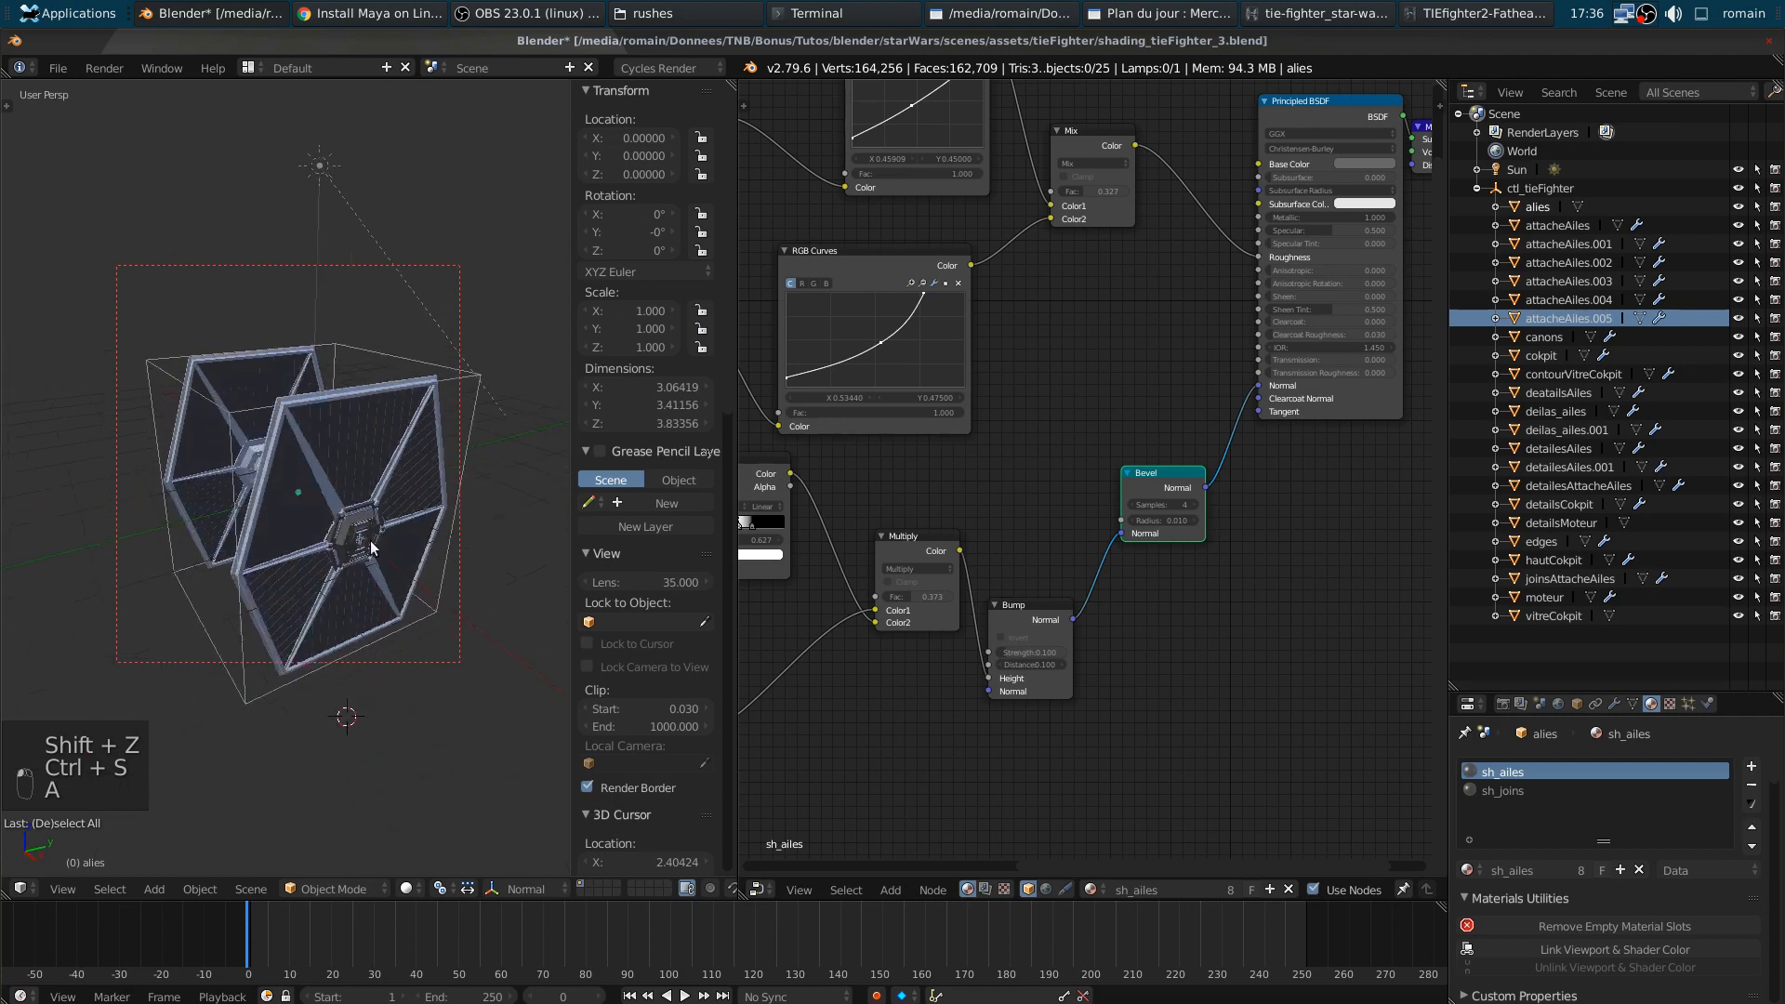
- Save the TIE fighter shading file, and save a version over uvs_tieFighter_MASTER.blend
key(ctrl+s)
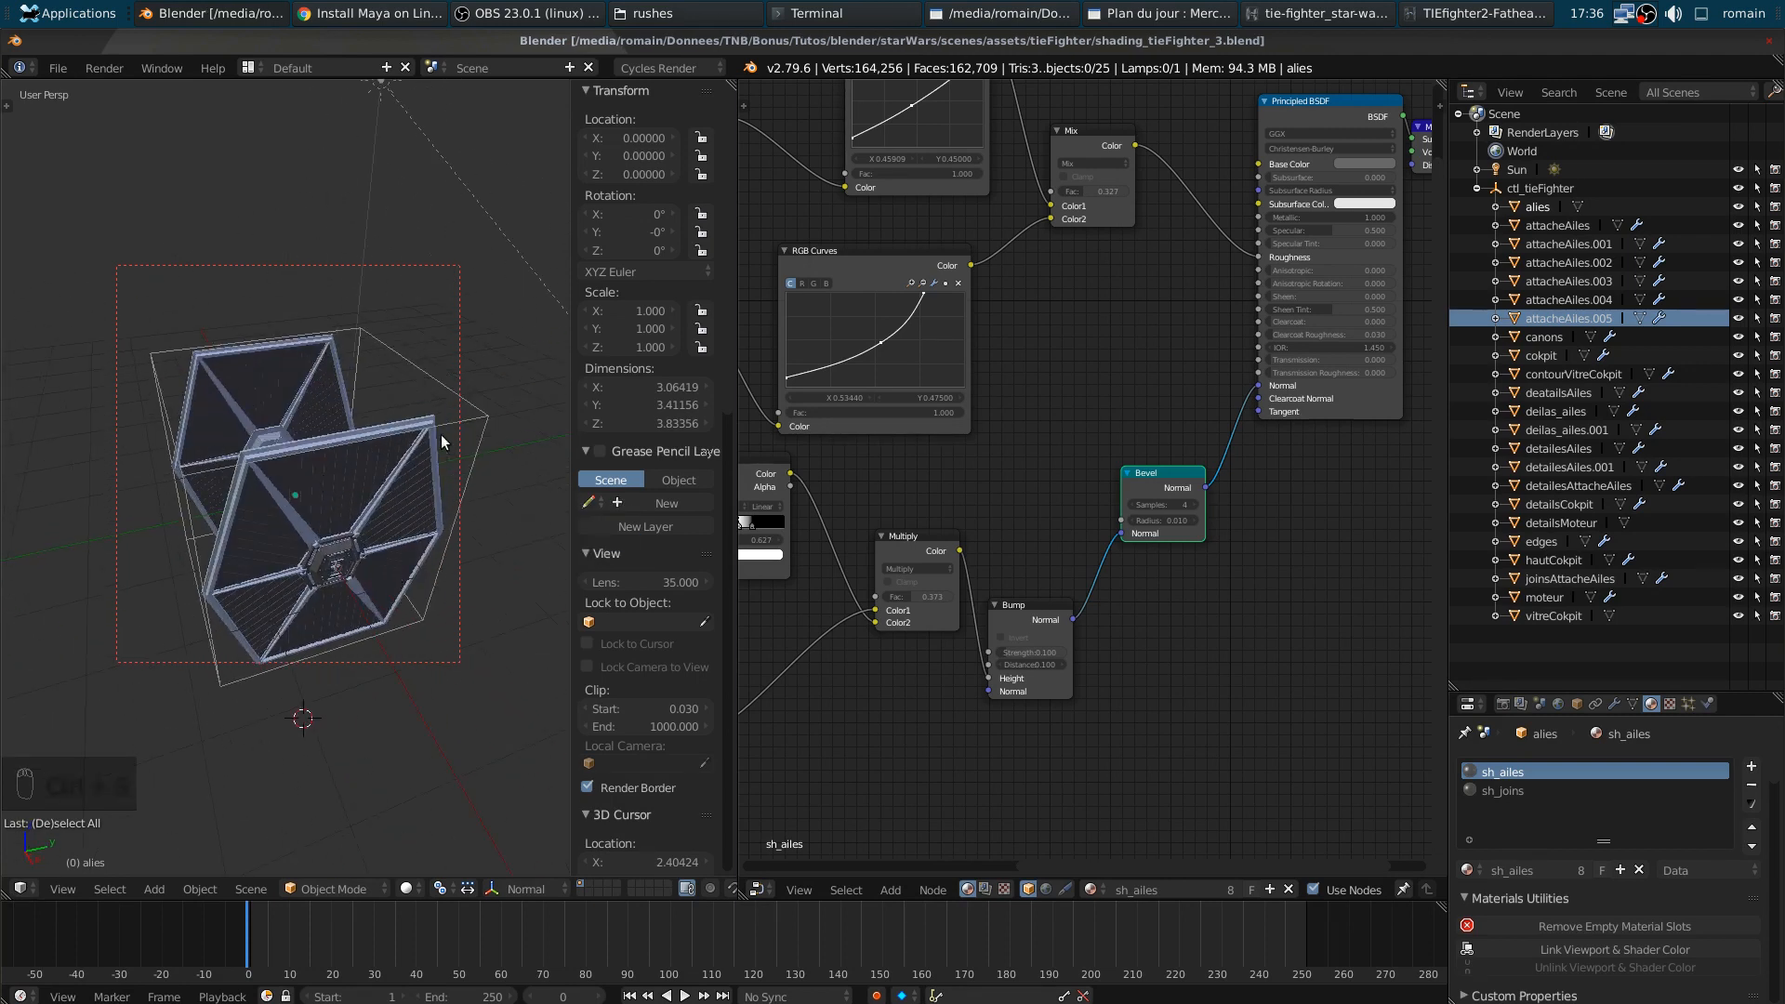
key(ctrl+shift+s)
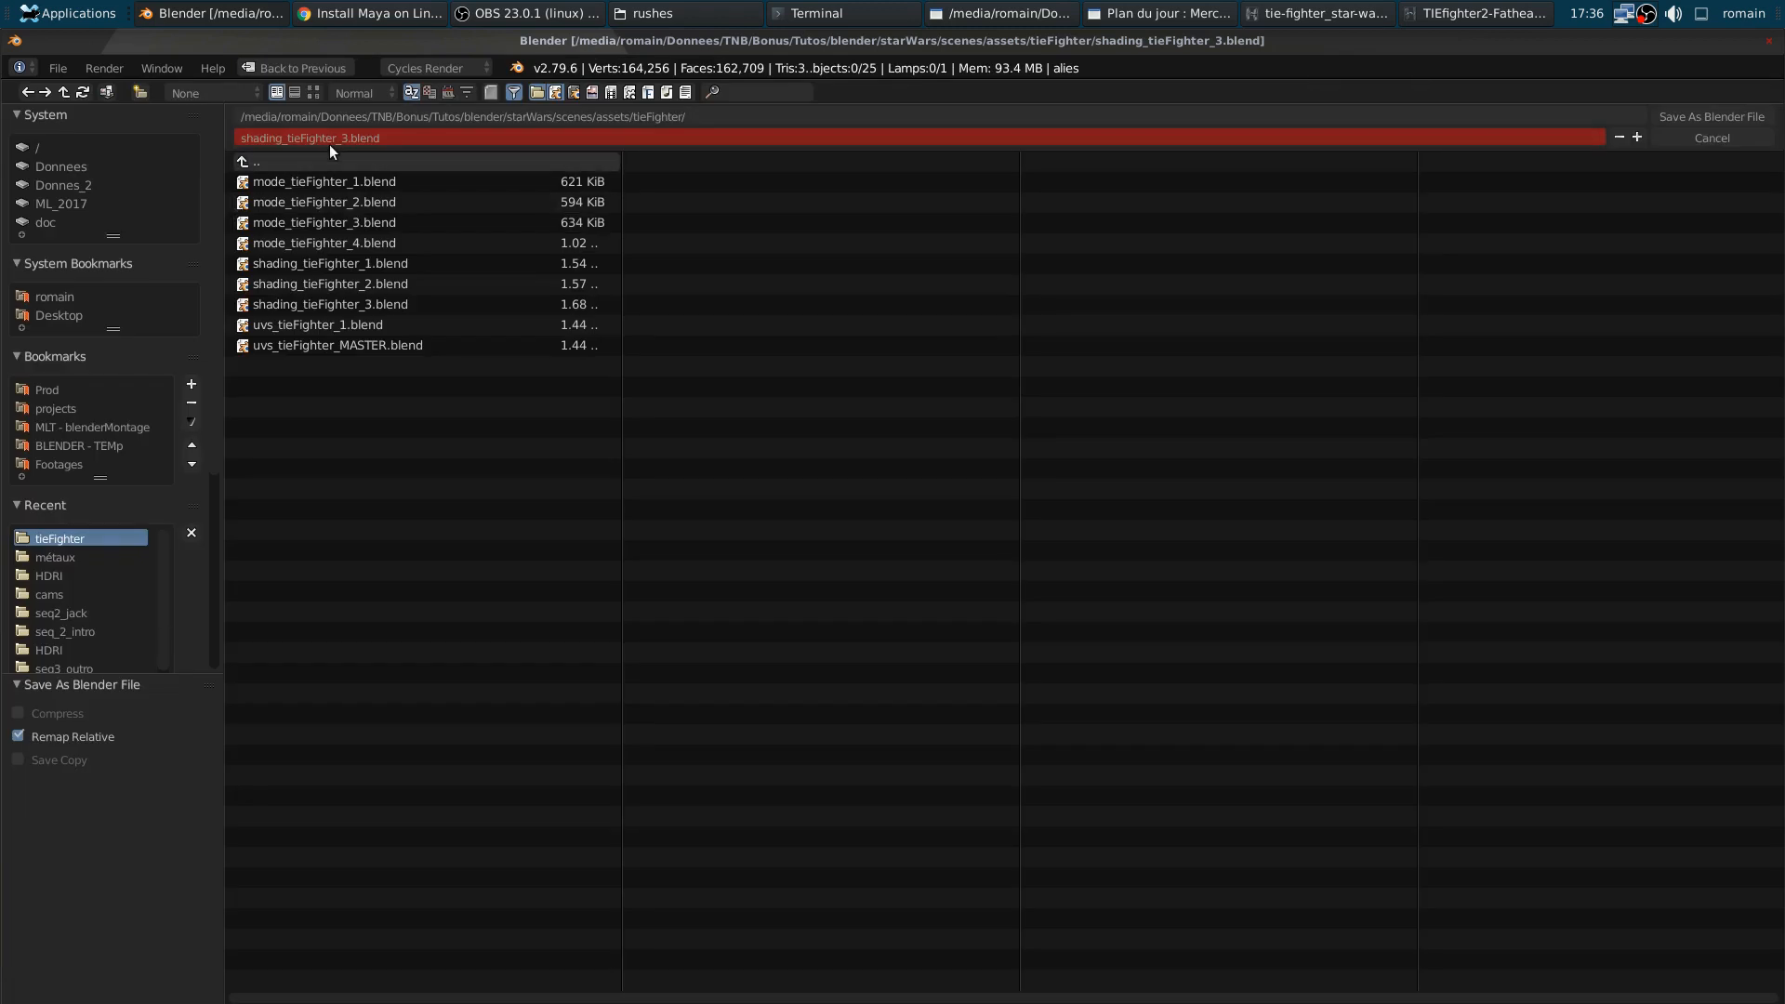
click(307, 350)
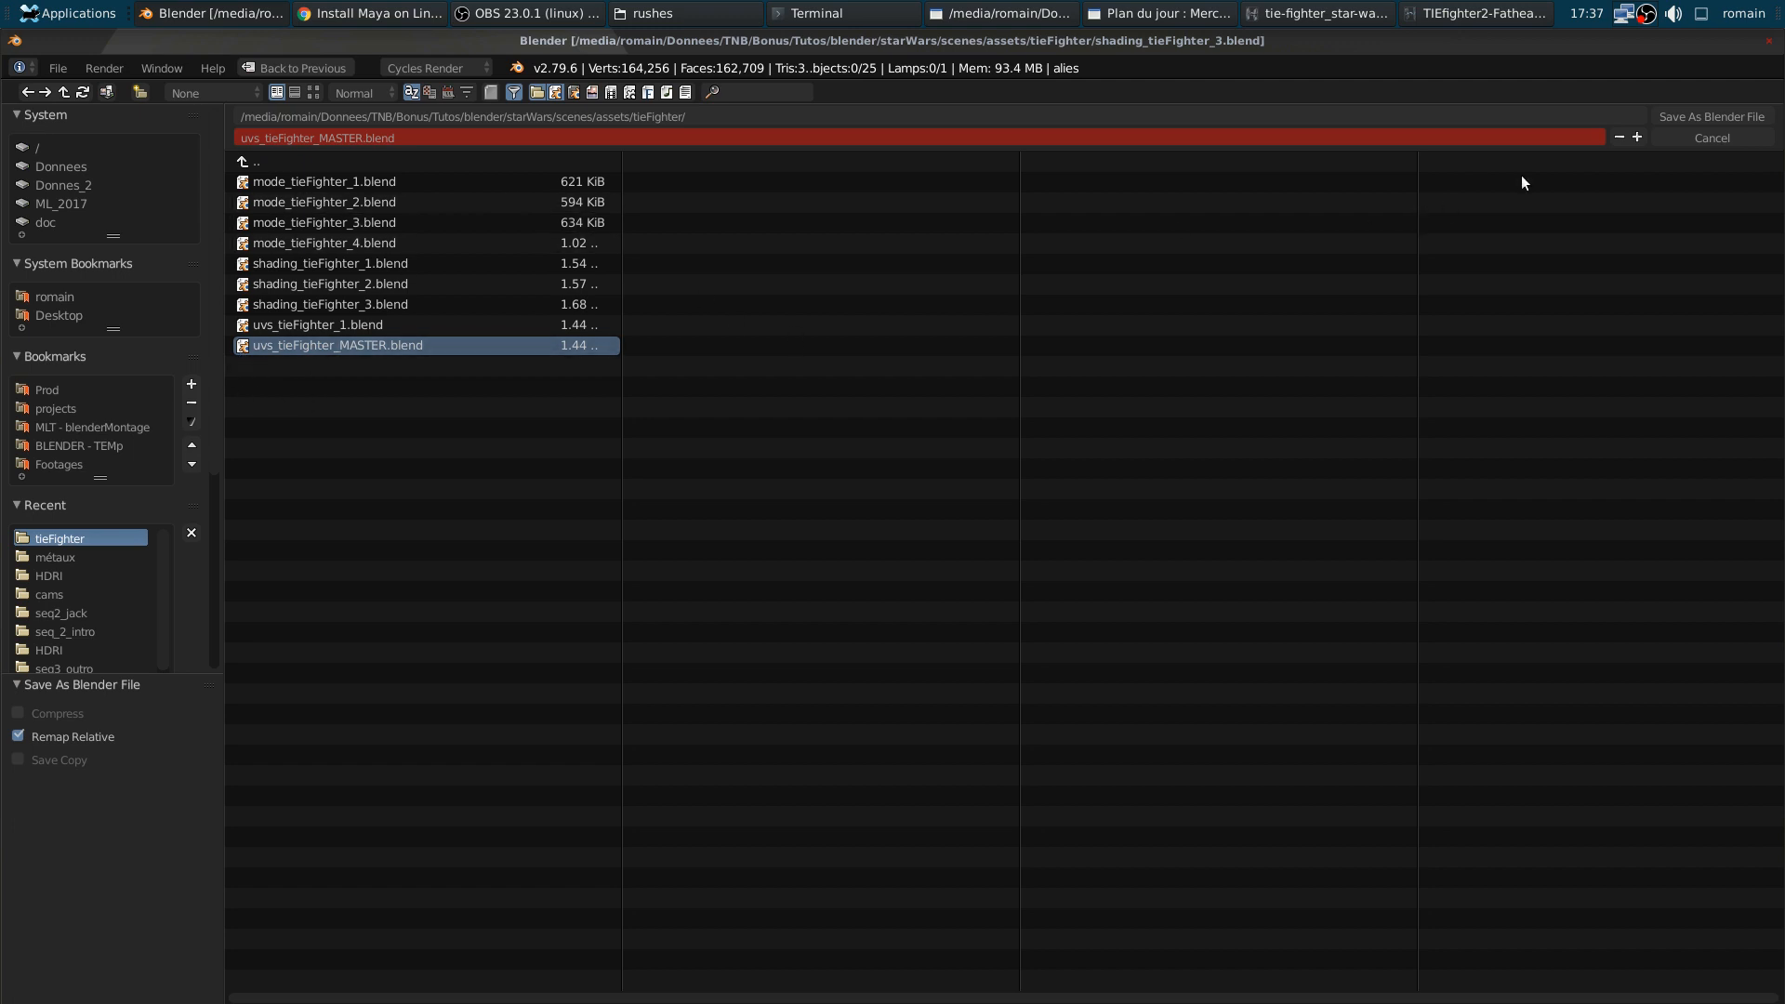
click(1721, 116)
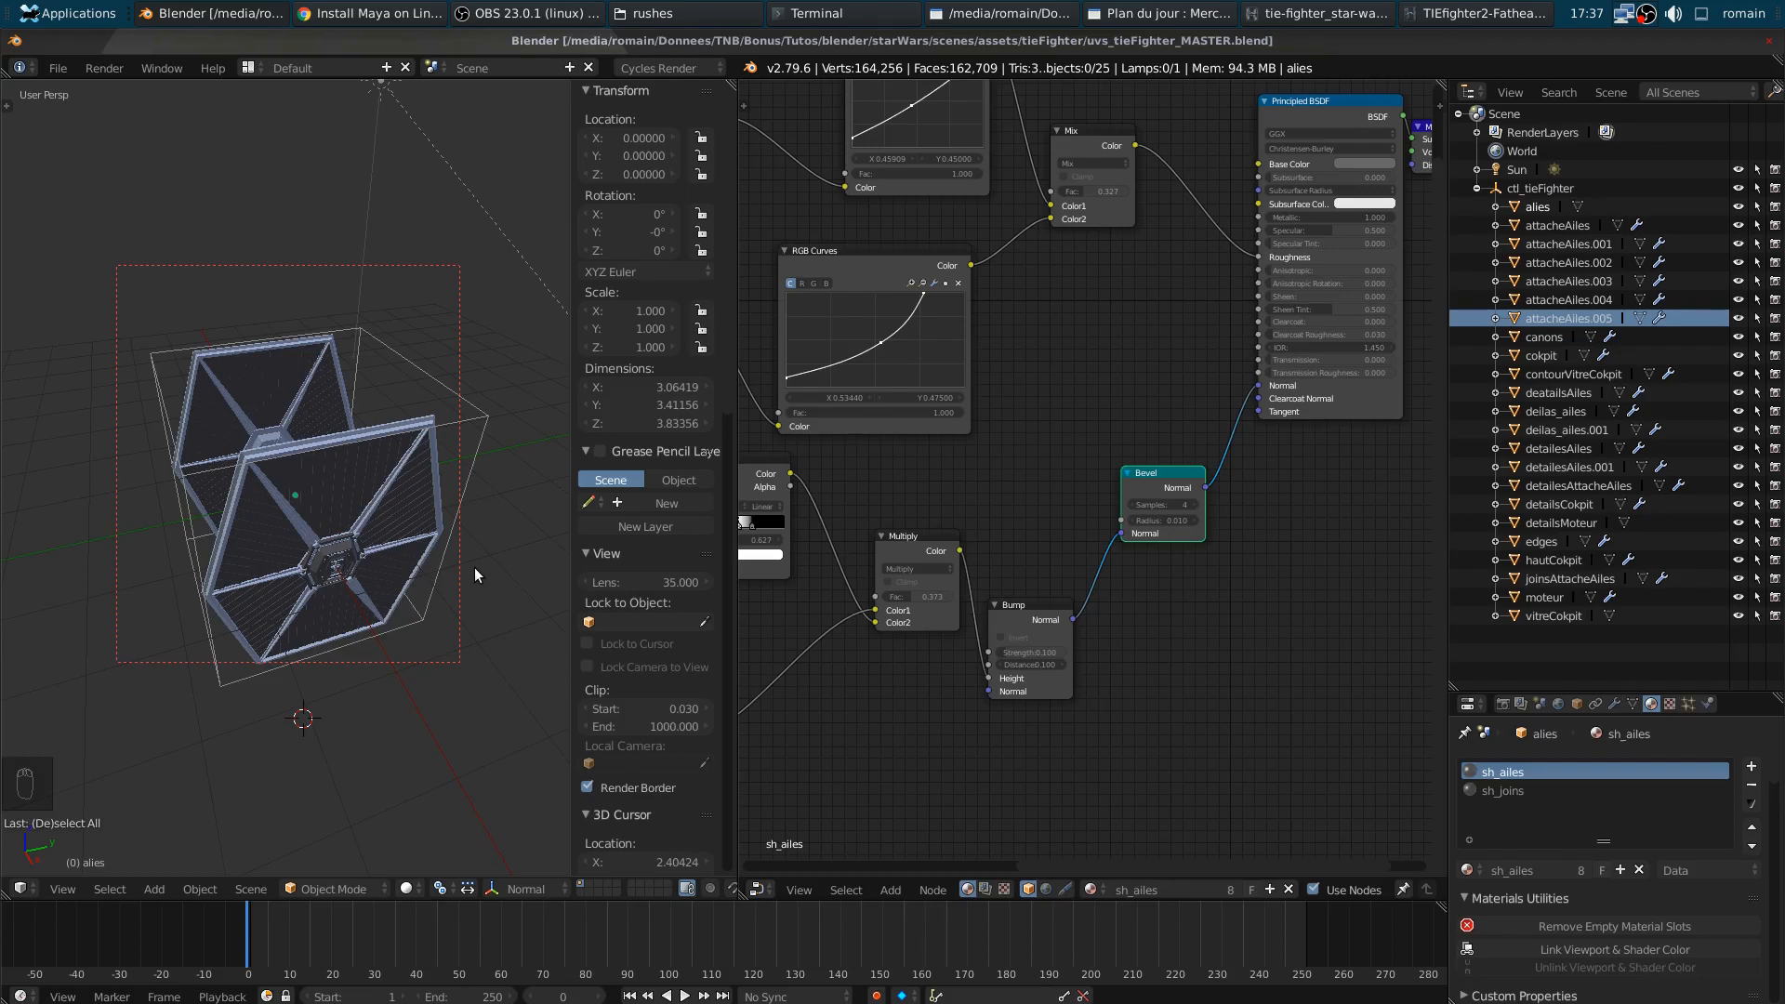
key(ctrl+s)
click(254, 495)
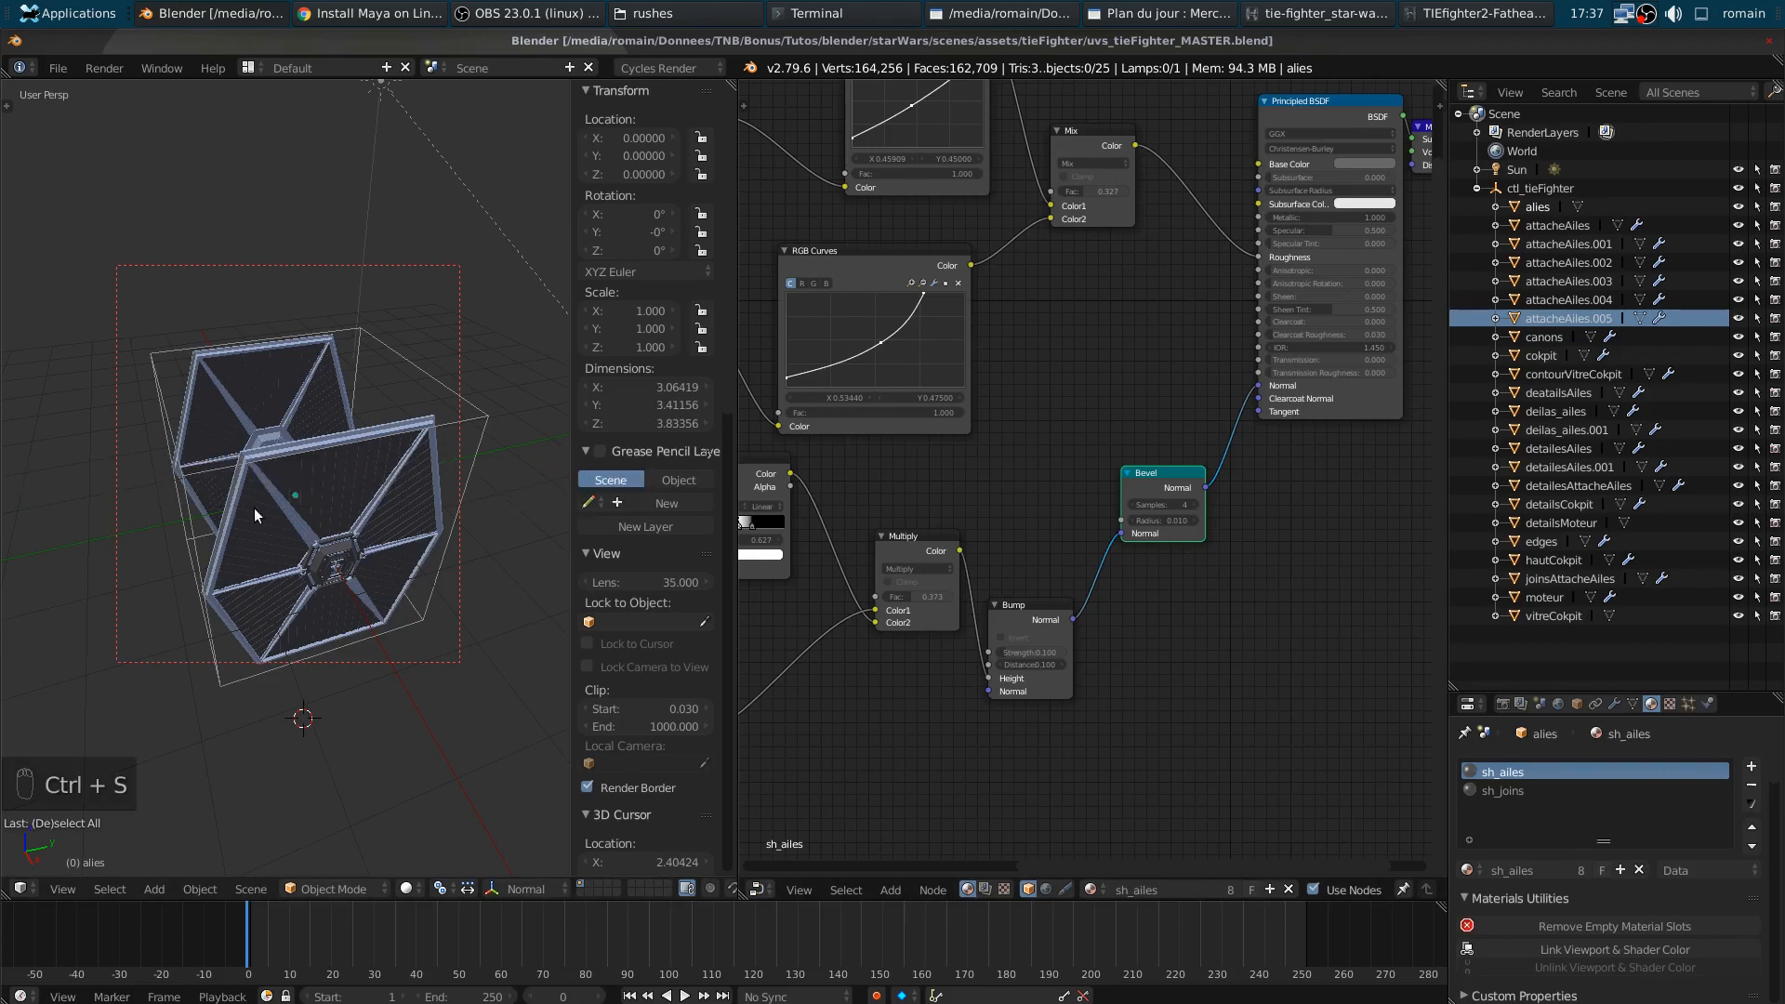
- Open xWing_shading2.blend from the xWing assets folder
click(58, 68)
click(82, 109)
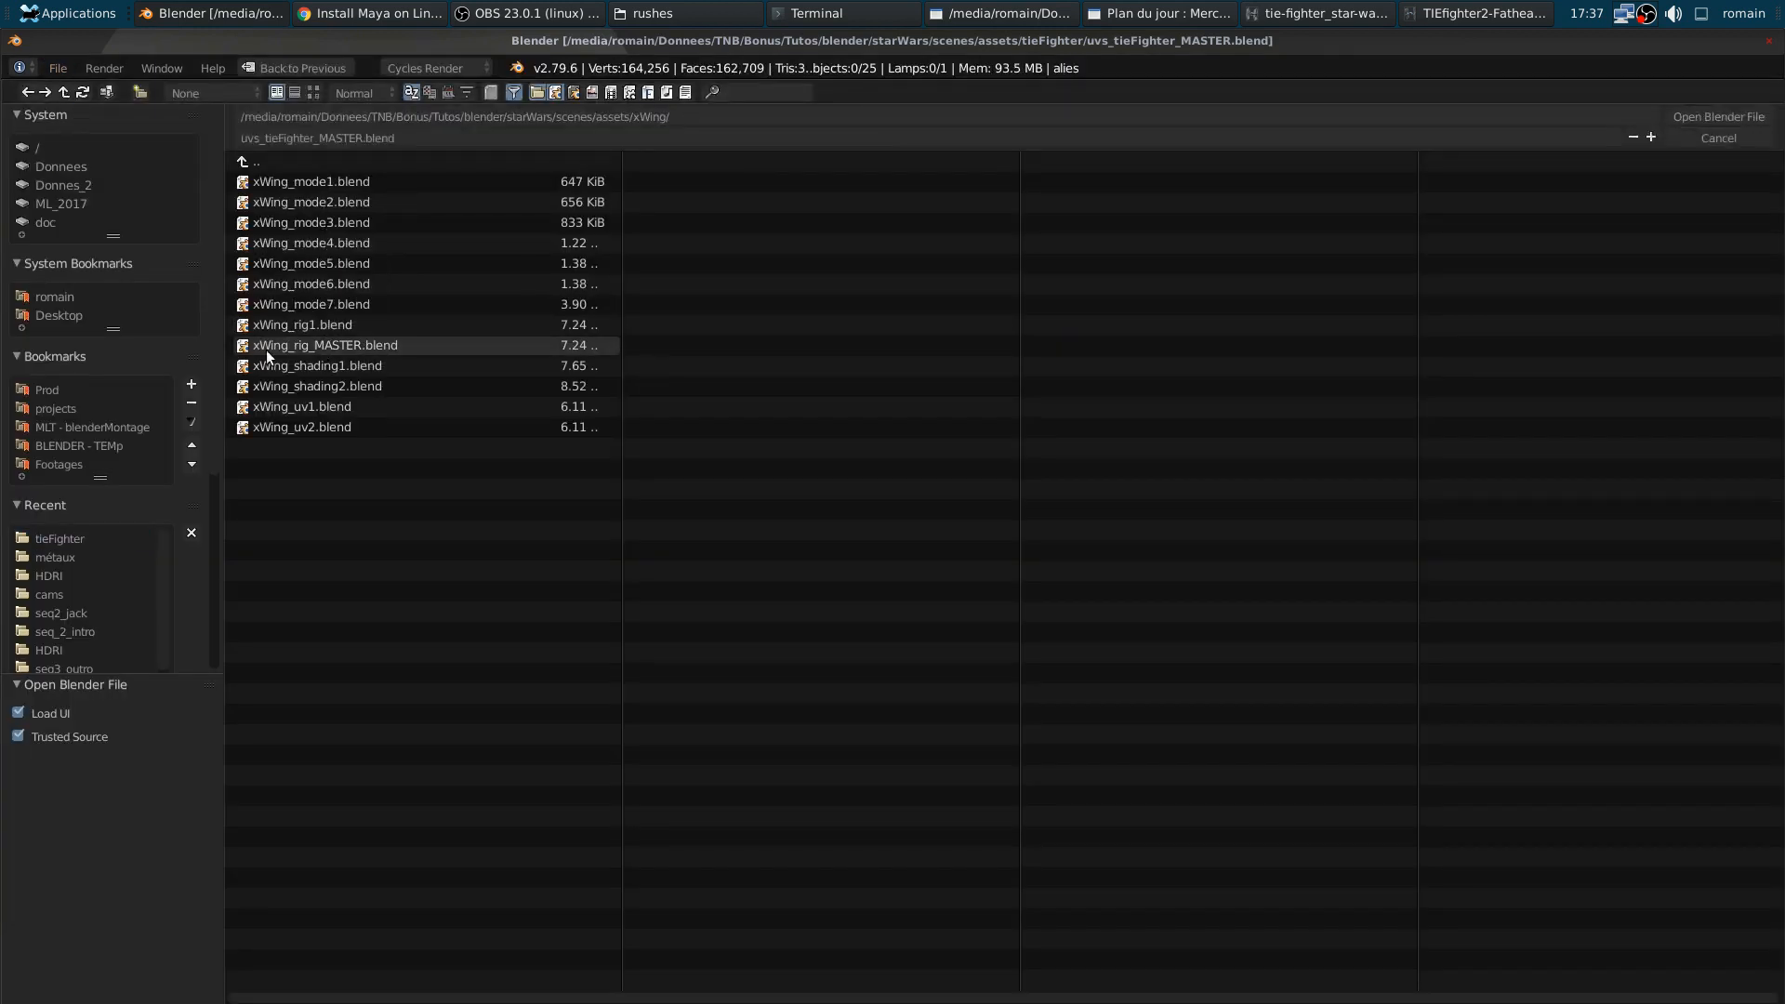
click(342, 387)
click(1719, 116)
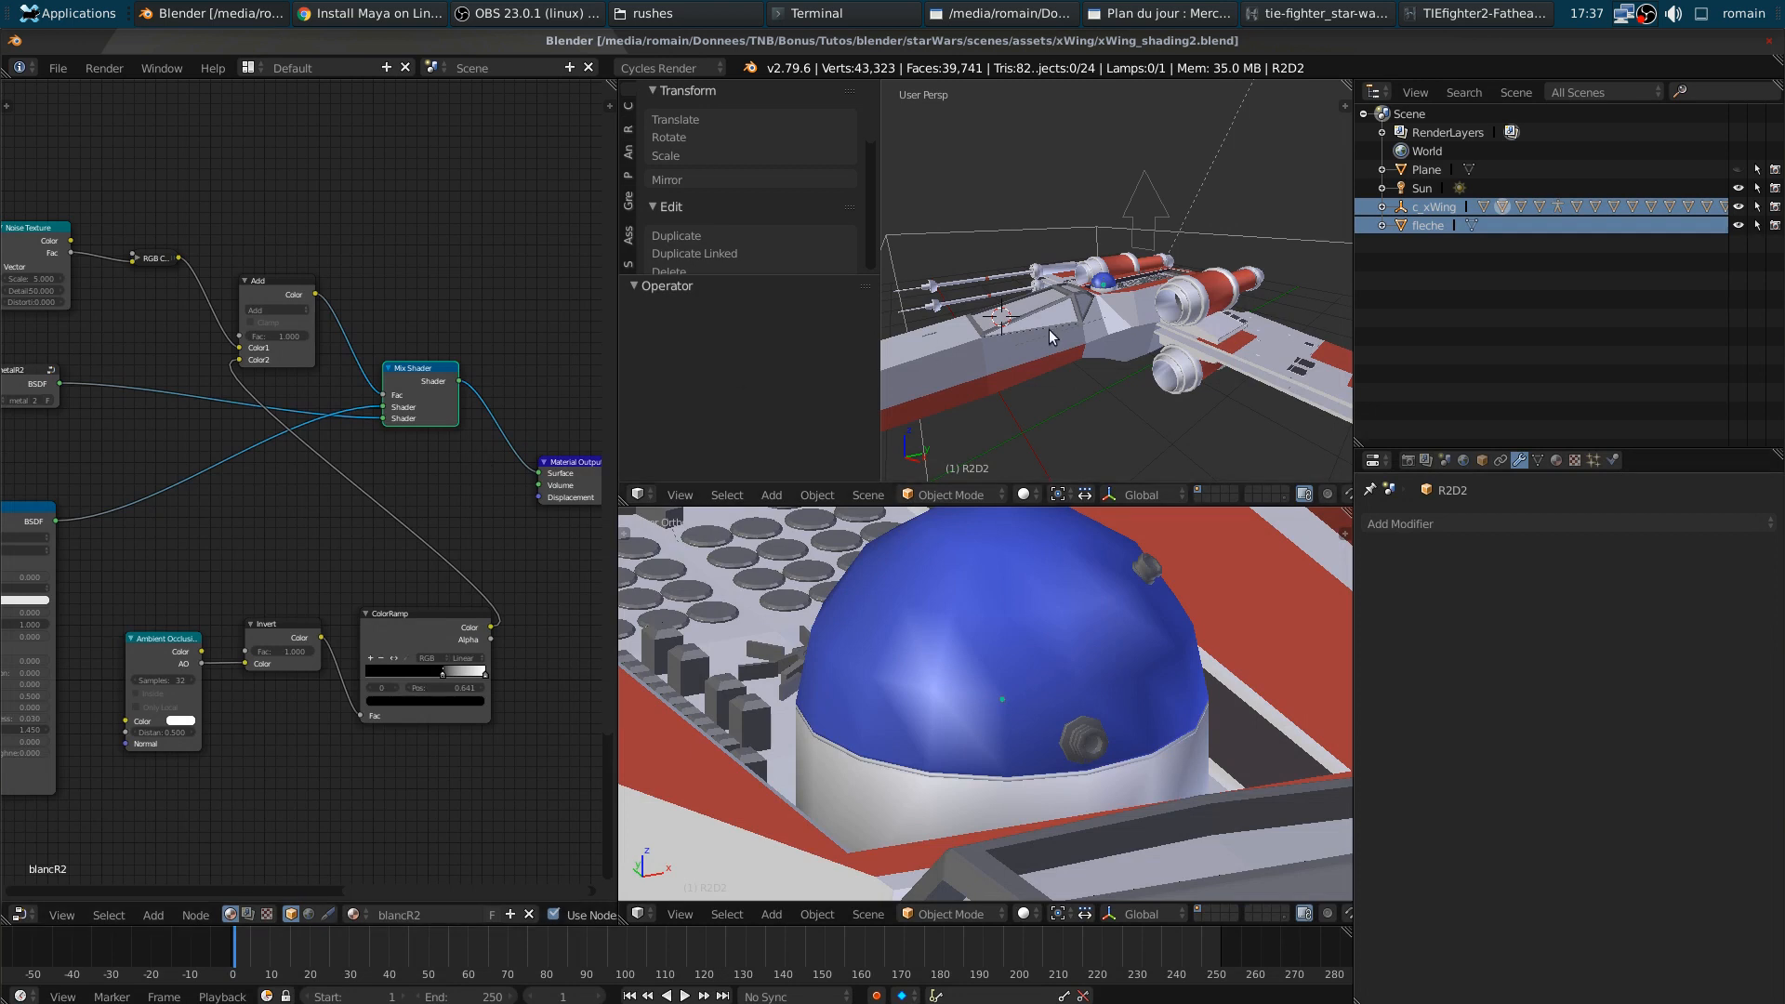
- Preview the X-wing briefly in rendered shading, return to solid shading and save the file over itself
key(shift+z)
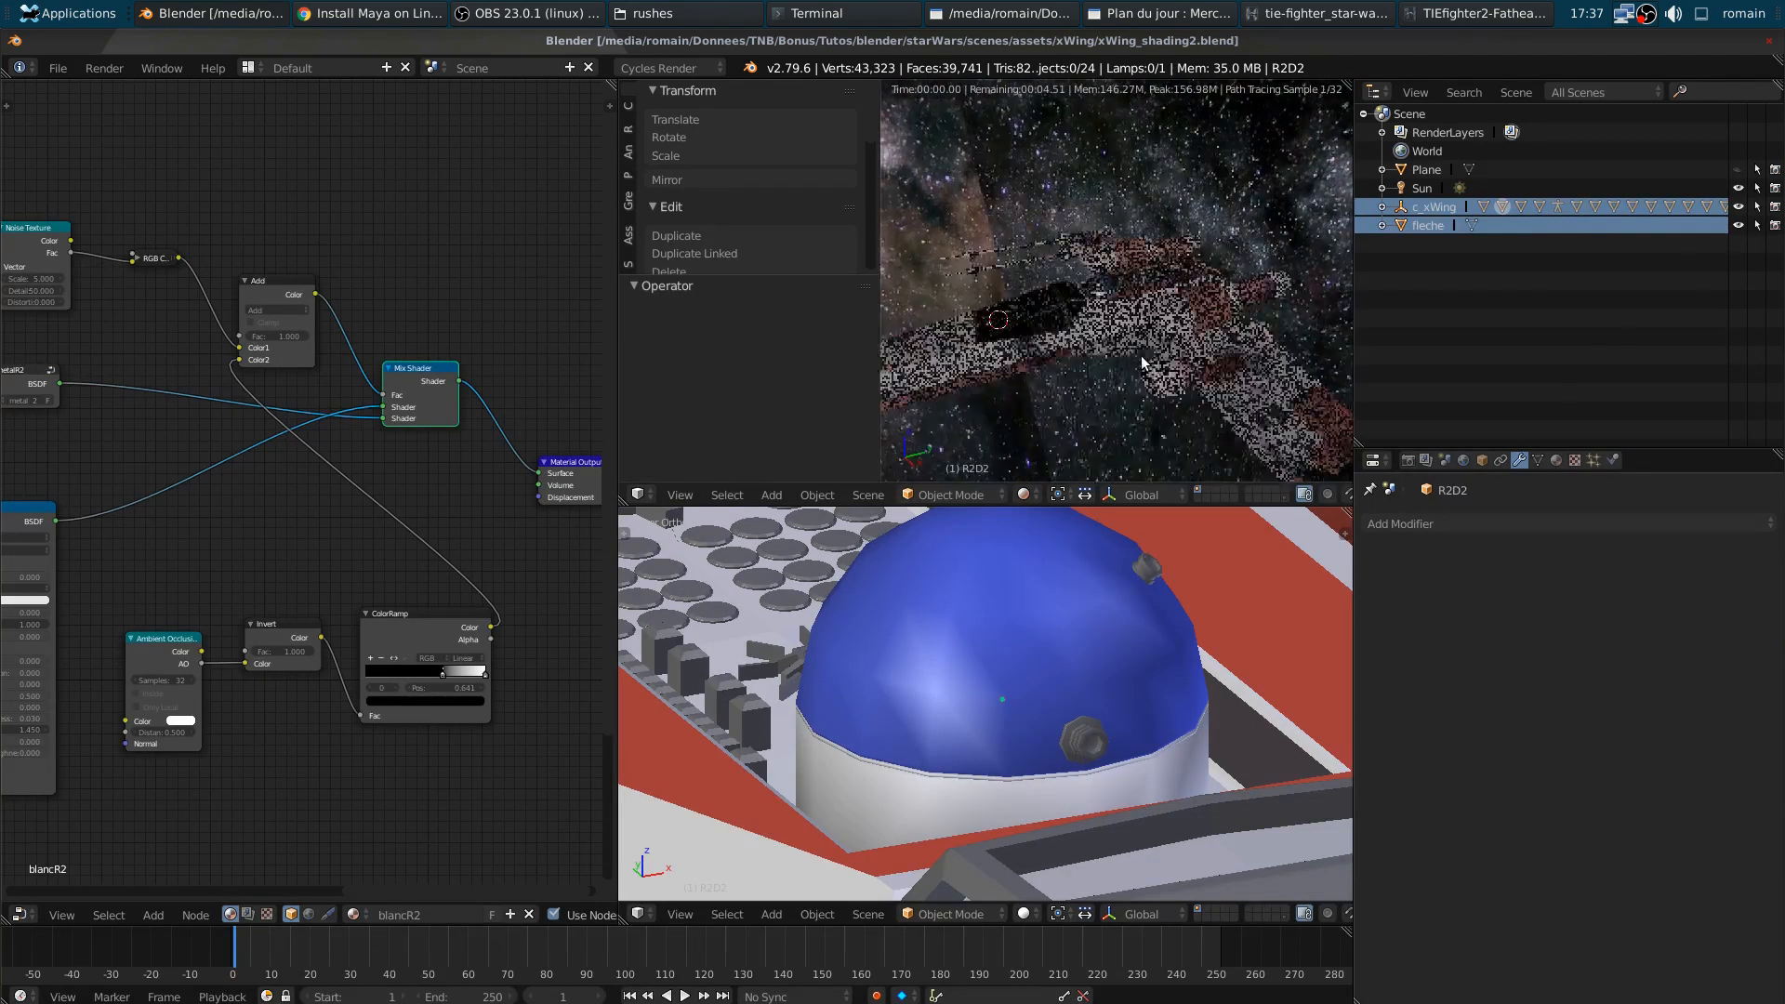
key(shift+z)
key(ctrl+s)
click(1142, 359)
middle_drag(1074, 377, 1073, 369)
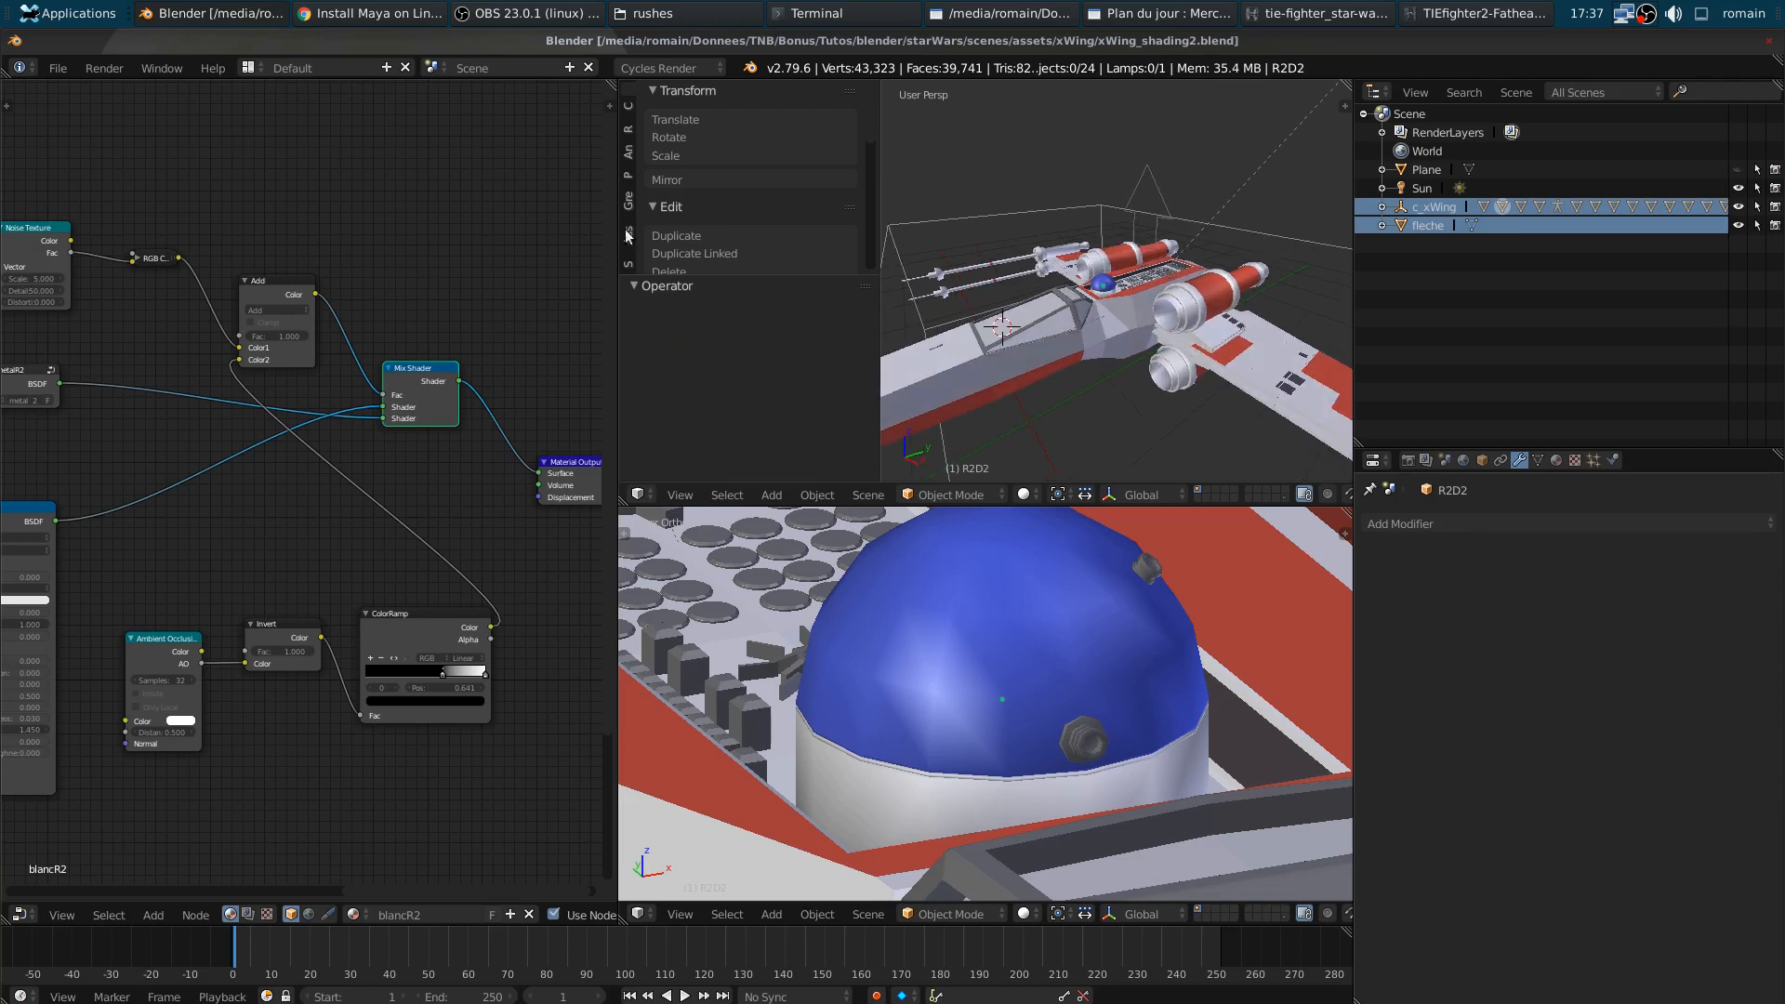
- Save the X-wing shading scene over xWing_rig_MASTER.blend
click(58, 68)
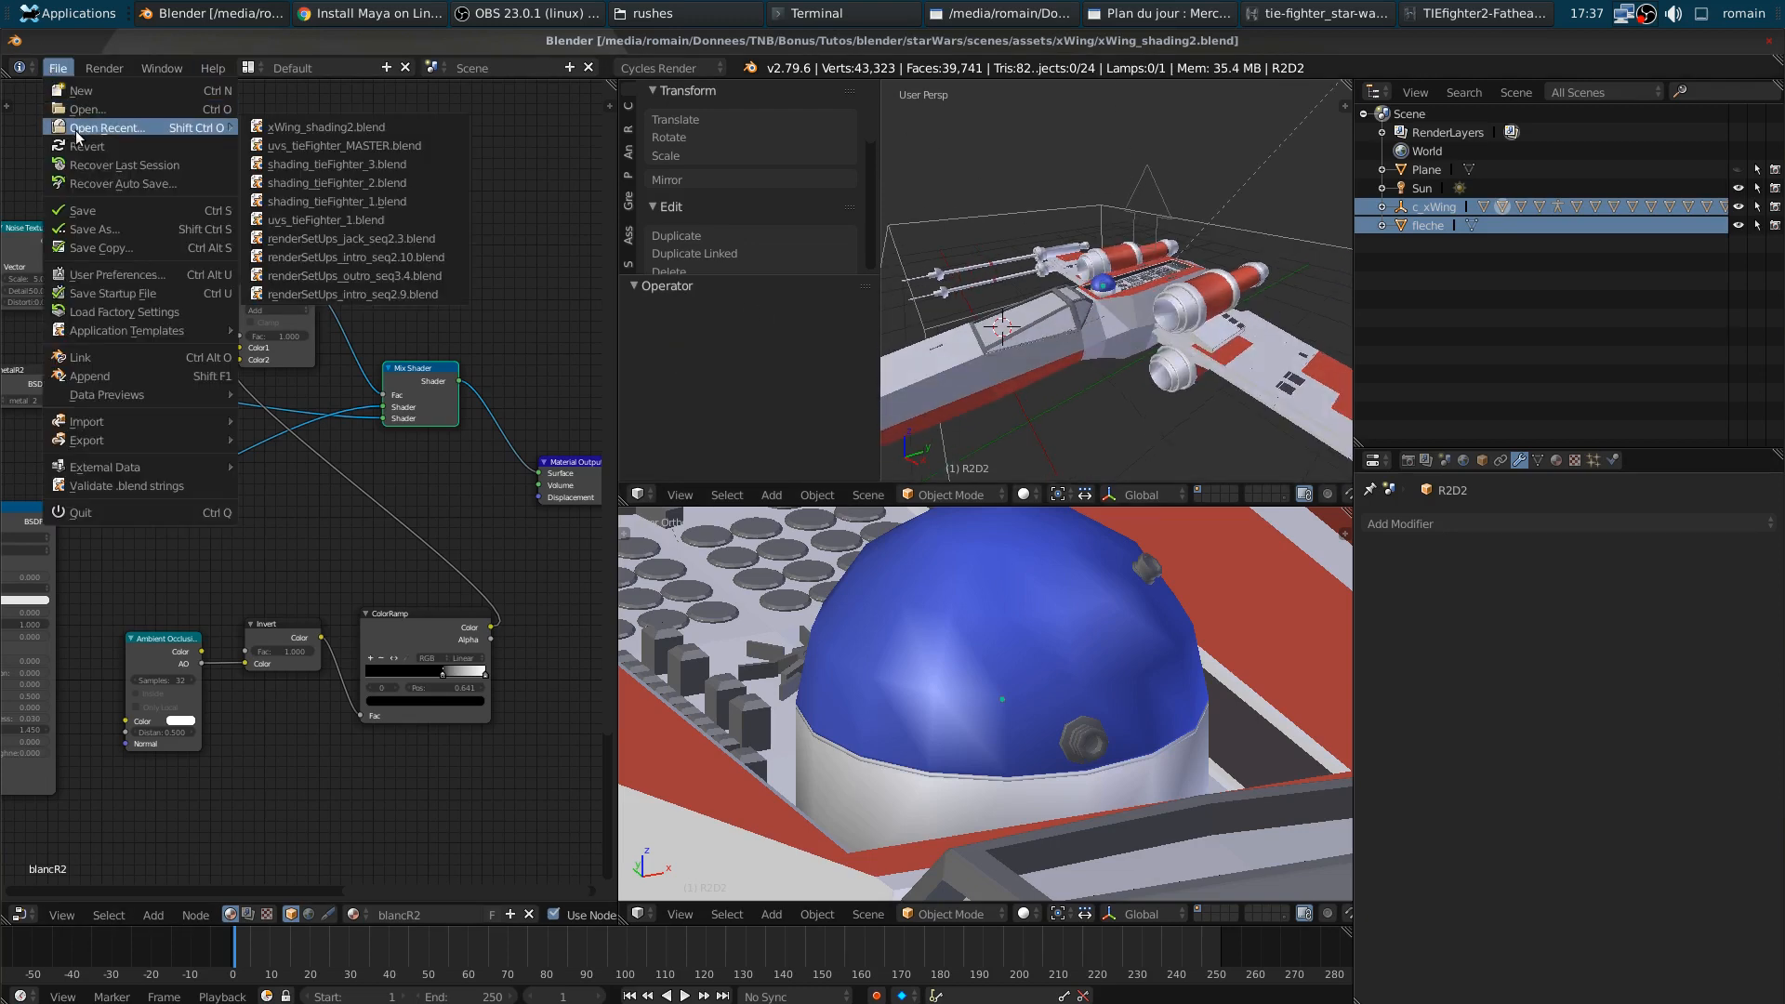
click(104, 229)
click(457, 347)
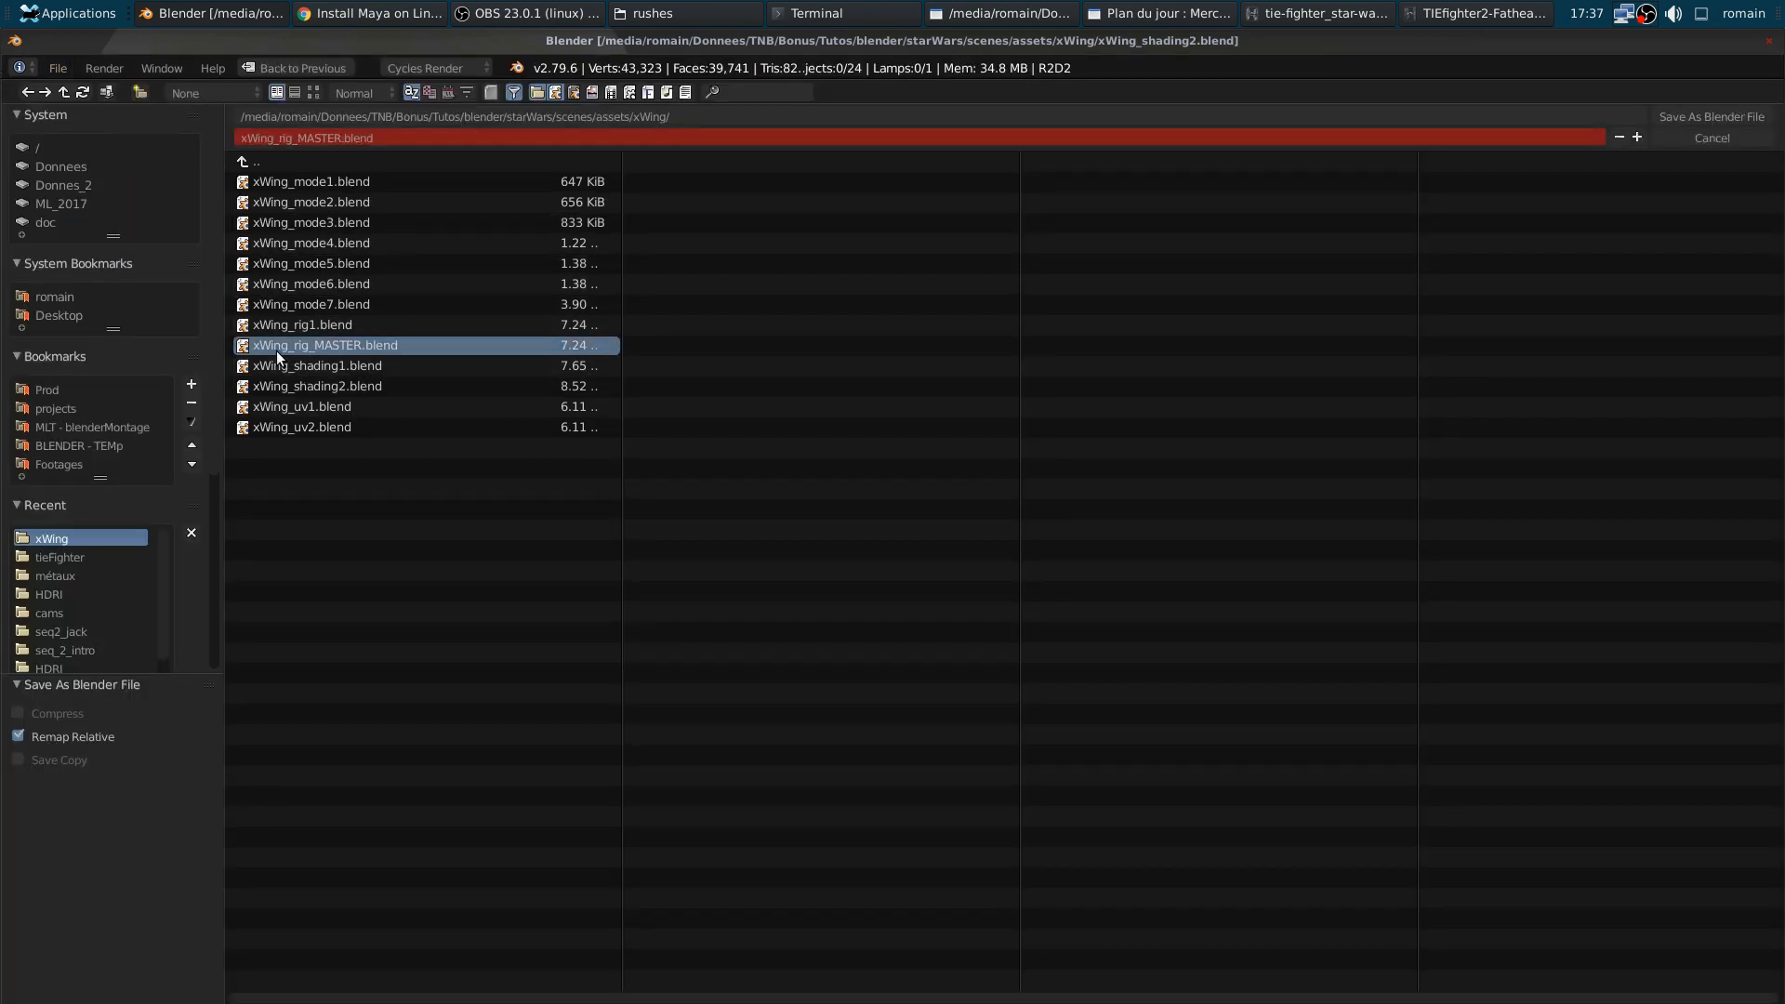
click(1722, 113)
click(1722, 113)
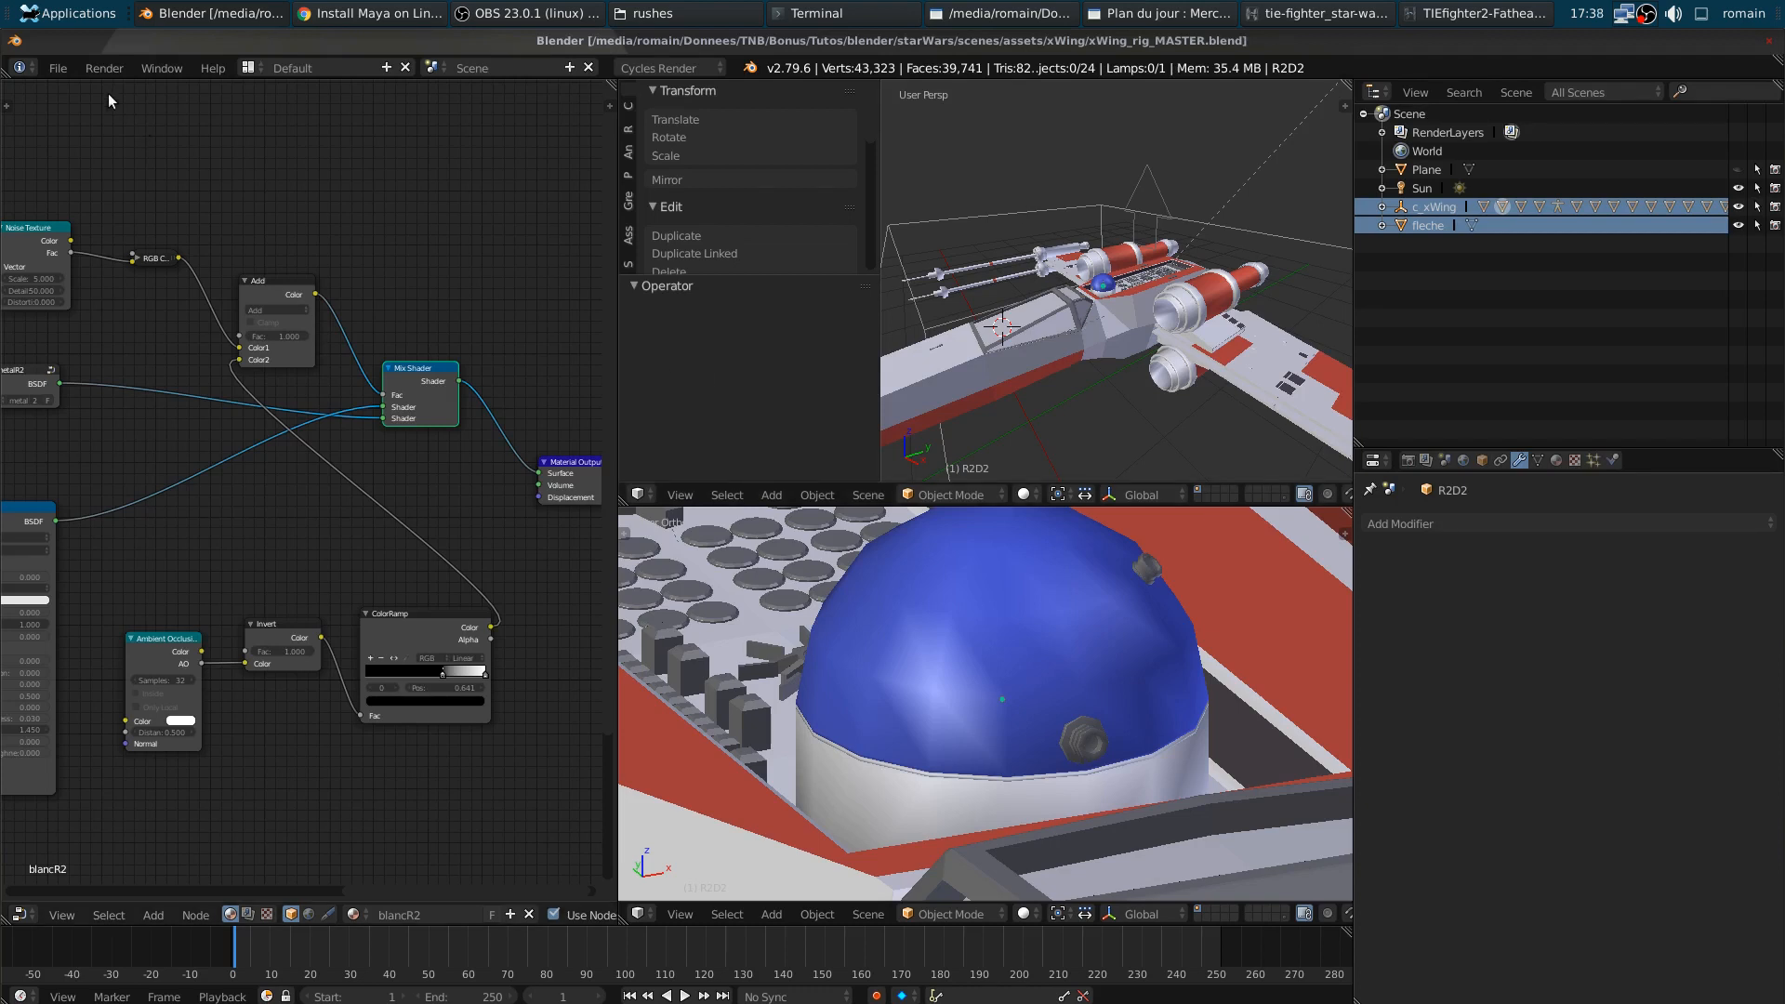
- Open layout_1.6.blend from the layouts folder of the scenes directory
click(60, 74)
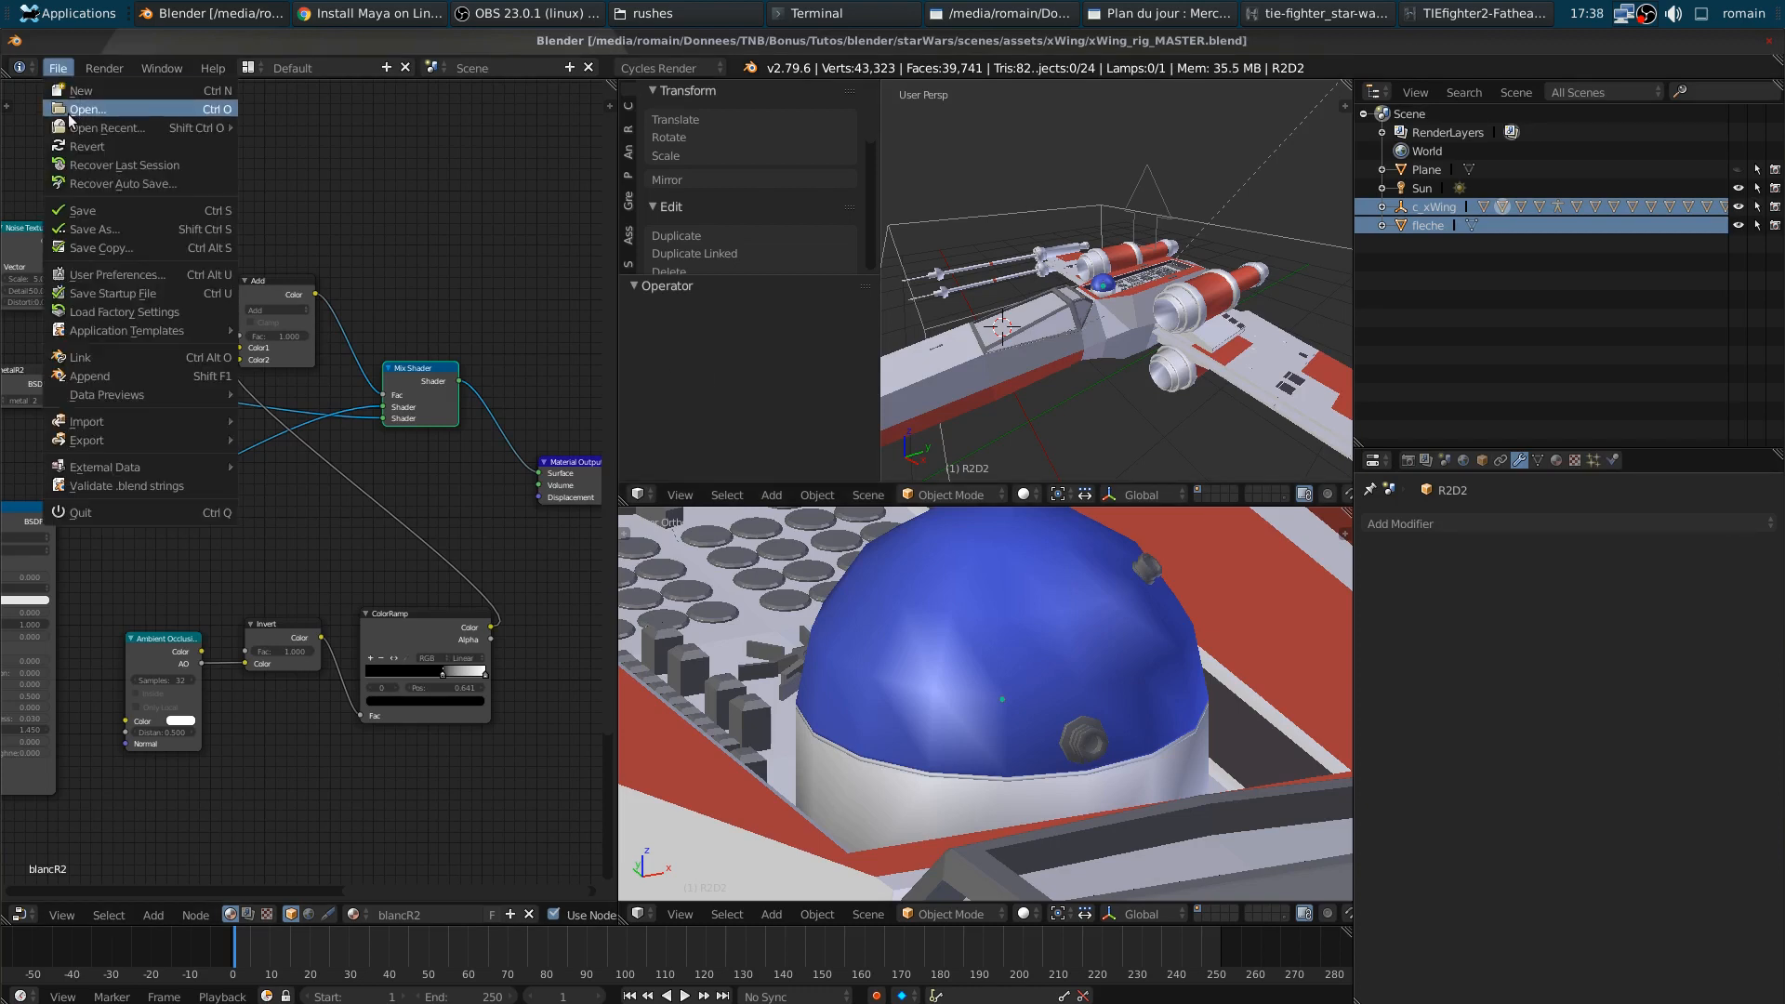
click(69, 114)
click(398, 164)
click(398, 164)
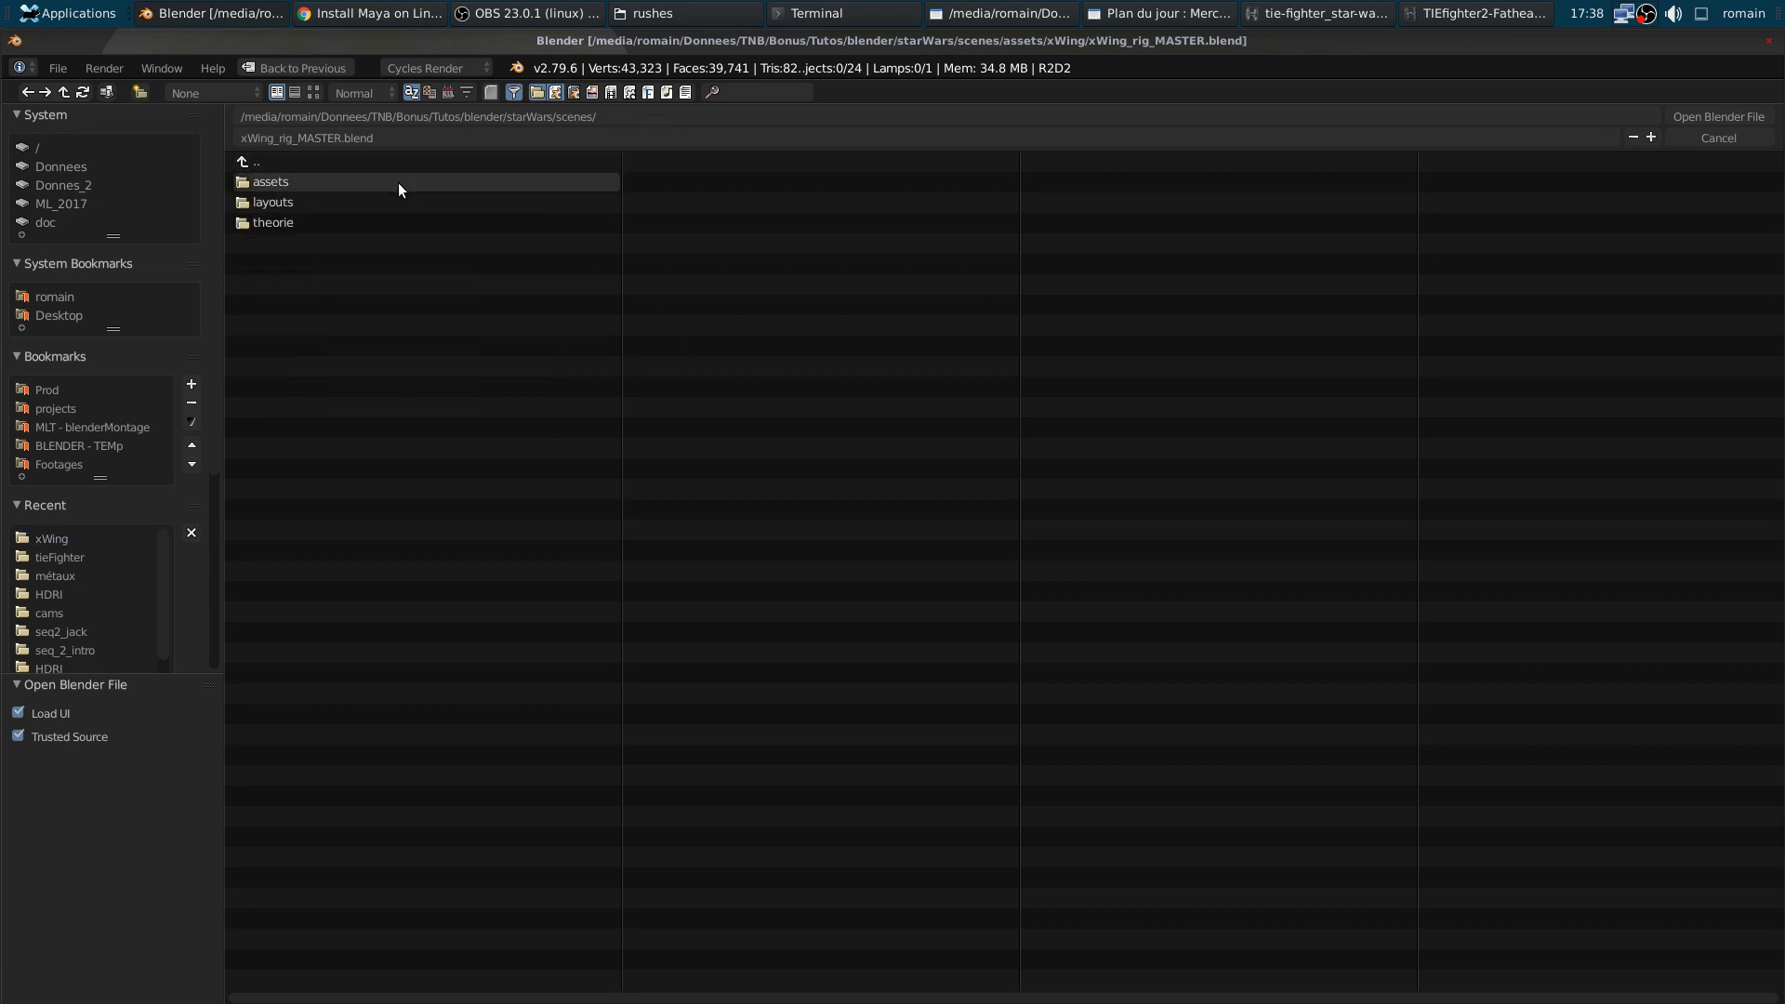
click(390, 204)
click(296, 283)
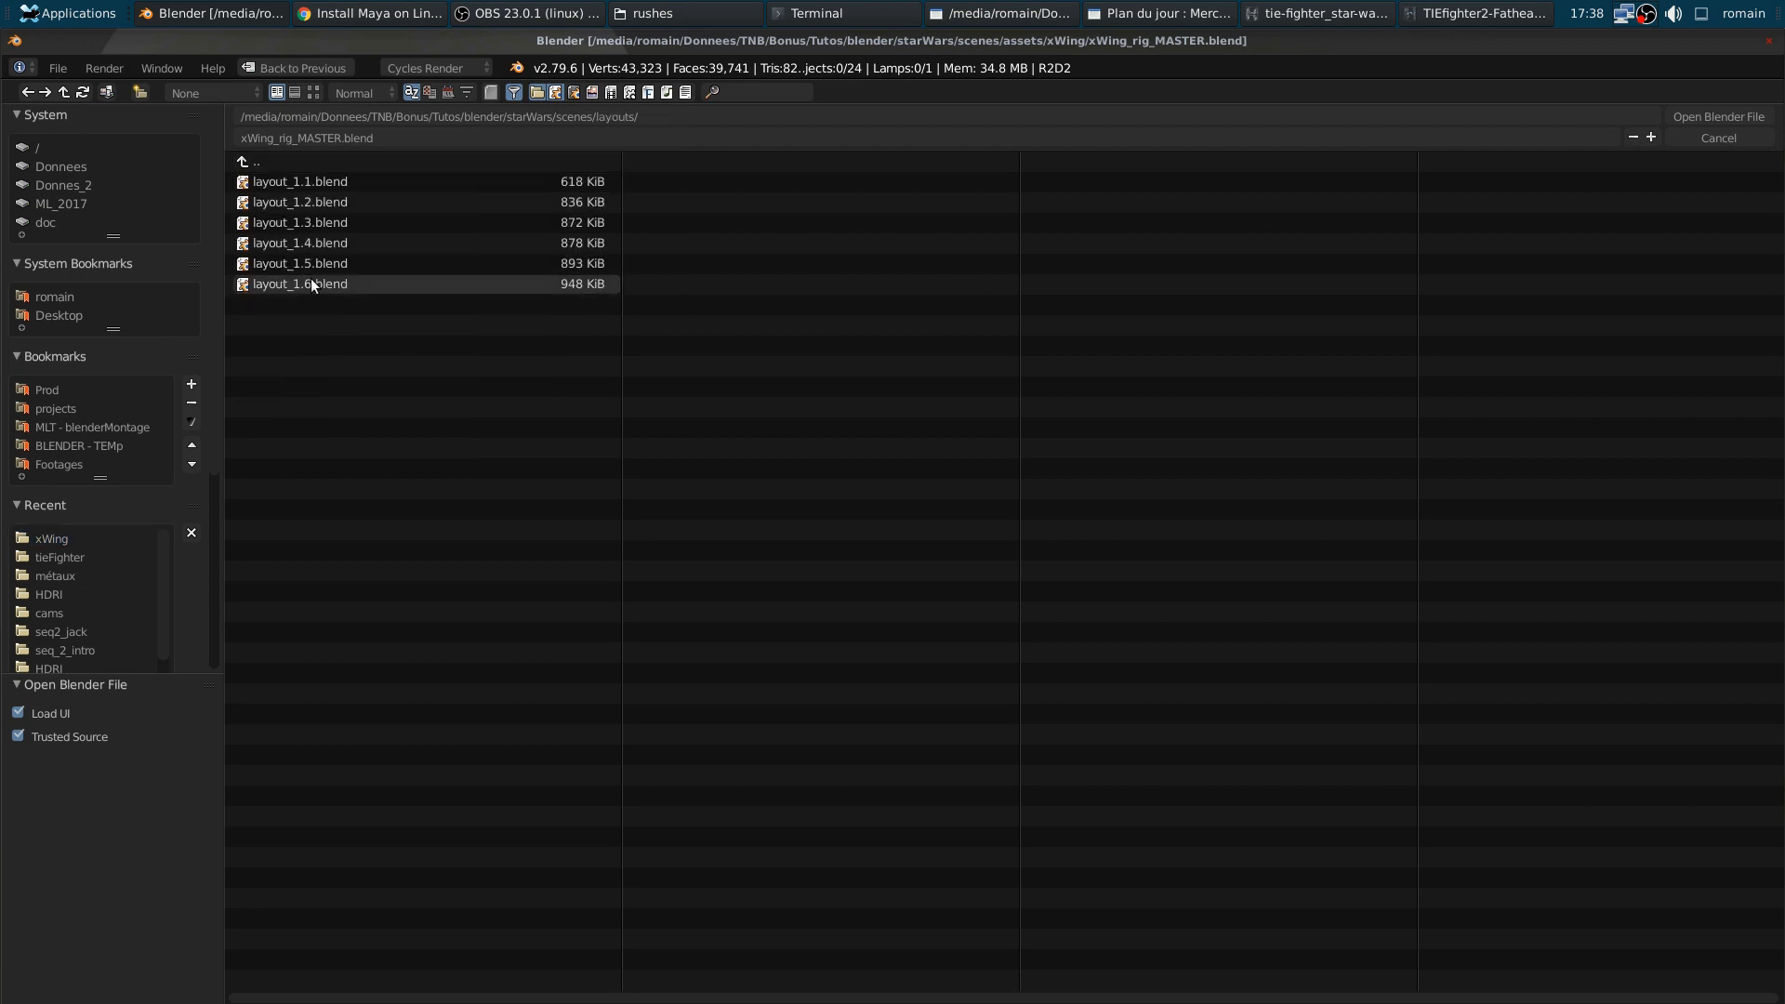
click(1718, 116)
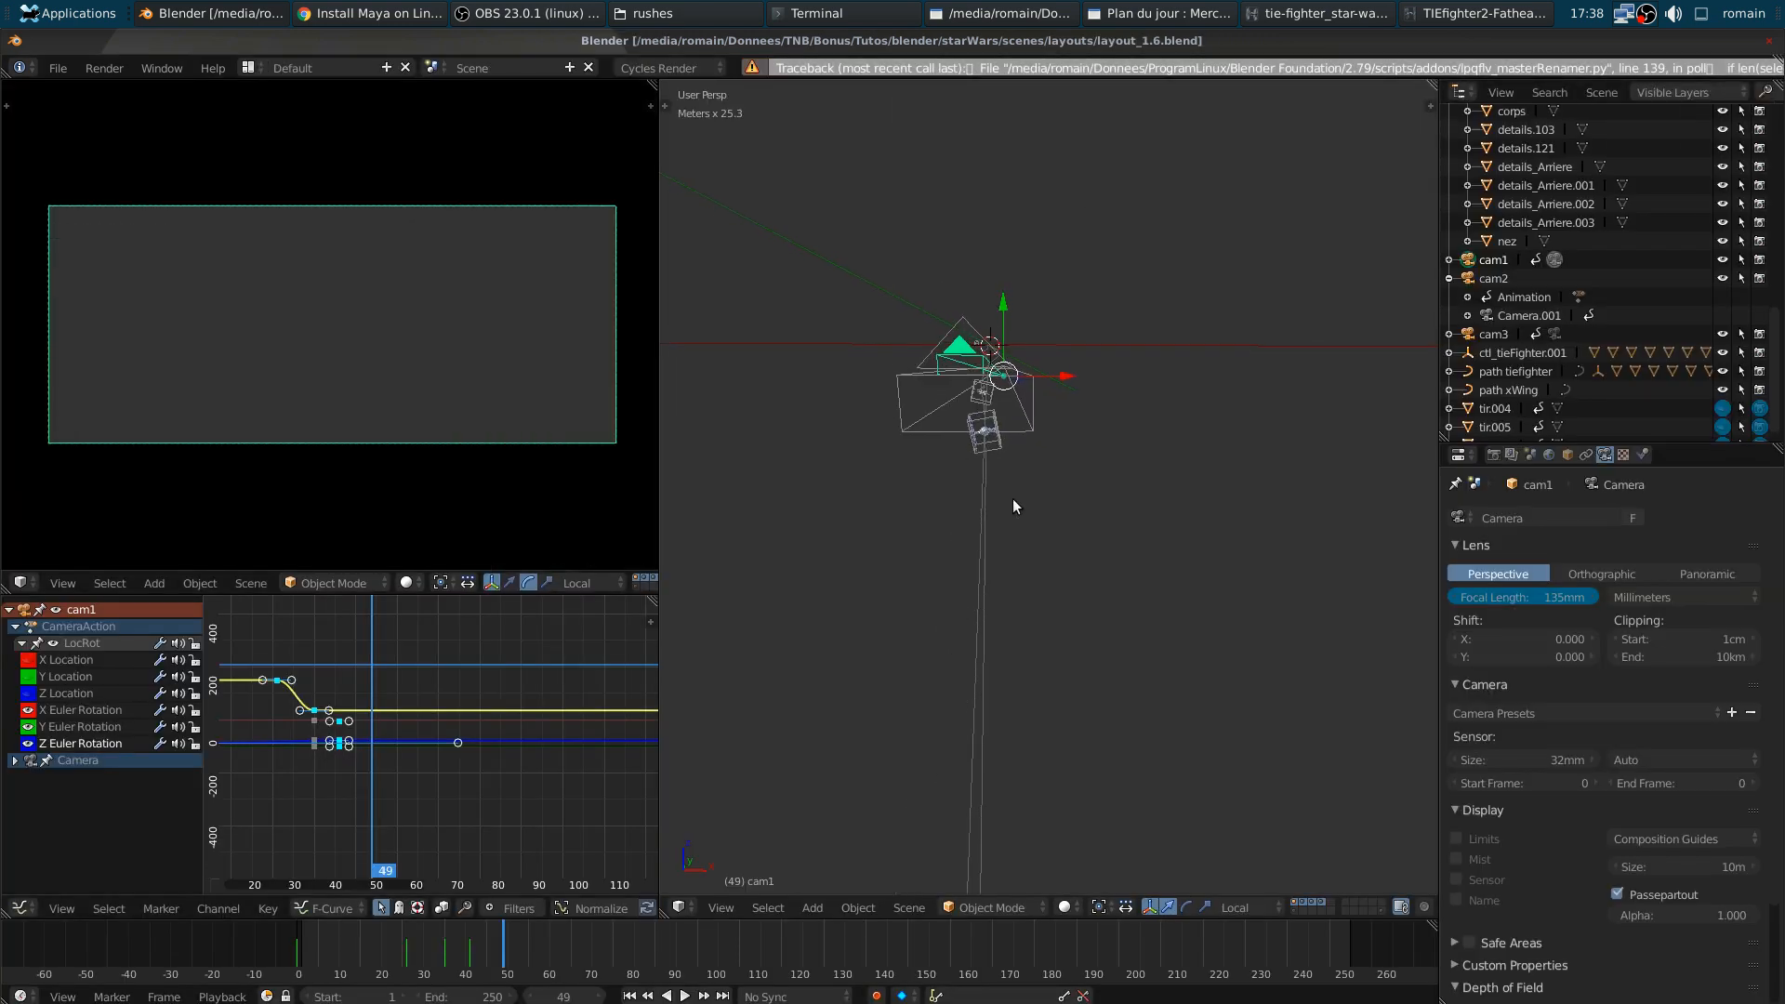
- Frame the ctl_tieFighter control and inspect the ship in rendered shading, limiting the viewport render to a border around it
right_click(999, 454)
key(KP_Decimal)
scroll(1001, 455, down, 6)
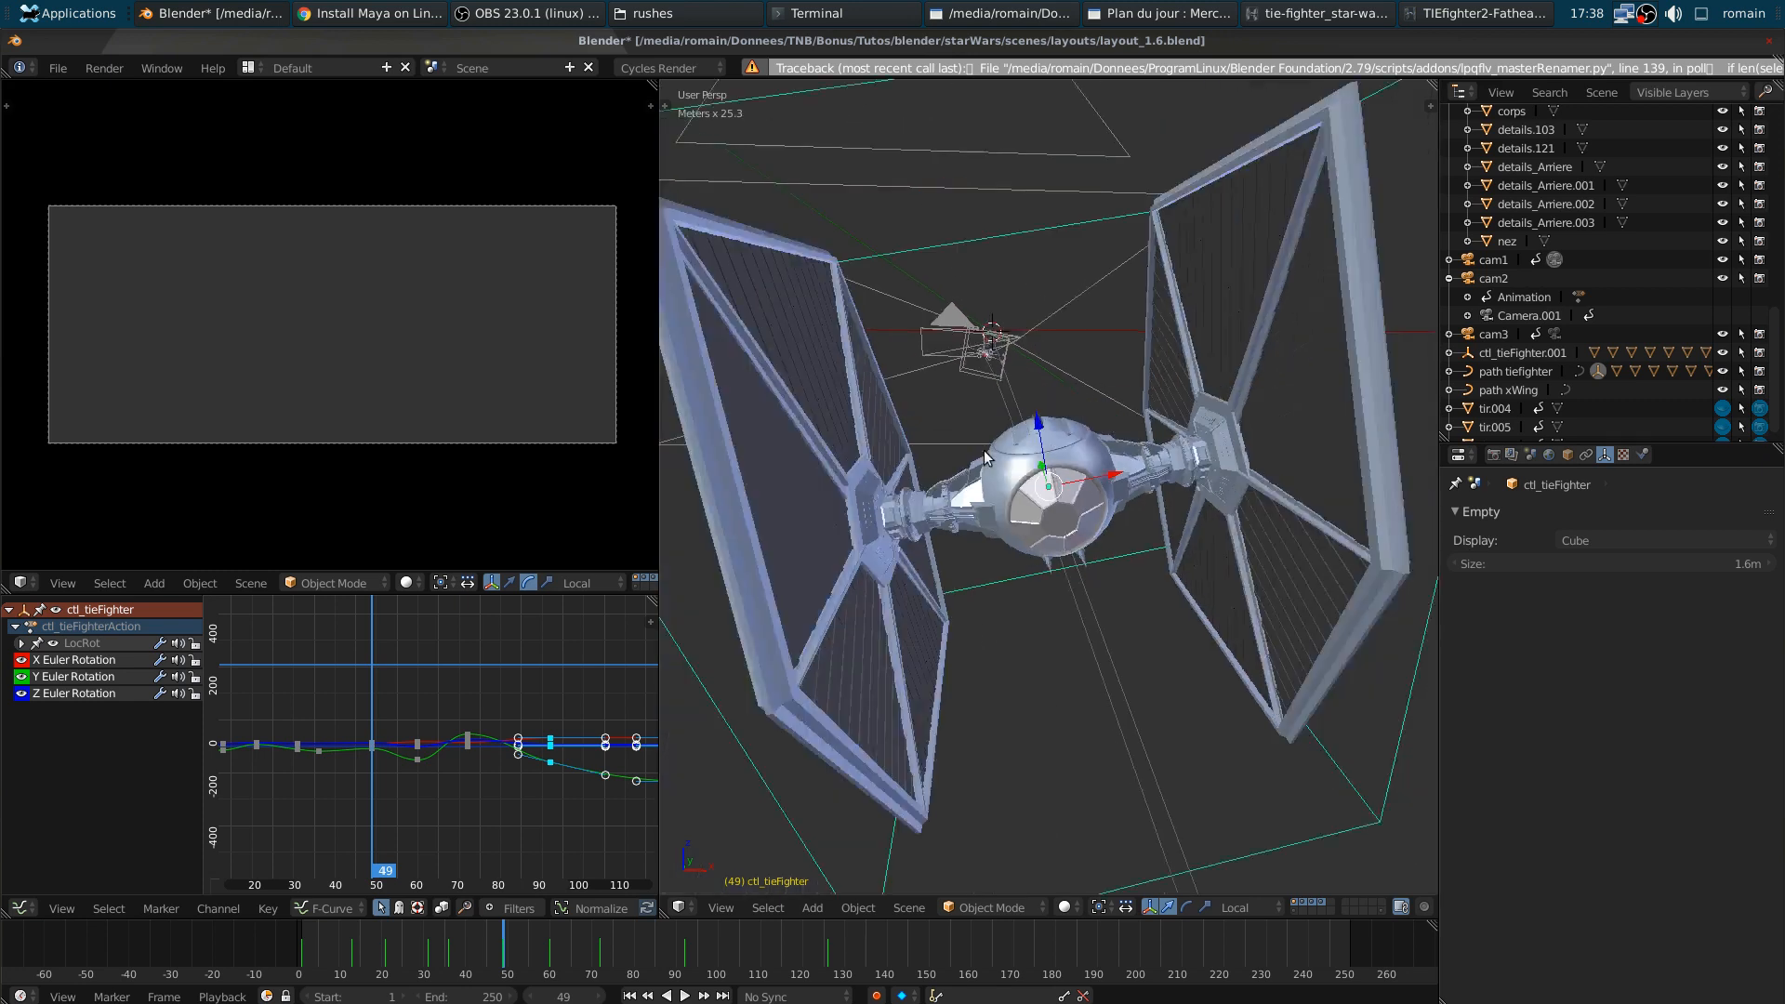
middle_drag(1034, 513, 993, 510)
key(shift+z)
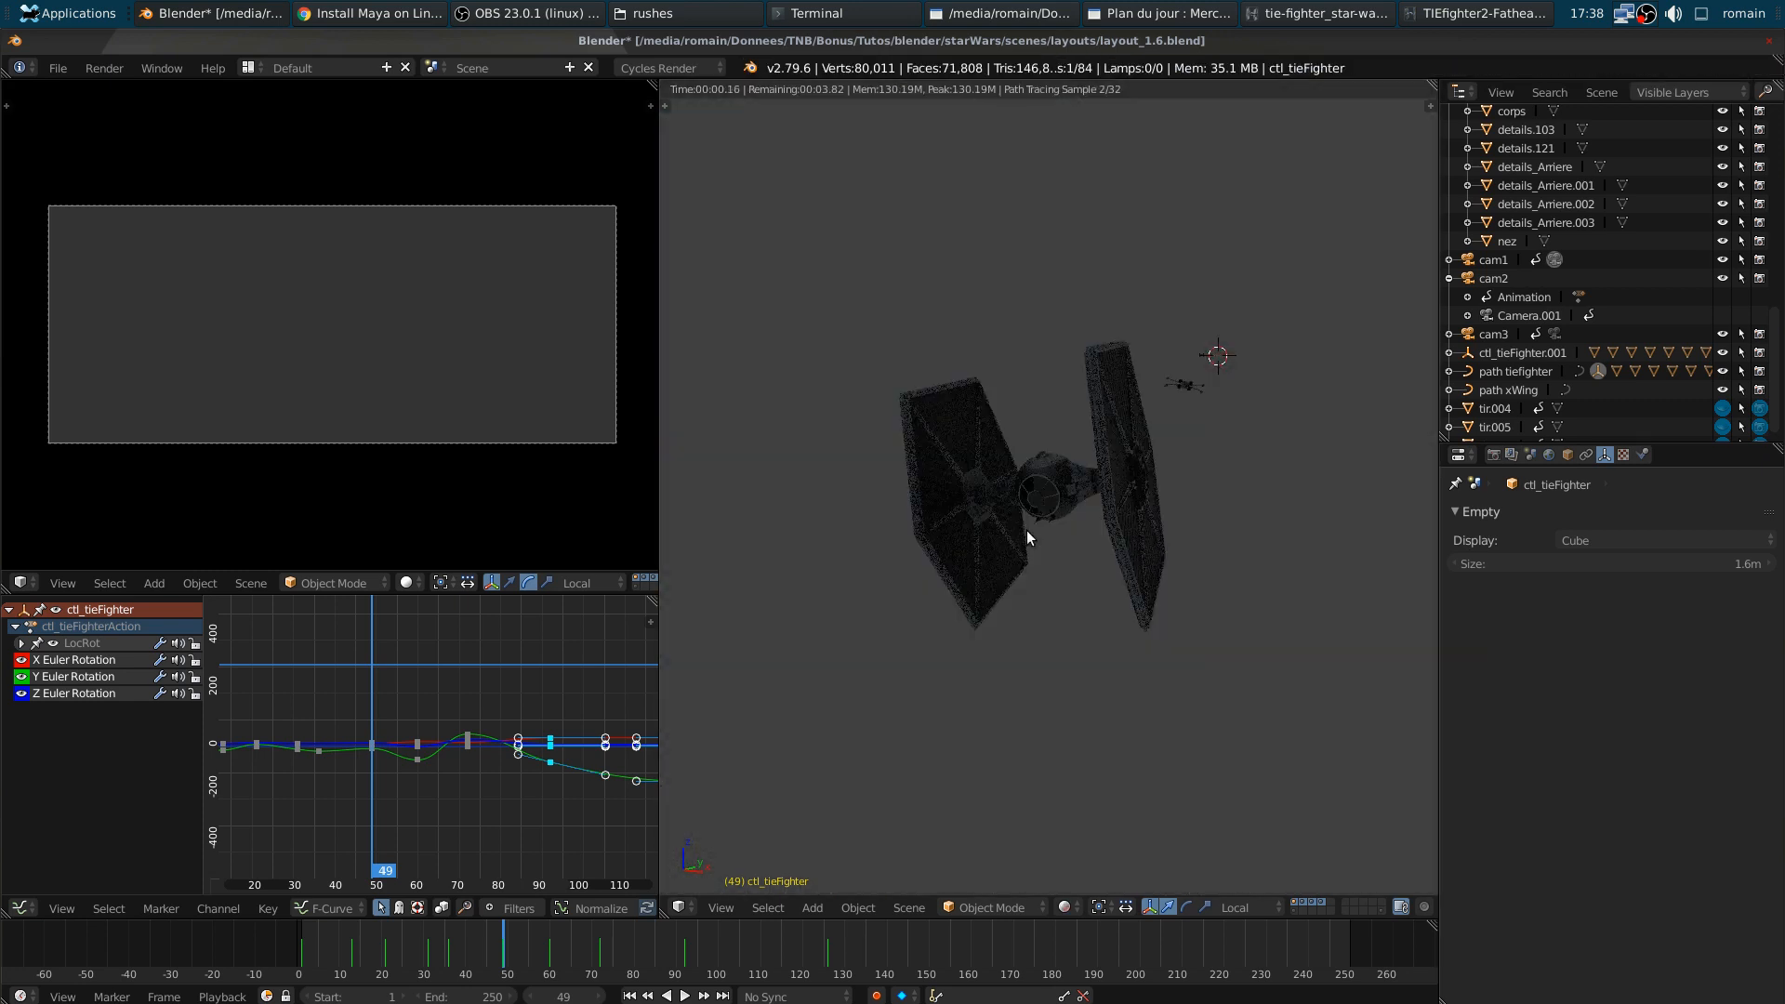
key(ctrl+b)
drag(873, 305, 1235, 727)
mouse_move(1235, 727)
middle_down()
mouse_move(1220, 651)
mouse_move(912, 625)
mouse_move(1164, 646)
mouse_move(1363, 621)
mouse_move(1352, 599)
middle_up()
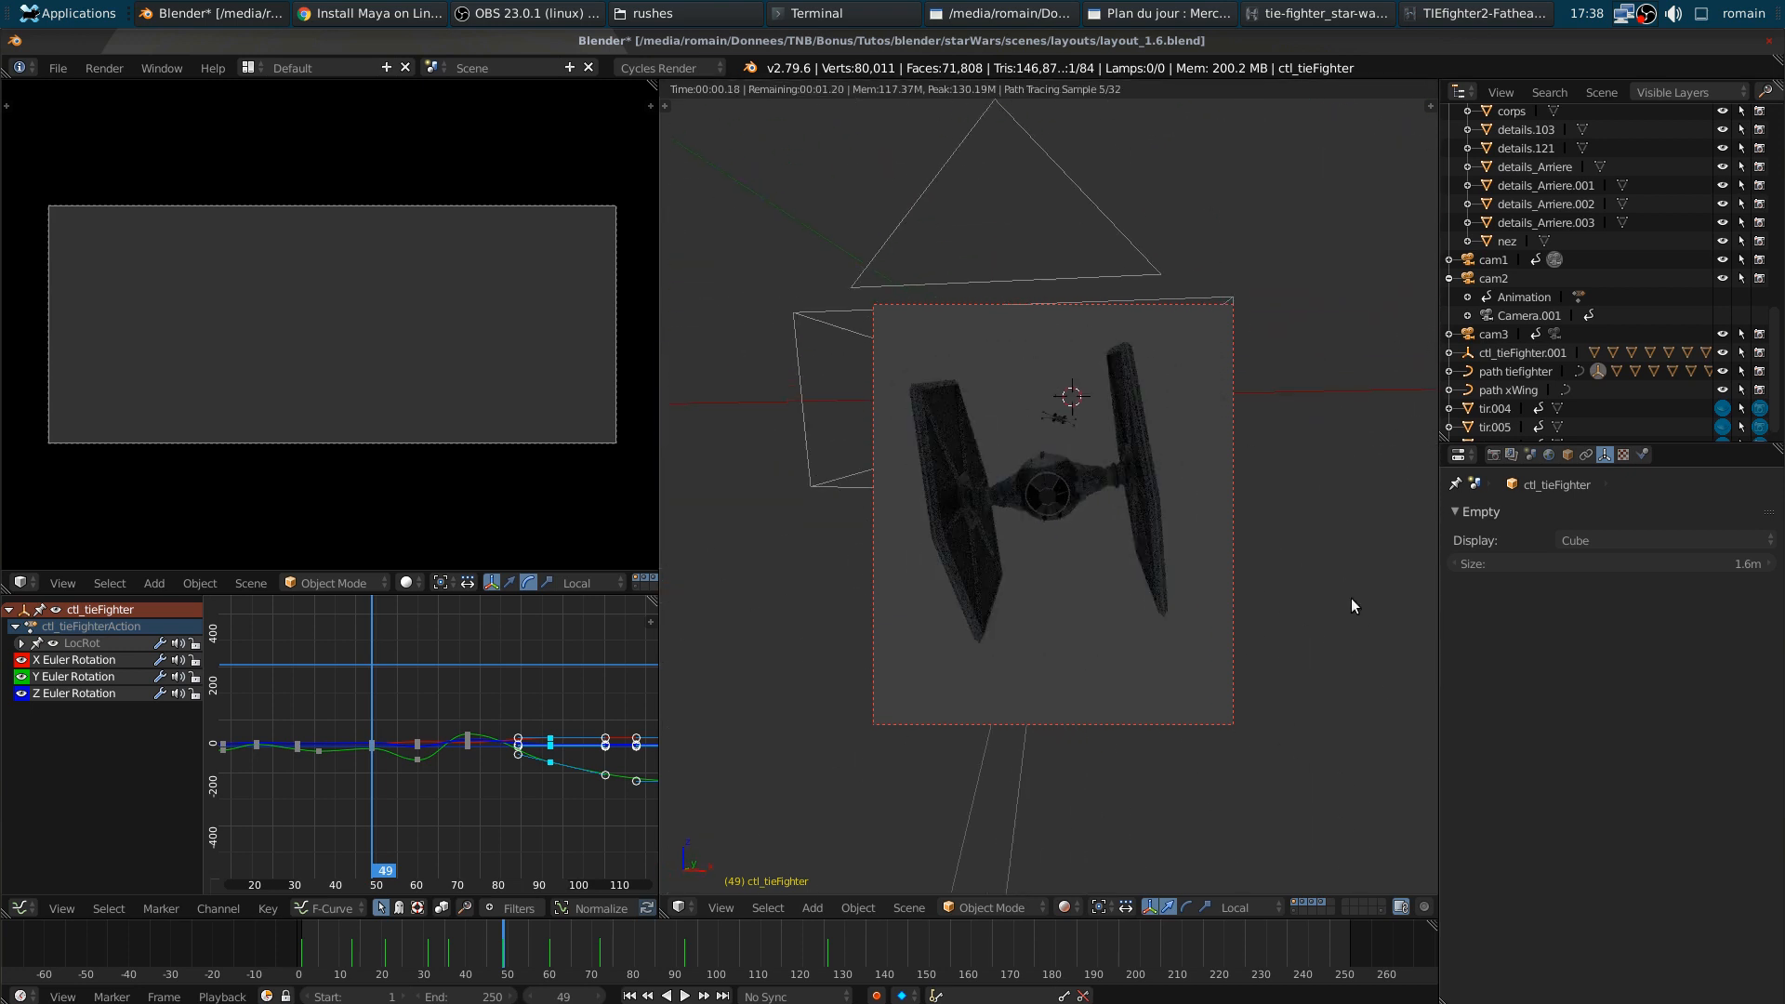
middle_drag(1052, 509, 1062, 483)
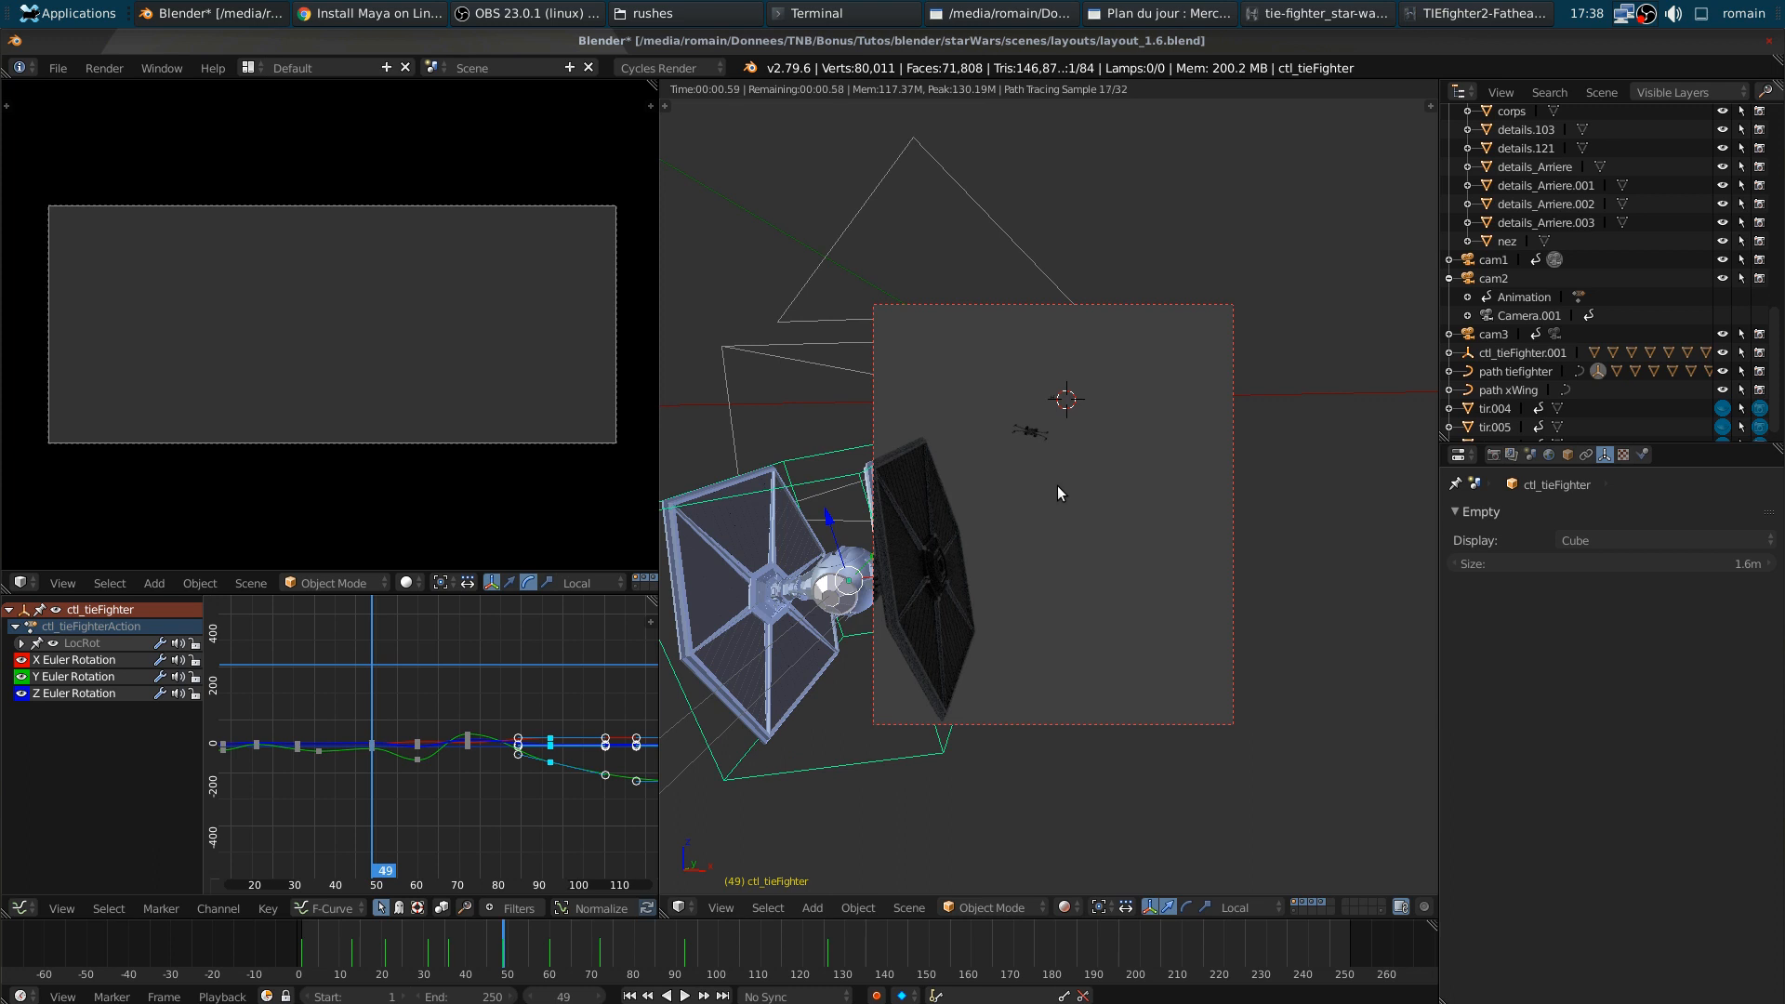
- Select and frame the c_XWing control, check the X-wing in rendered shading and return to solid shading
key(shift+z)
right_click(1044, 453)
key(KP_Decimal)
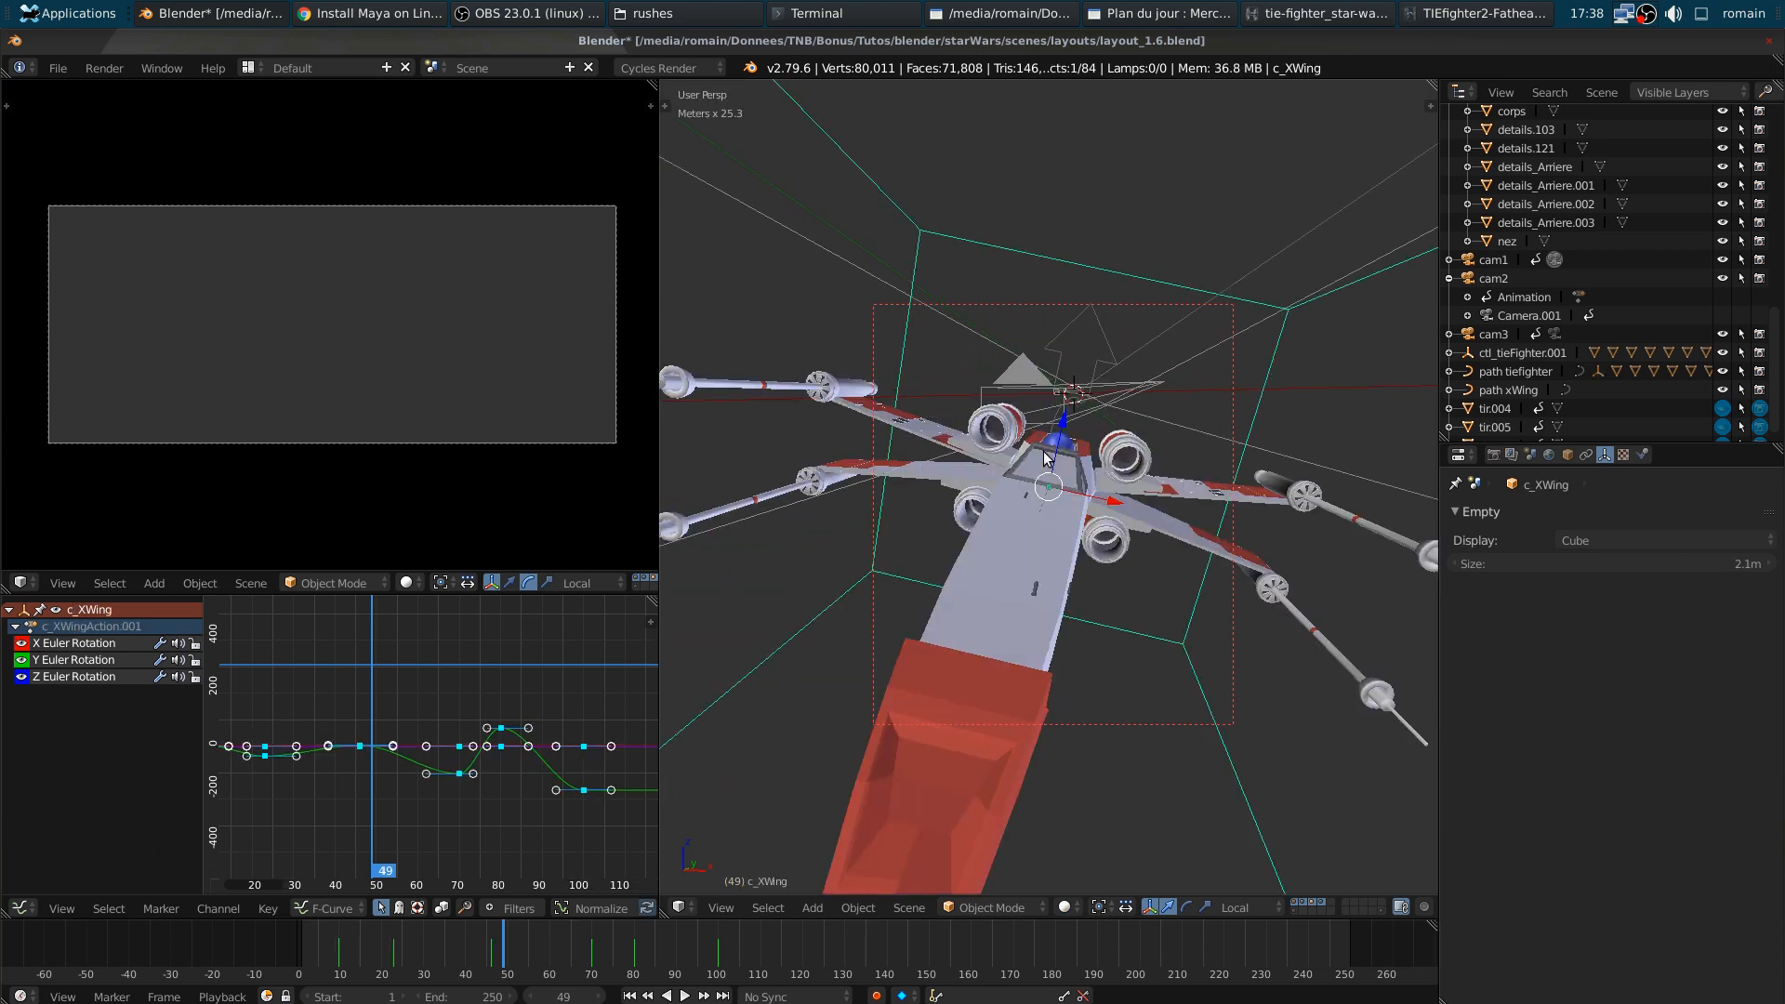
key(shift+z)
scroll(1101, 496, down, 7)
mouse_move(1100, 497)
middle_down()
mouse_move(1018, 565)
mouse_move(896, 571)
middle_up()
key(shift+z)
- Save the layout scene as a new incremented version, layout_1.7.blend
key(ctrl+s)
click(938, 570)
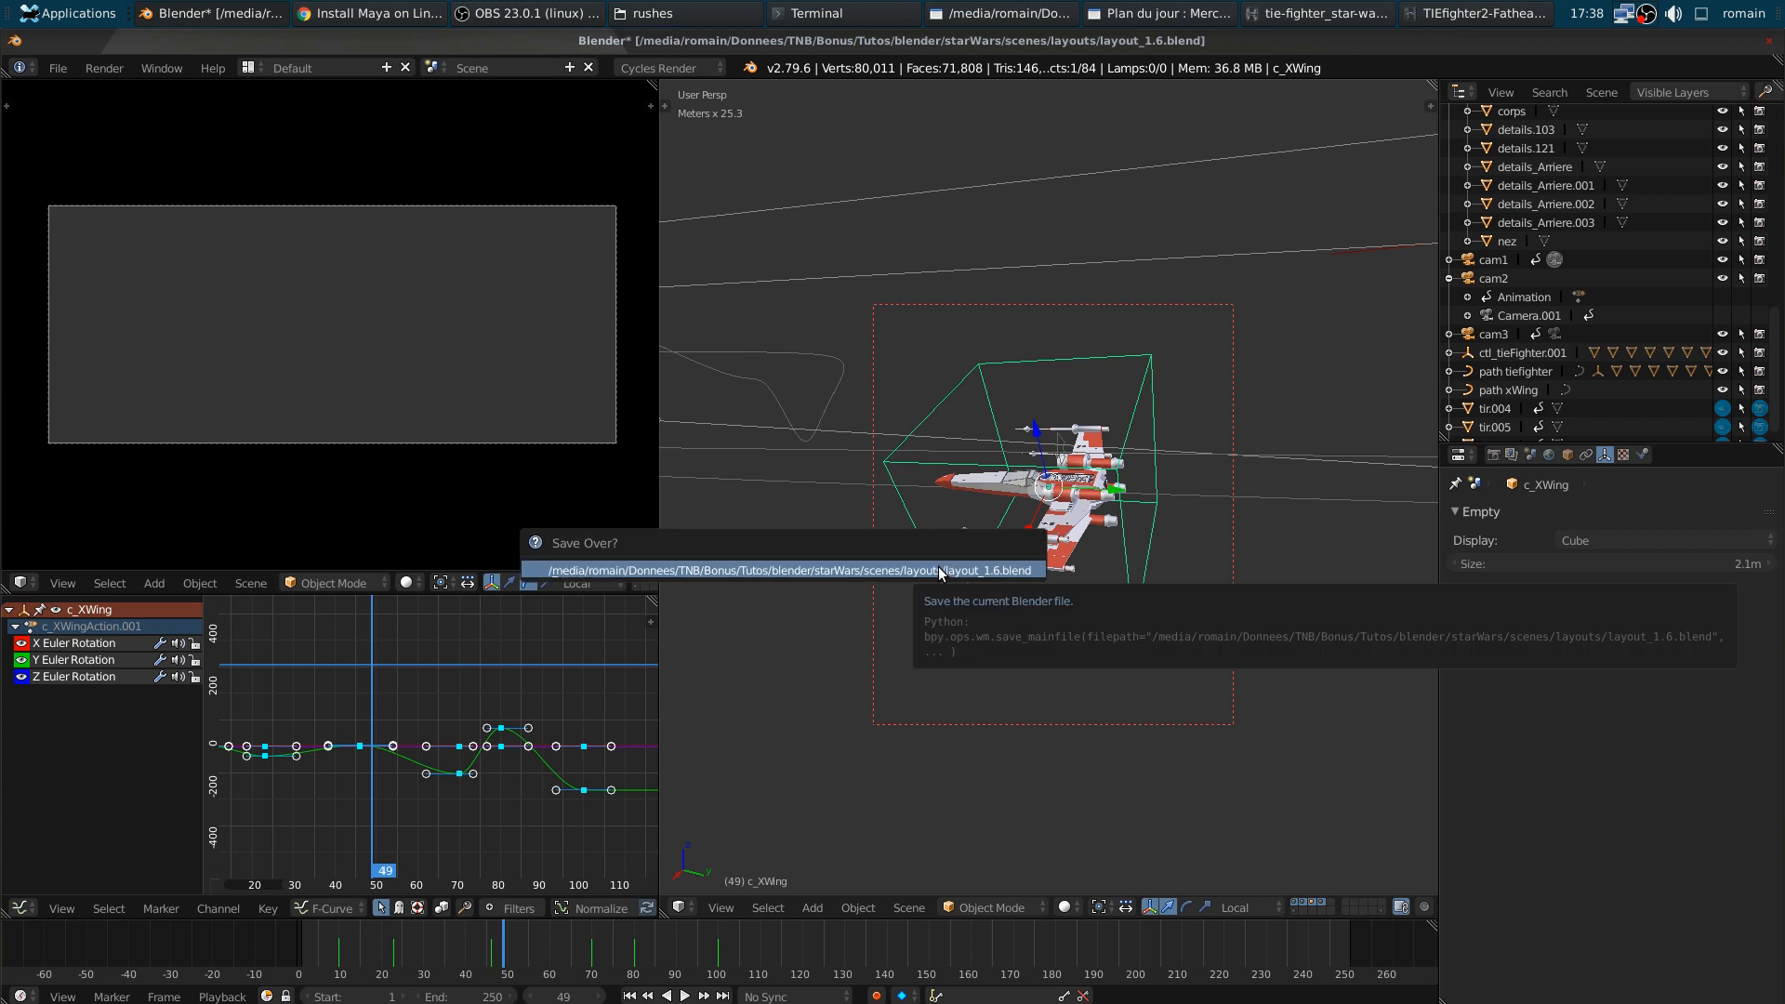
middle_drag(912, 480, 955, 495)
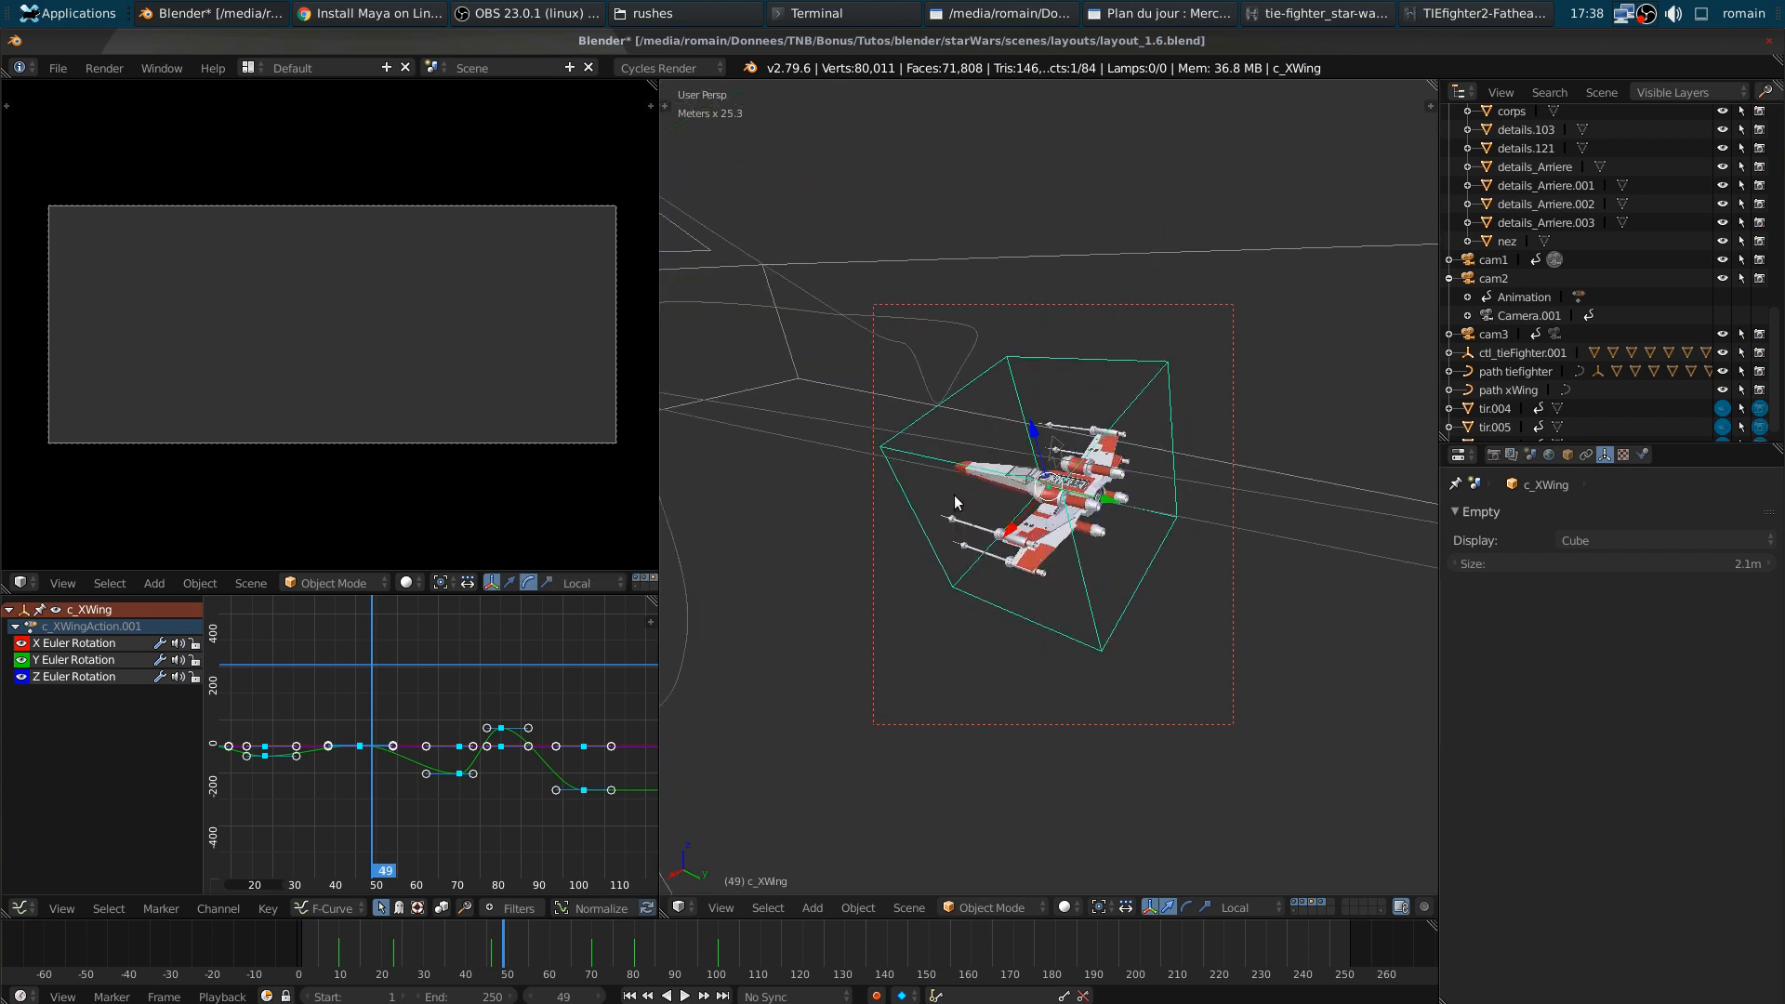
key(ctrl+shift+s)
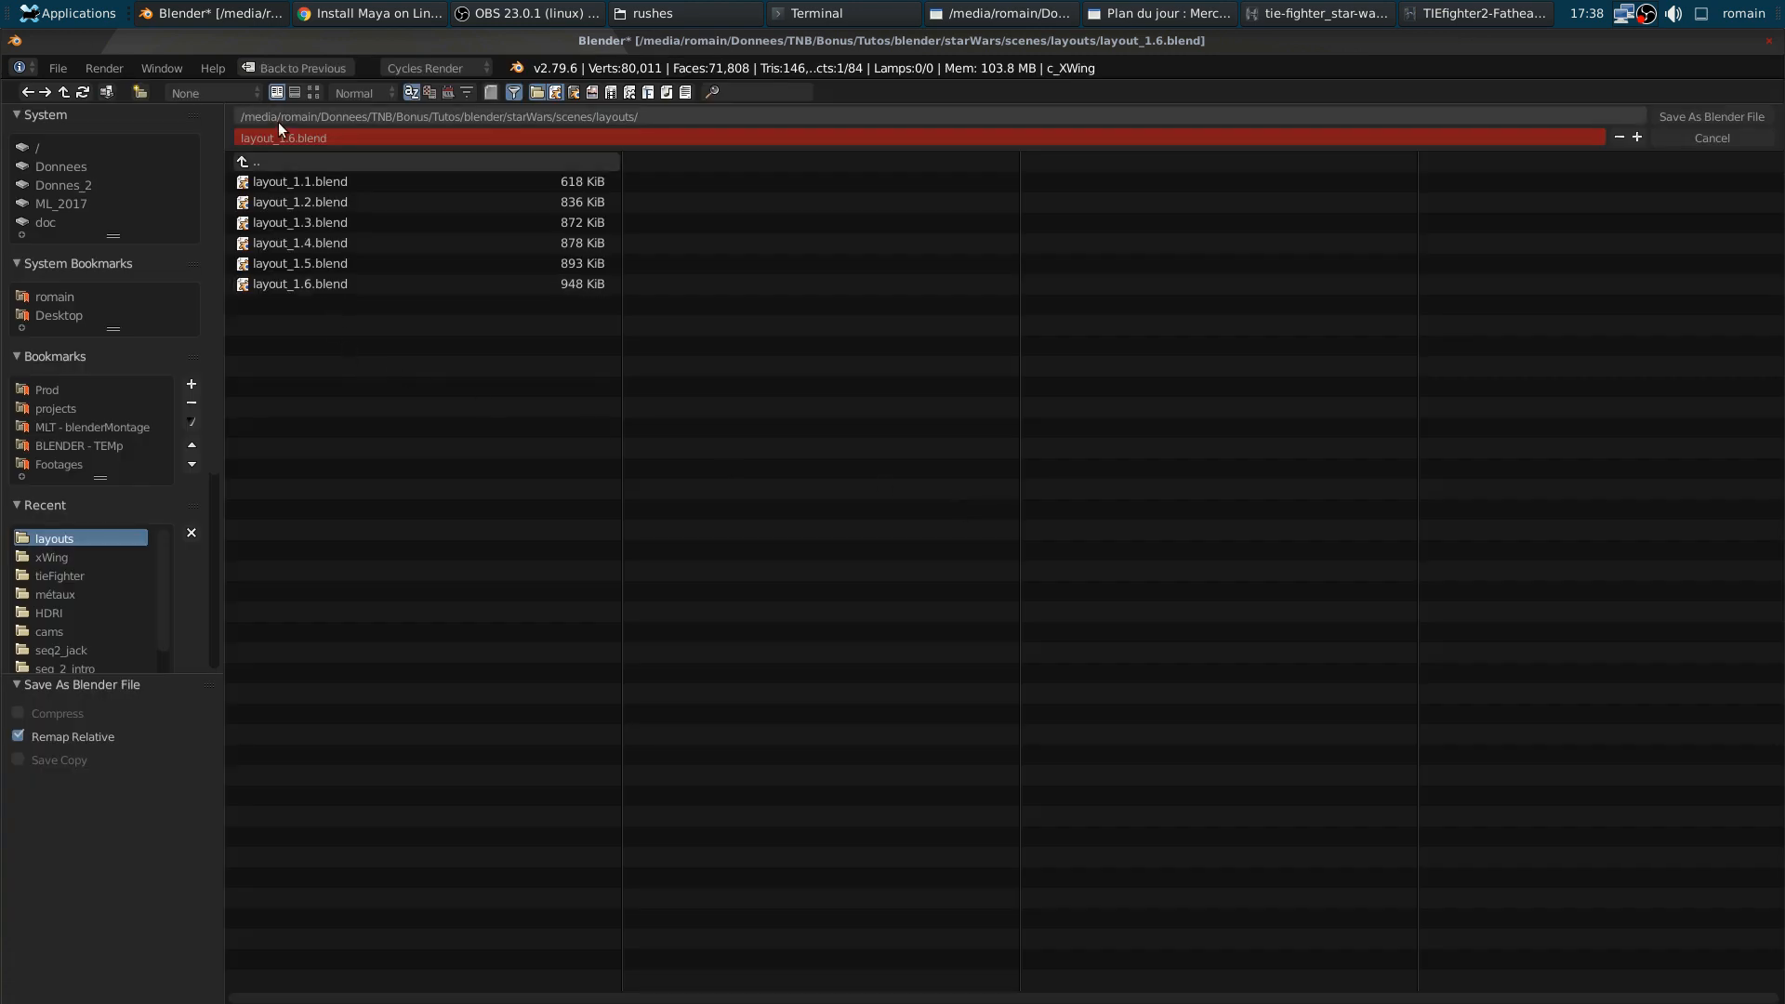
key(KP_Add)
key(Return)
- Scrub the timeline to frame 40, view the scene through cam2 and save the layout file
drag(487, 933, 359, 974)
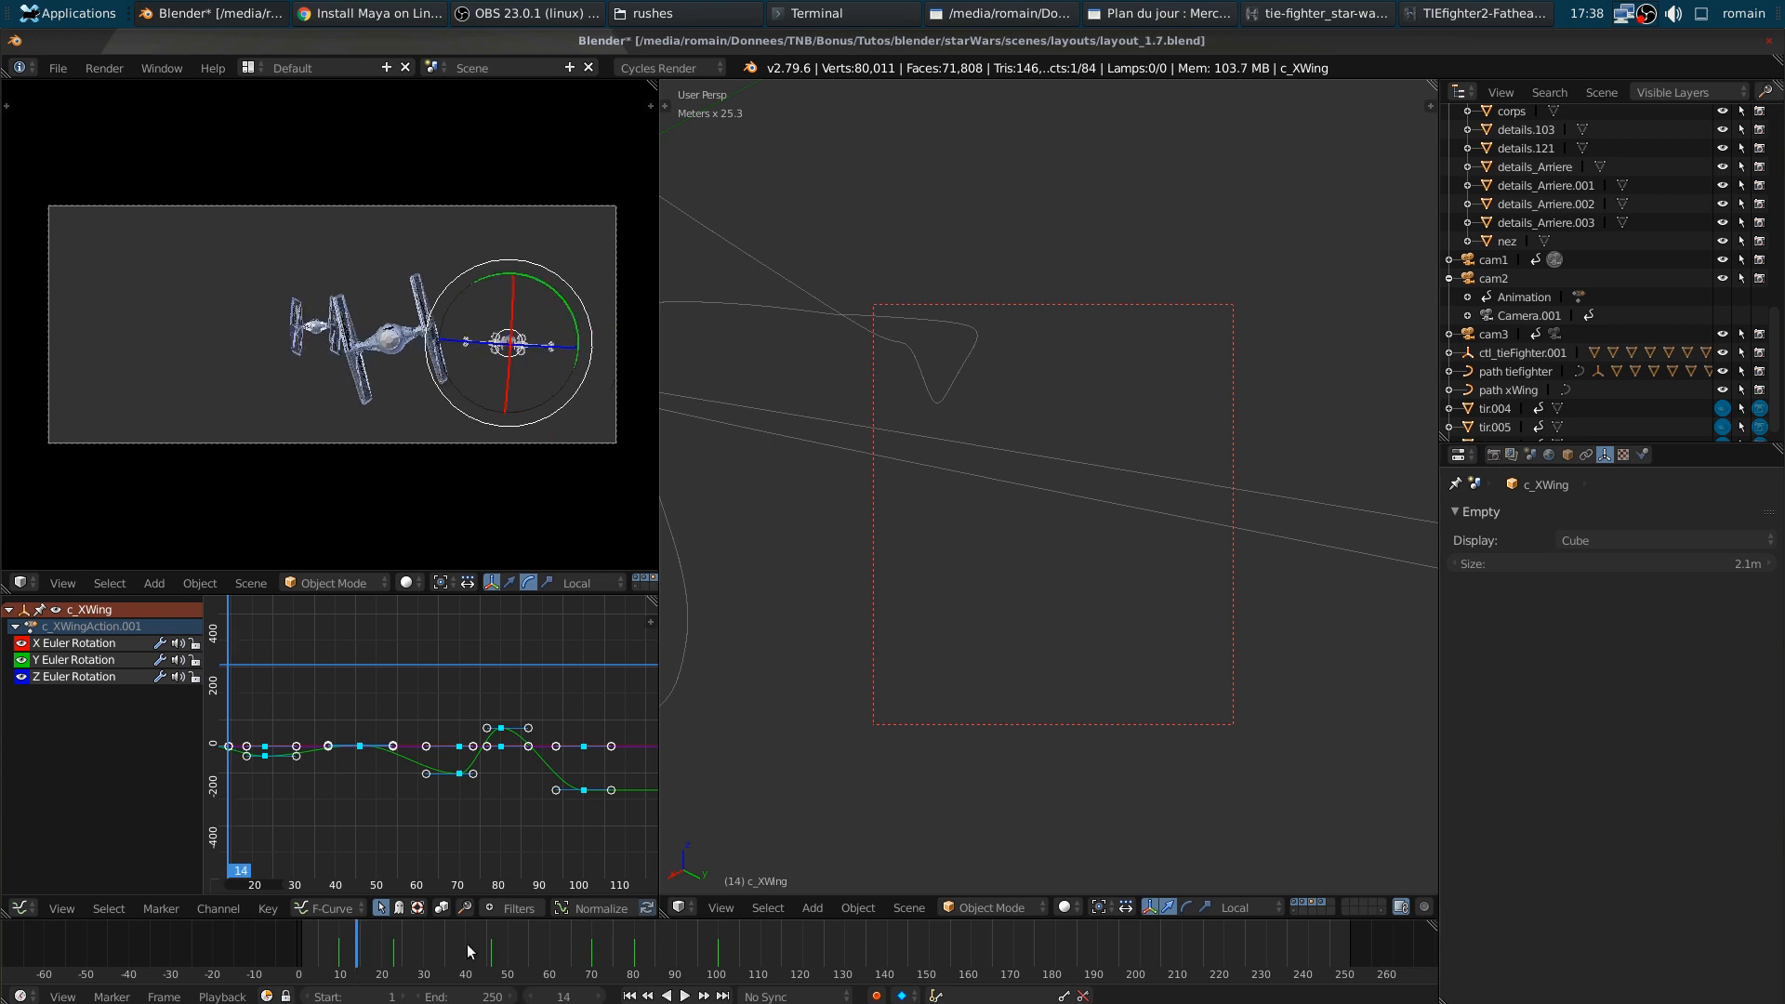
middle_drag(1093, 685, 953, 602)
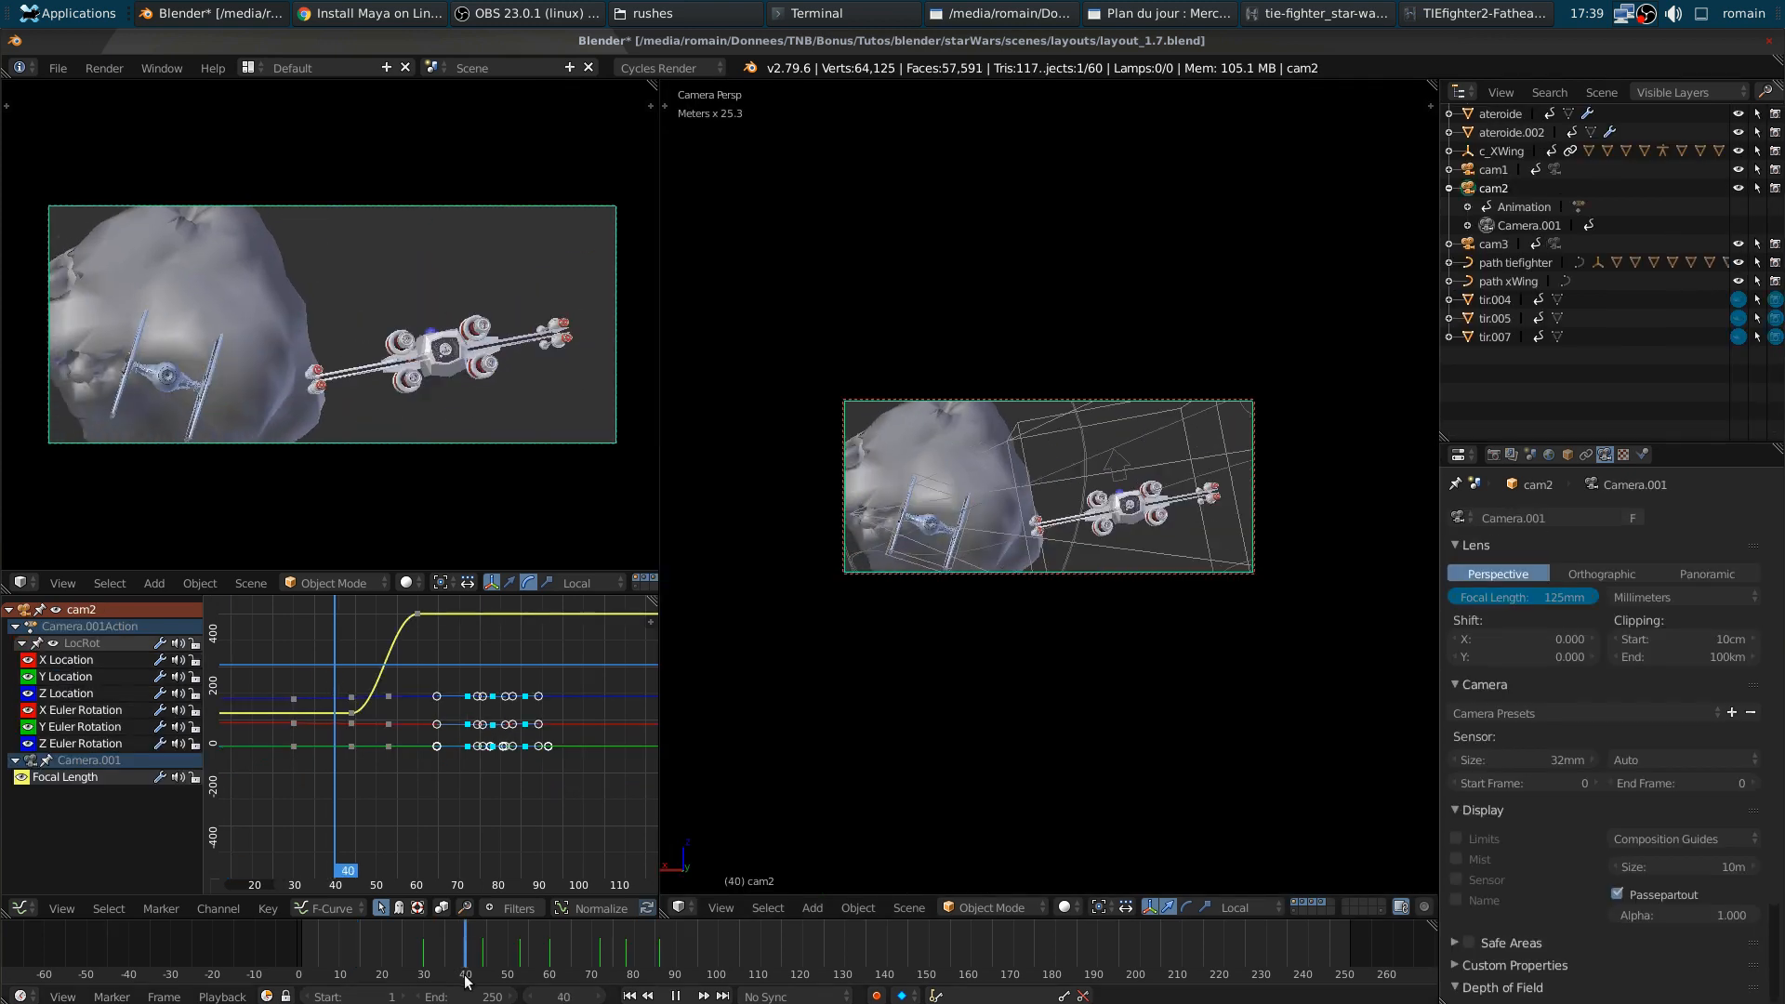
key(ctrl+s)
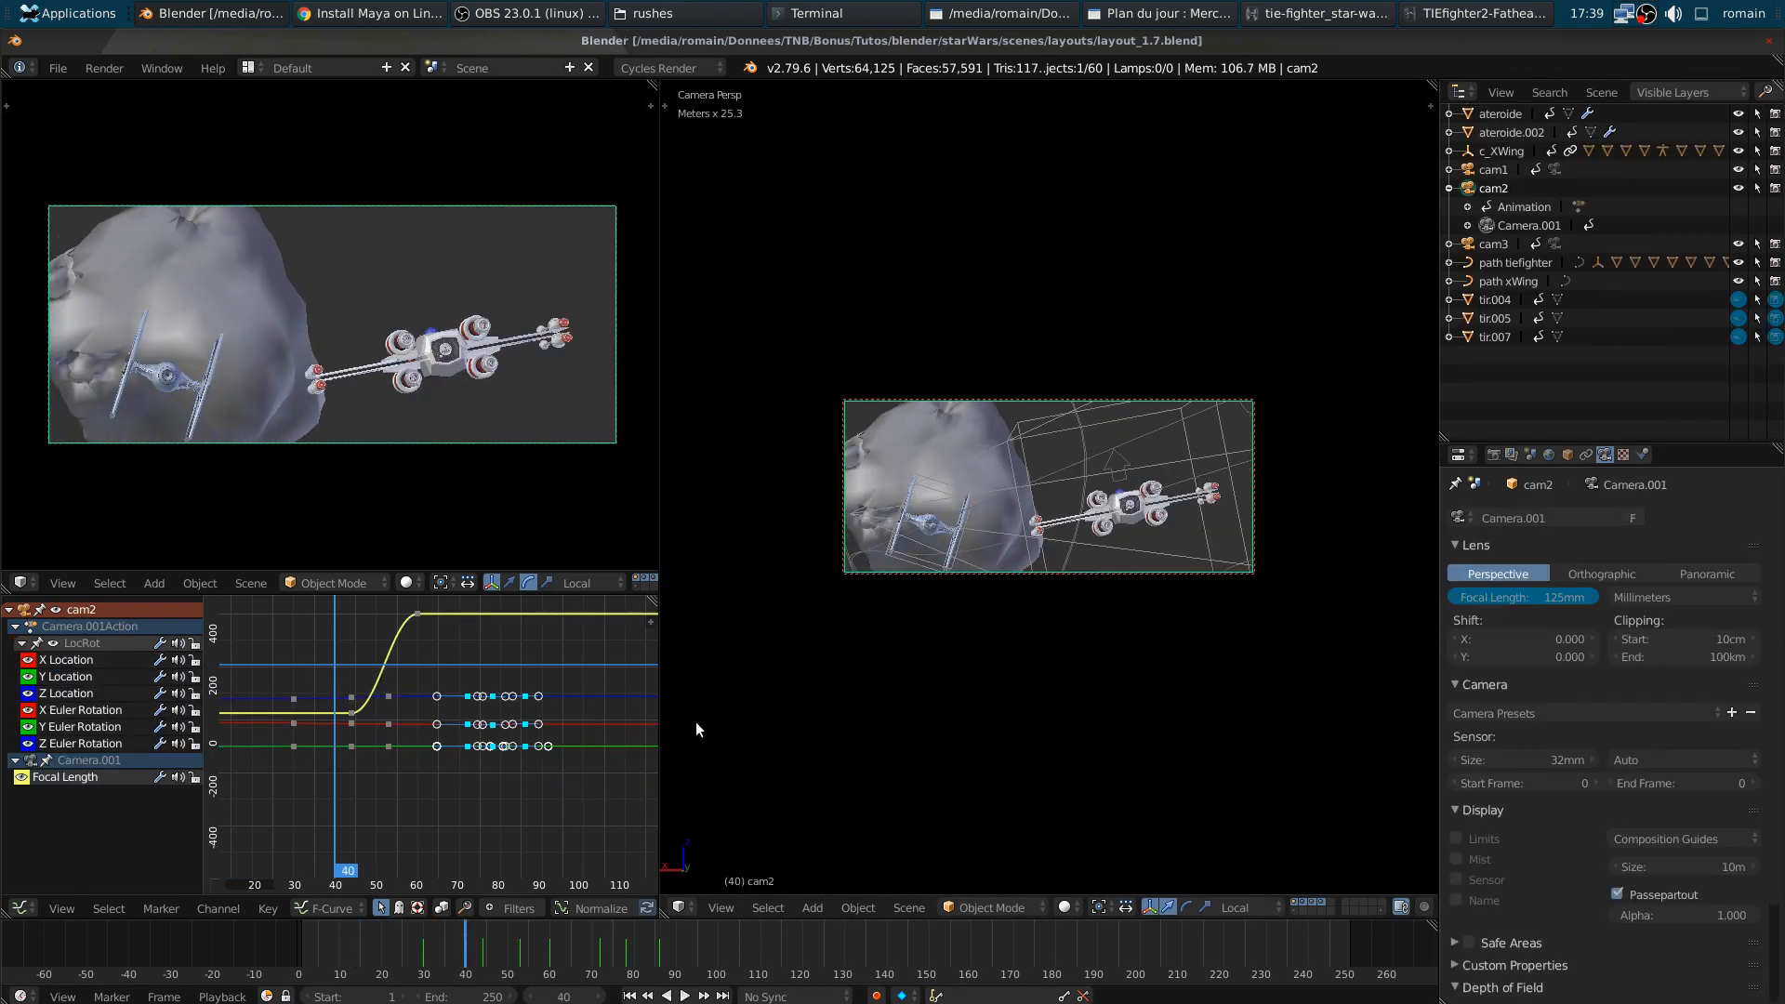
- Play back the cam2 shot, stop it and set the current frame to 50
click(435, 946)
key(alt+a)
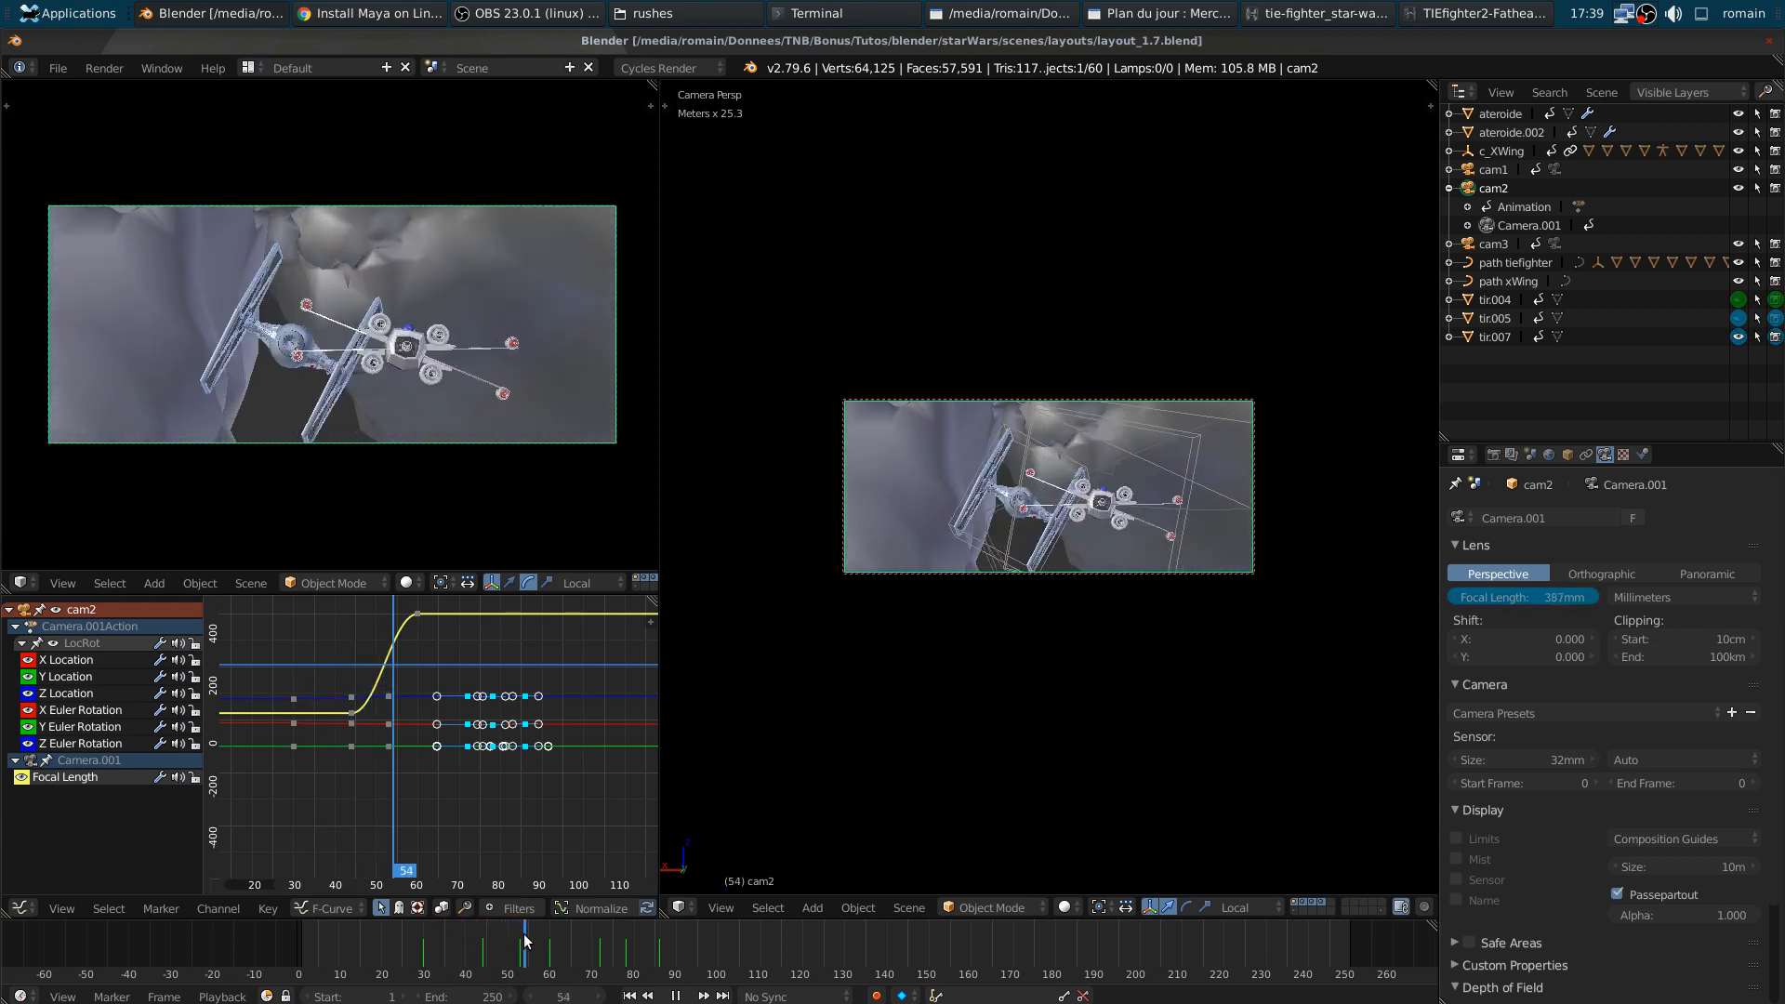
key(alt+a)
drag(495, 972, 505, 929)
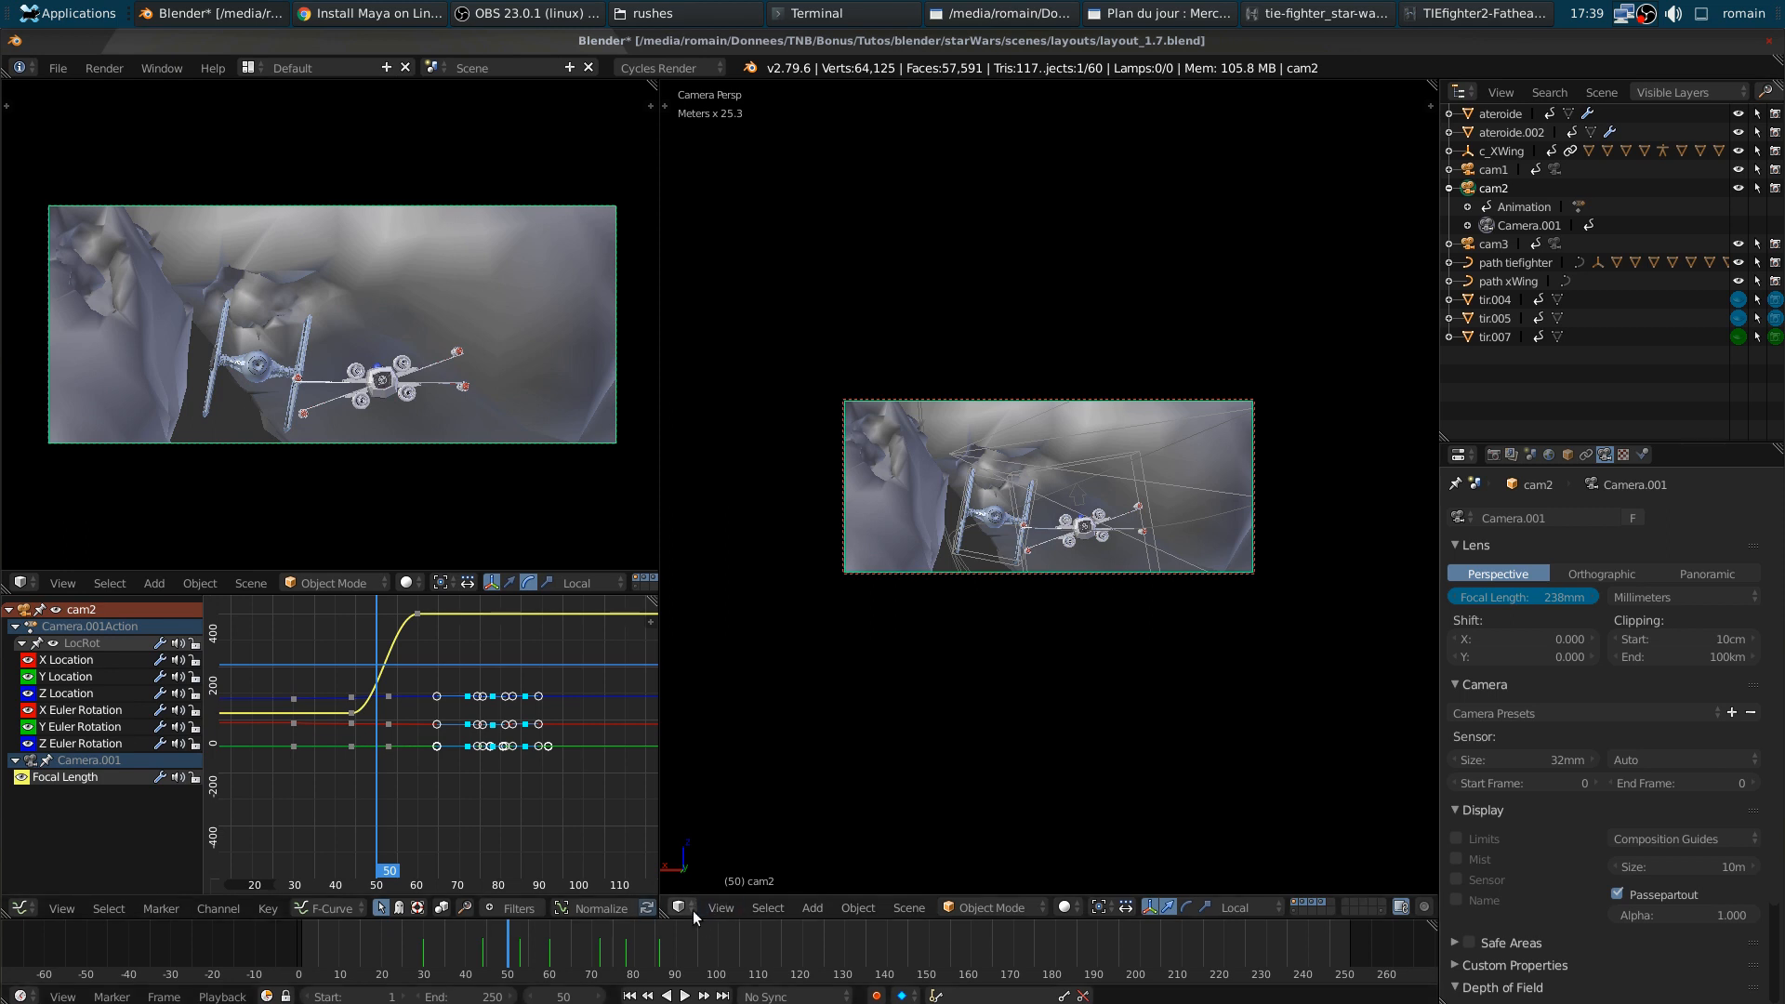
- Turn the main 3D view into a node editor and enlarge the rendered camera view over the graph editor
key(shift+F3)
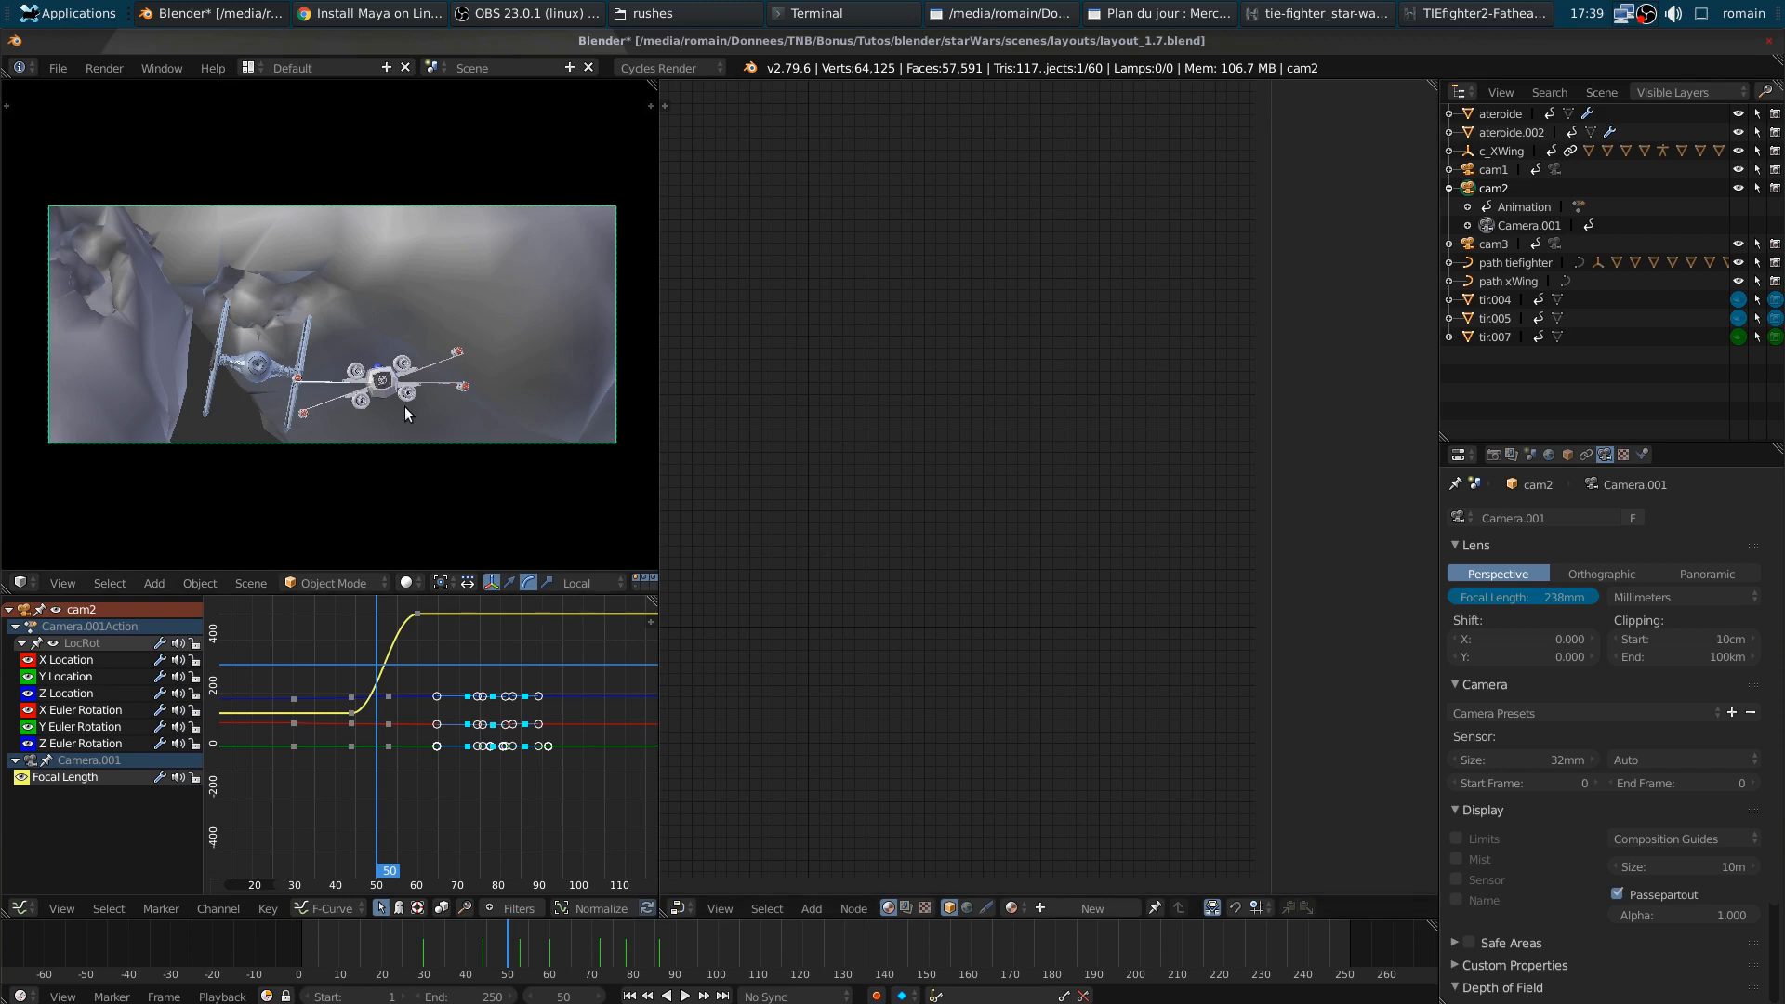
key(shift+z)
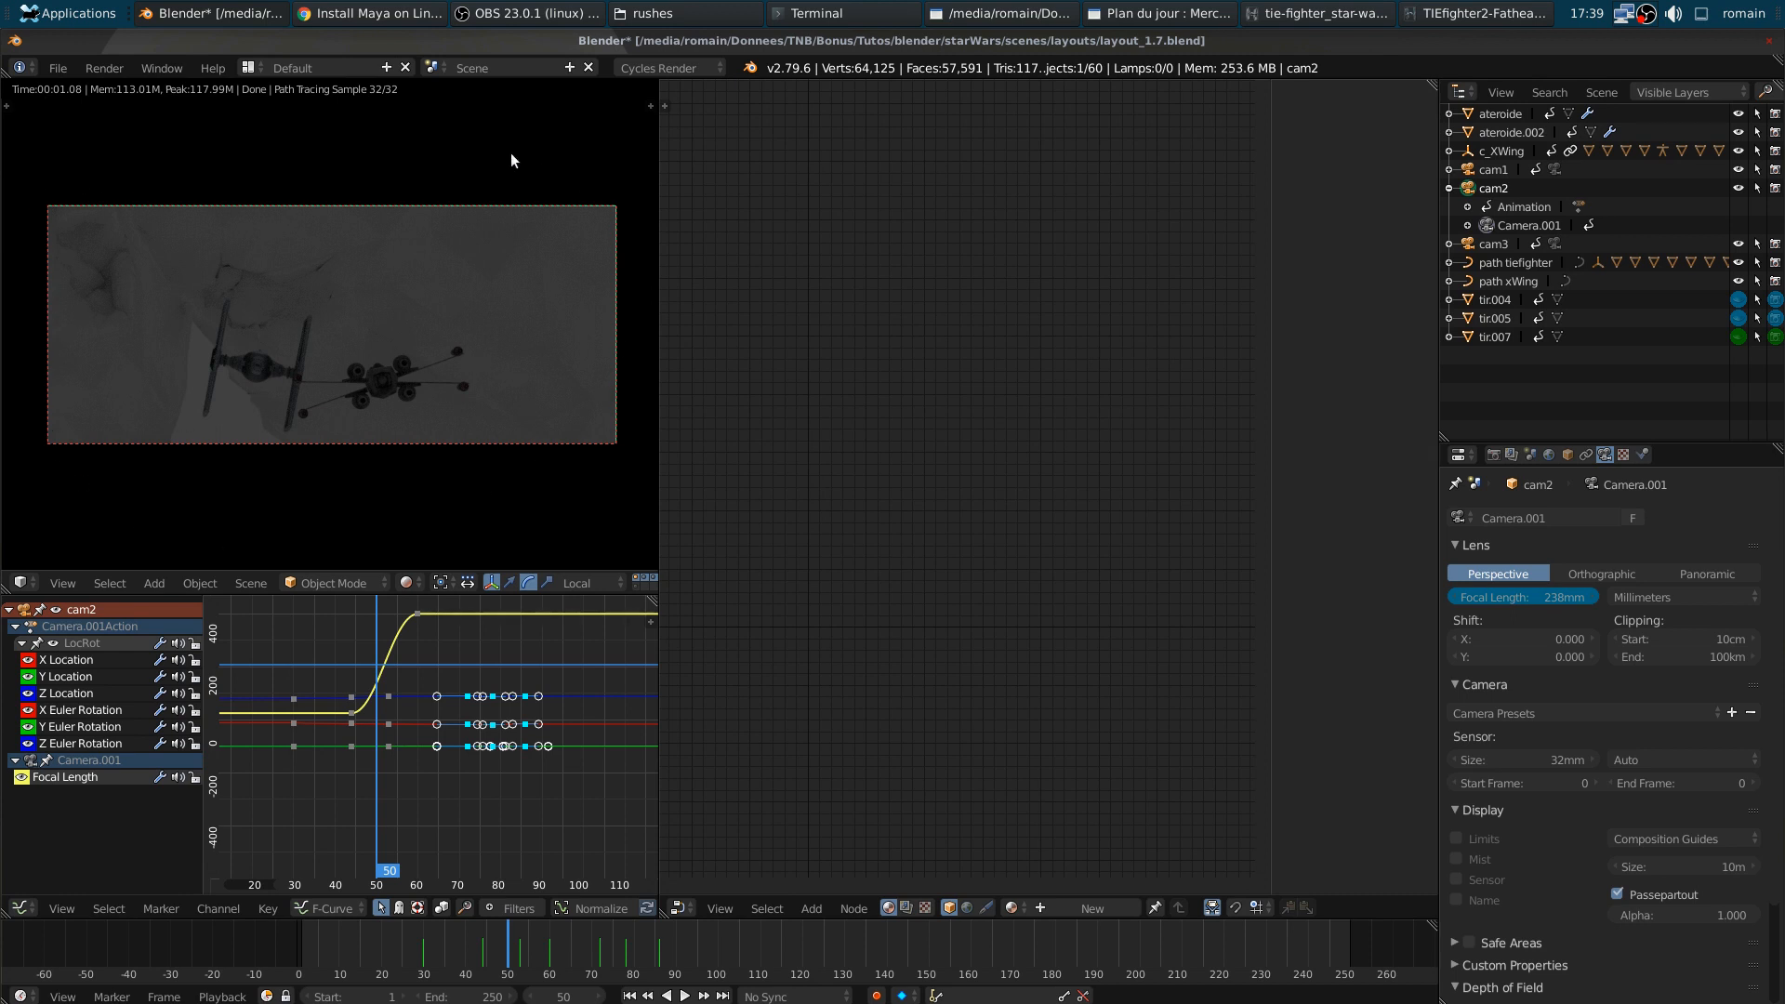
drag(651, 600, 550, 768)
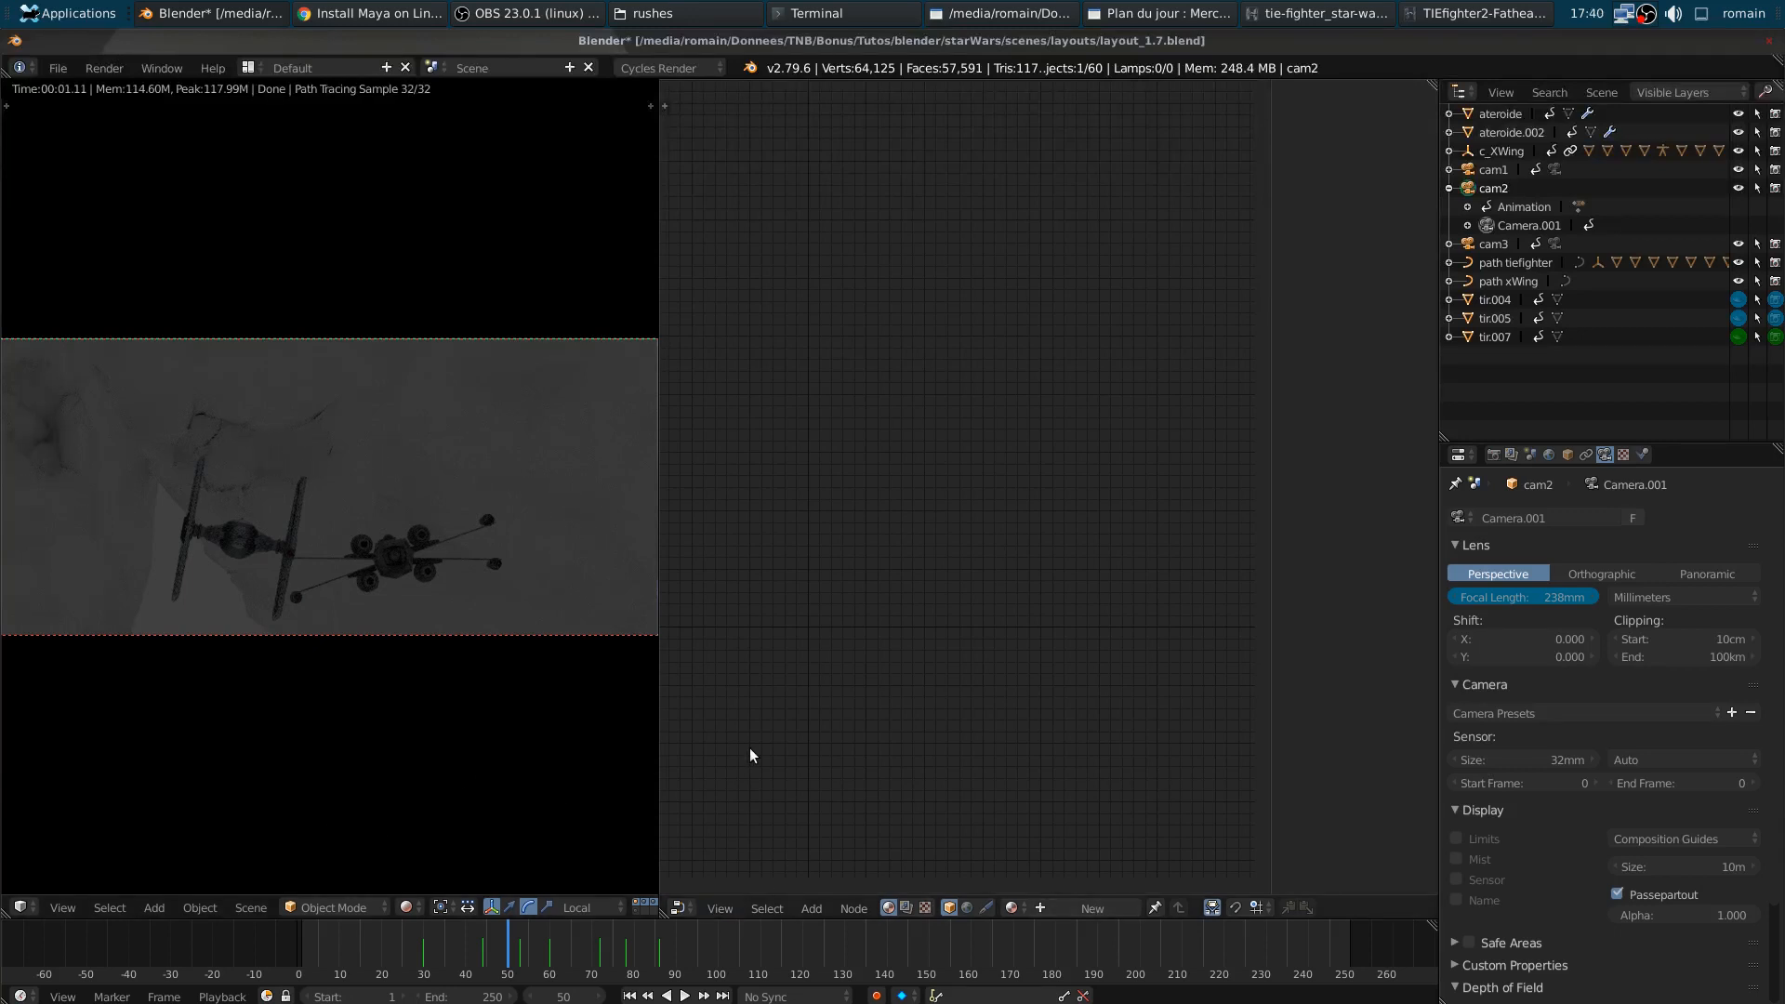
- Enable nodes on the World shader and add an Environment Texture with Mapping feeding the Background color
click(967, 908)
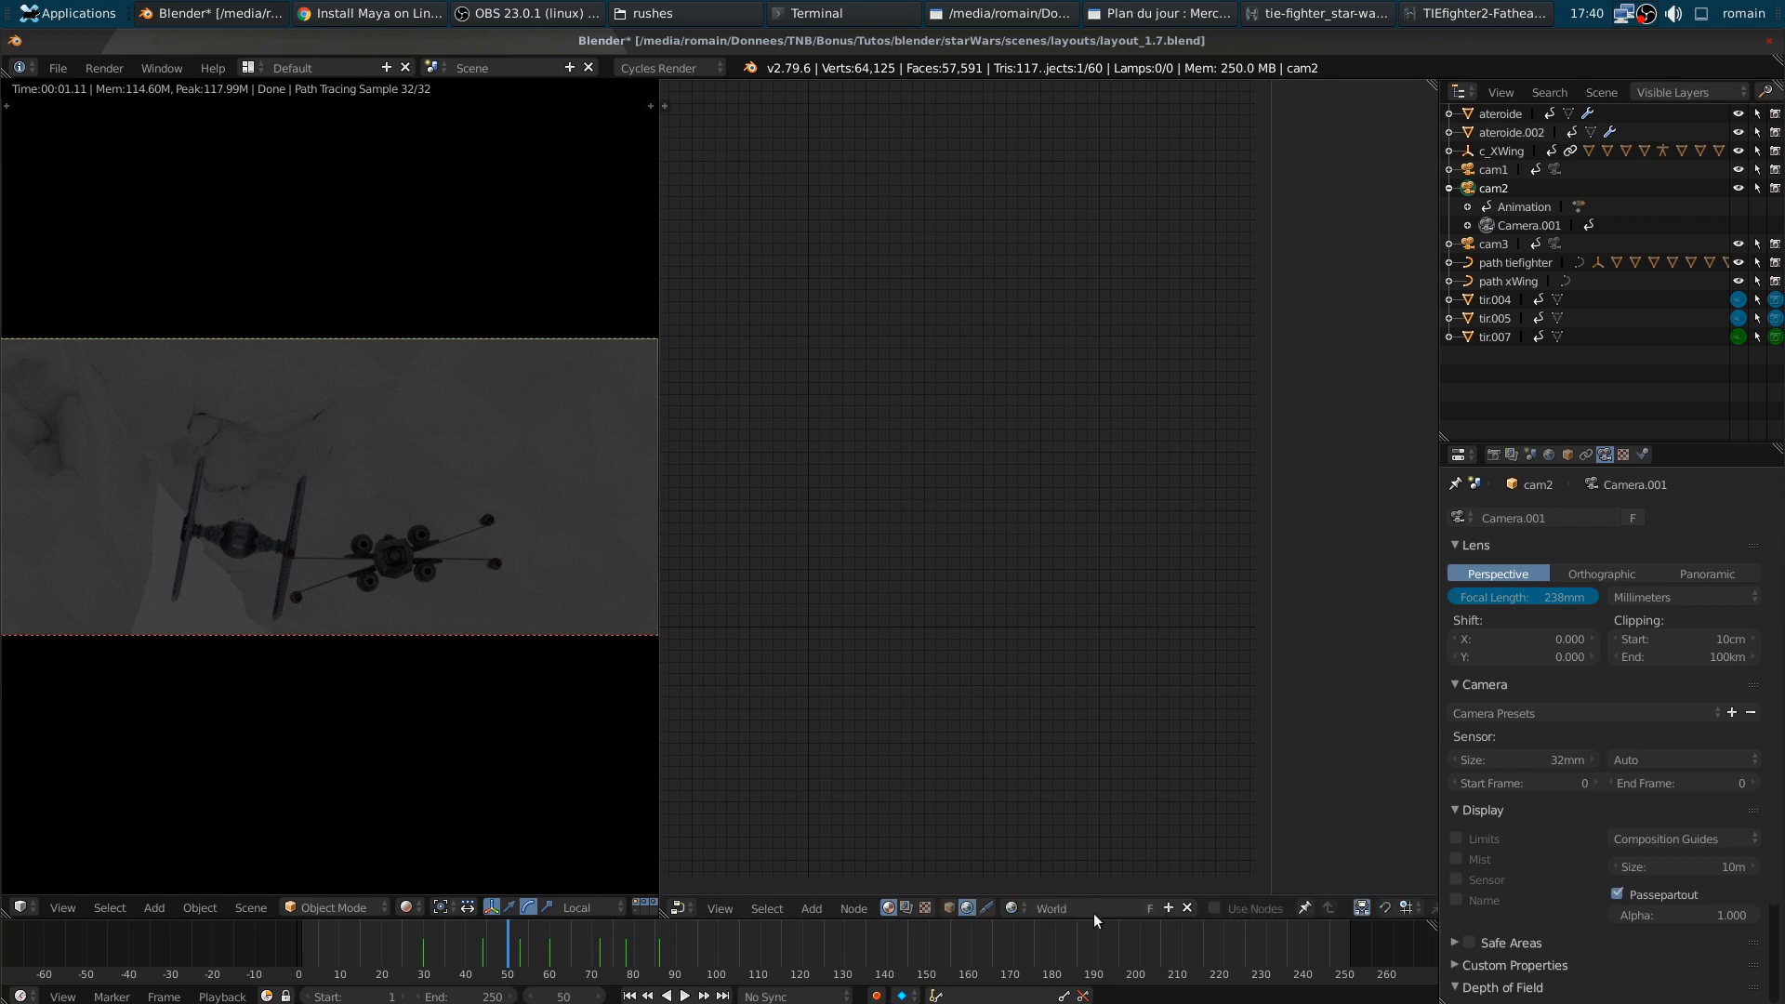
click(1214, 908)
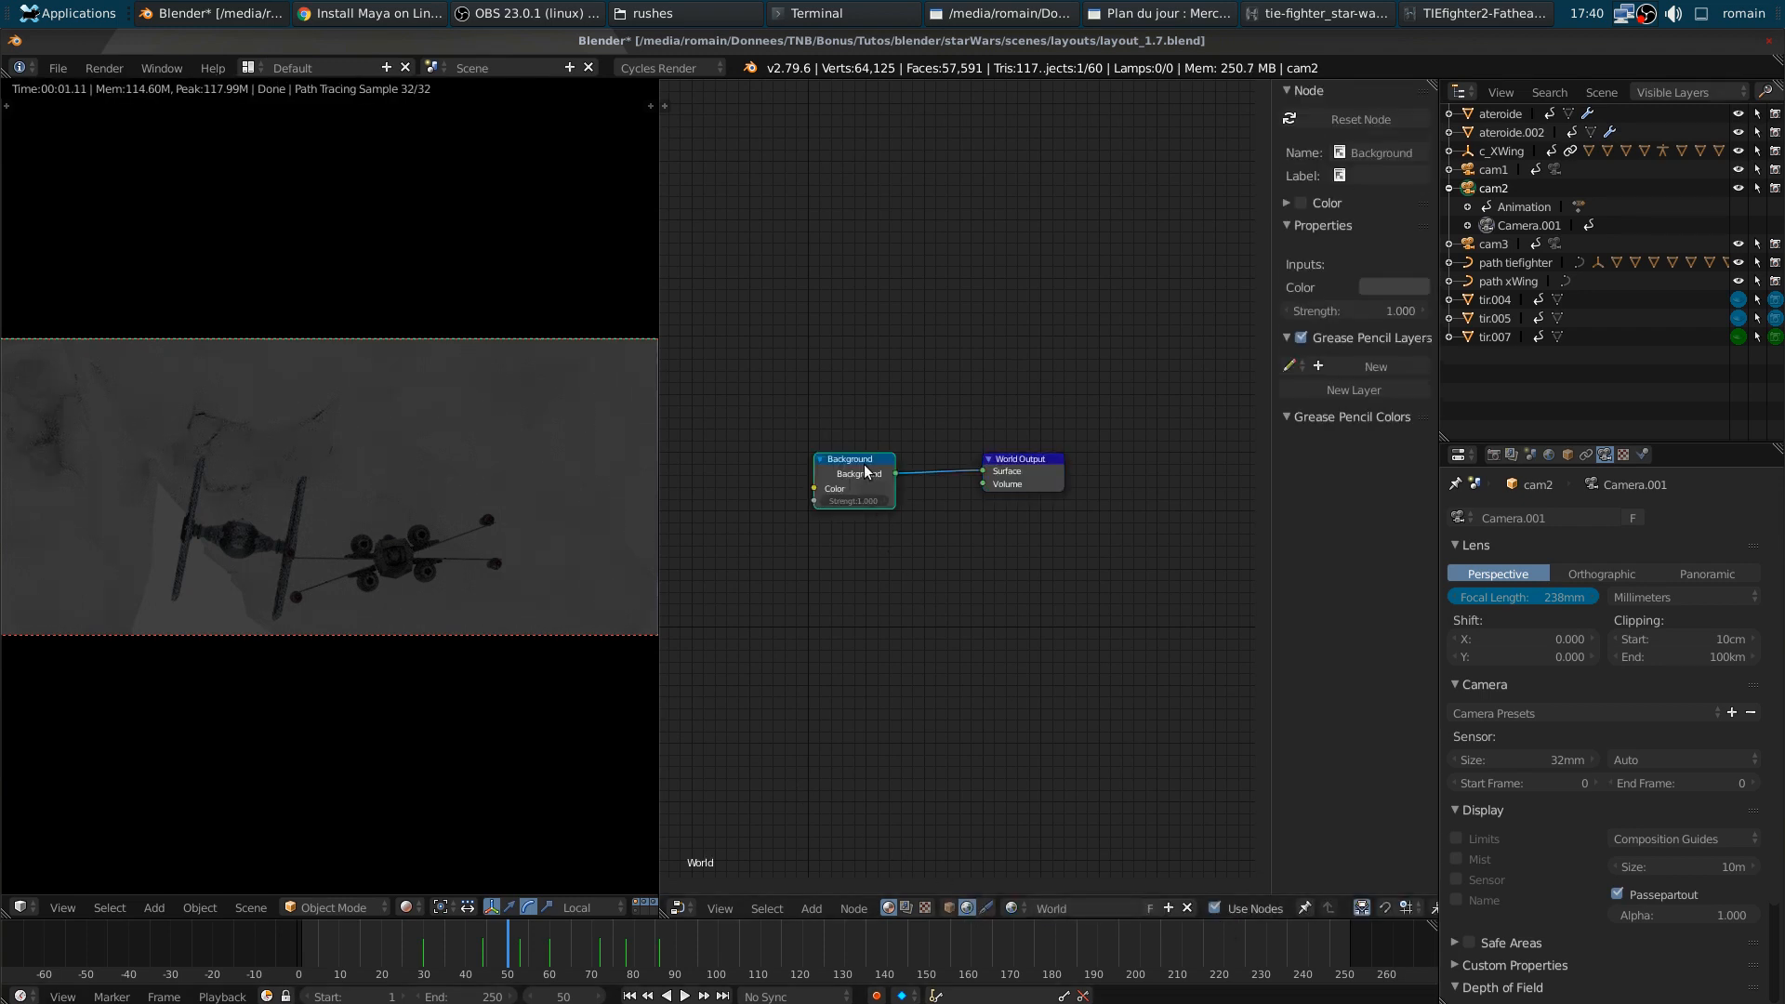
key(ctrl+t)
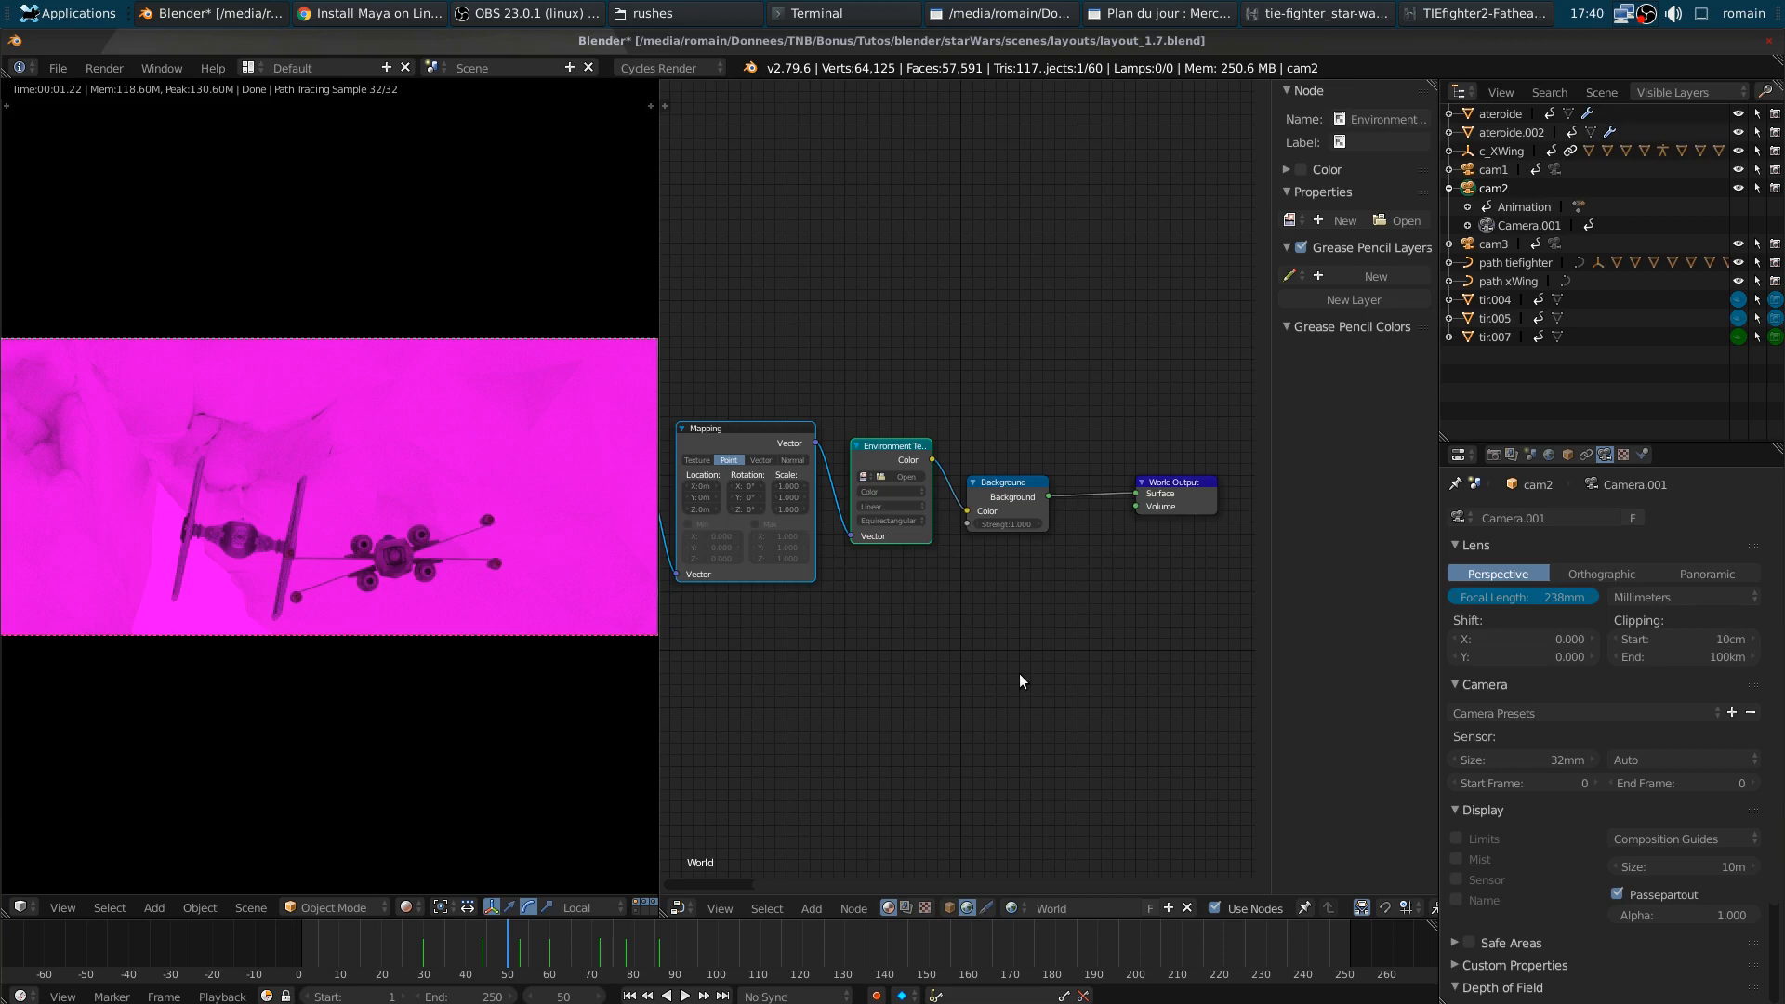
- Load space.jpg from the Footages HDRI folder into the World's Environment Texture node
scroll(1019, 681, up, 2)
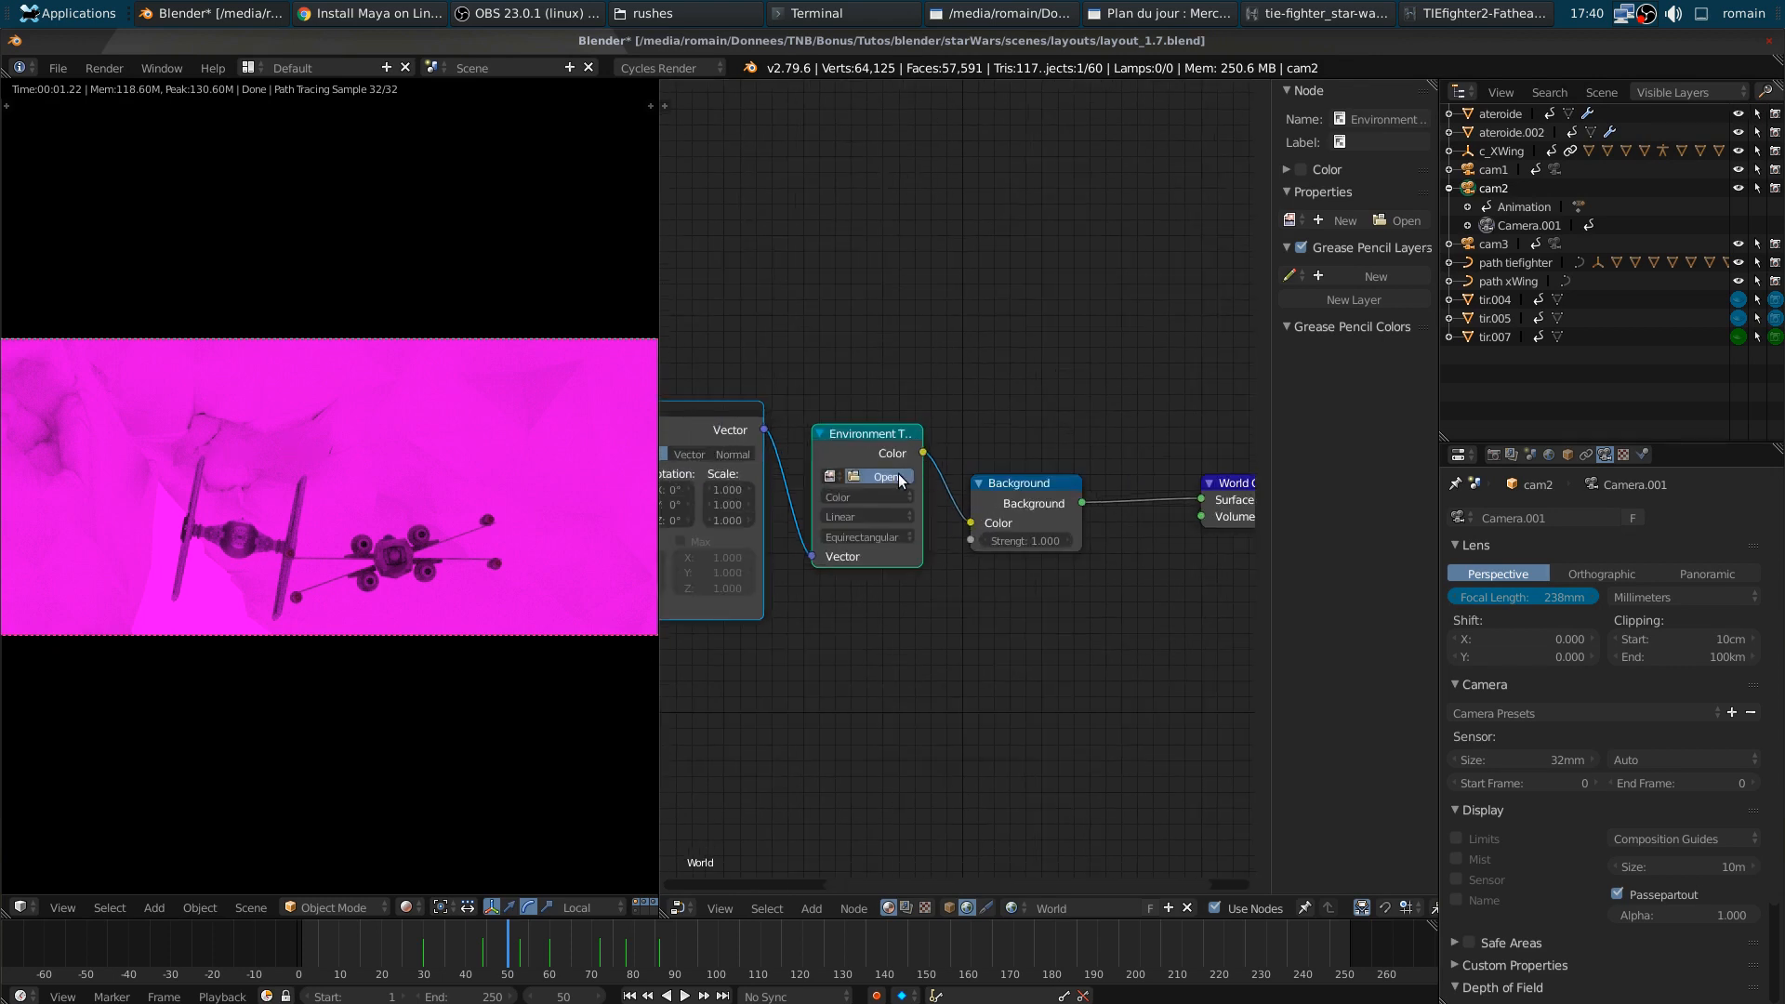
click(898, 473)
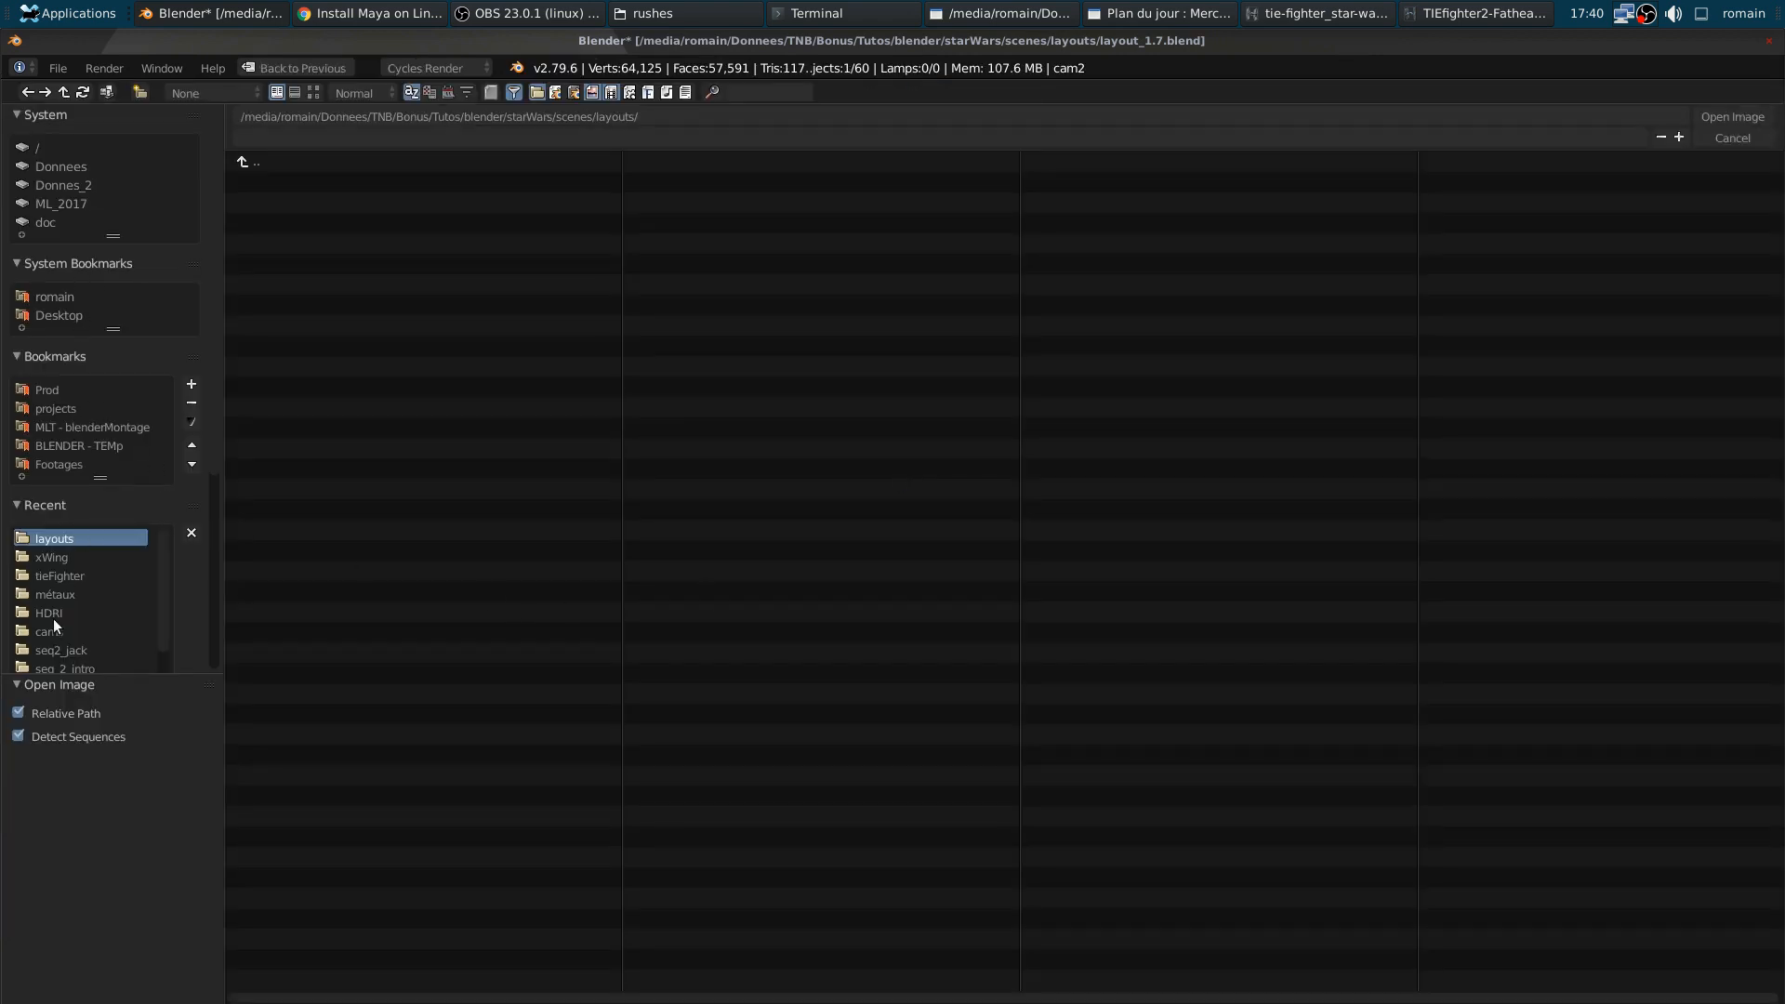
scroll(80, 593, down, 3)
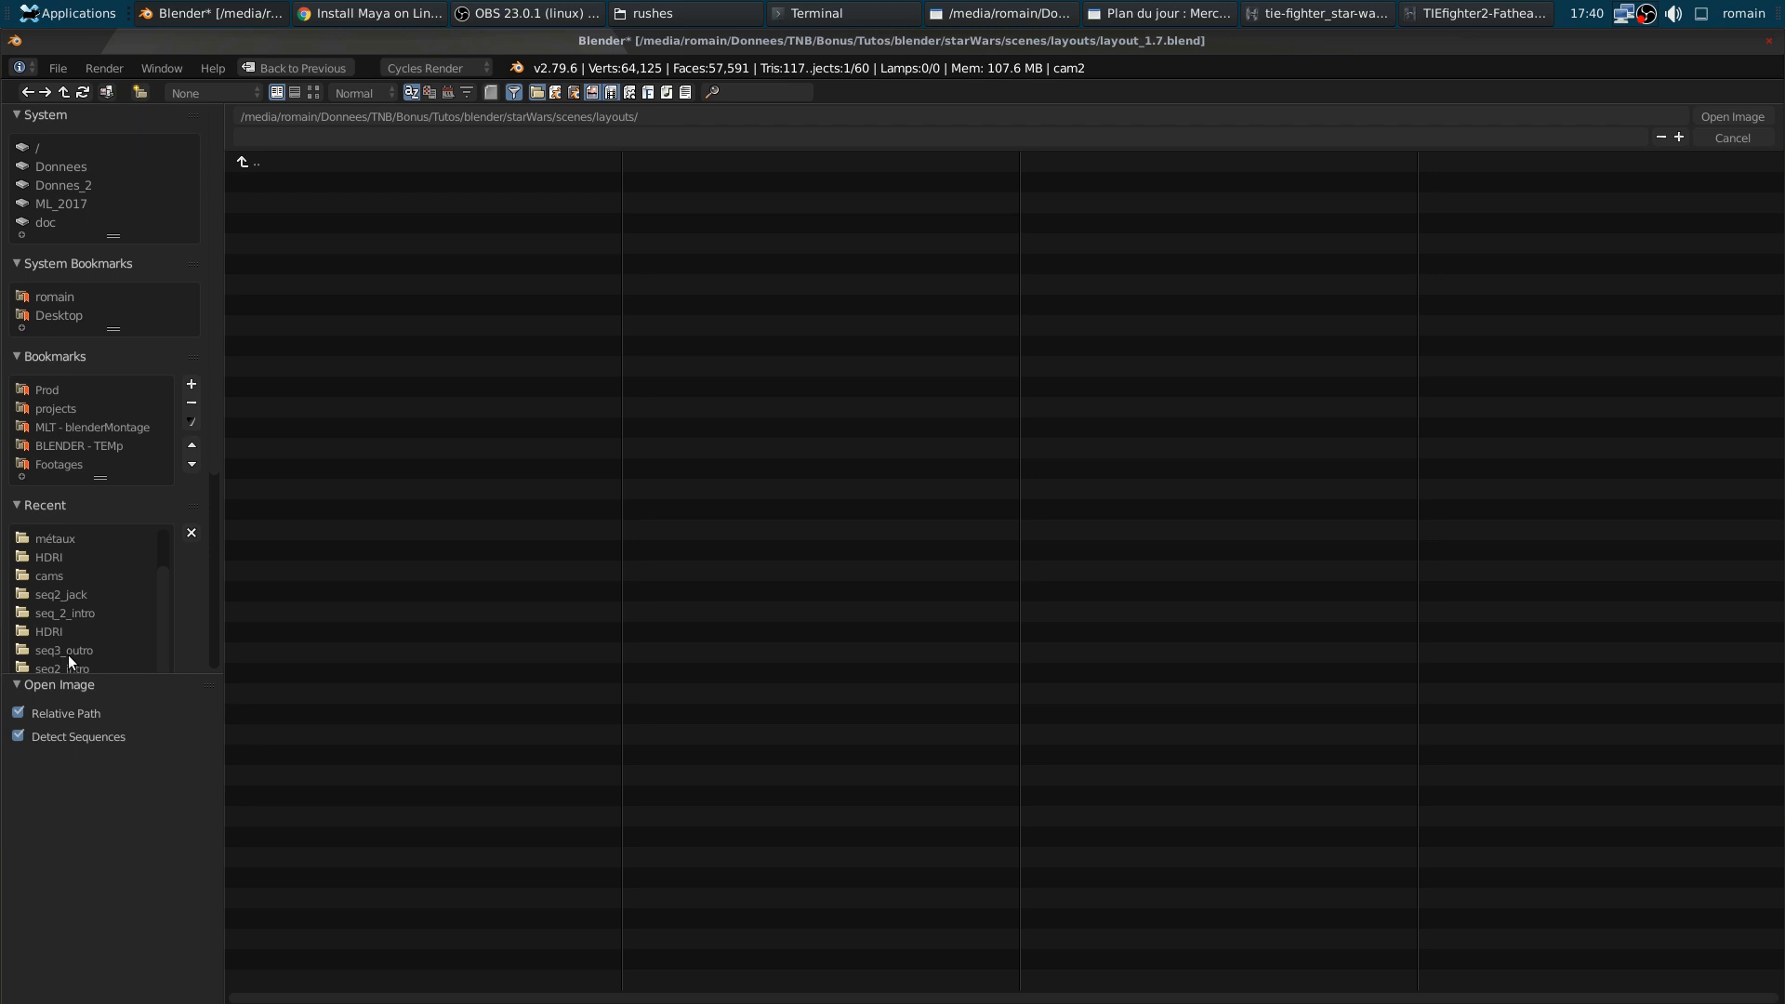
scroll(68, 655, up, 3)
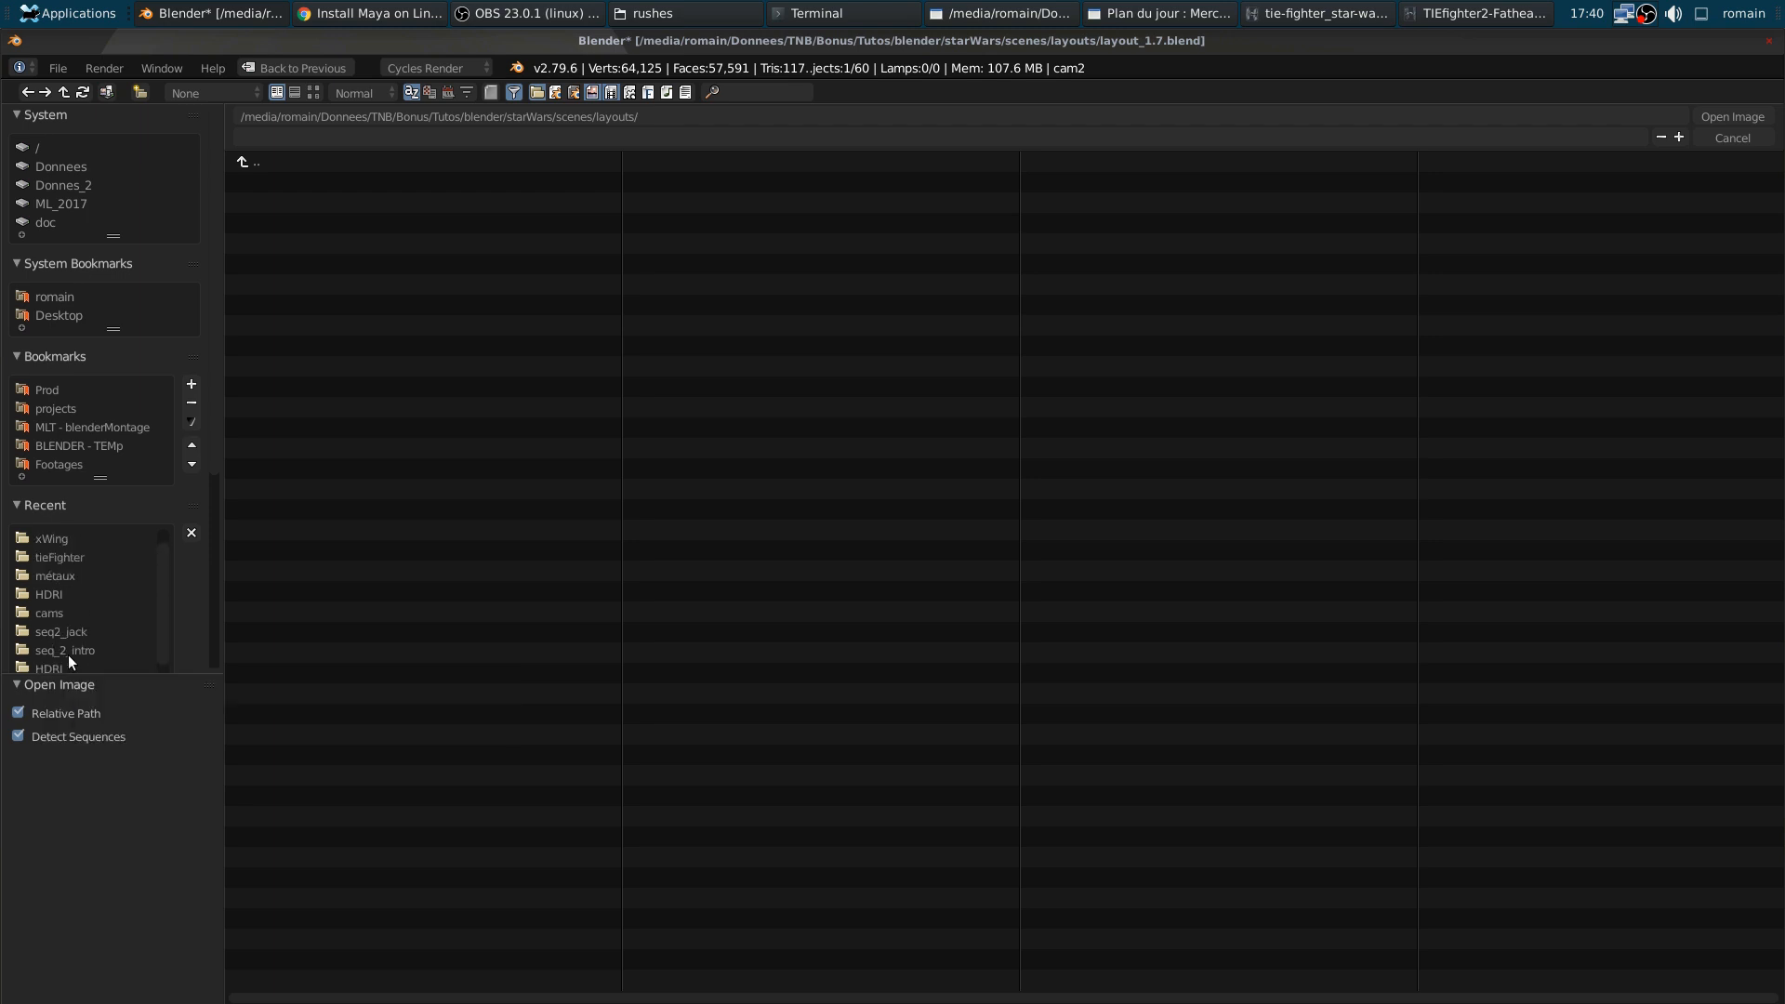
click(80, 457)
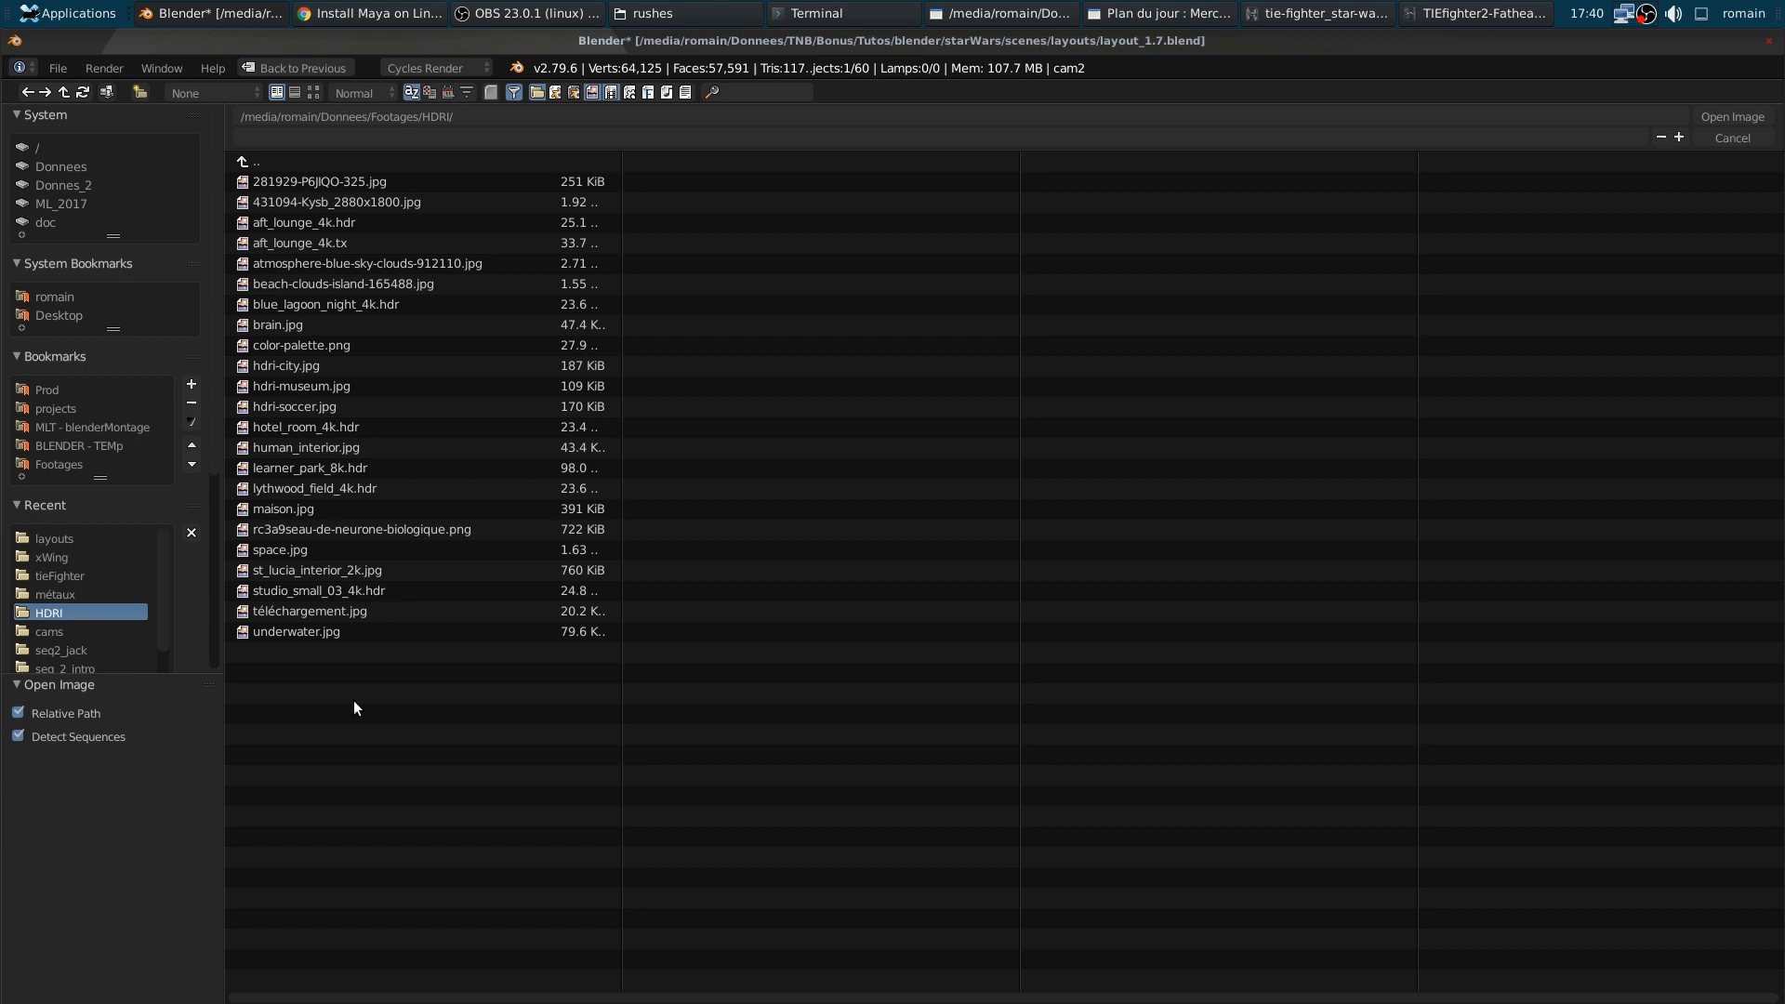
double_click(280, 550)
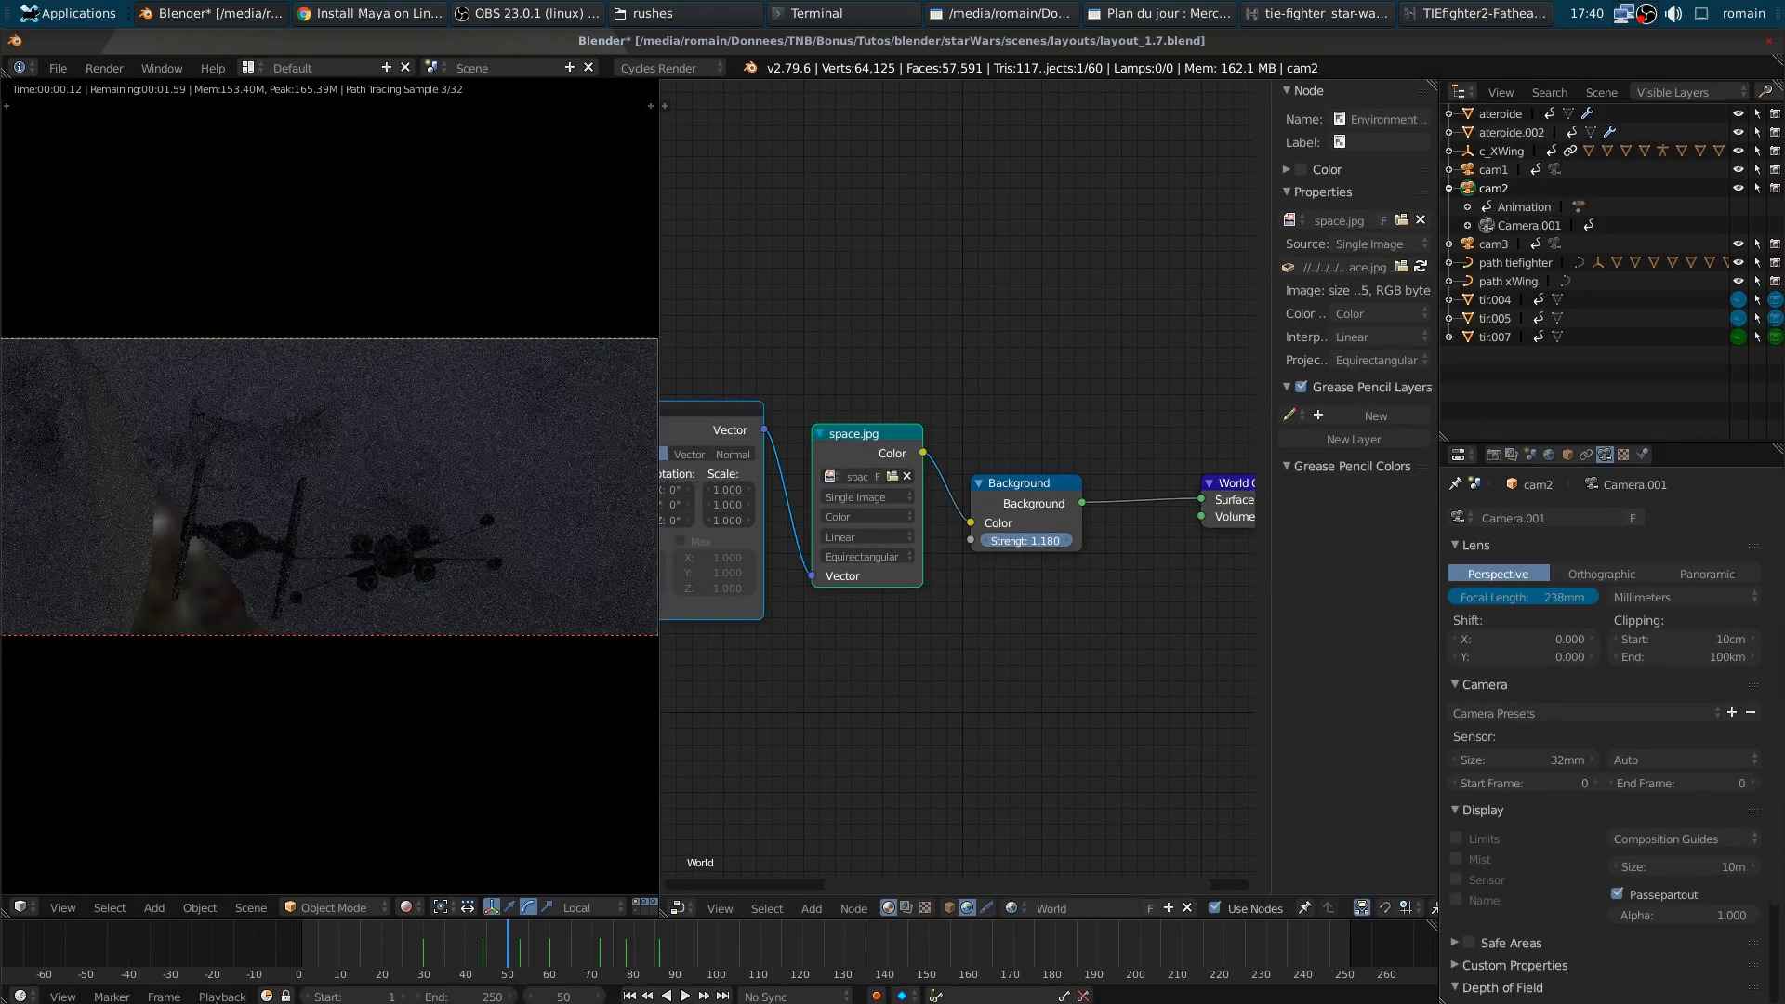
- Set the World Background node's strength to 1.5
click(1026, 540)
text(1.5)
key(Return)
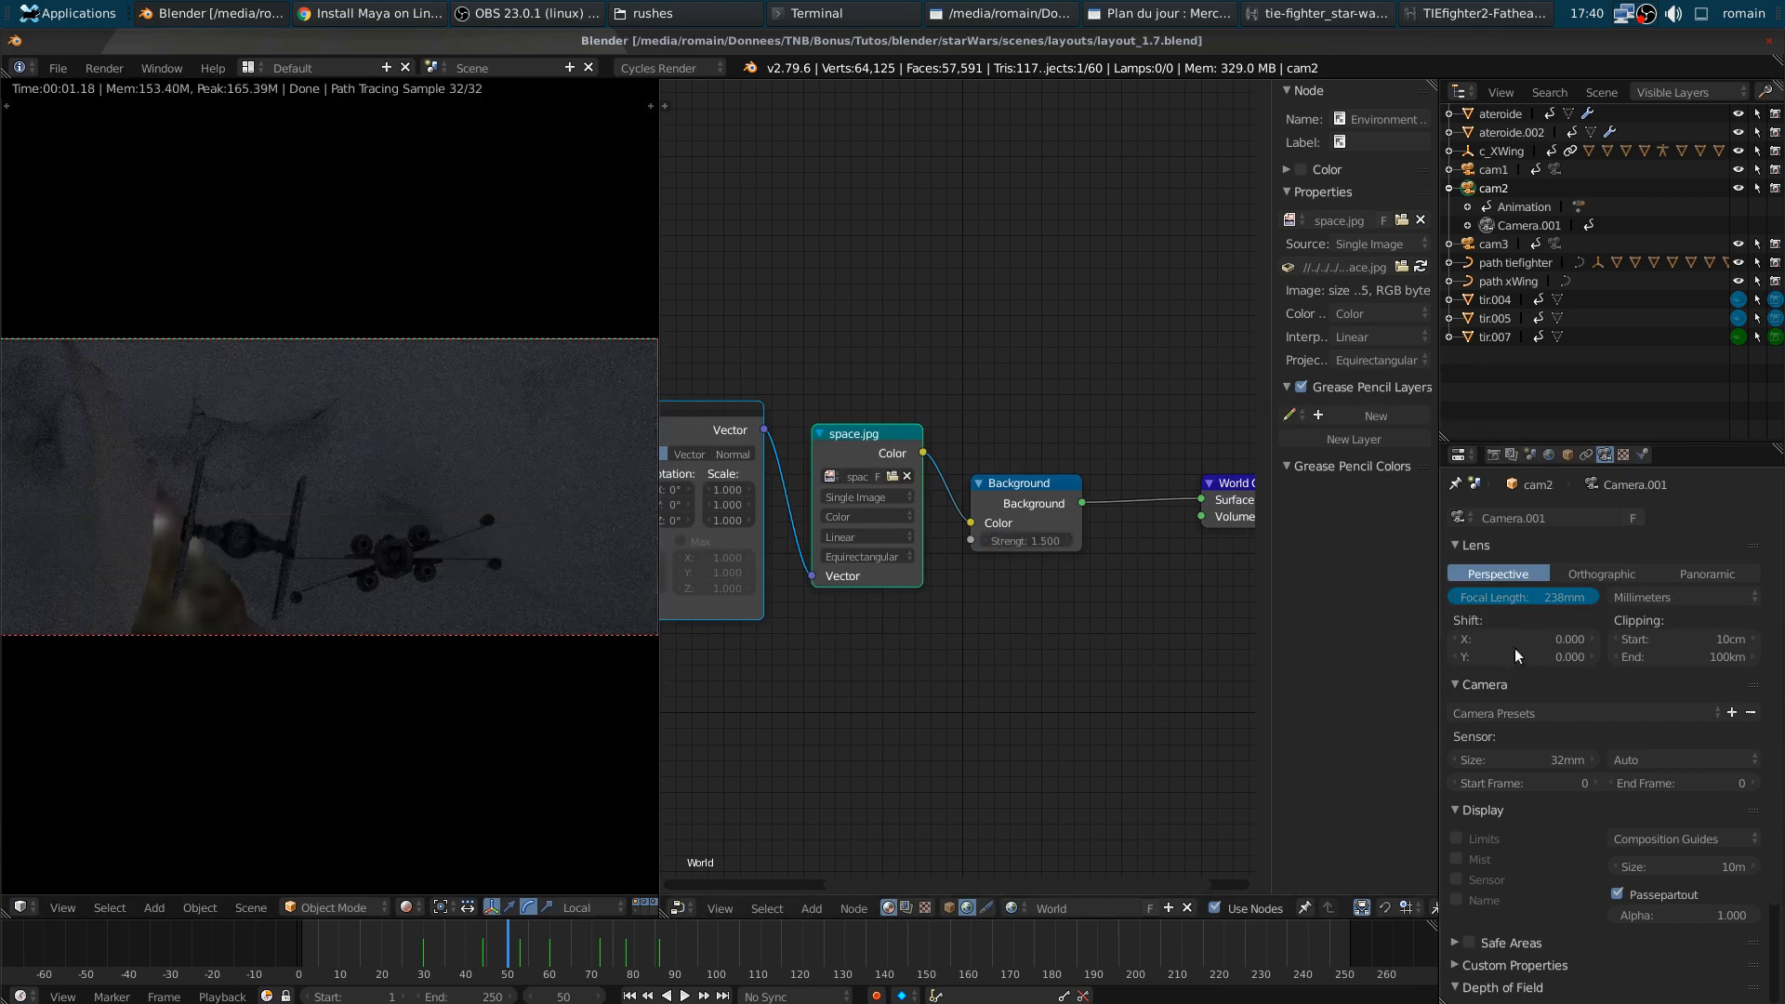
- Set the render resolution scale to 100% and reduce the Light Paths glossy bounces to 2
click(1494, 455)
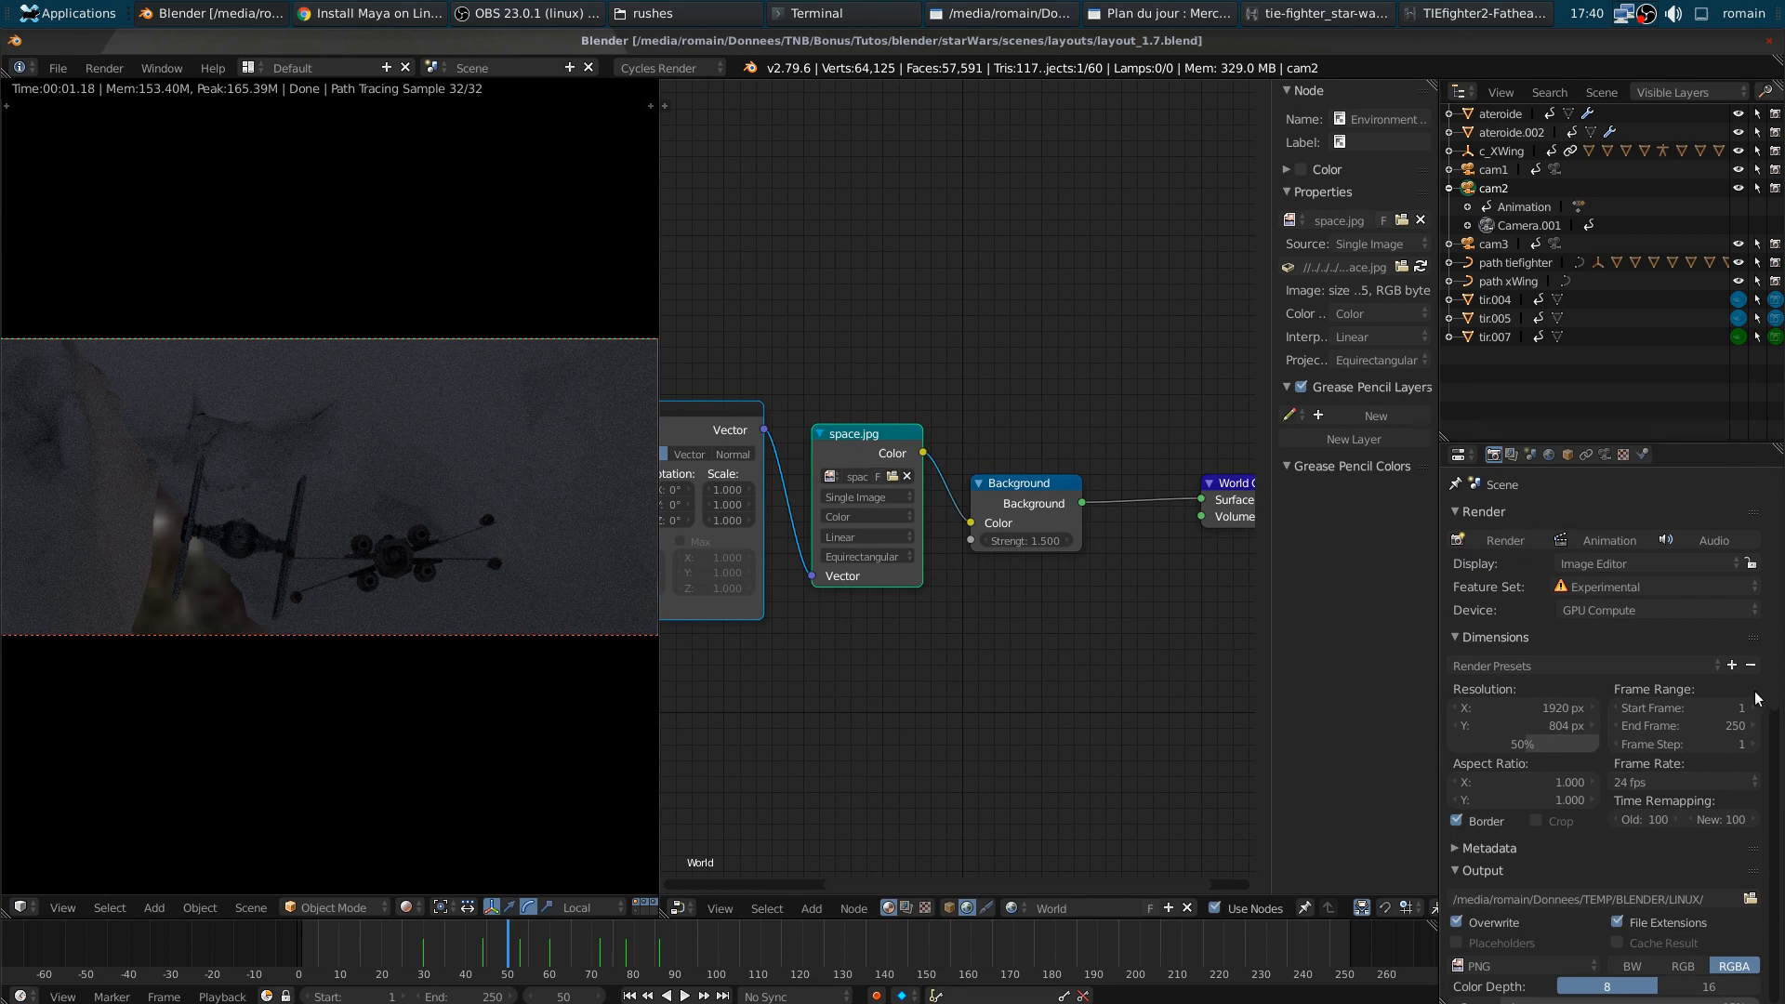
scroll(1774, 702, down, 2)
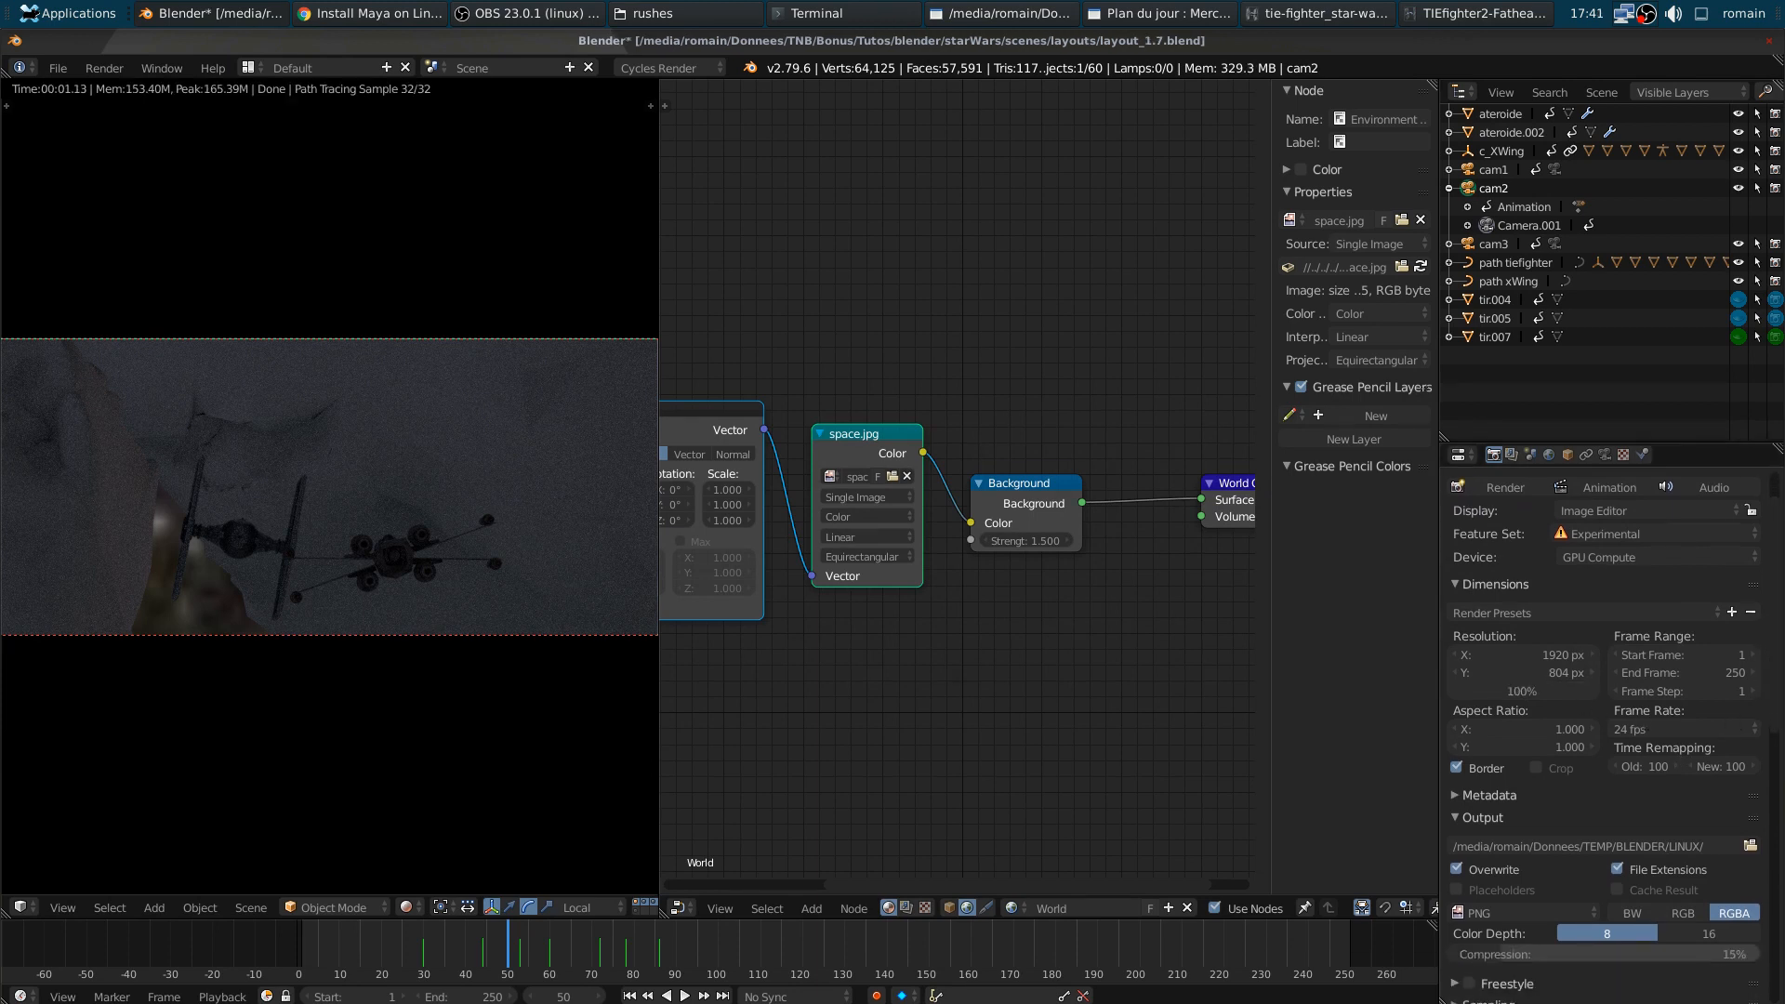
scroll(1599, 768, down, 7)
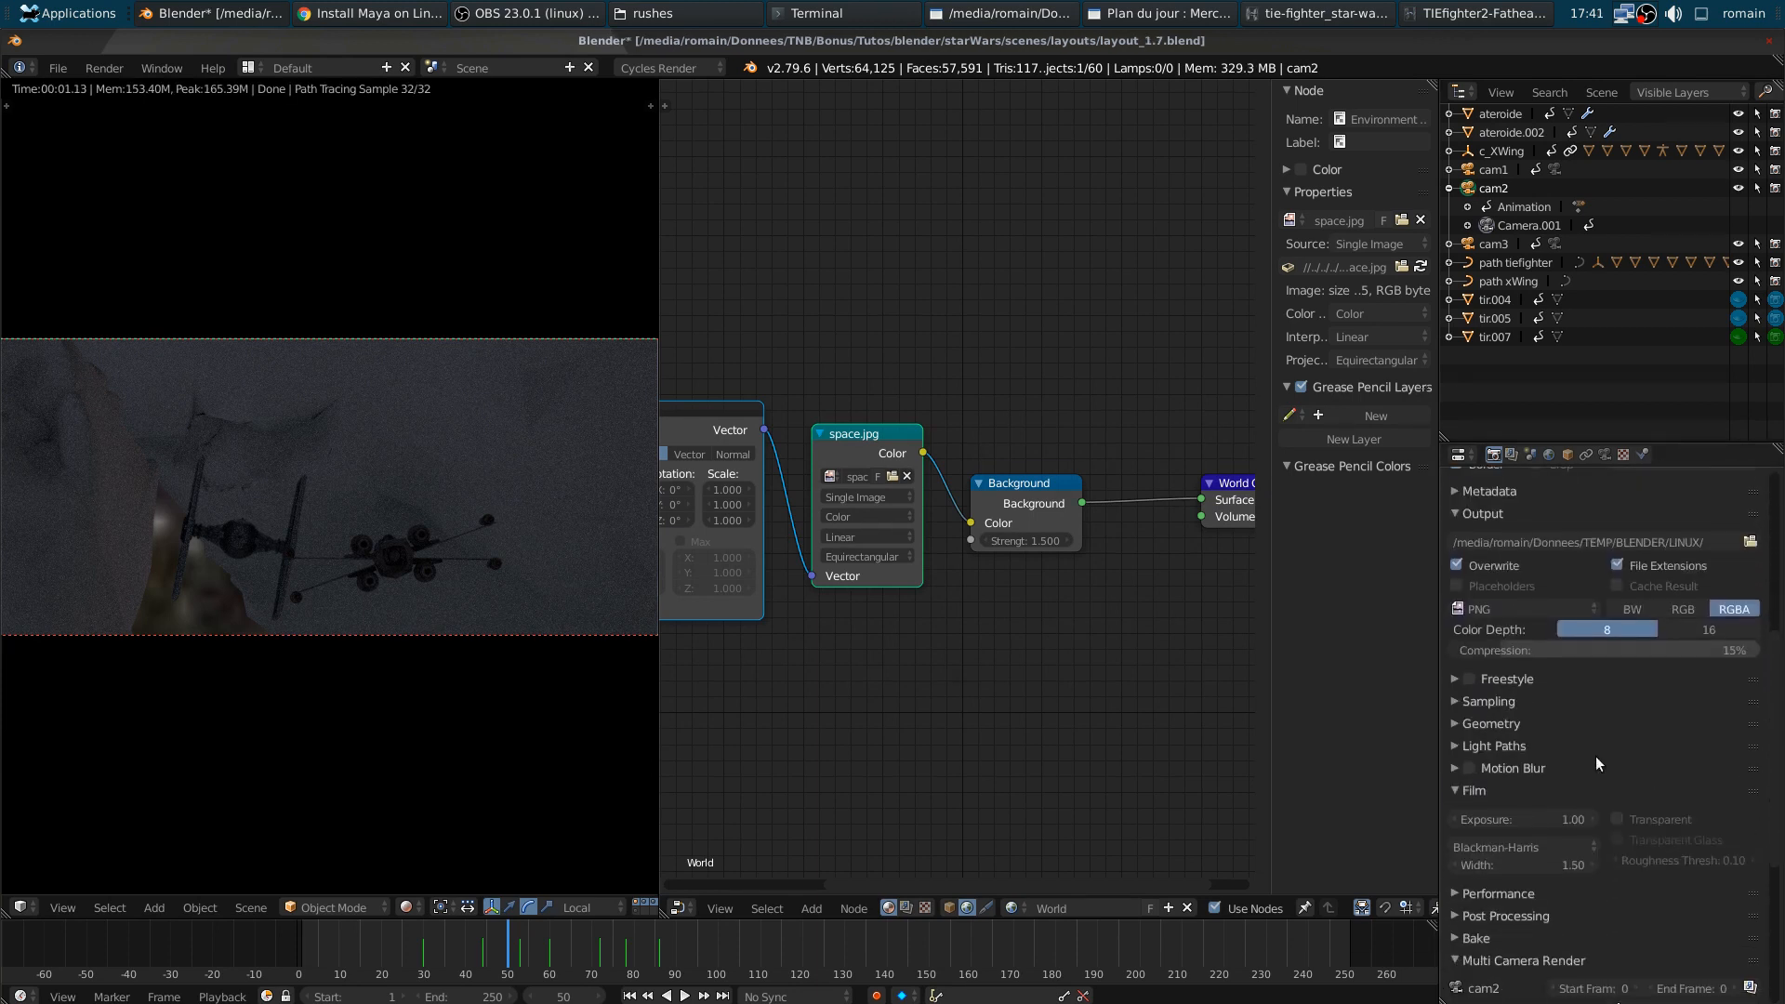
click(1515, 744)
scroll(1557, 845, down, 1)
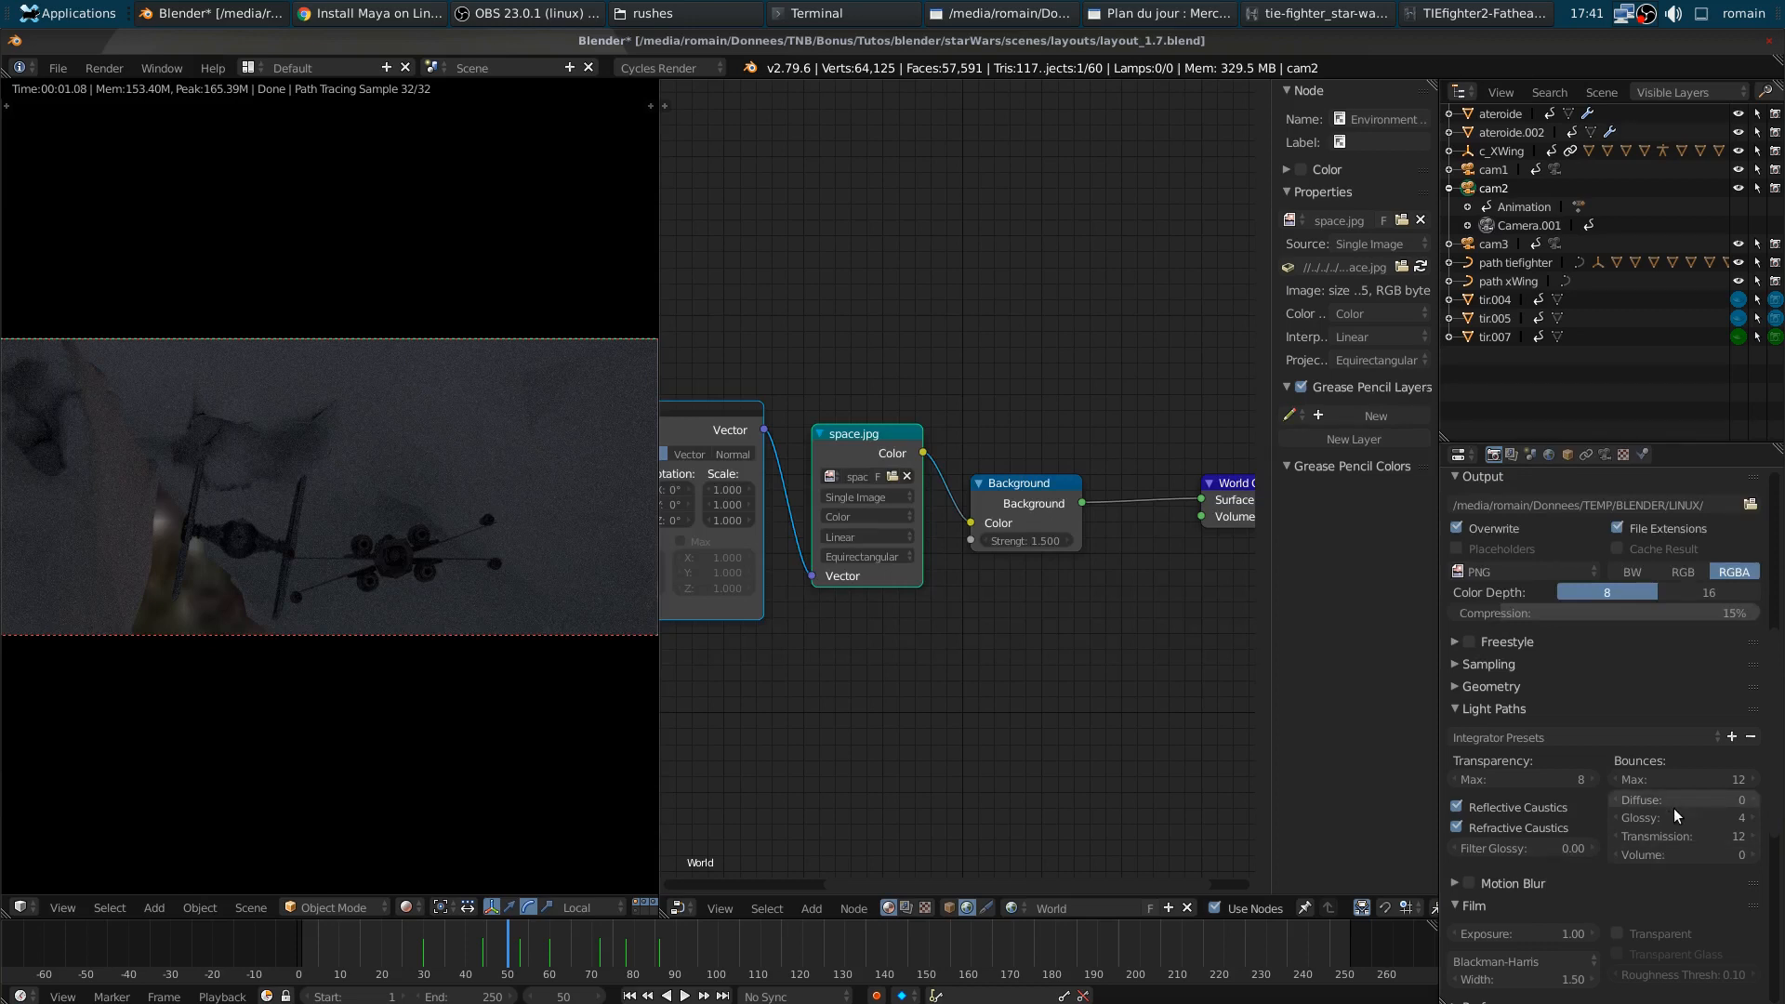
drag(1676, 813, 1639, 813)
- Disable reflective and refractive caustics and set Filter Glossy to 5
click(1459, 807)
click(1458, 825)
click(1476, 846)
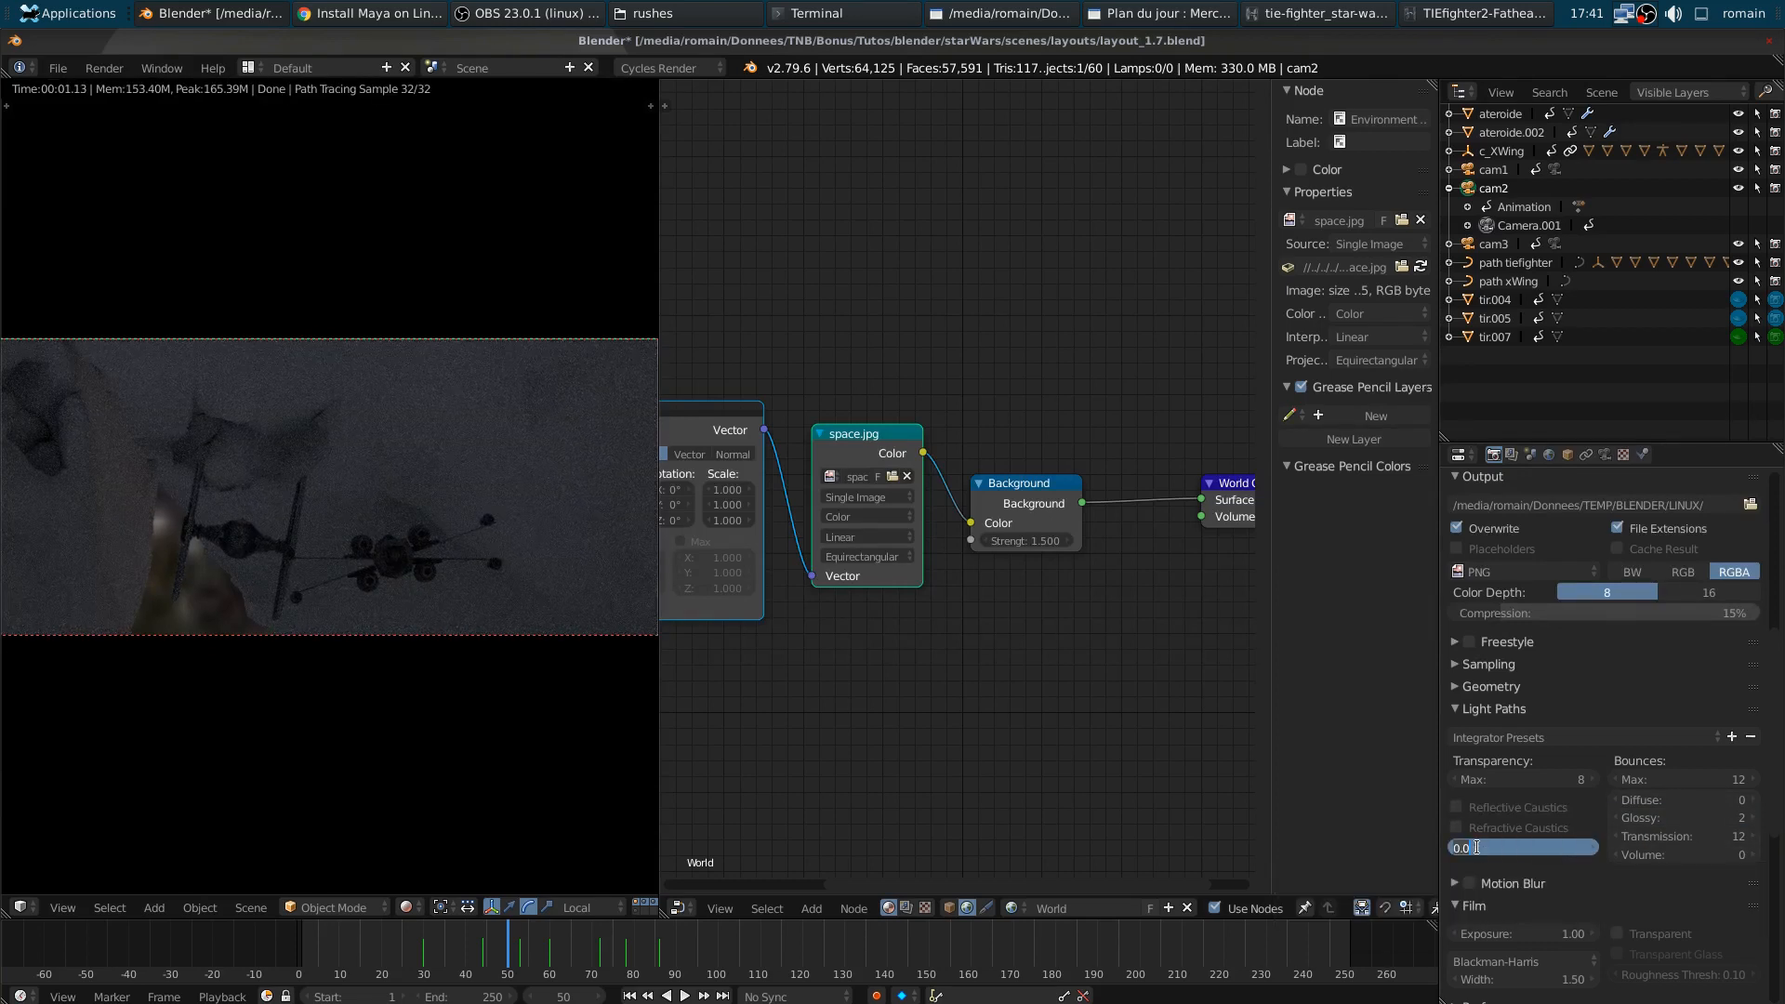
text(5)
key(Return)
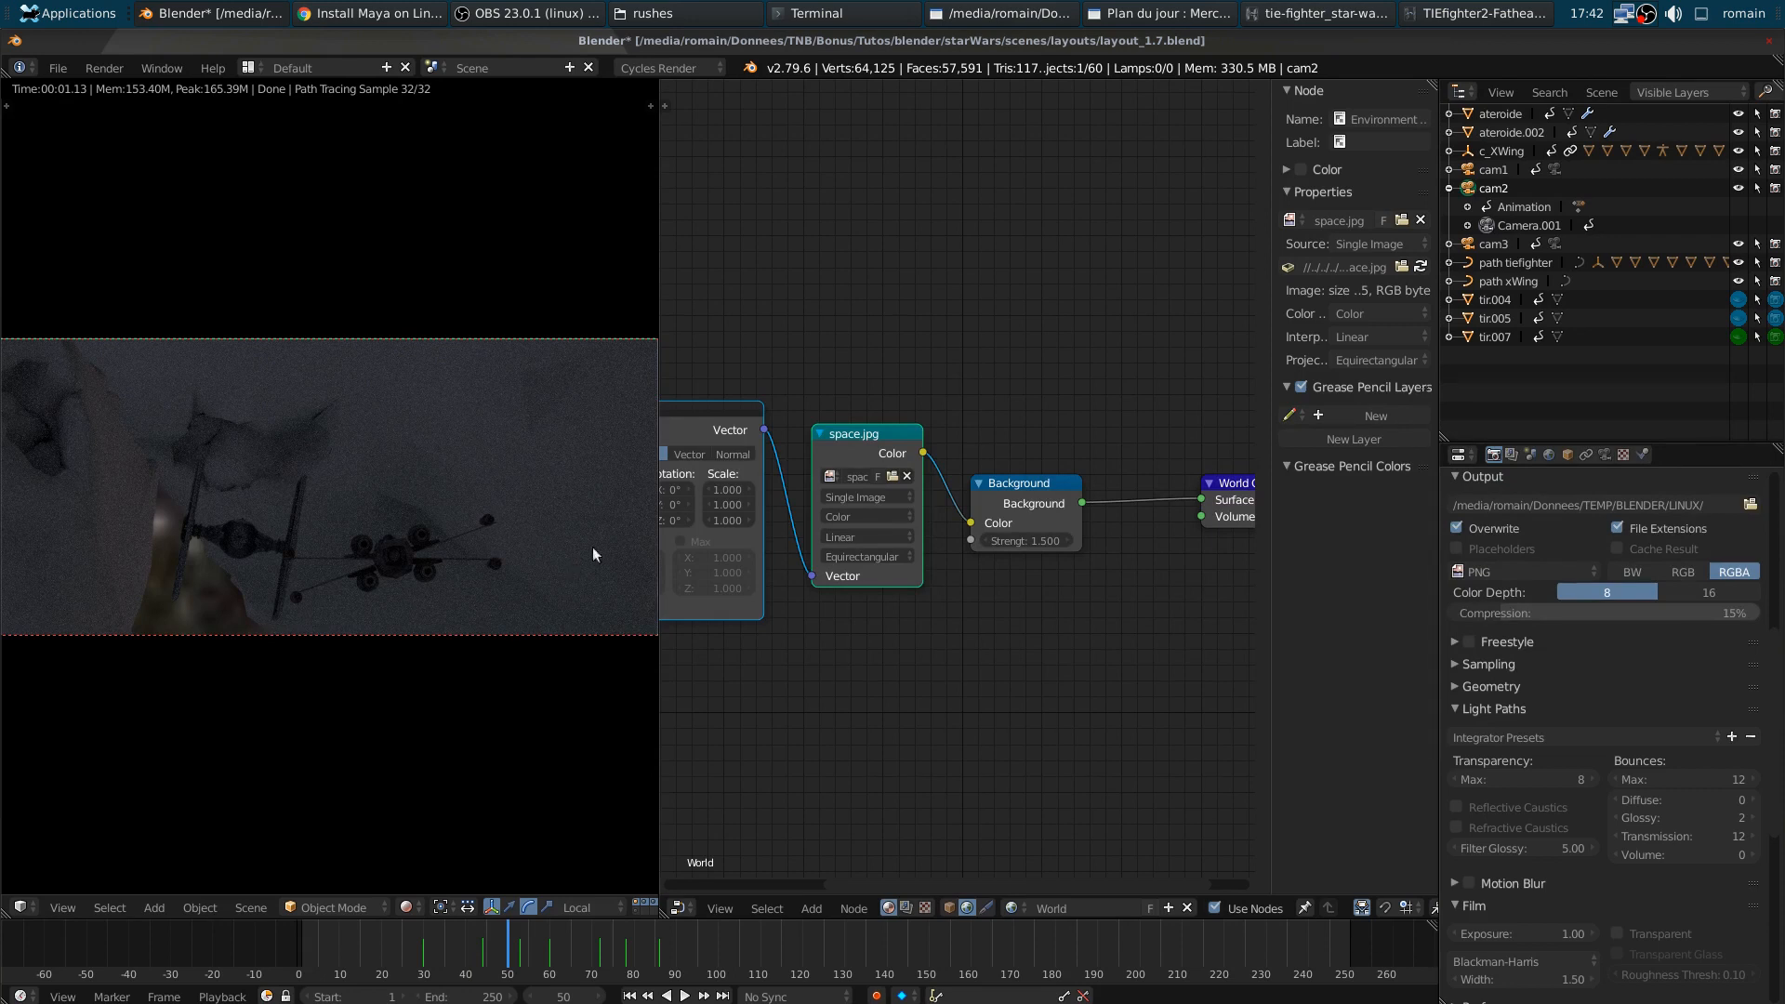
- Leave the rendered camera view for a solid perspective view, select the TIE fighter's wings and frame them
scroll(935, 550, down, 2)
click(1024, 594)
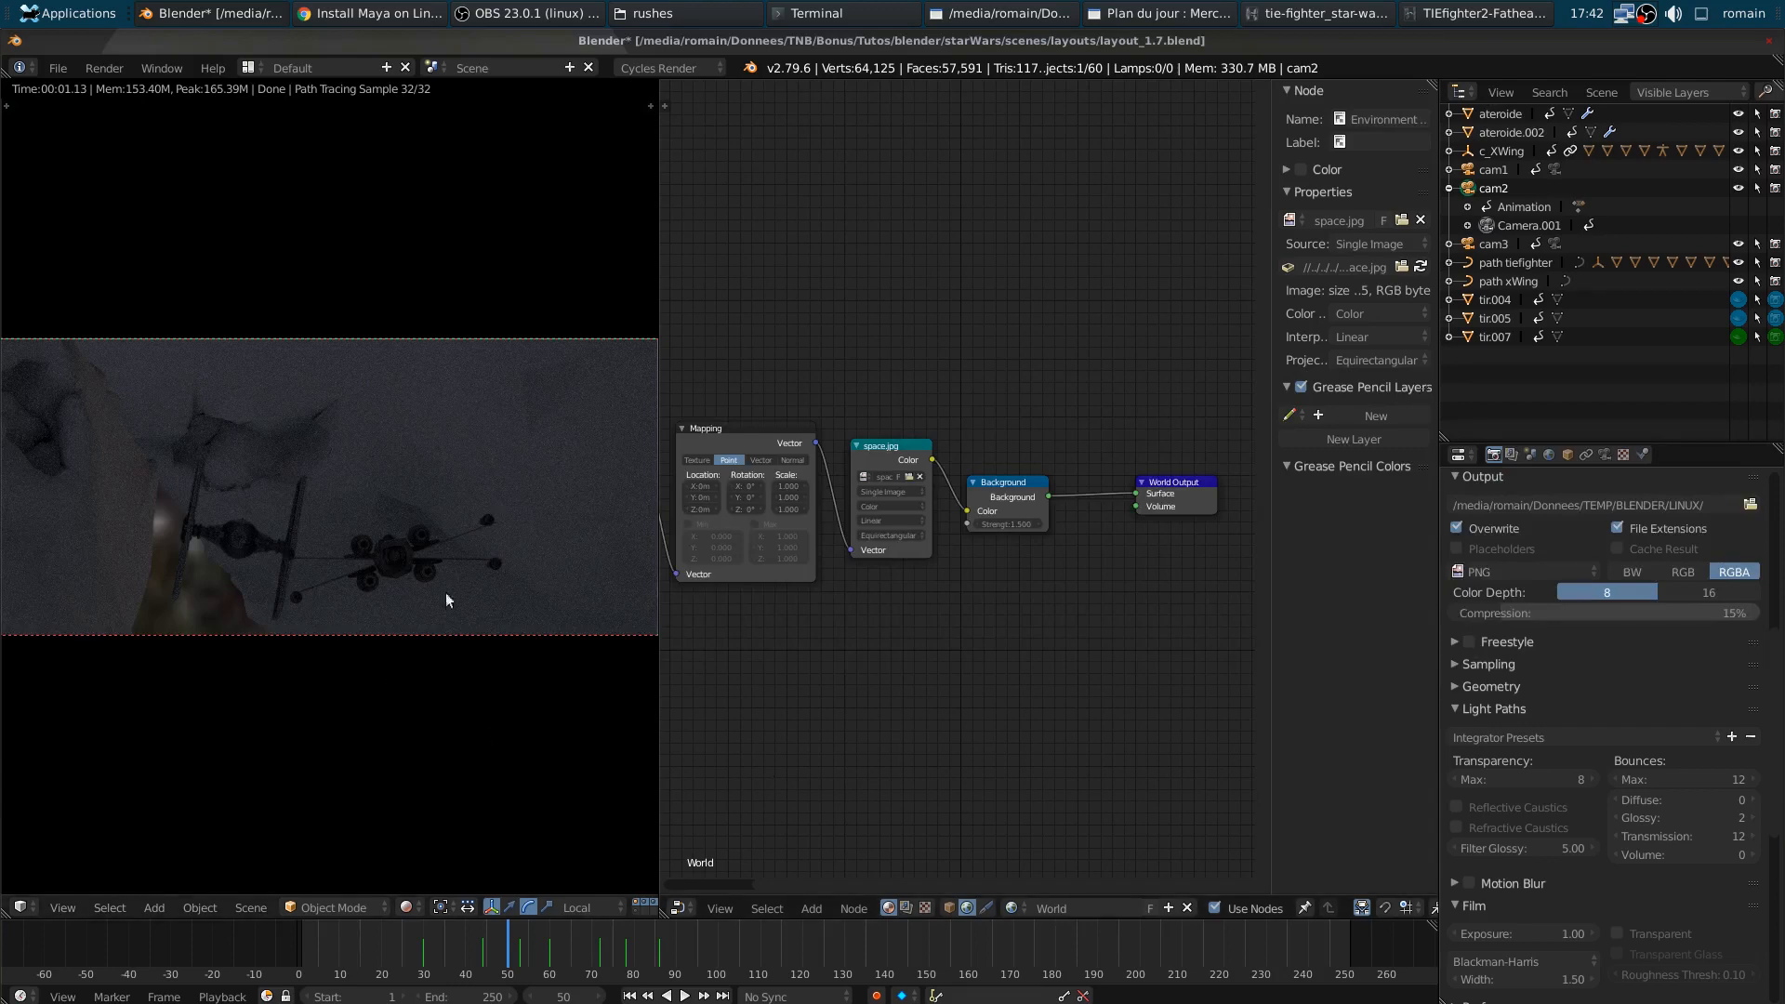
middle_drag(506, 611, 143, 572)
key(shift+z)
mouse_move(560, 682)
middle_down()
mouse_move(304, 685)
mouse_move(305, 662)
middle_up()
right_click(212, 260)
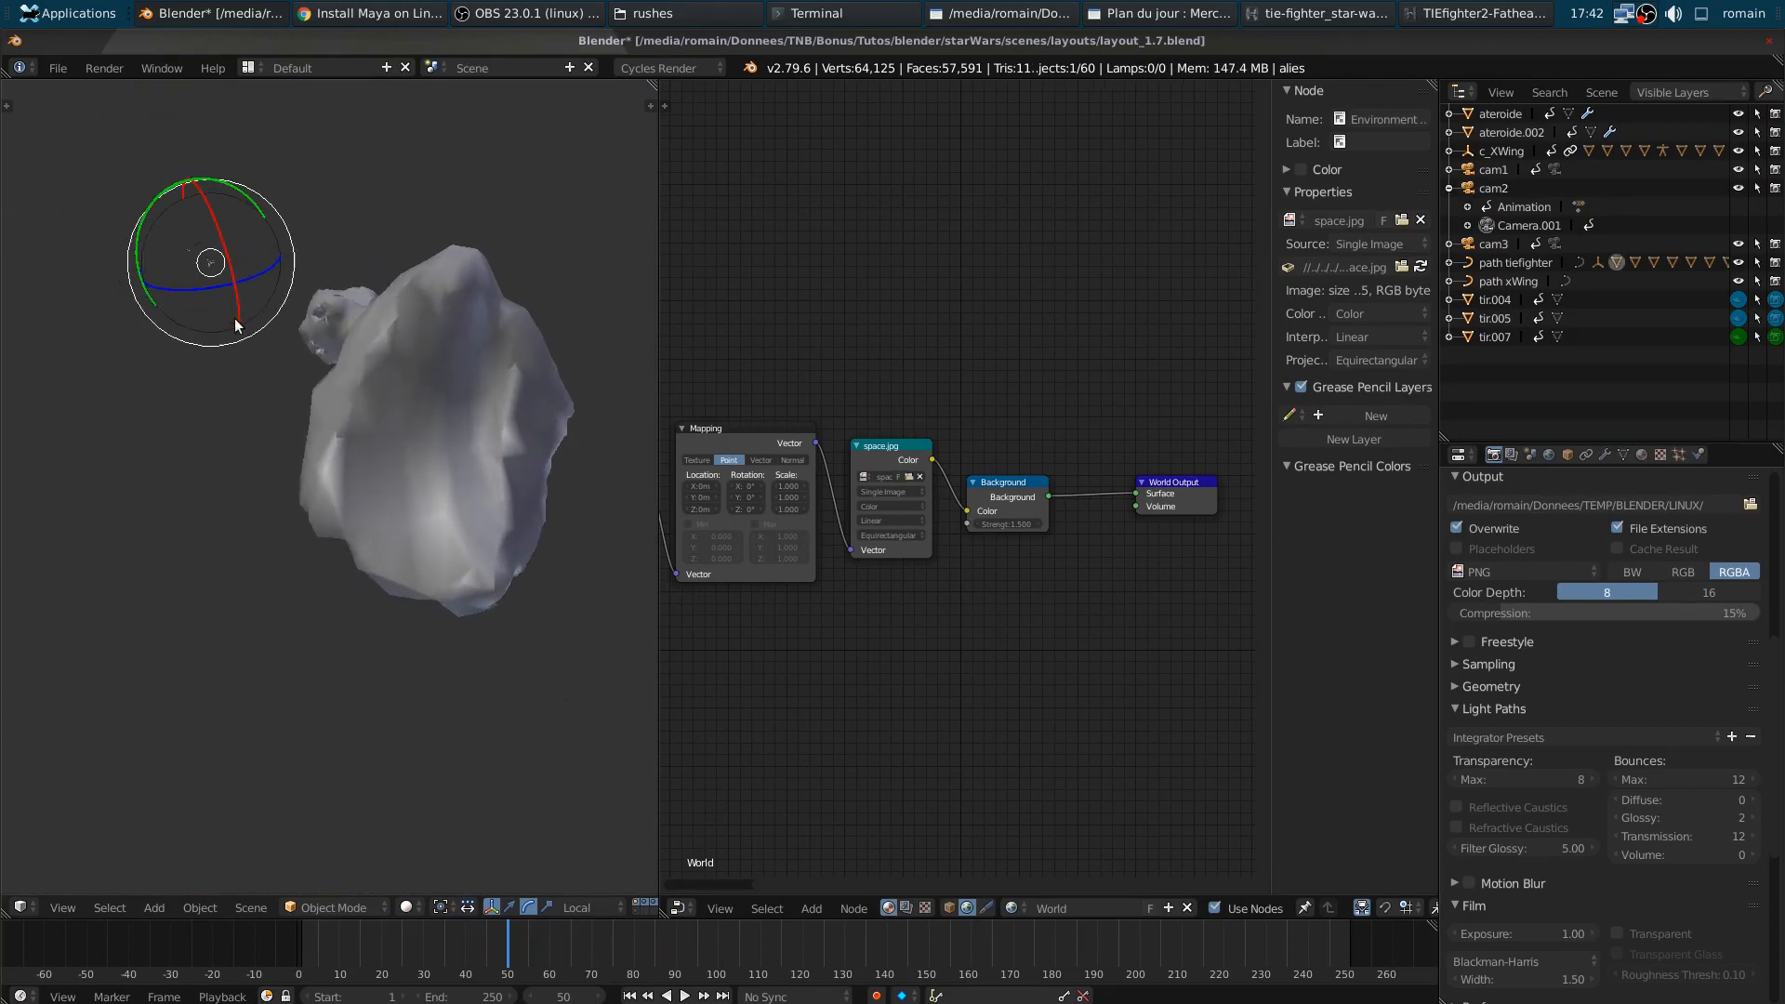
key(KP_Decimal)
- Turn off Only Render in the 3D view and examine the TIE fighter against the space background in rendered shading
key(n)
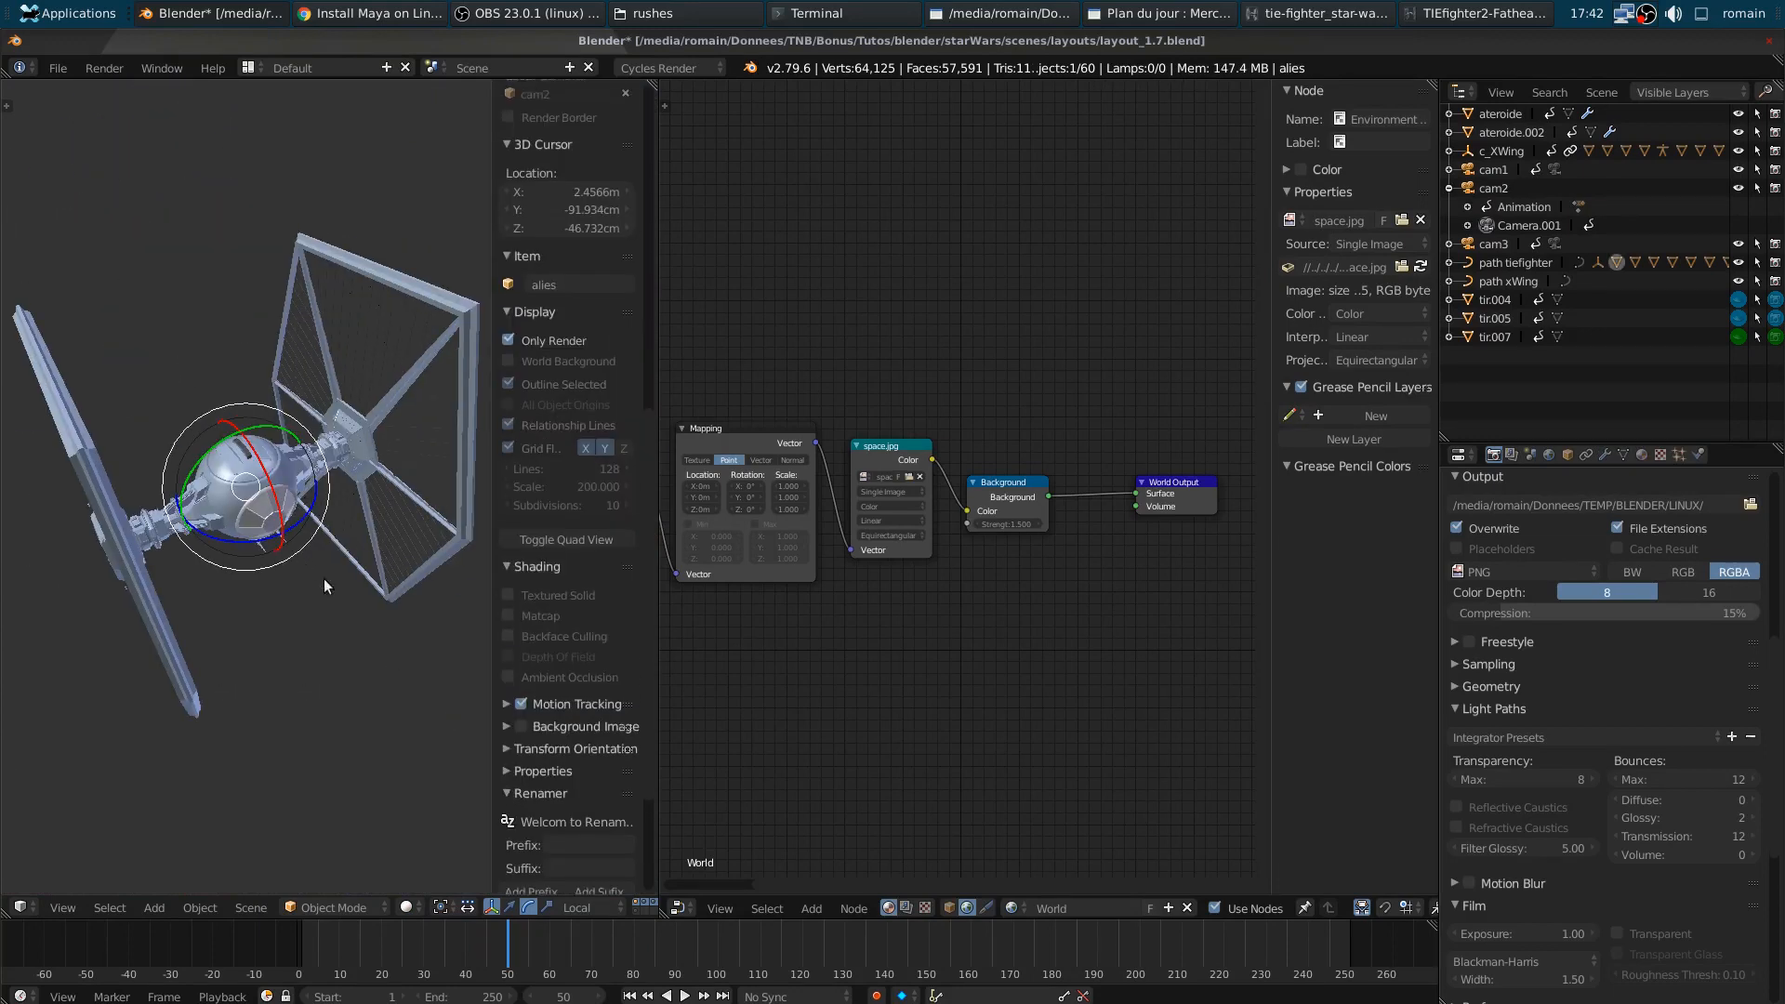
click(558, 341)
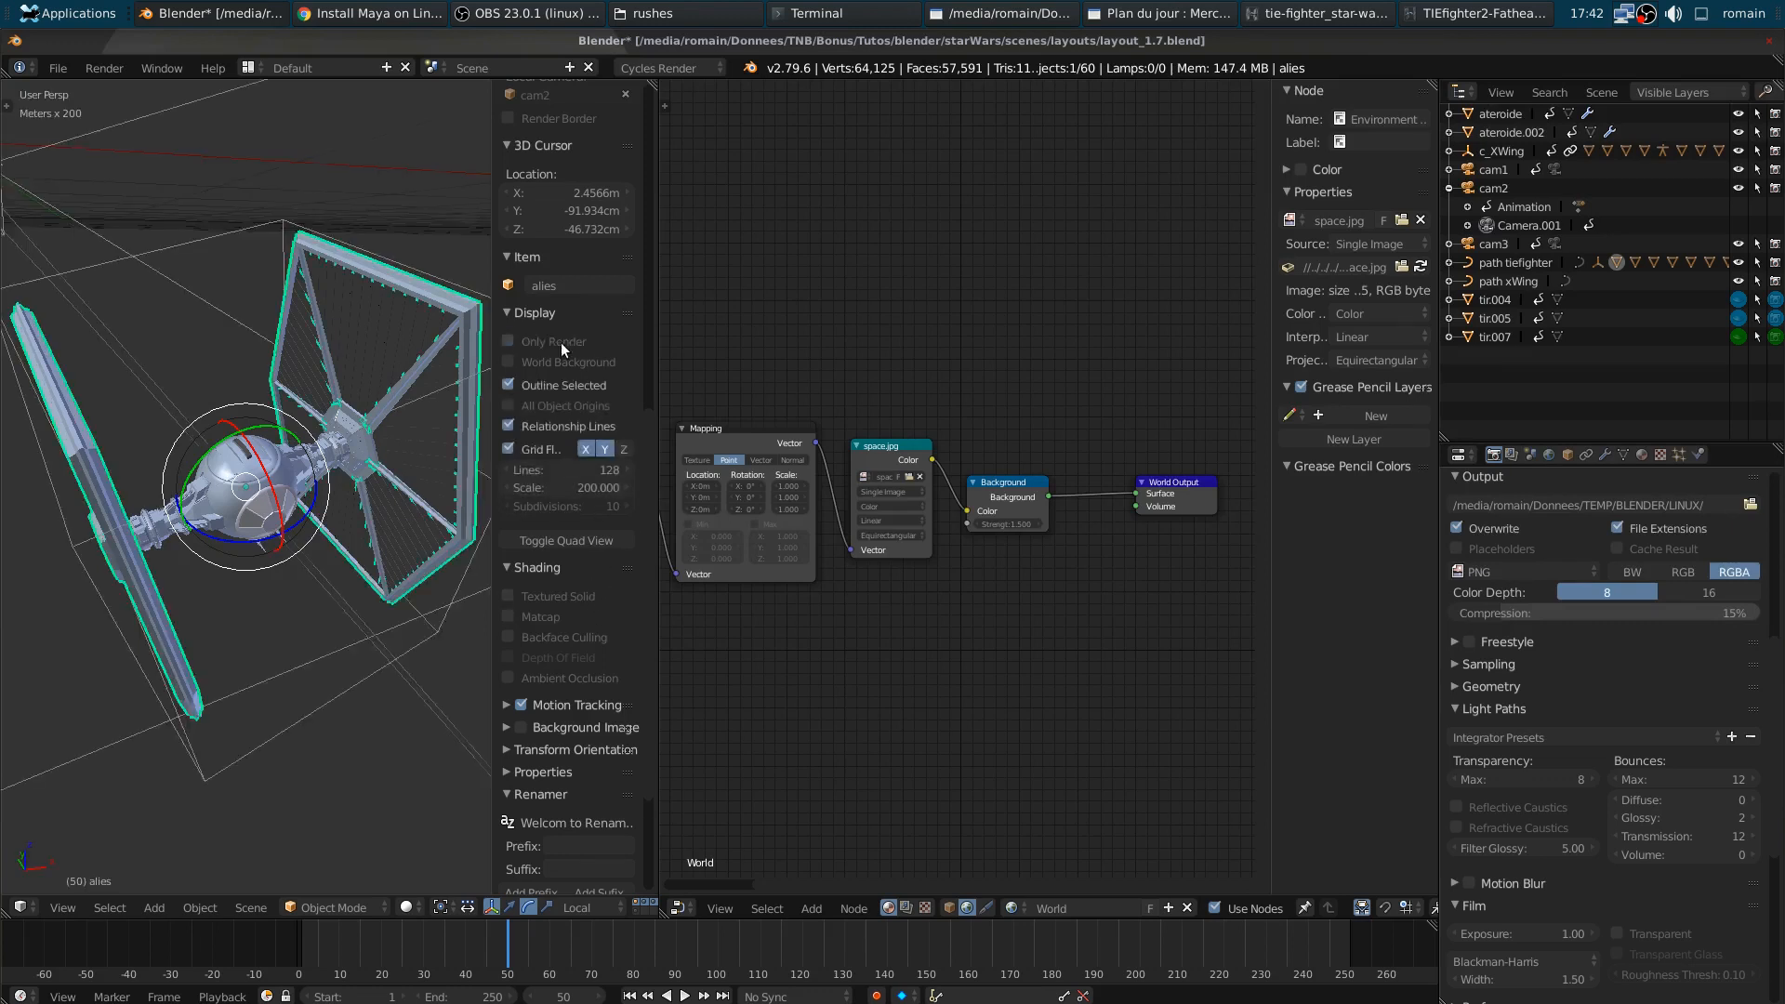
key(n)
key(shift+z)
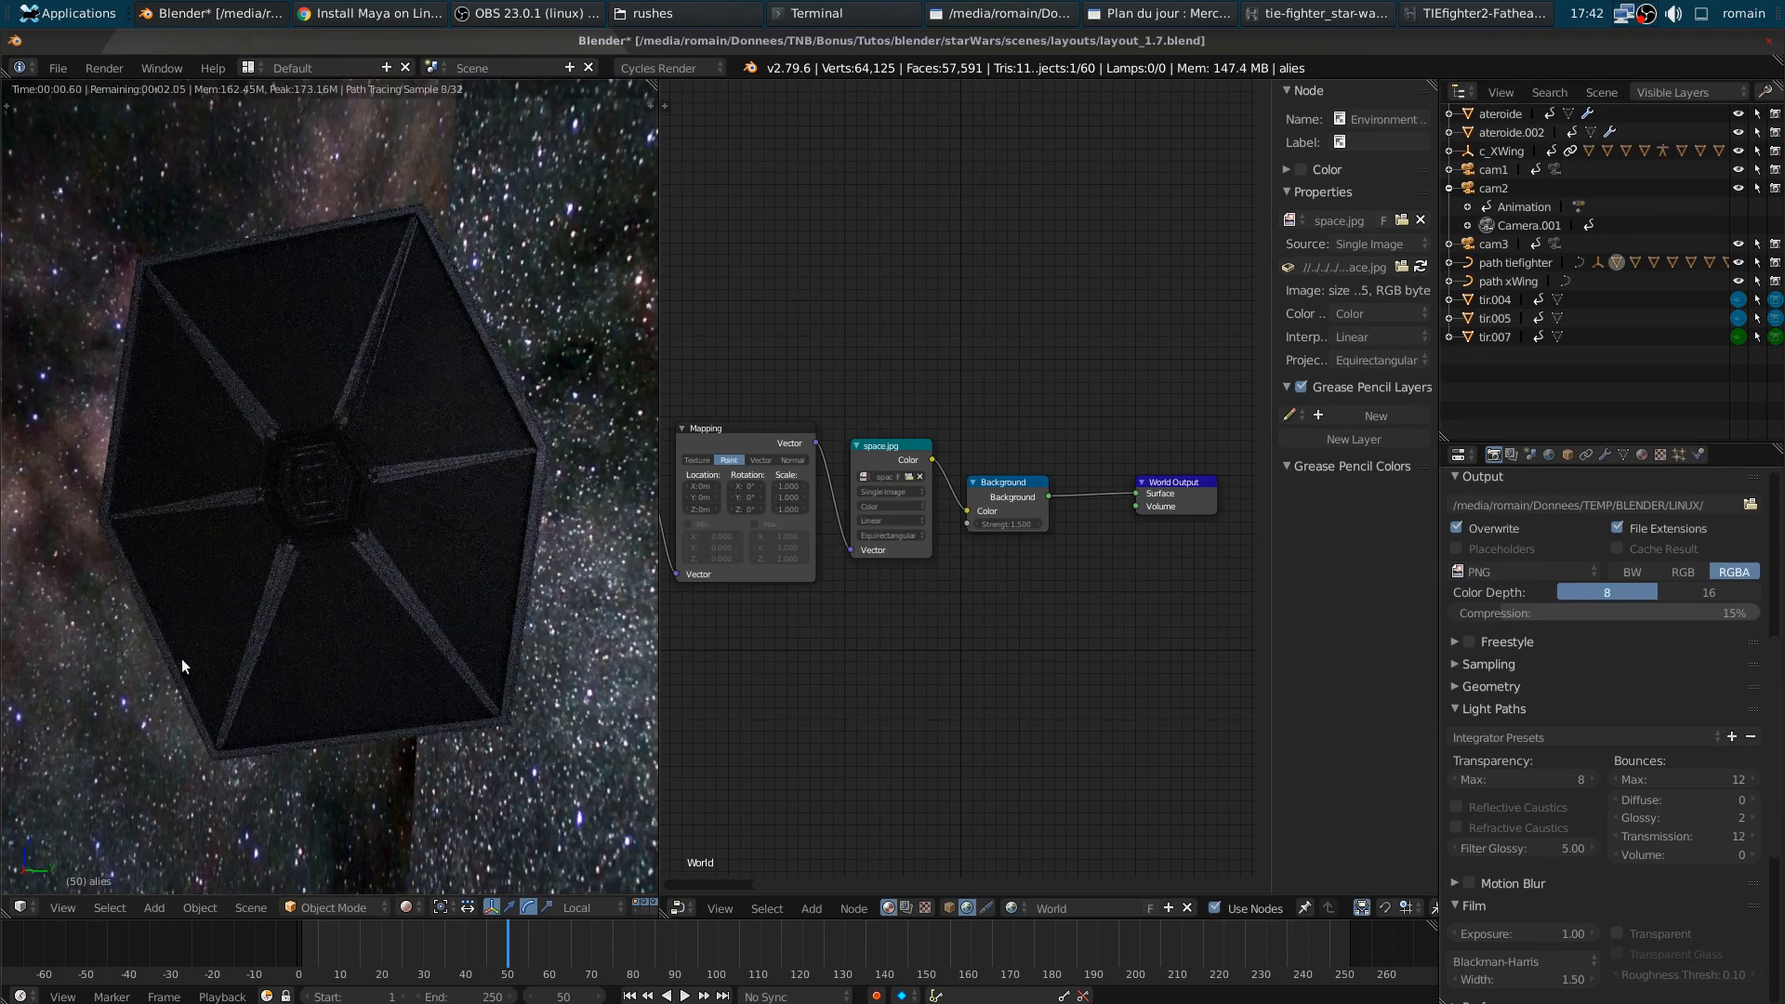
middle_drag(186, 674, 130, 666)
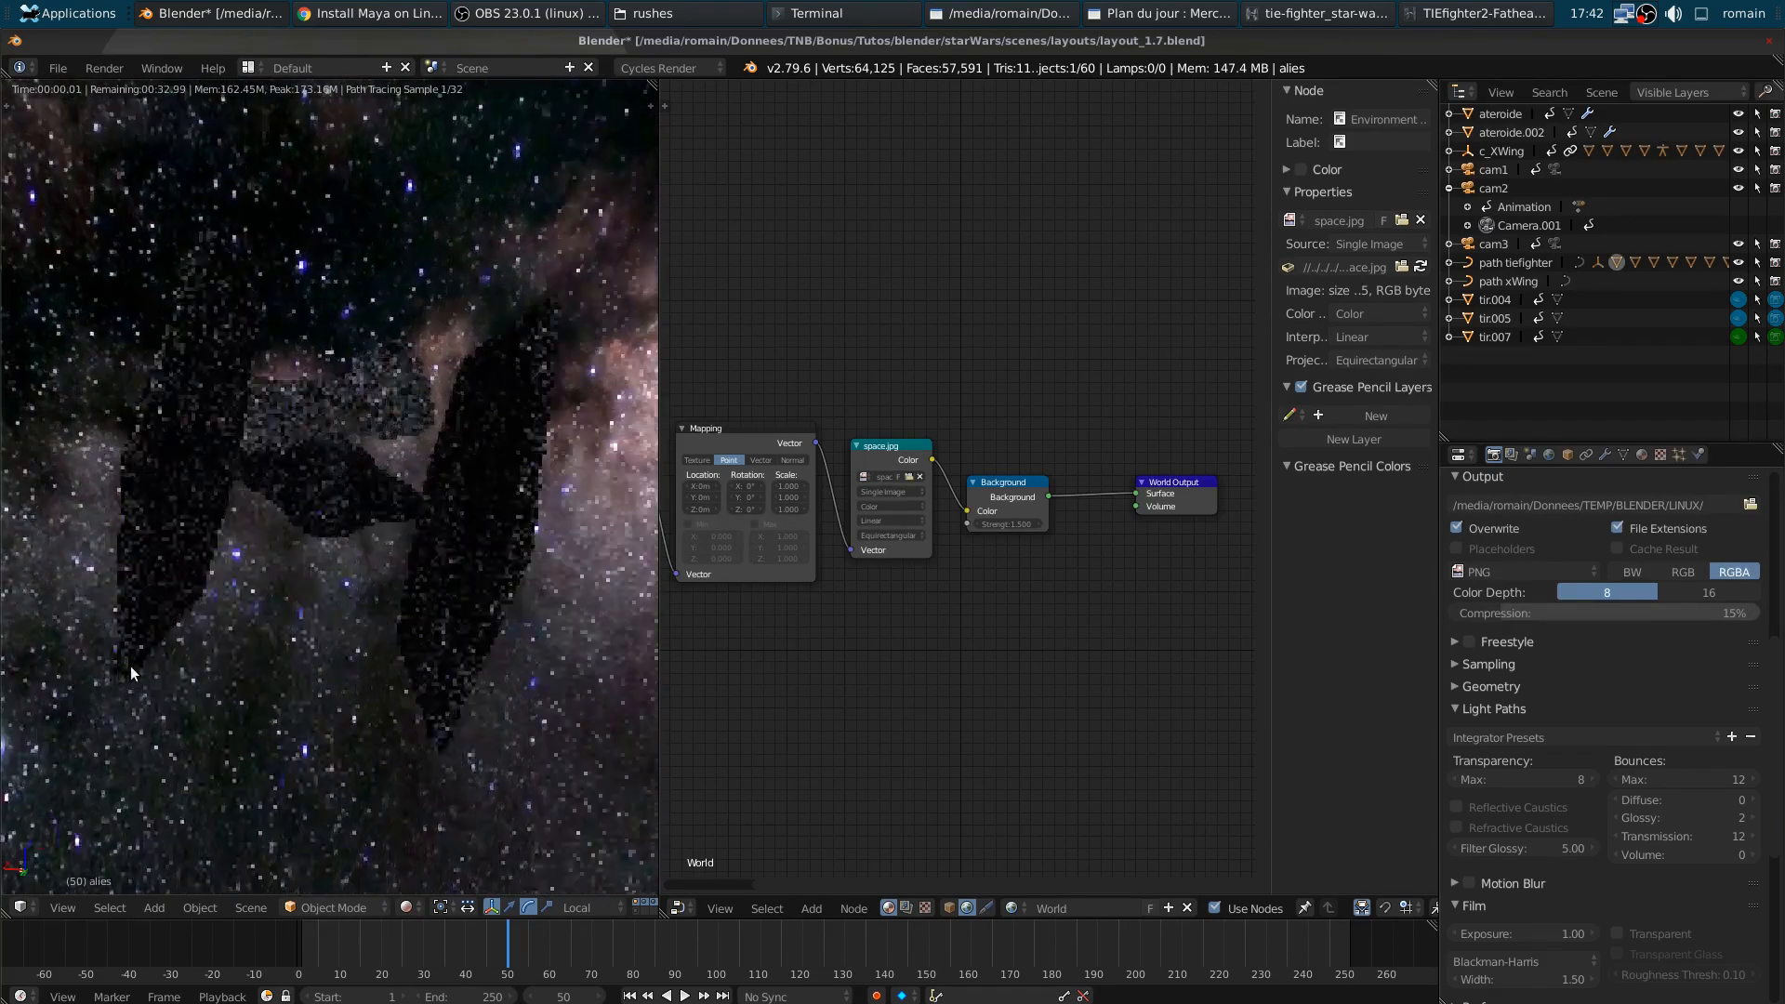
key(shift+z)
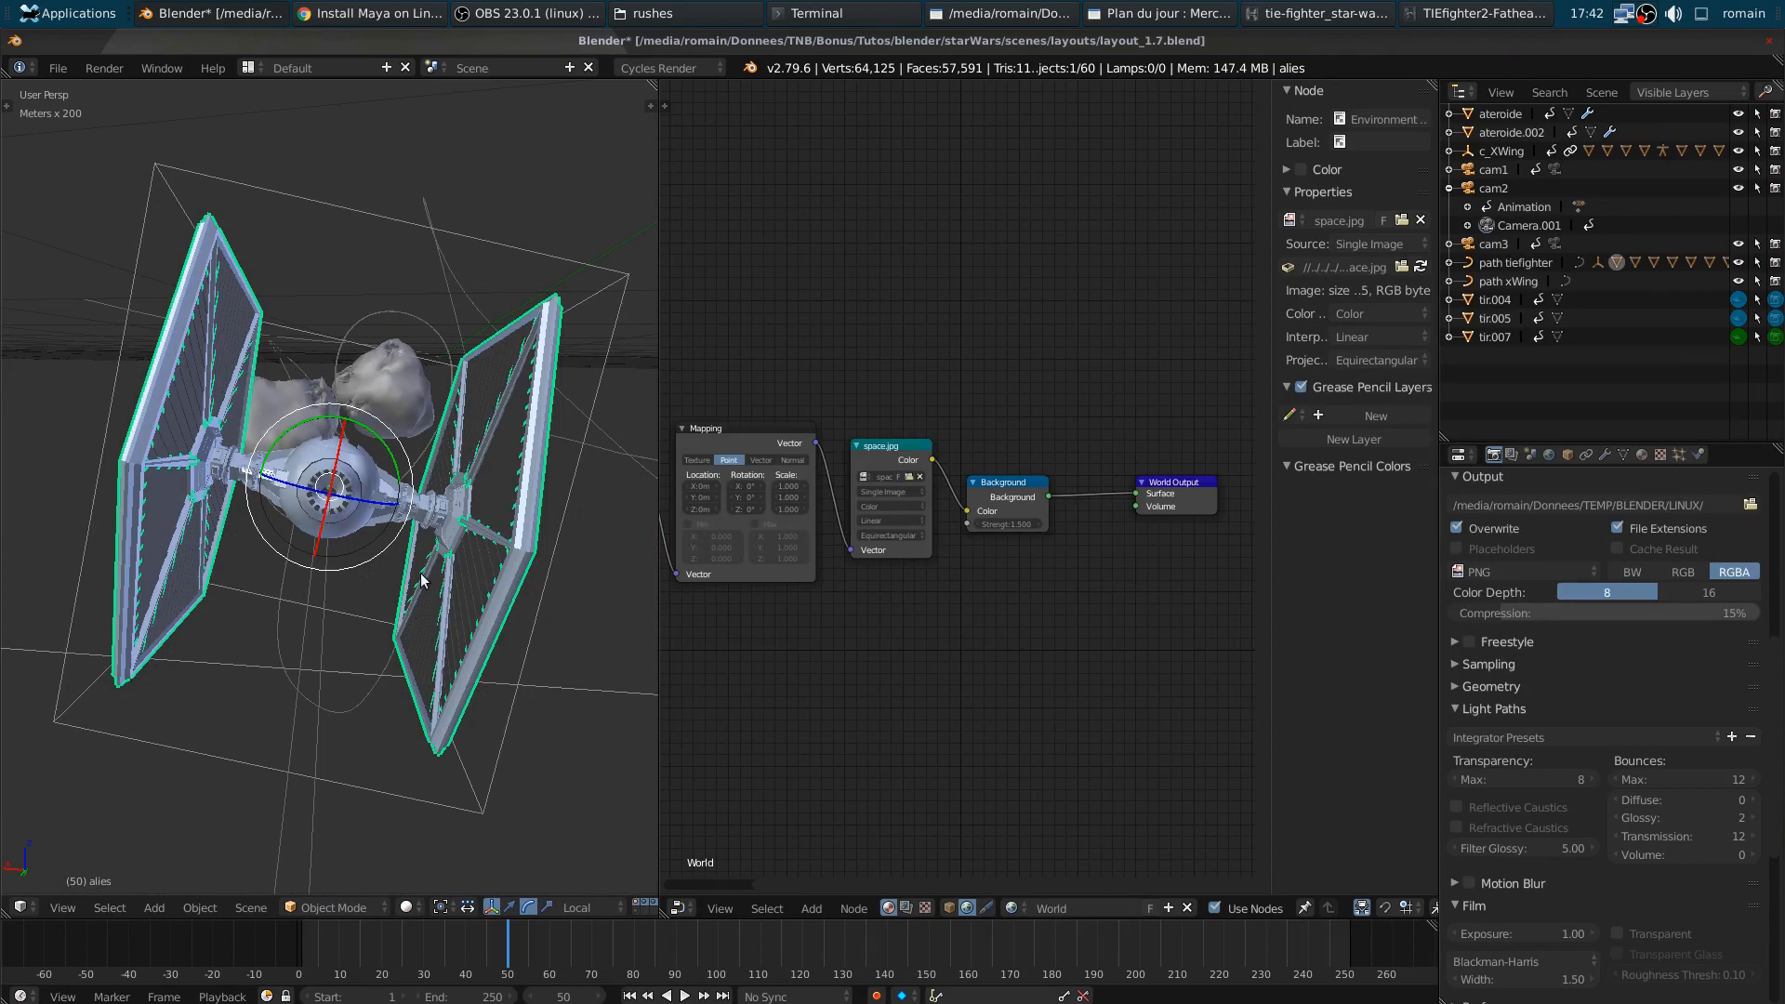
key(shift+z)
- Try rotating the TIE fighter's wings in the rendered view and undo the rotation
key(r)
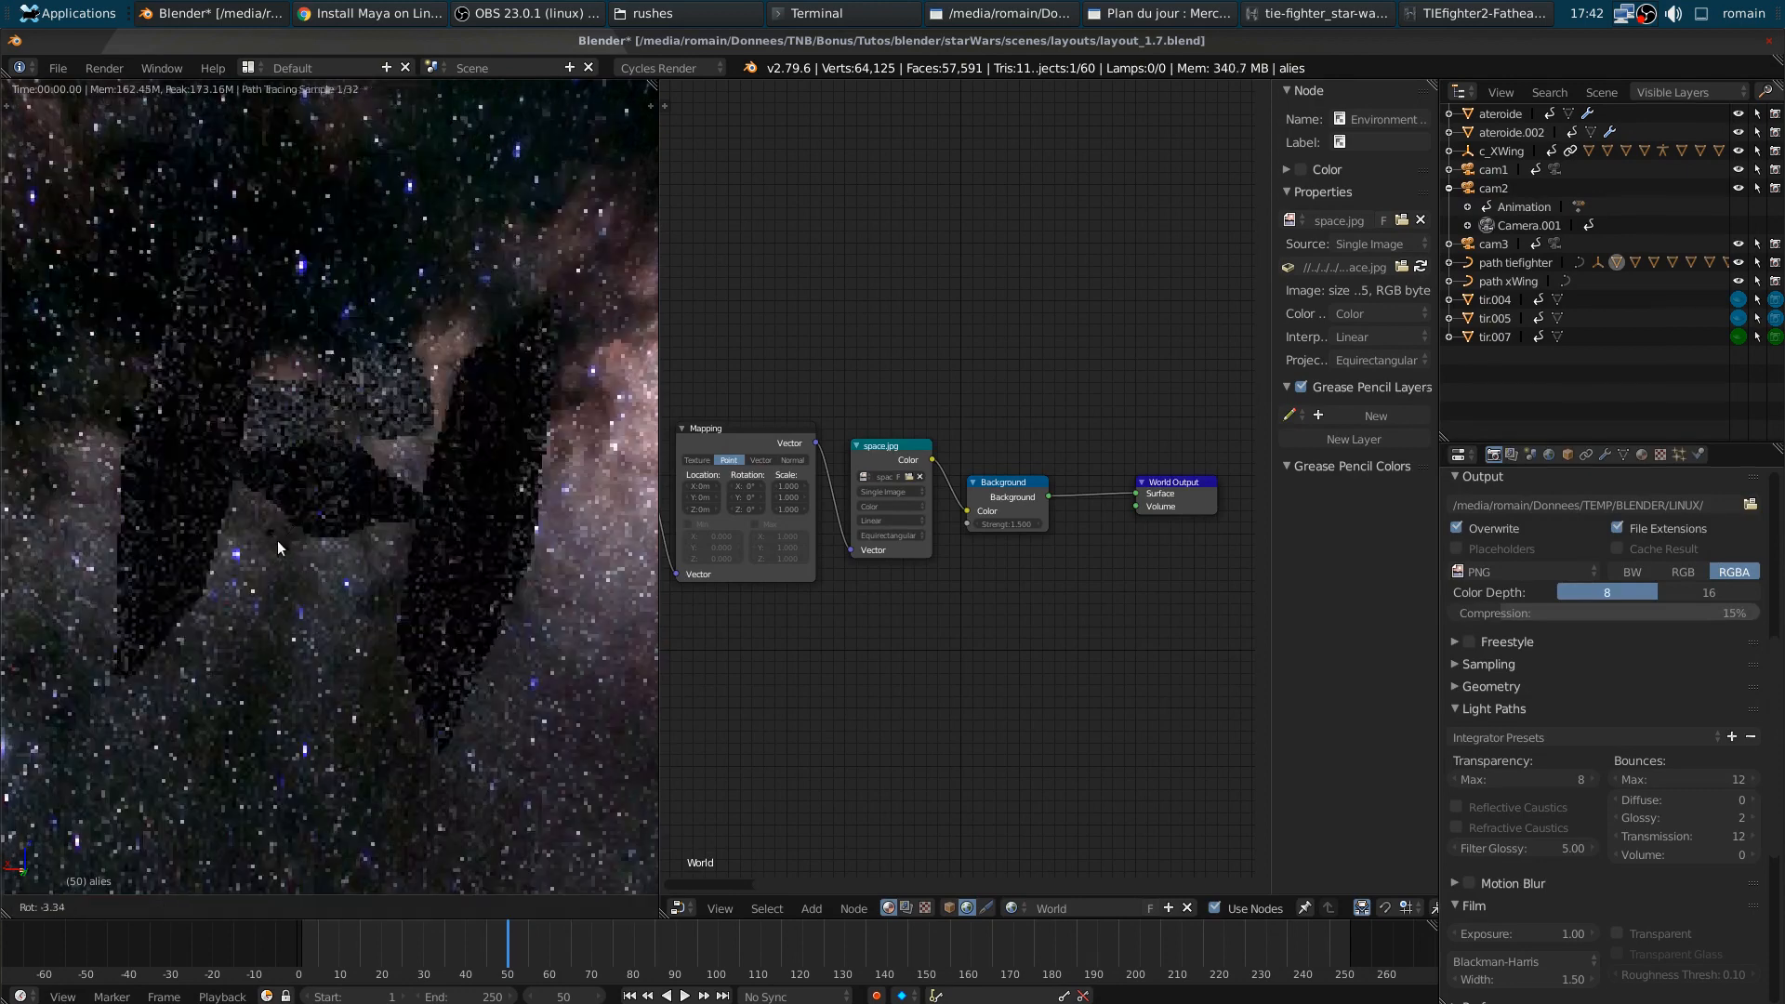
right_click(338, 571)
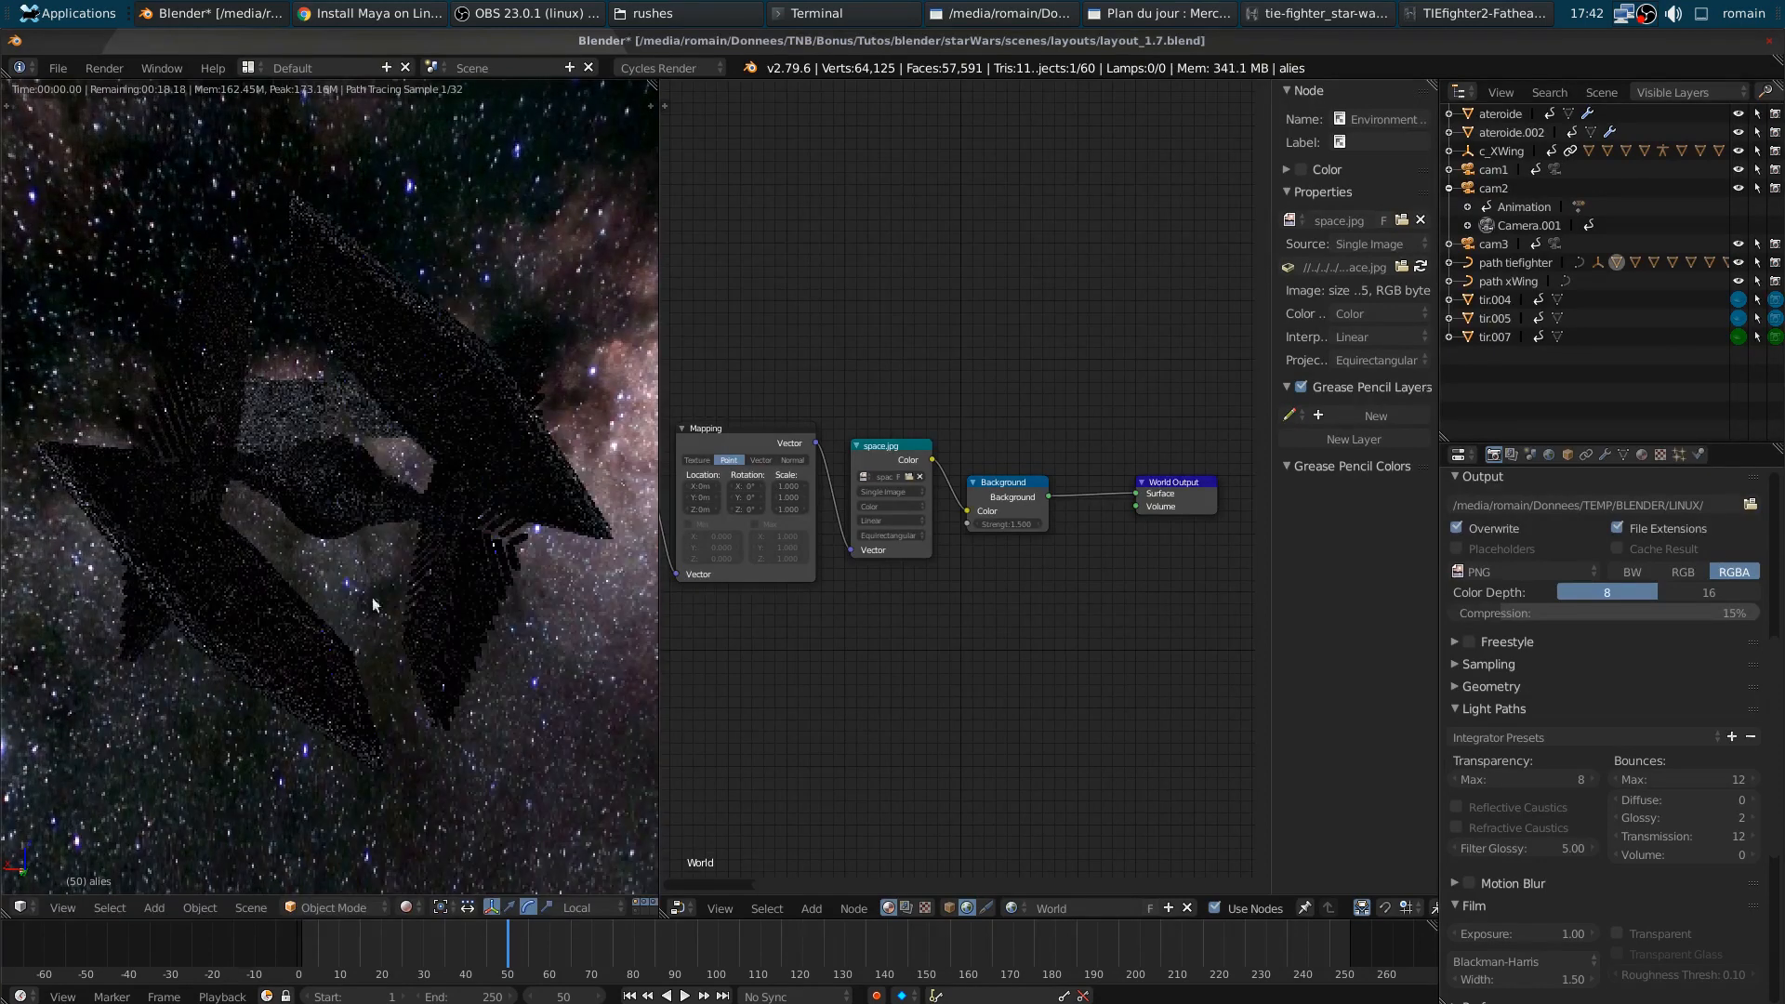
key(ctrl+z)
- Turn the node editor into a second 3D view beside the rendered one
middle_drag(381, 666, 141, 560)
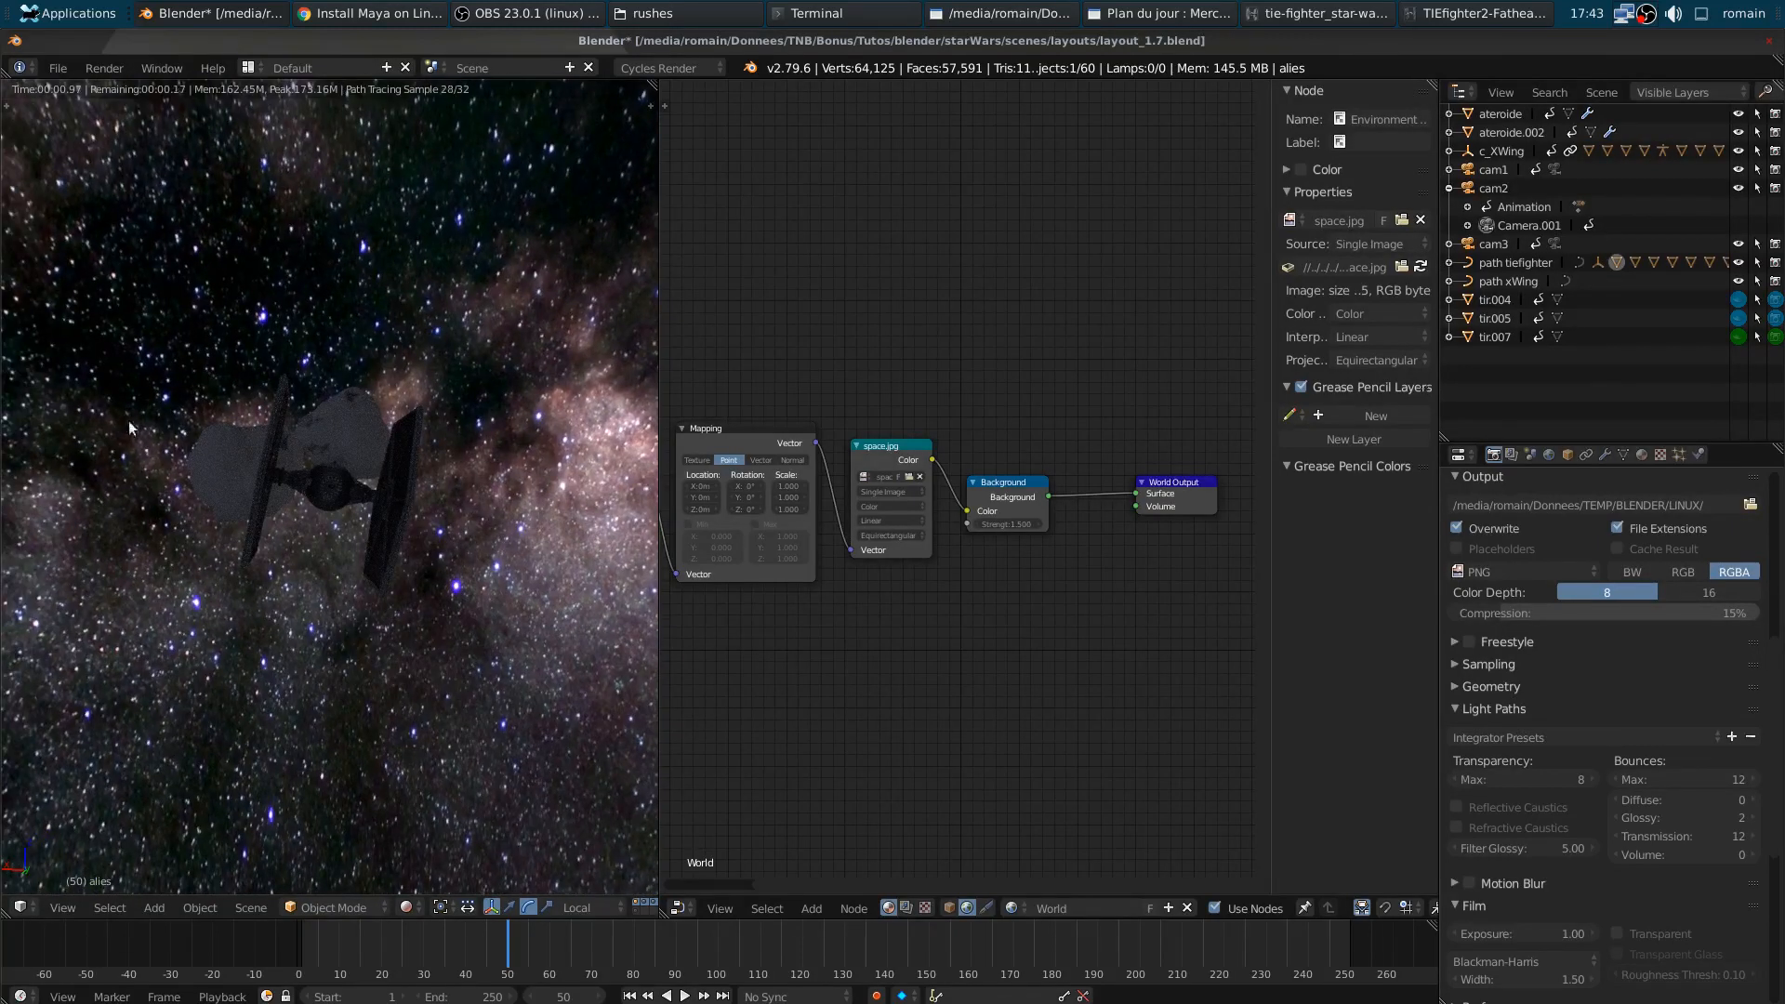
click(682, 906)
click(707, 862)
key(KP_0)
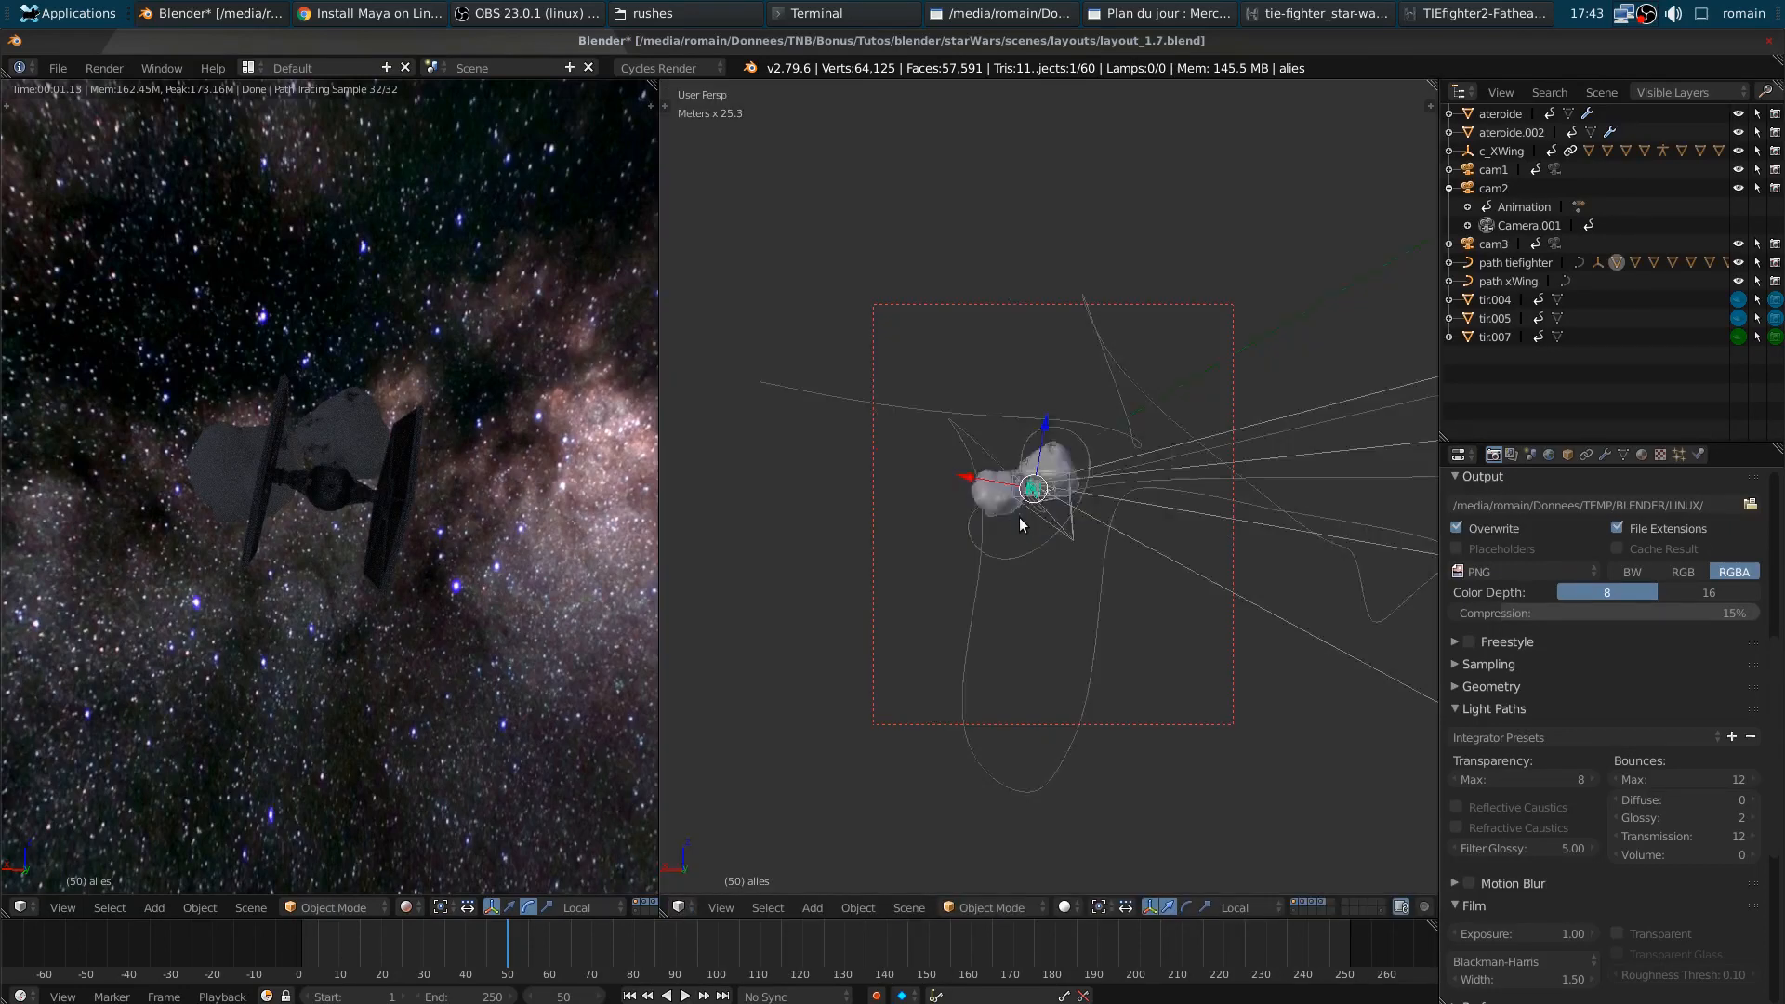
- Snap the 3D cursor to the scene center and add a Sun lamp there
middle_drag(1375, 125, 943, 569)
key(shift+s)
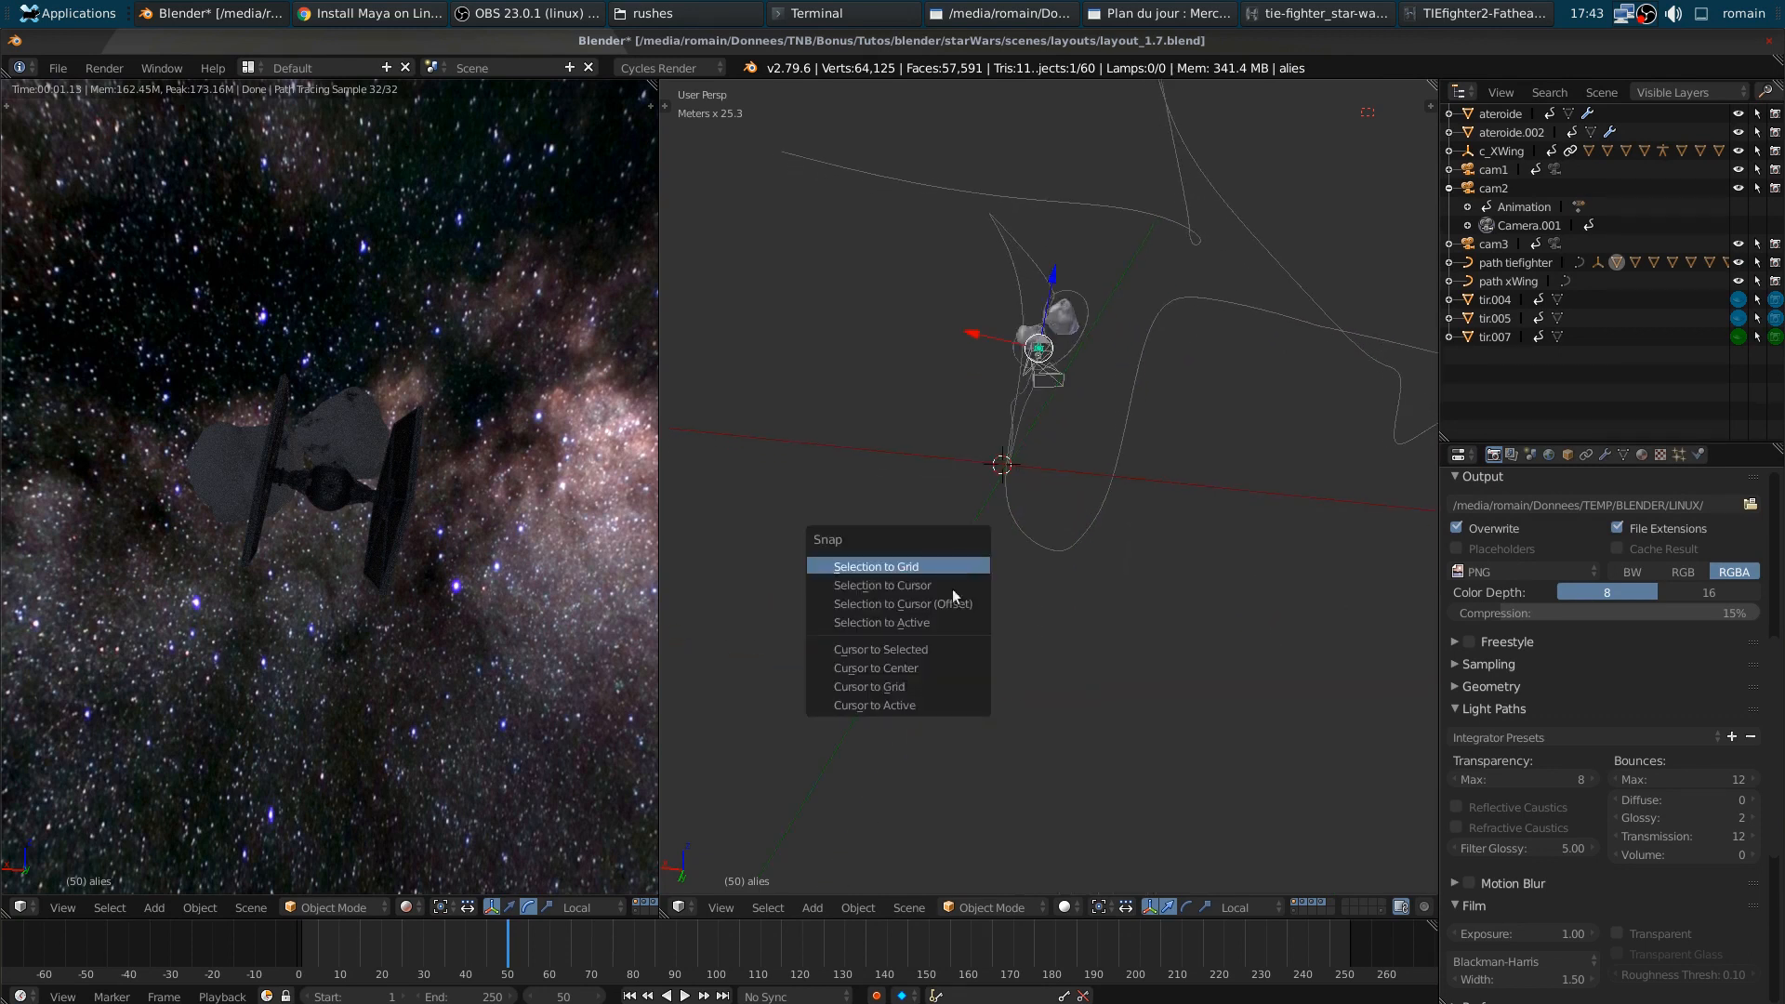
click(933, 669)
key(shift+a)
mouse_move(902, 884)
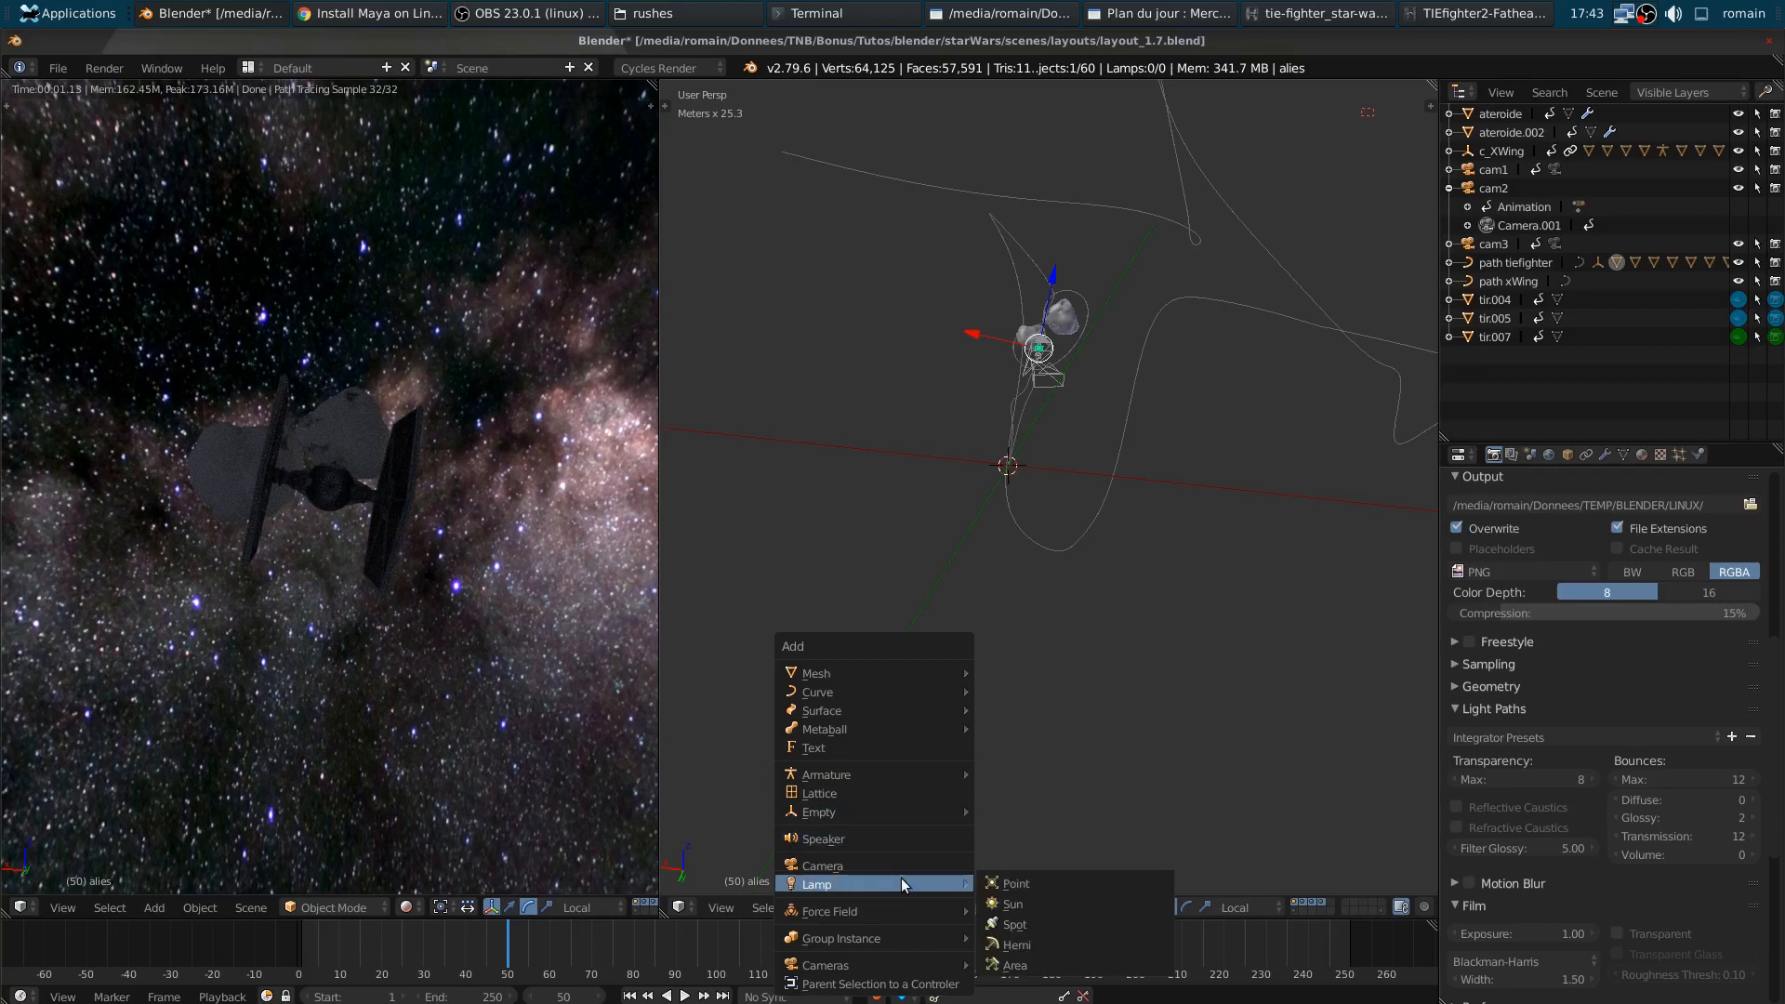
click(1022, 906)
- Rotate the Sun lamp freely and about the global Z axis to change the light direction on the TIE fighter
key(r)
key(r)
key(Escape)
middle_drag(1123, 638, 1063, 632)
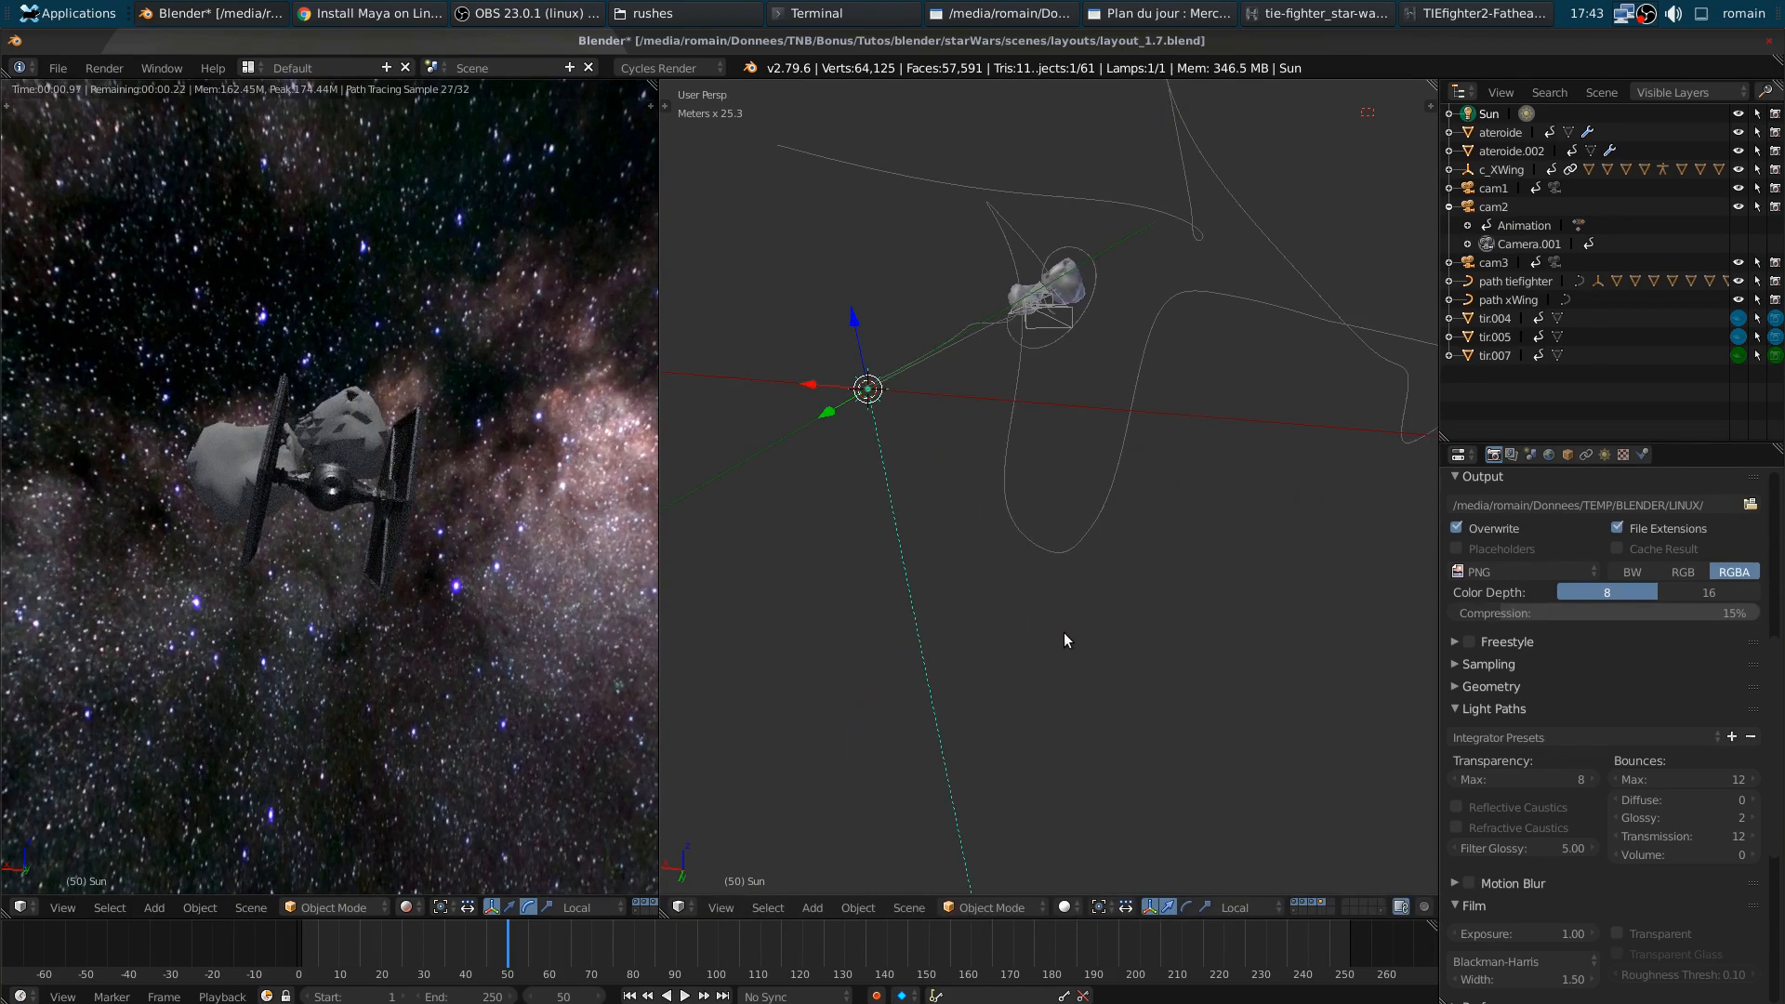
key(r)
key(z)
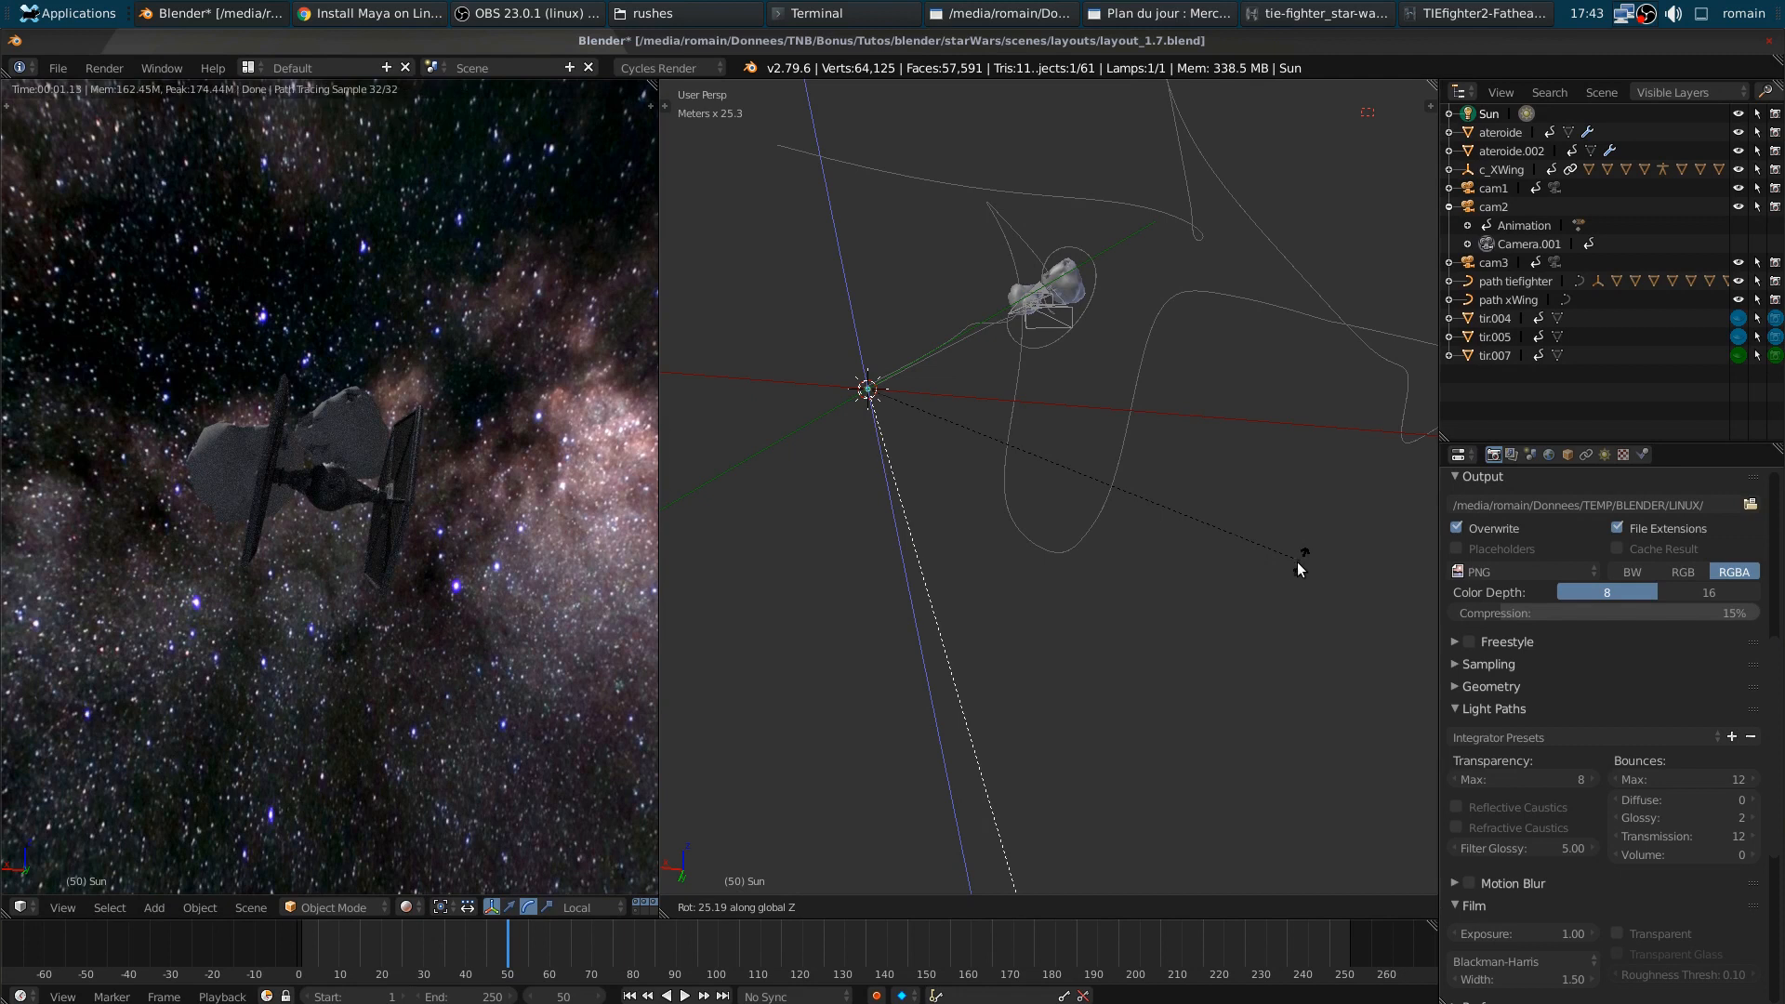
key(Escape)
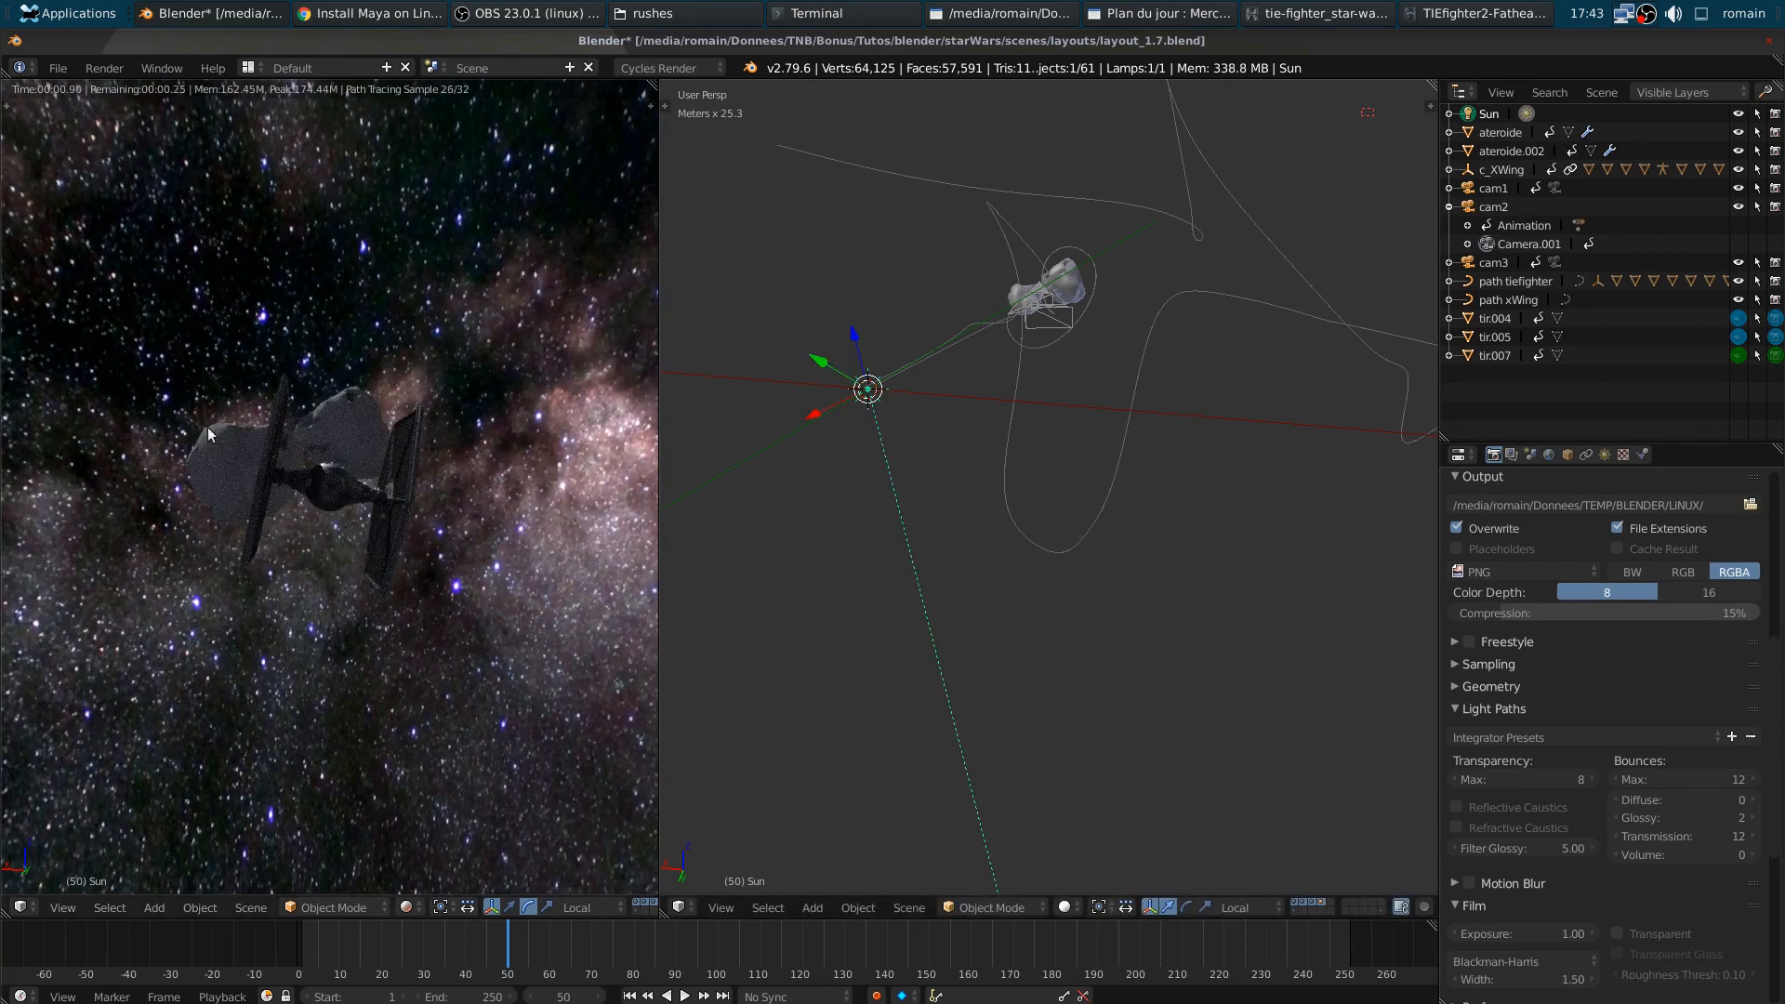
- Set the Sun lamp's emission strength to 3
click(1605, 455)
click(1661, 773)
text(3)
key(Return)
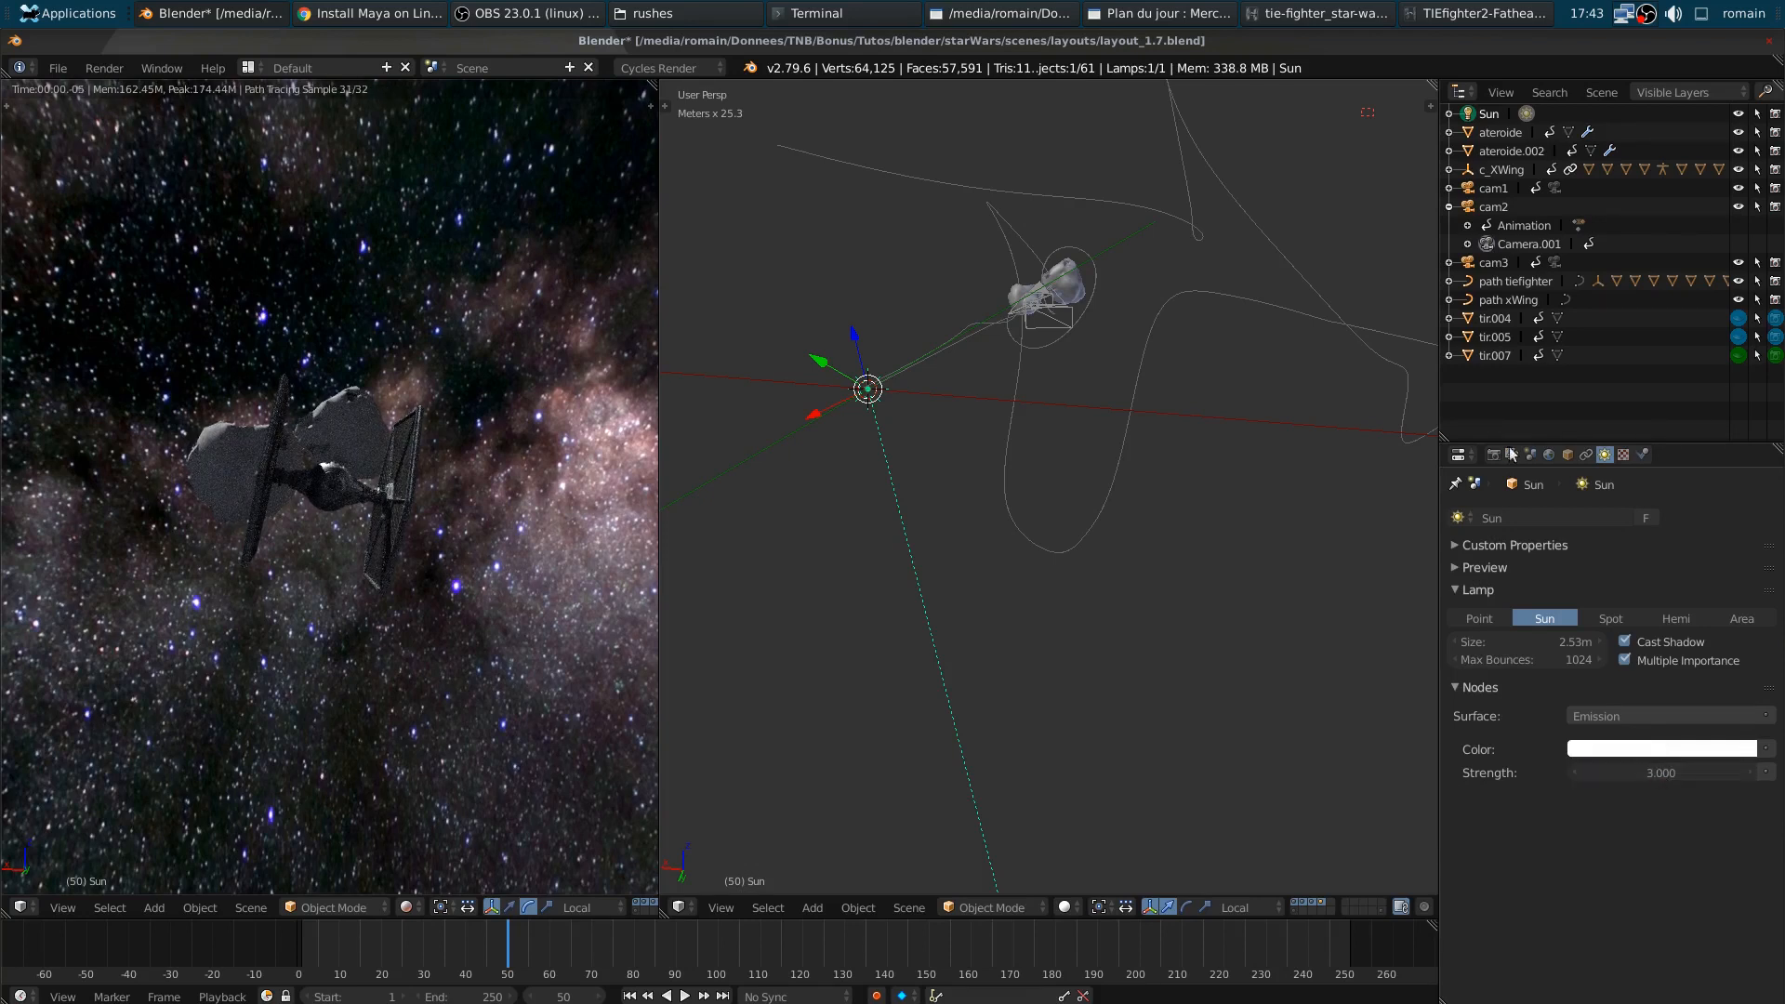
- Set the scene's Color Management view transform to Filmic
click(1530, 455)
scroll(1588, 789, down, 5)
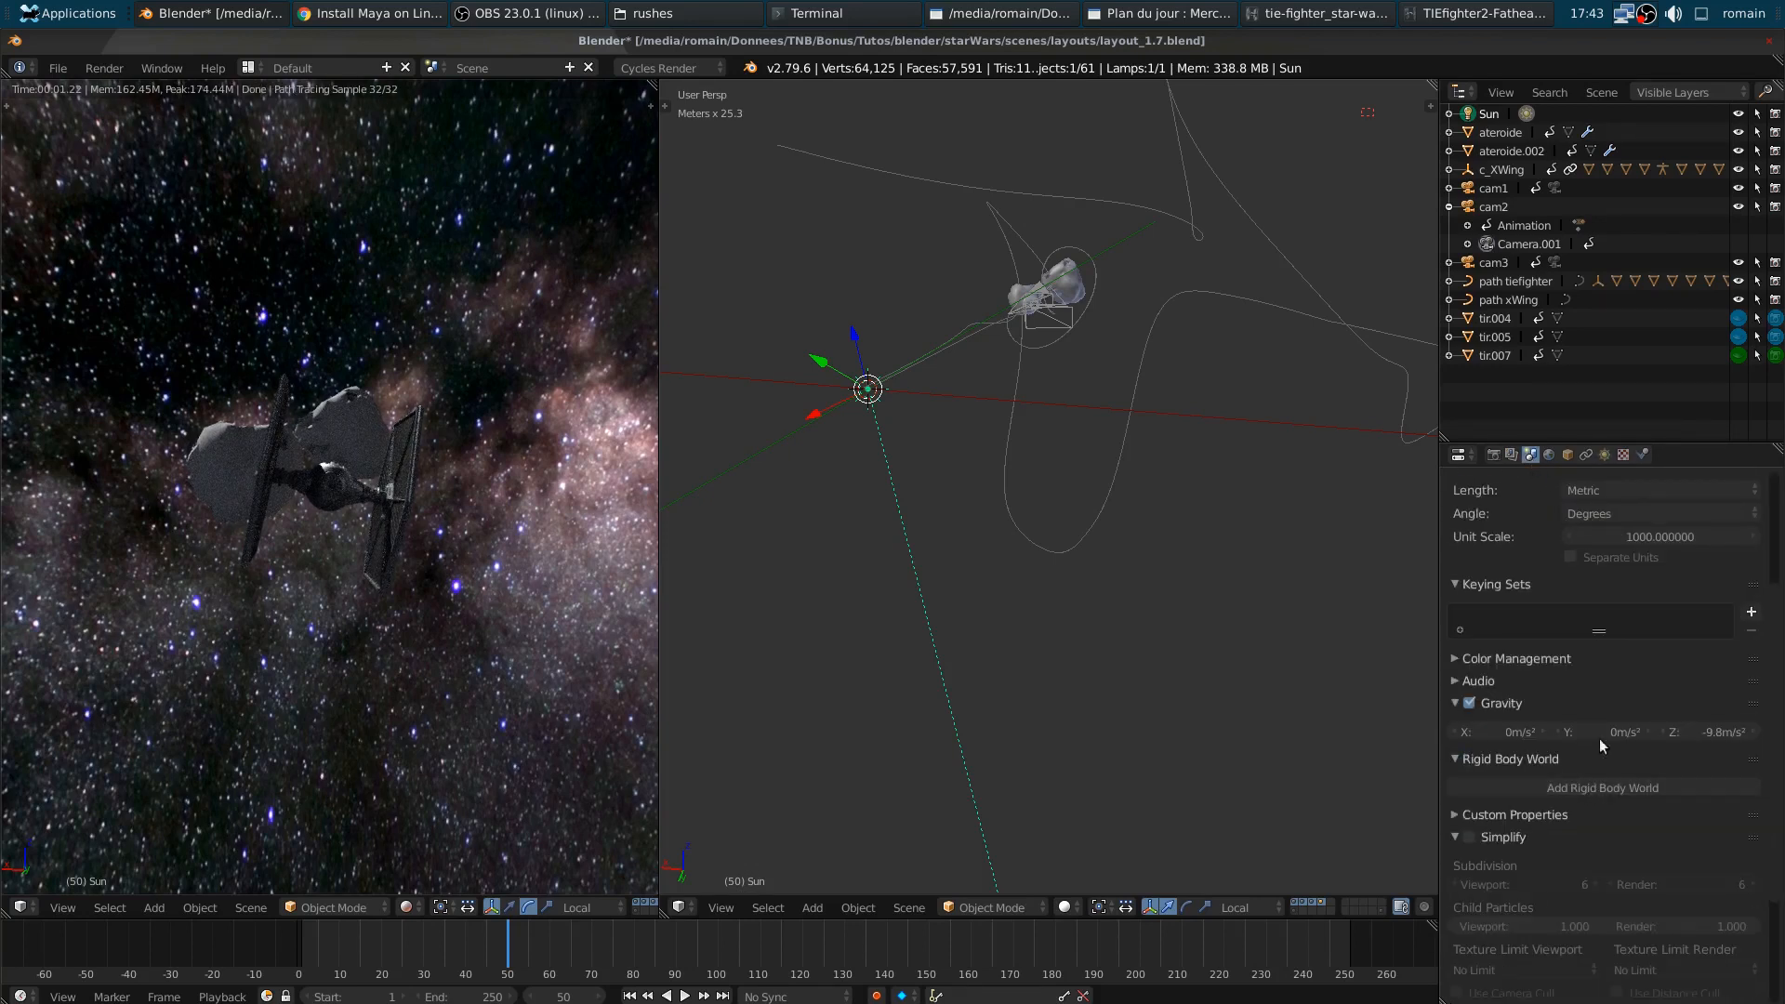
scroll(1603, 747, down, 4)
click(1501, 645)
click(1501, 645)
scroll(1525, 642, up, 4)
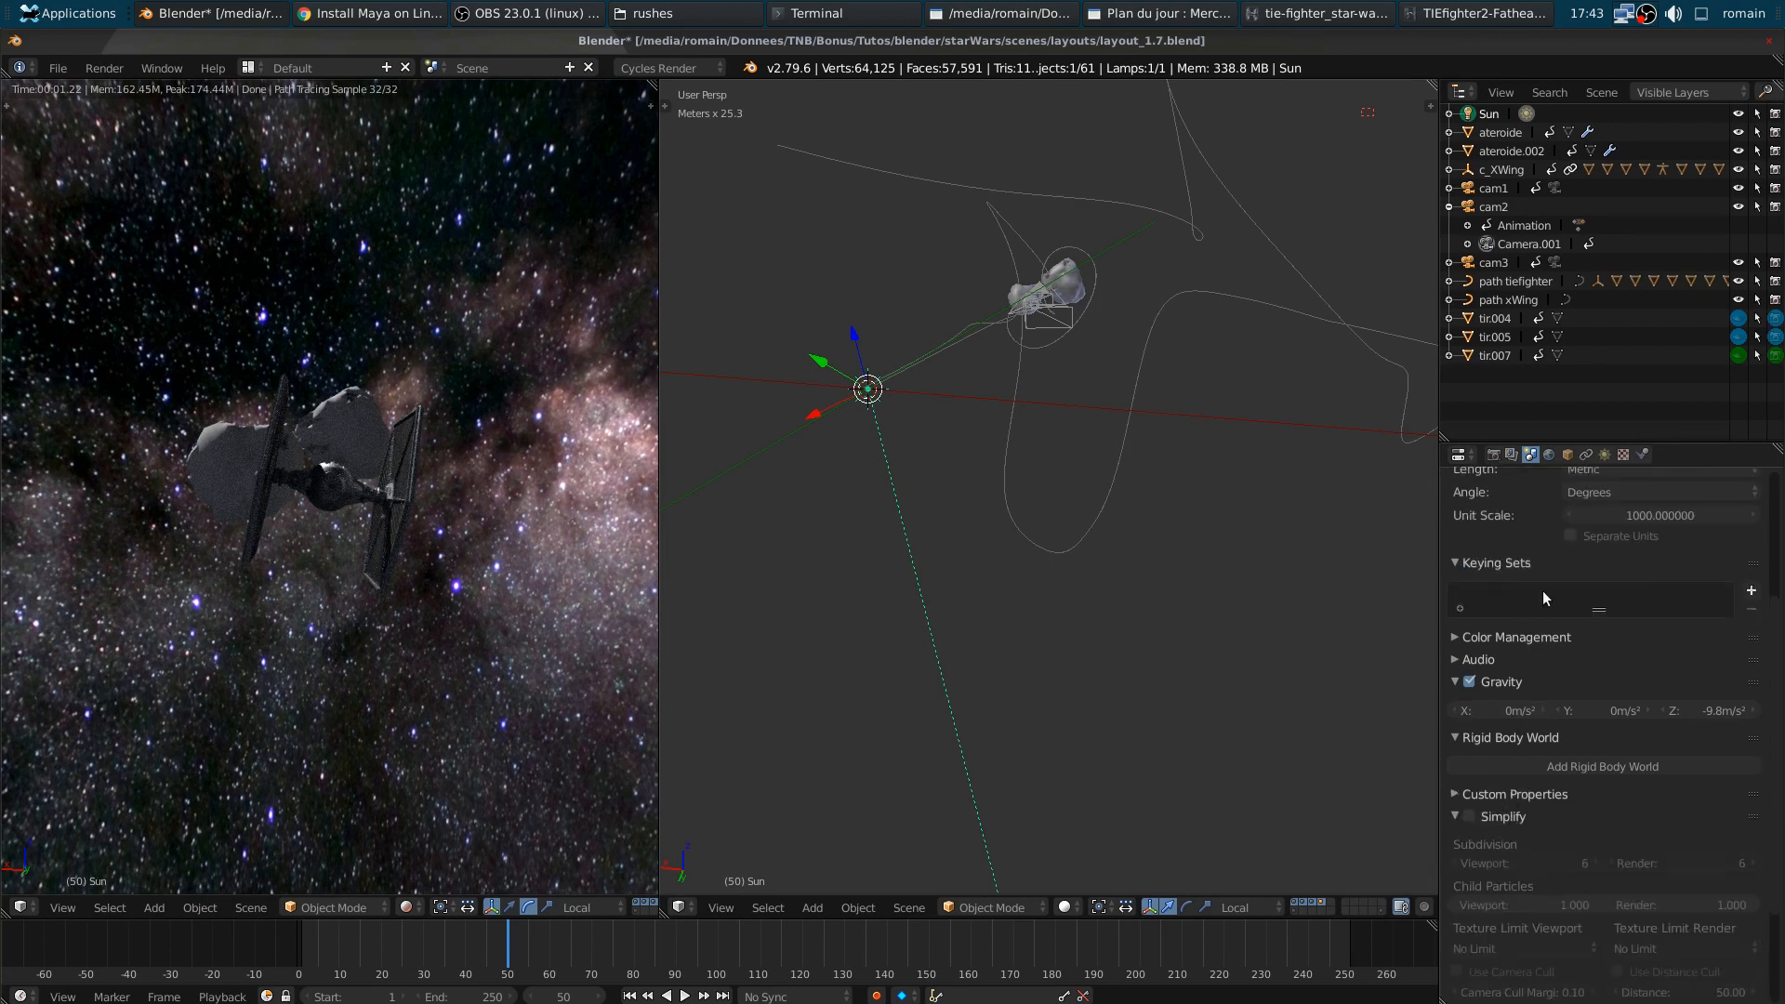
click(1532, 635)
click(1586, 737)
click(1592, 695)
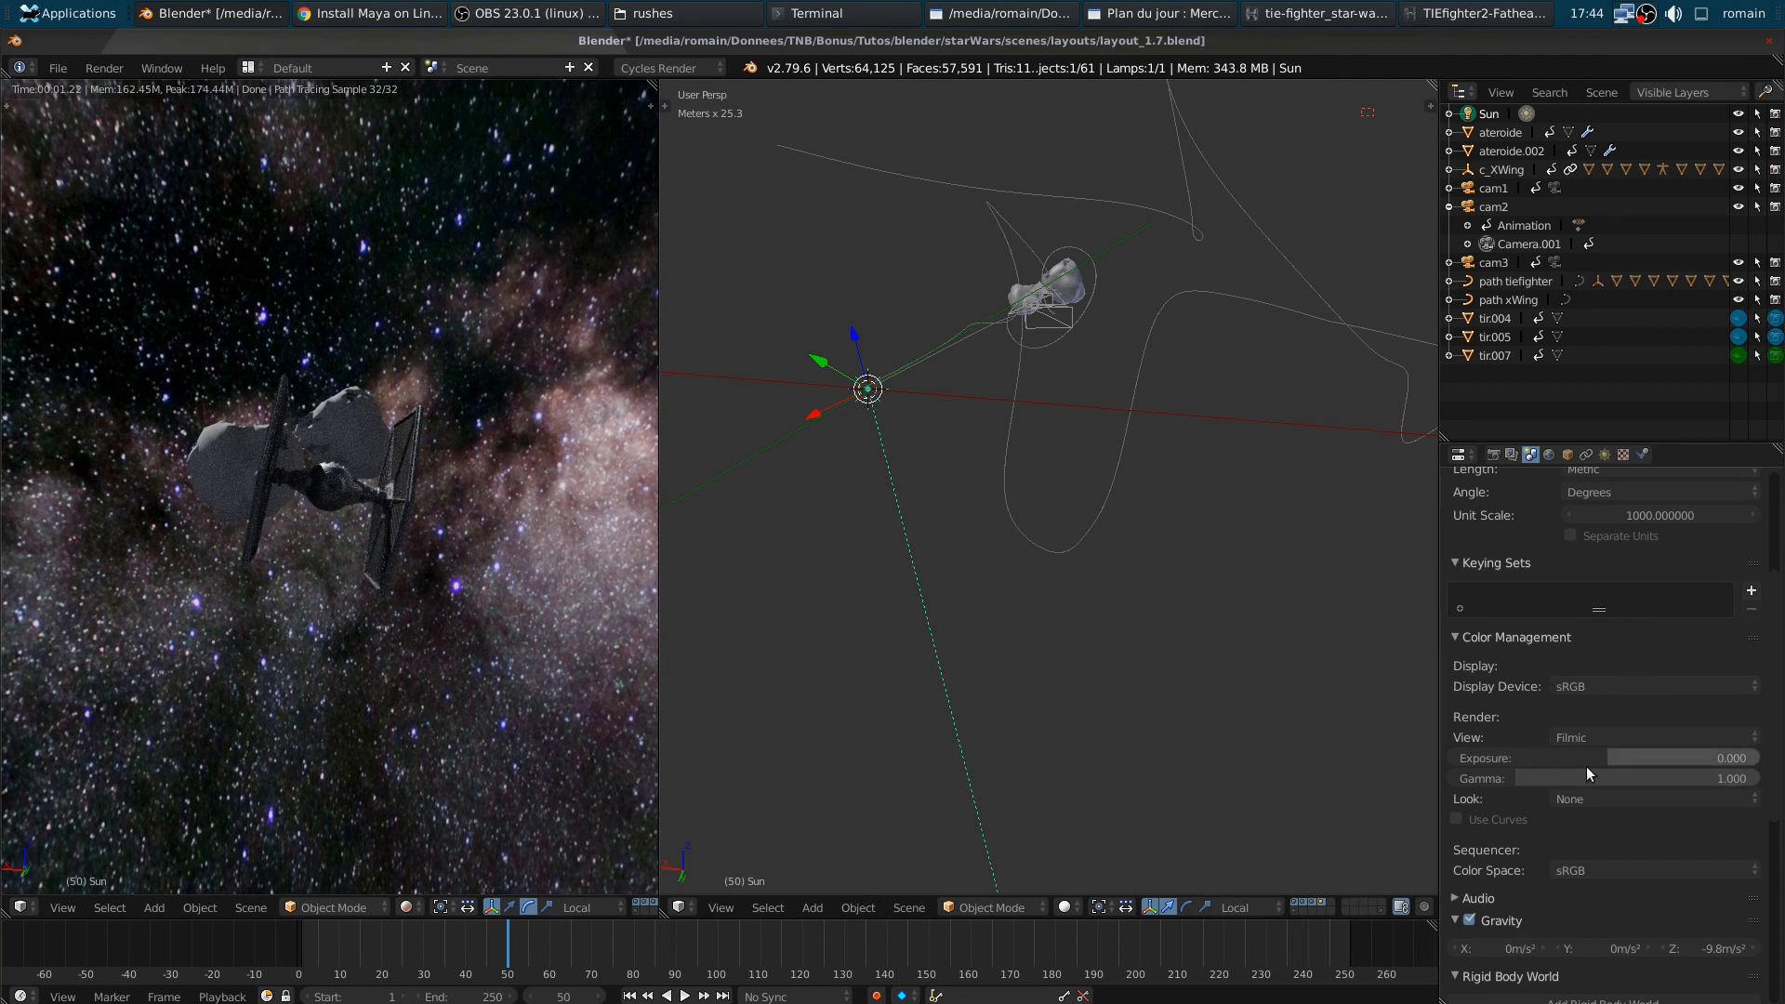
- Frame the TIE fighter in the rendered view and inspect the sunlight on it from another angle, undoing any trial rotation
click(1605, 455)
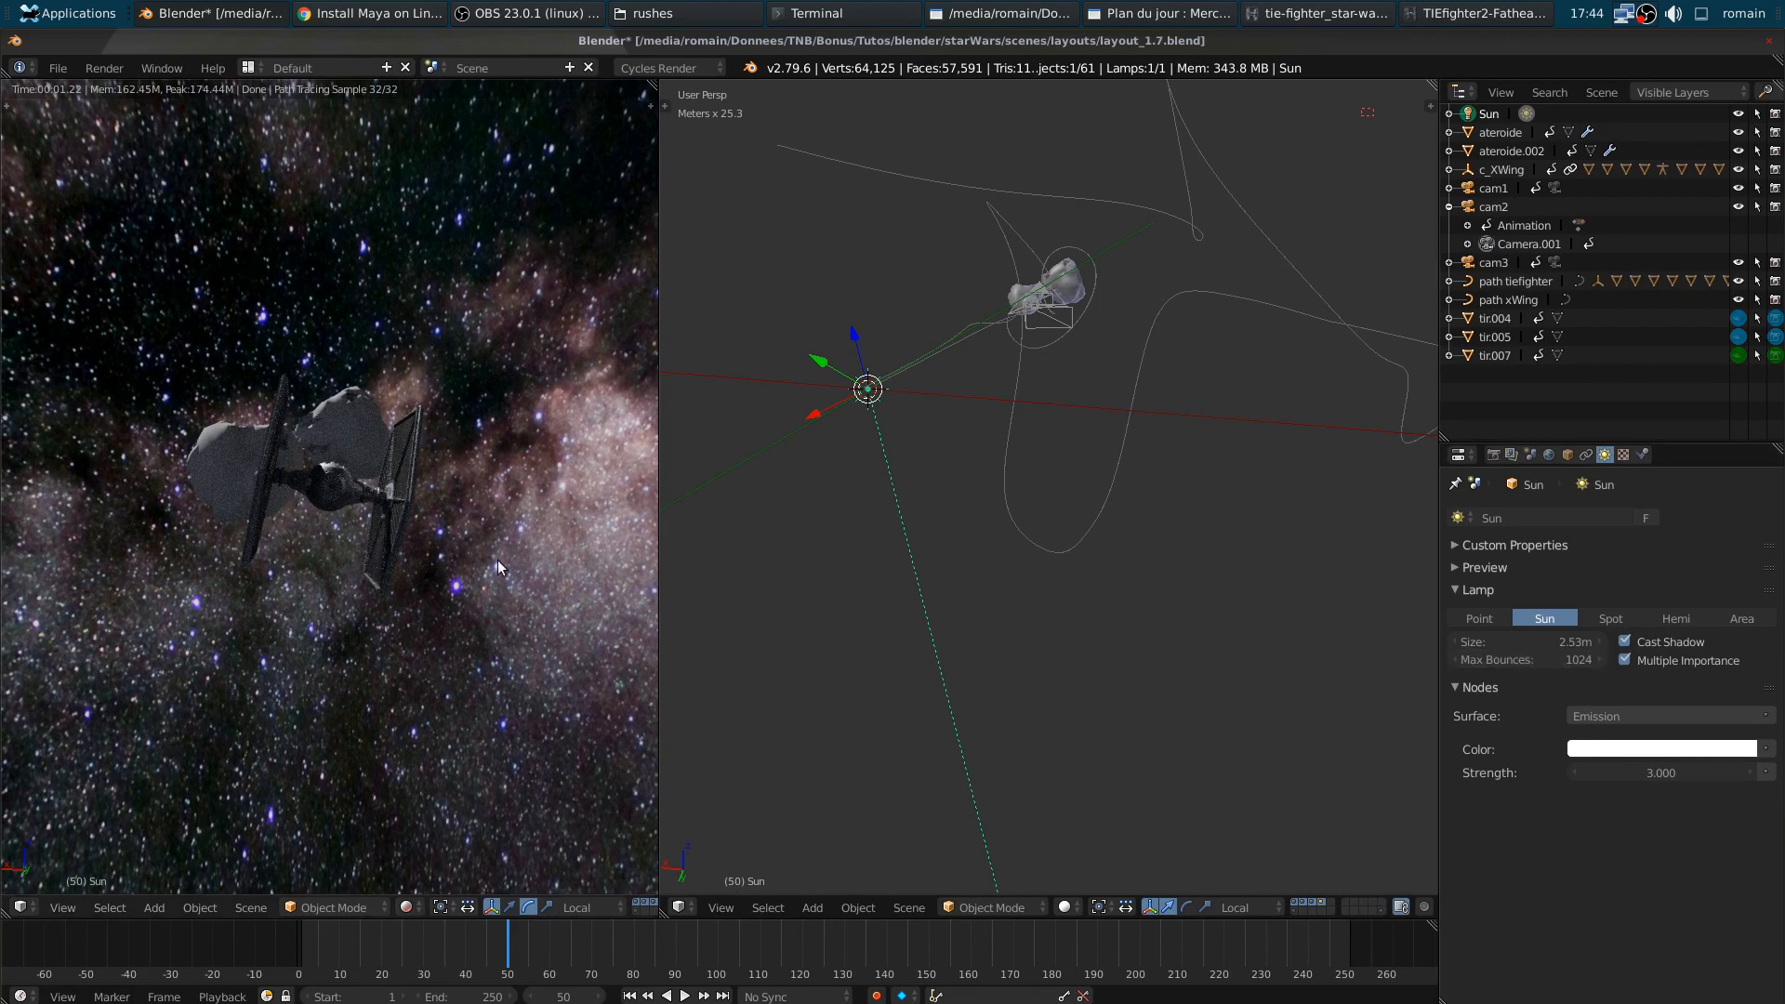
right_click(371, 529)
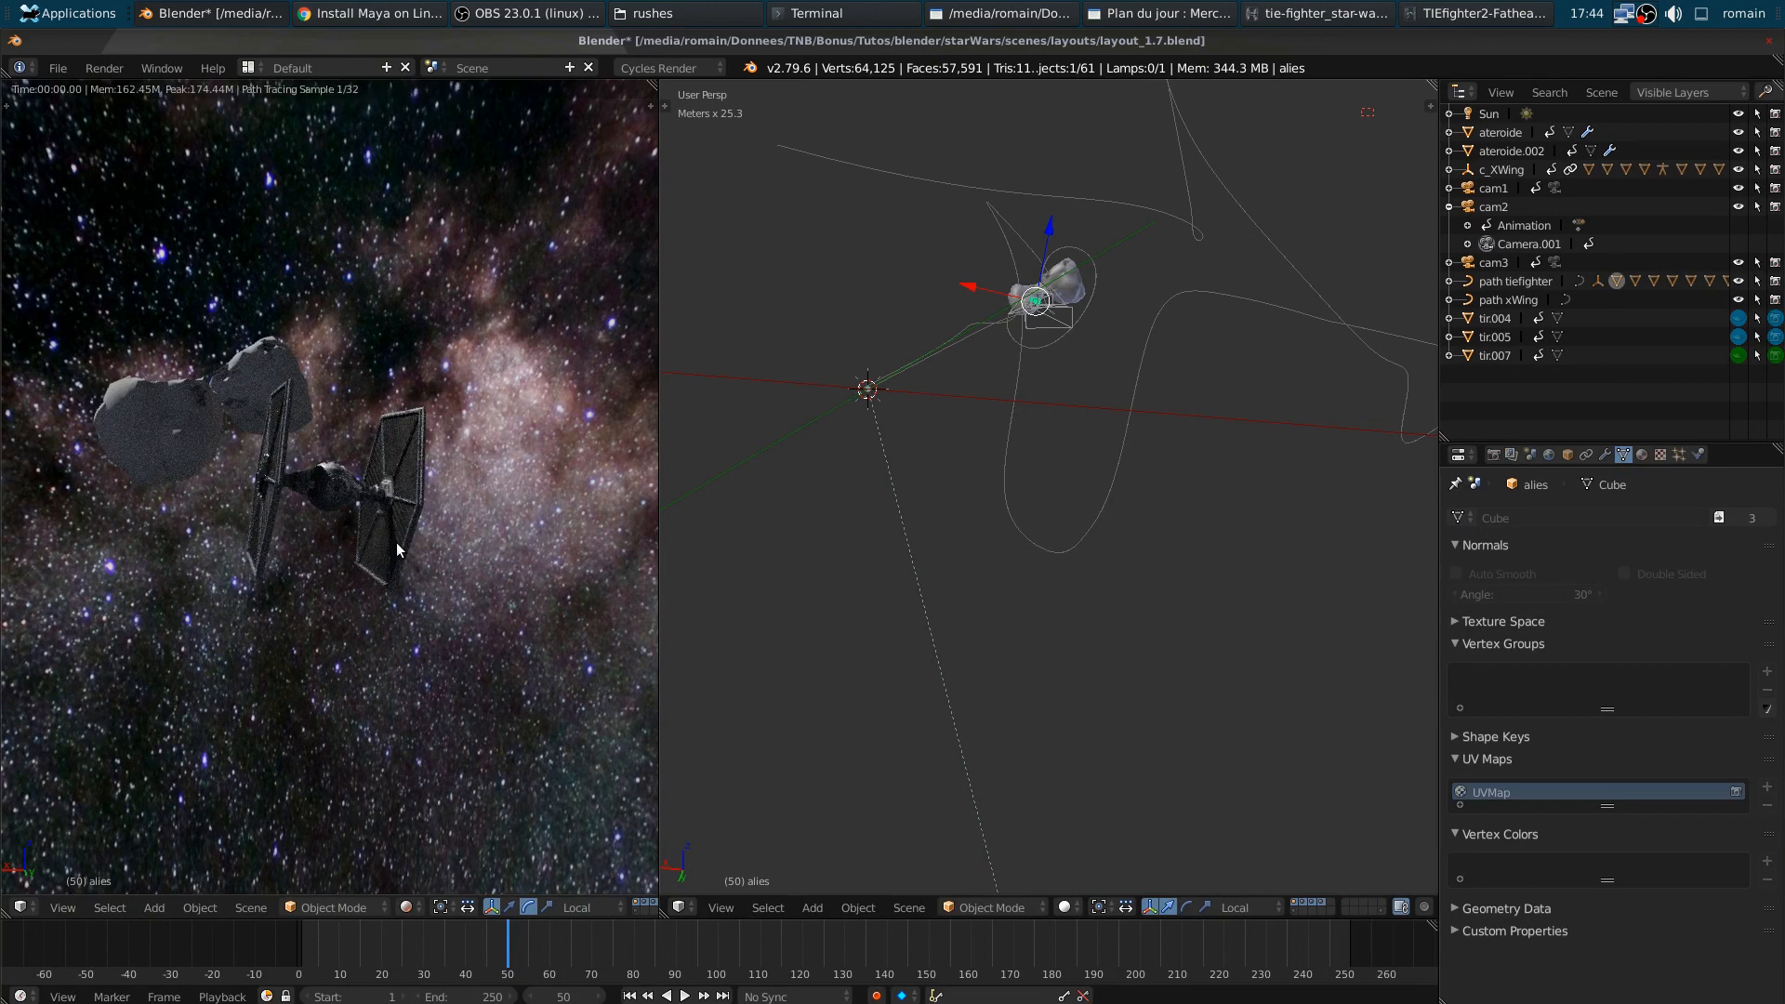
key(KP_Decimal)
key(r)
click(502, 511)
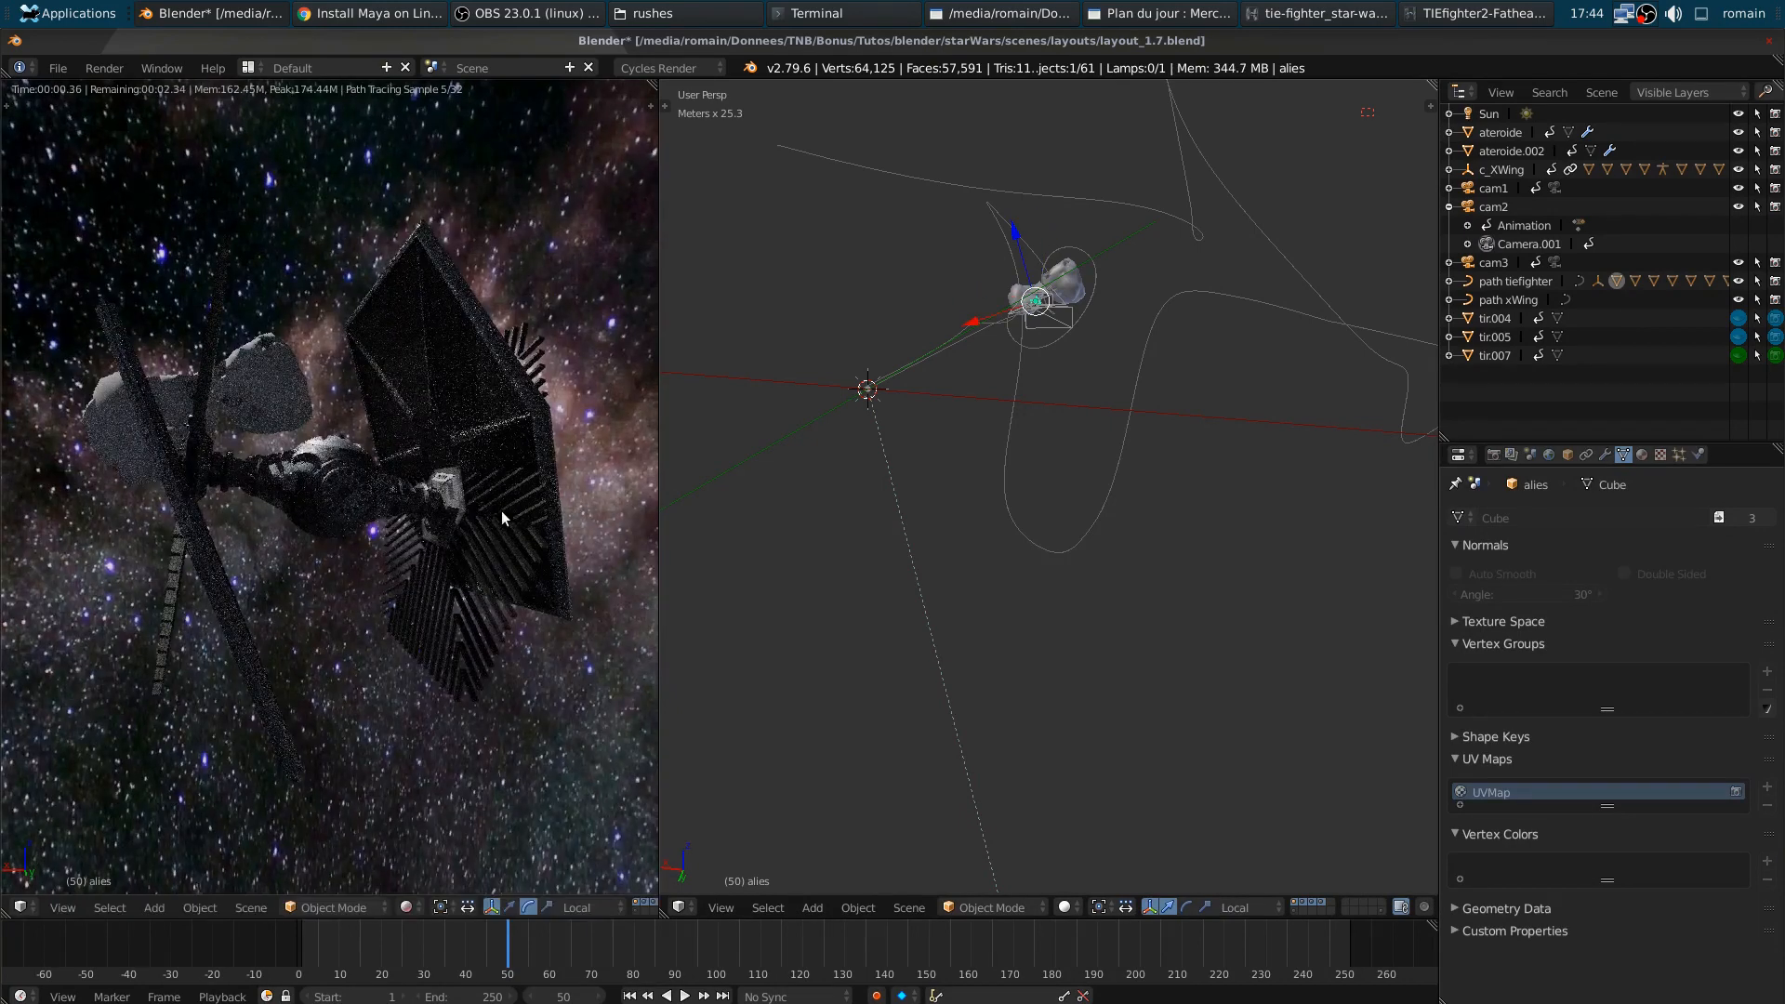
key(ctrl+z)
middle_drag(333, 779, 412, 716)
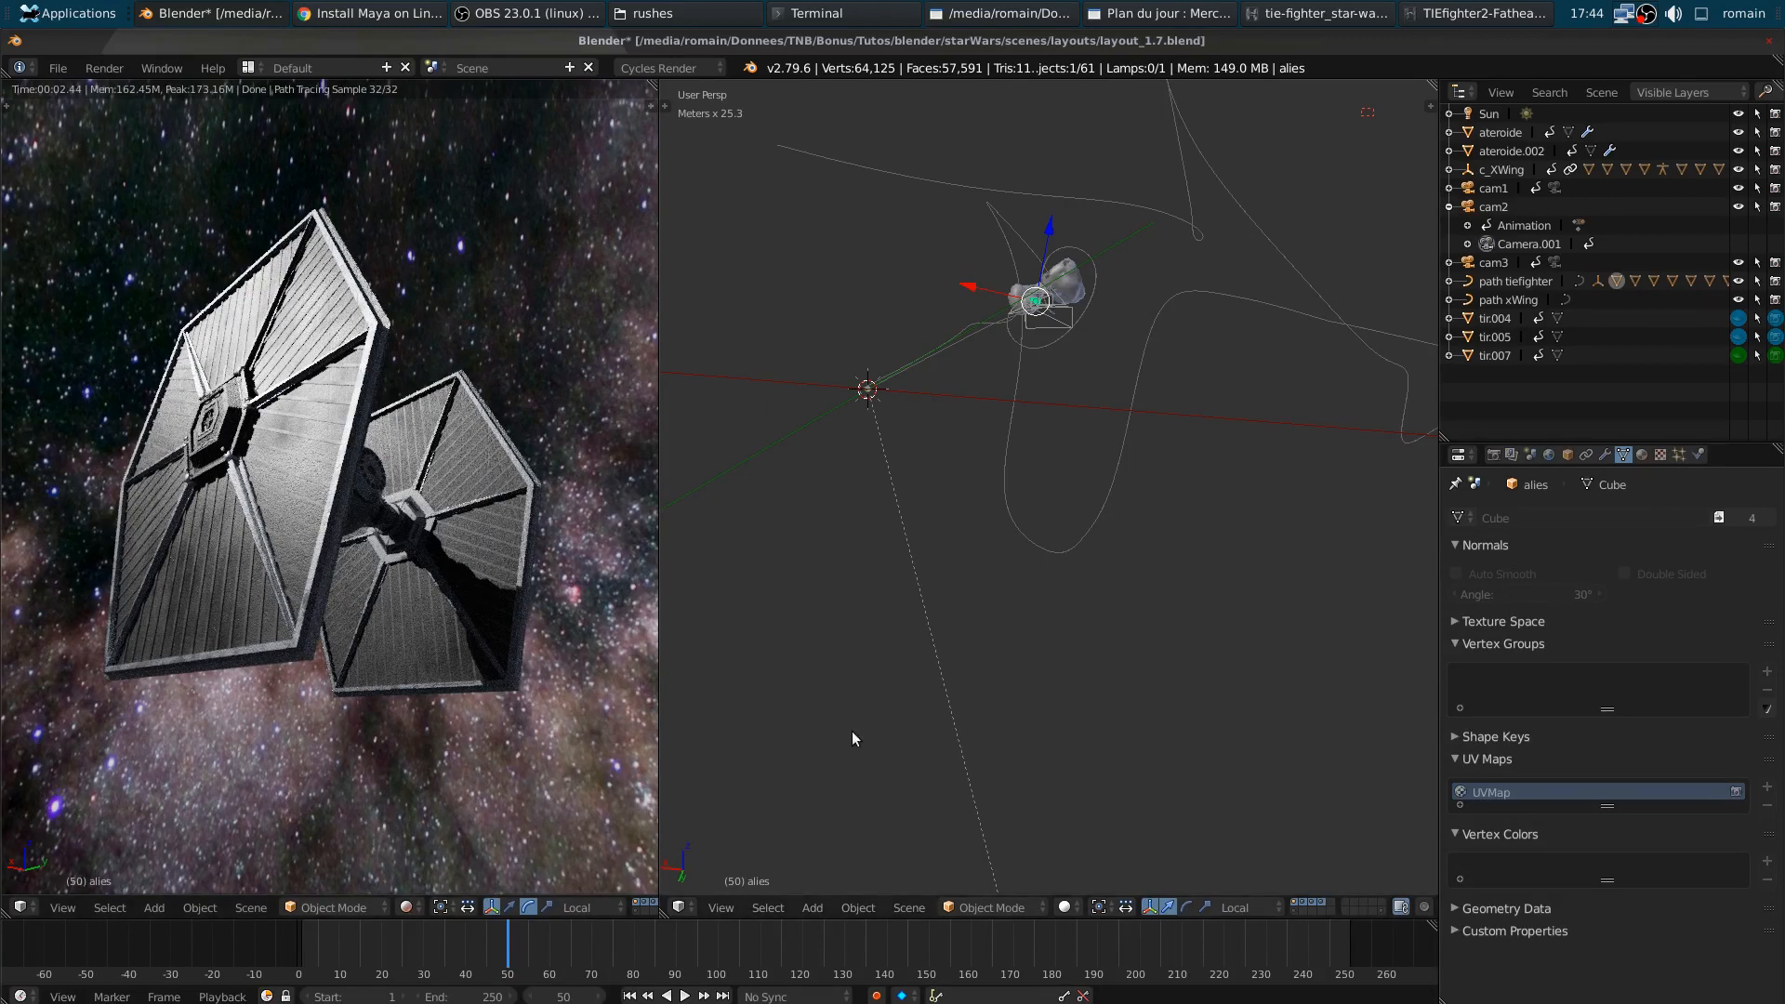
- Select the Sun lamp at the scene center and increase its size to 6.53 m to soften the shadows
right_click(881, 430)
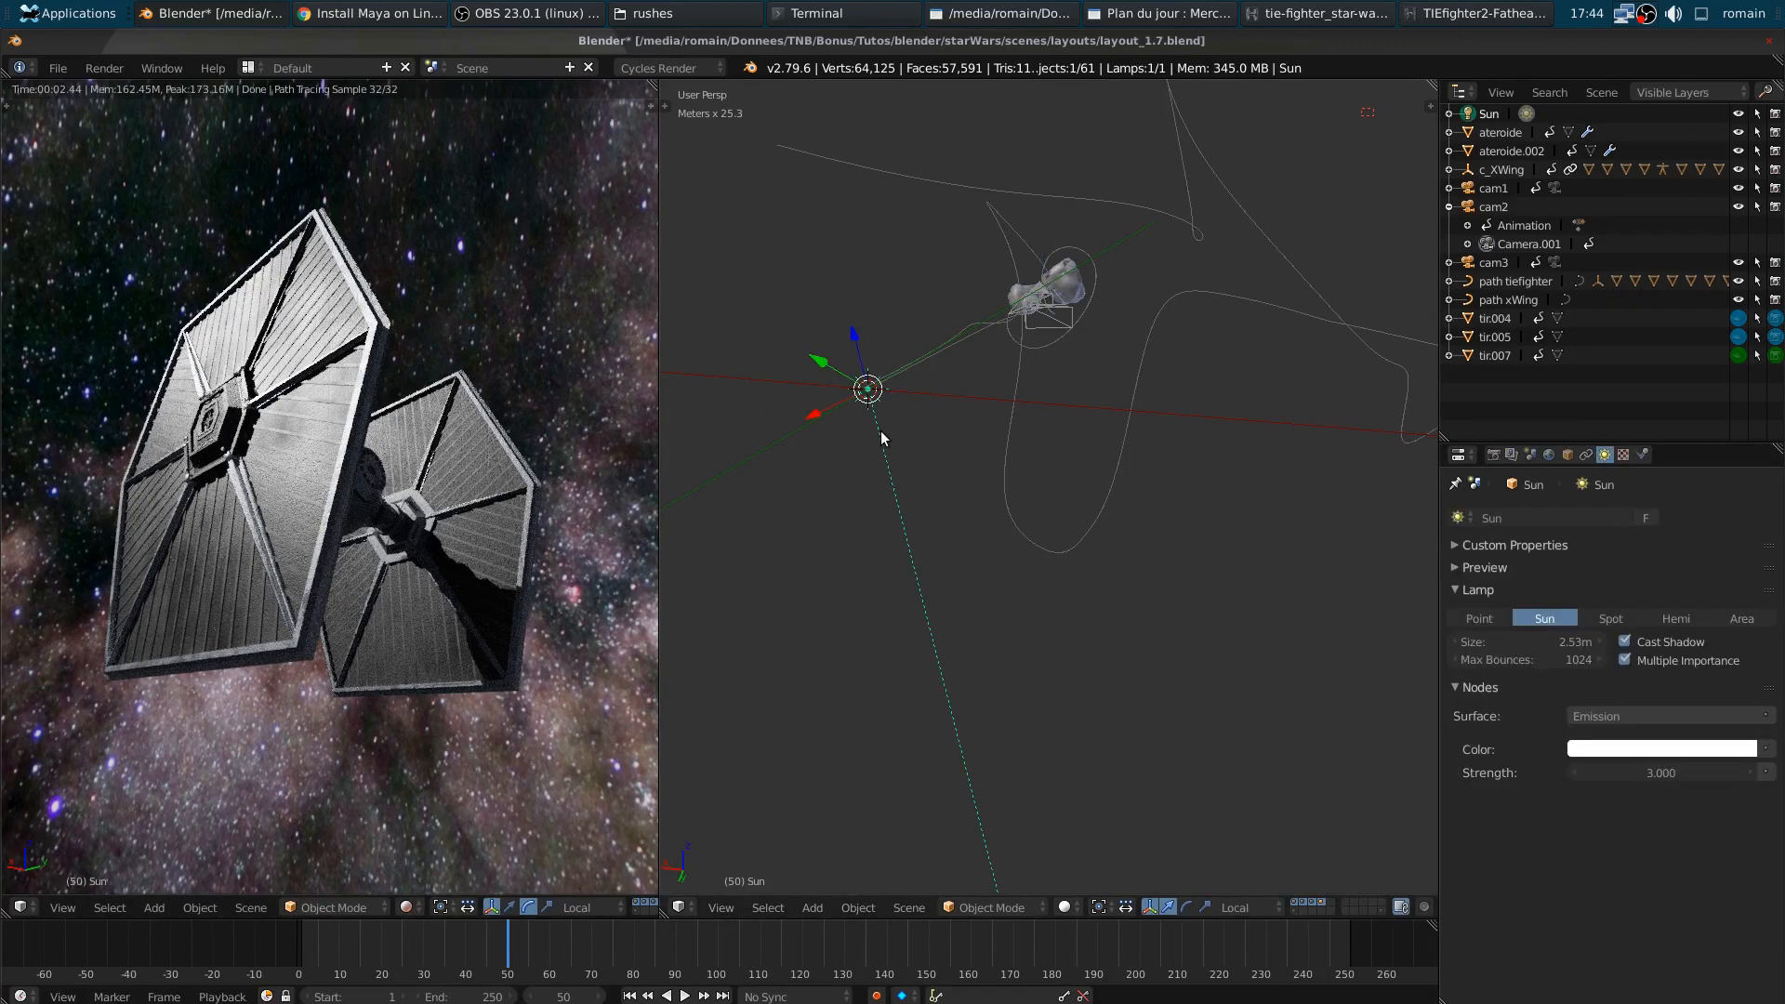
mouse_move(1560, 645)
mouse_down()
mouse_move(1599, 645)
mouse_move(1558, 648)
mouse_up()
middle_drag(538, 767, 365, 816)
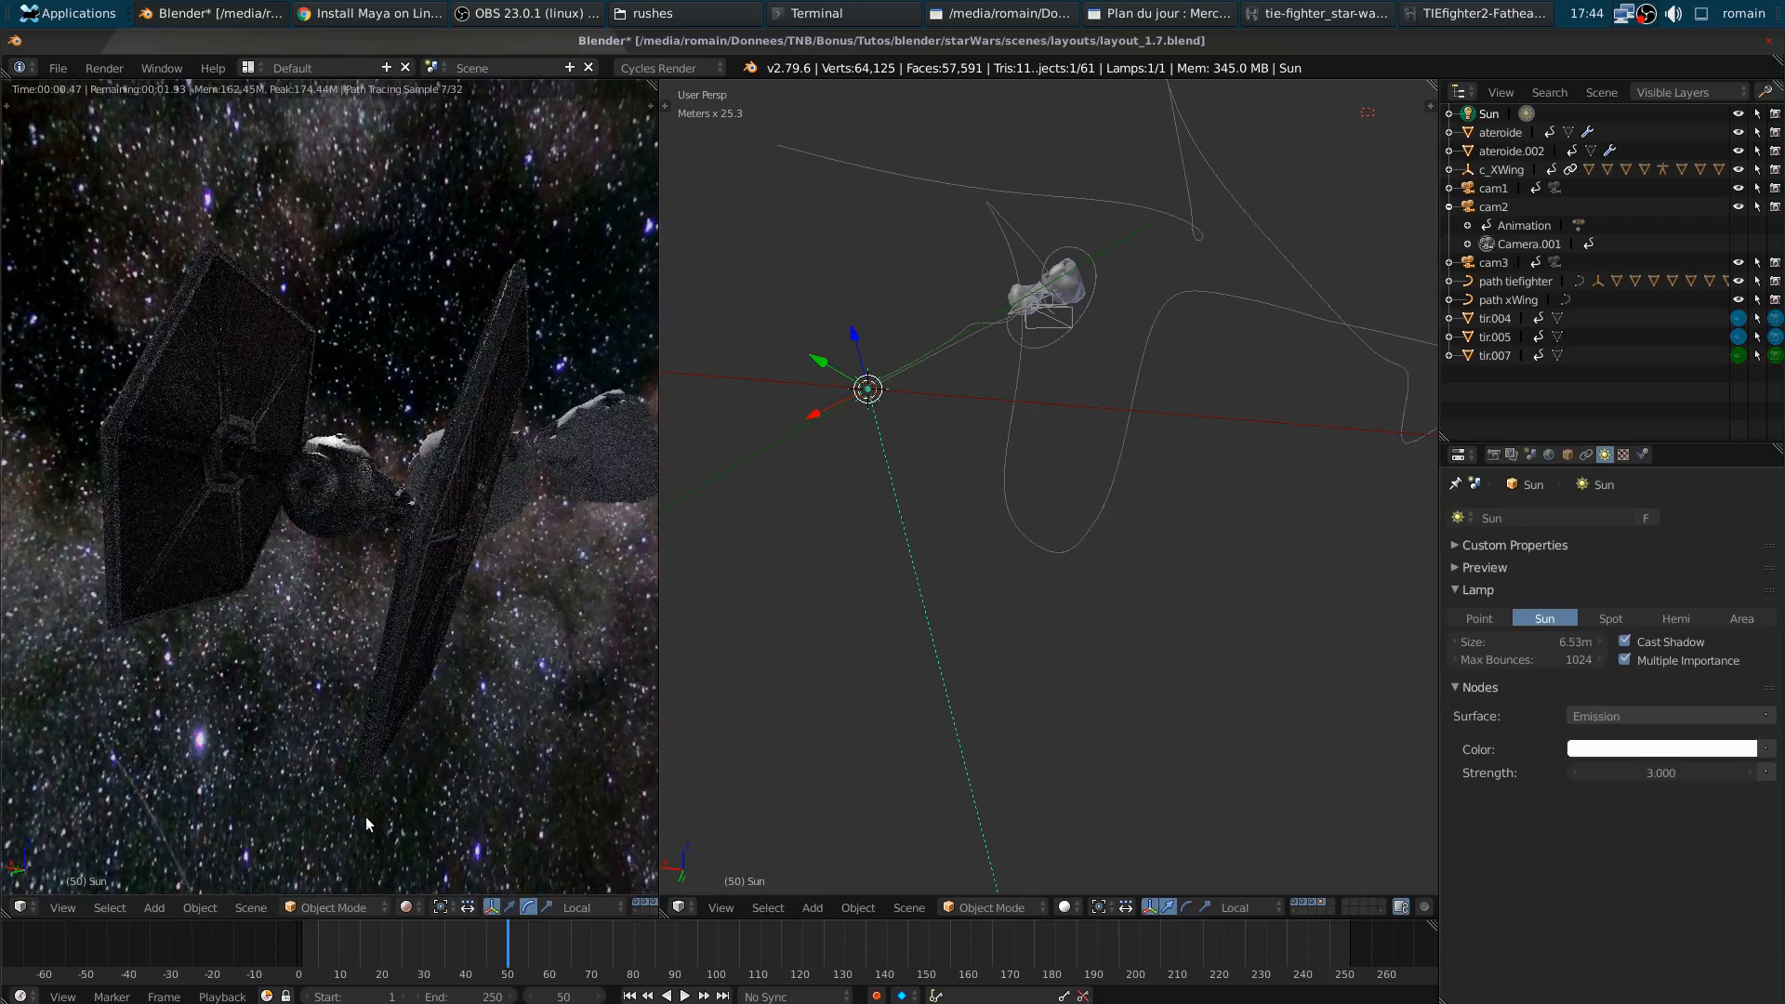
- Look through the active camera in the rendered view and scrub the animation to frame 52
key(KP_0)
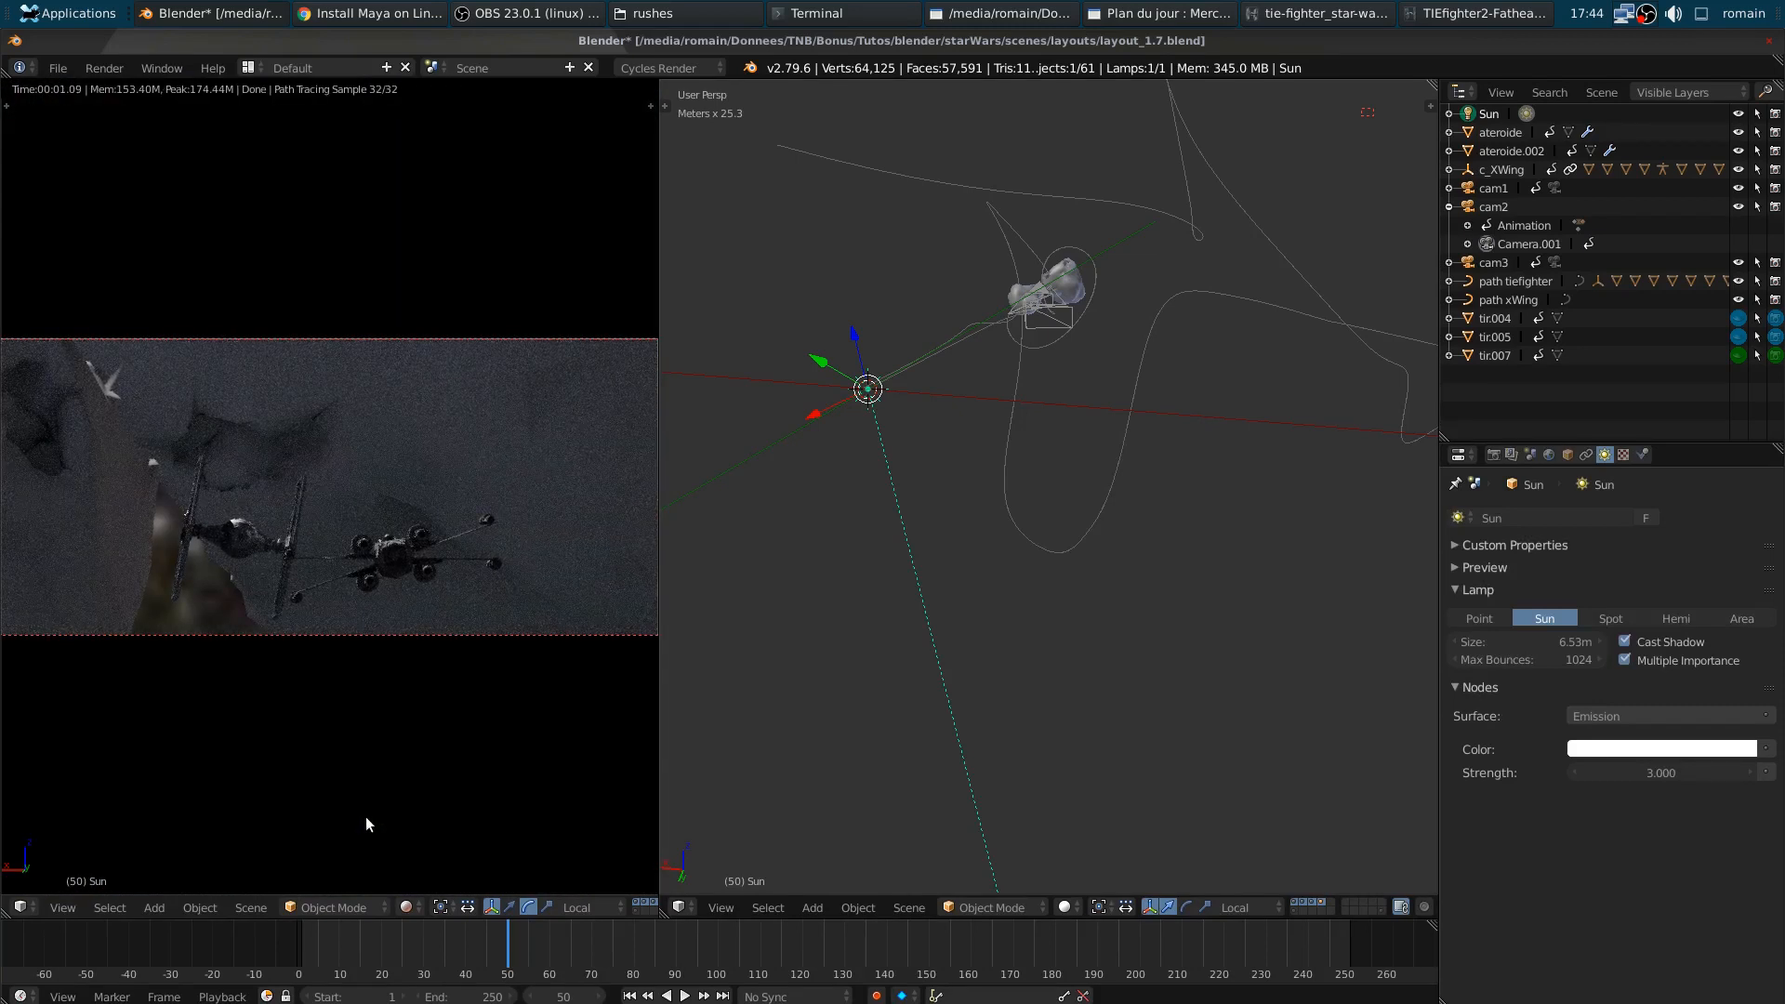
key(alt+a)
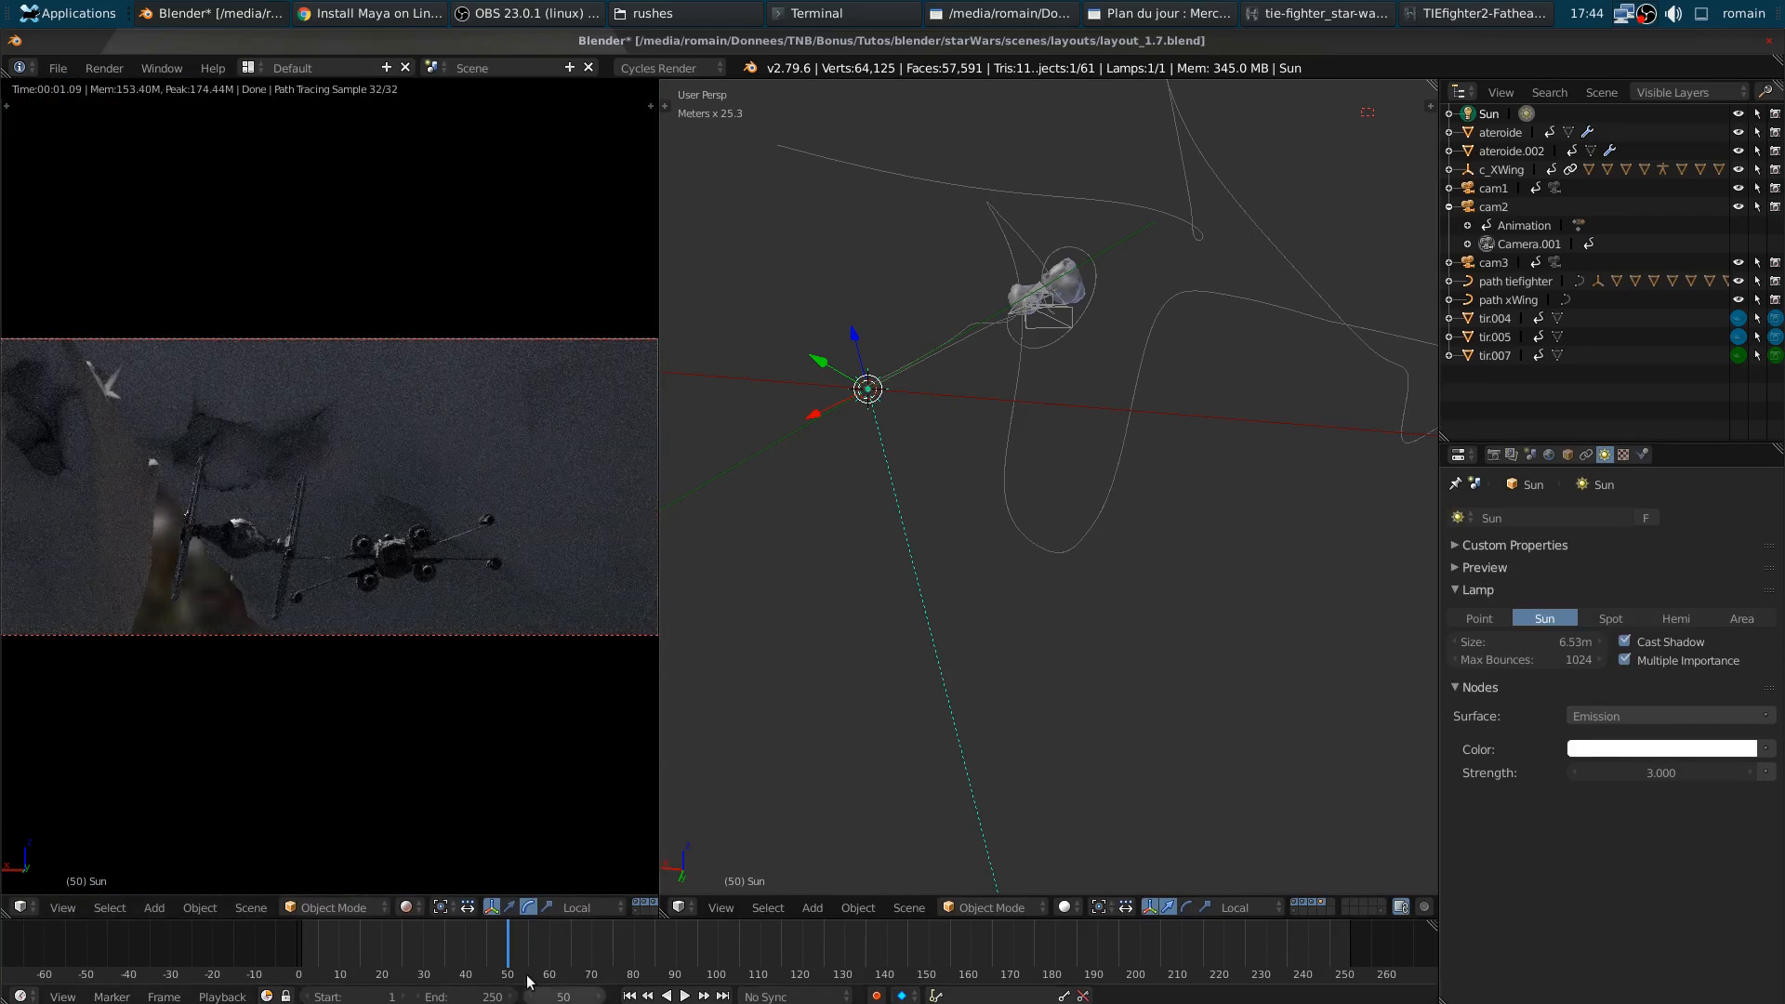
drag(556, 954, 515, 946)
- Set the Sun lamp's emission strength to 5
click(1661, 773)
text(5)
key(Return)
click(1661, 772)
text(10.0)
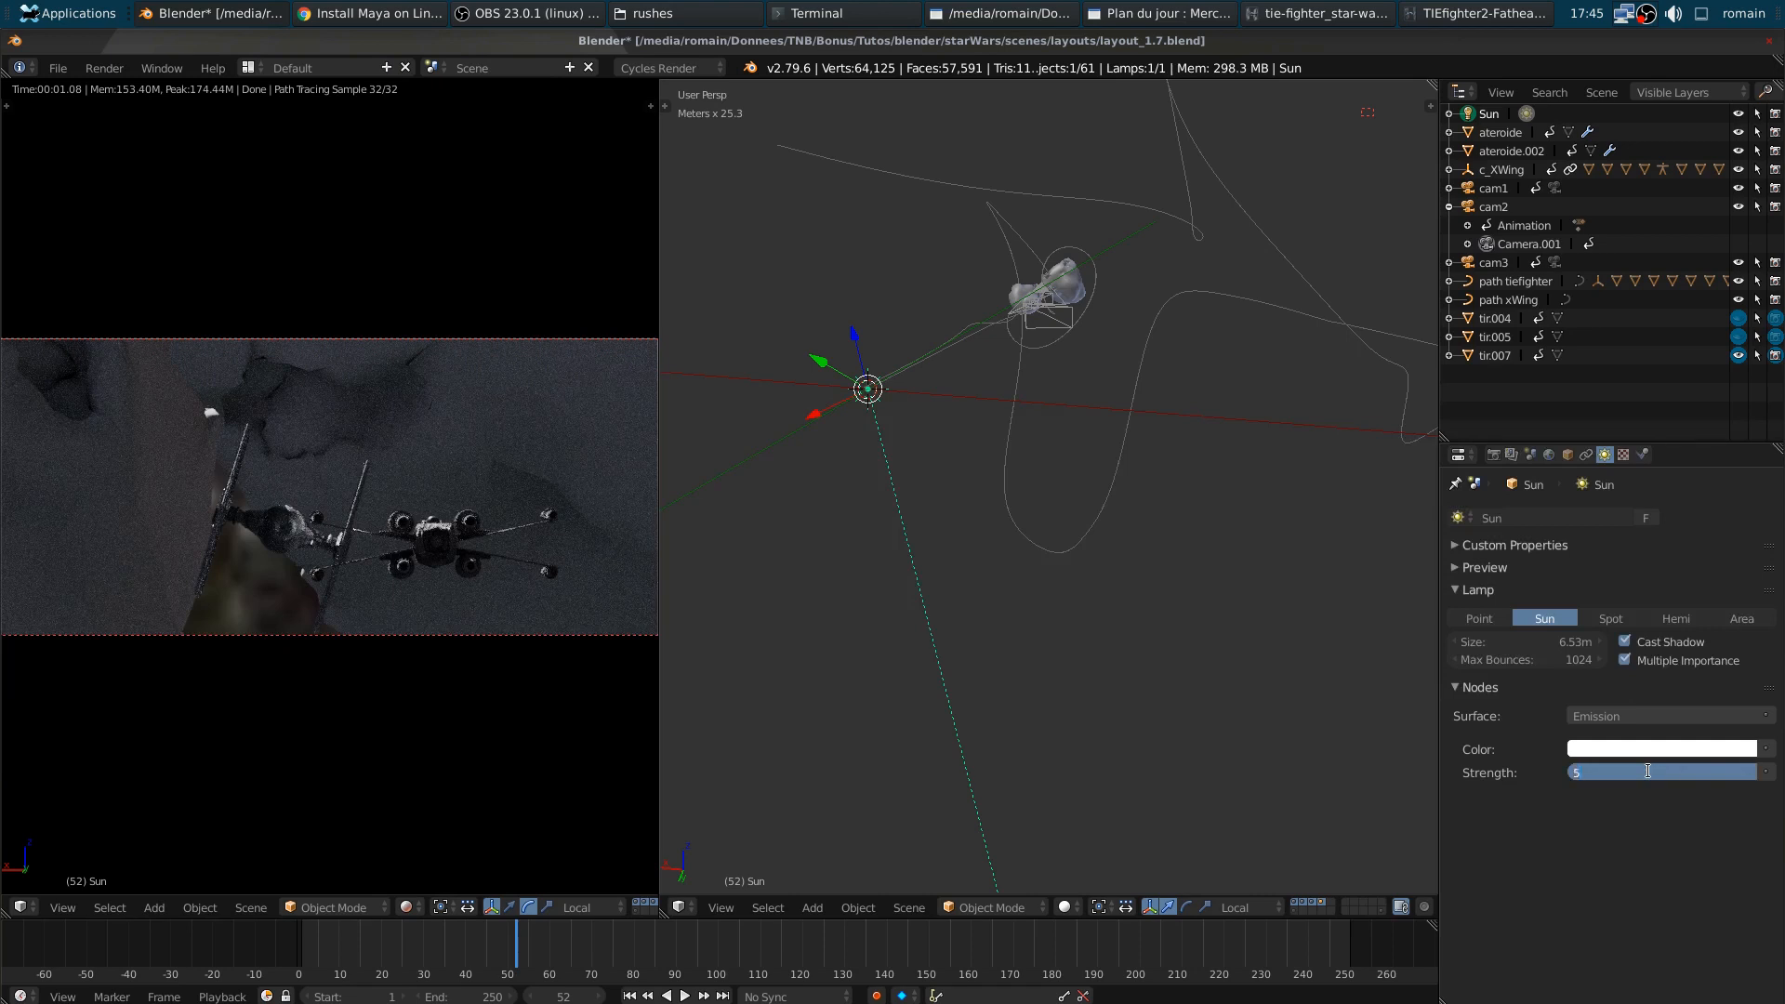
key(Escape)
click(1688, 747)
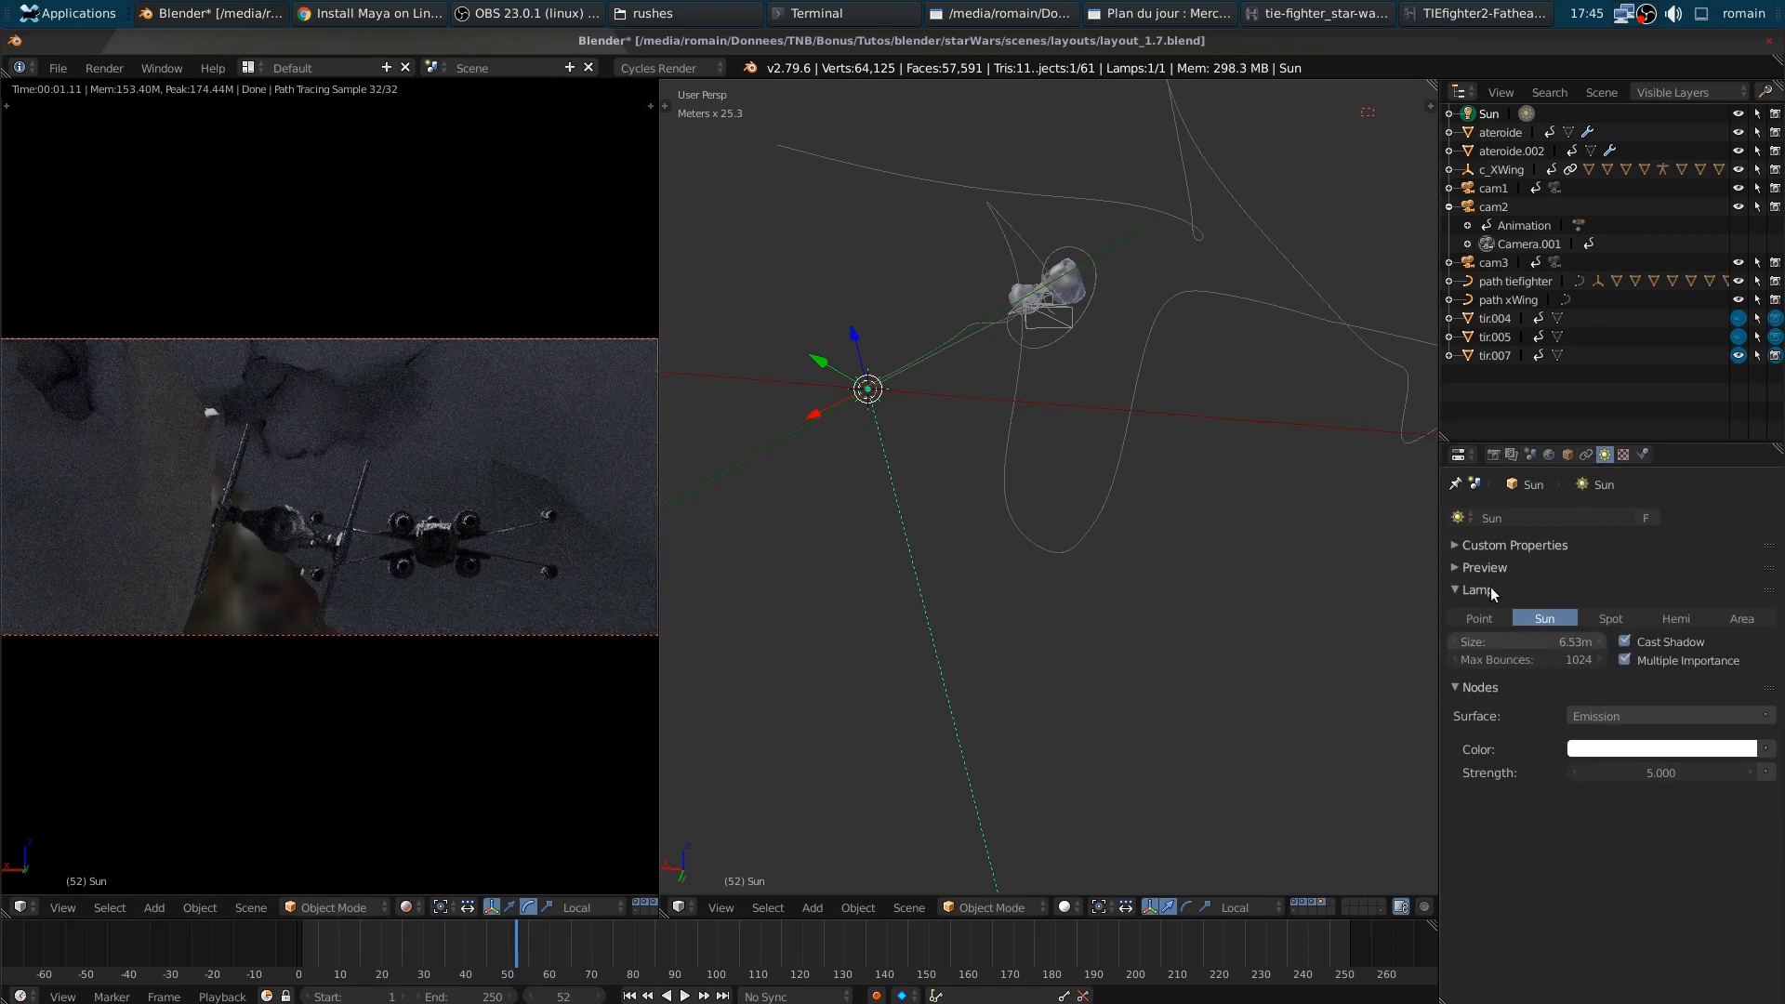
- Switch the scene's view transform to False Color and check the exposure of the shot at frame 36
click(1533, 455)
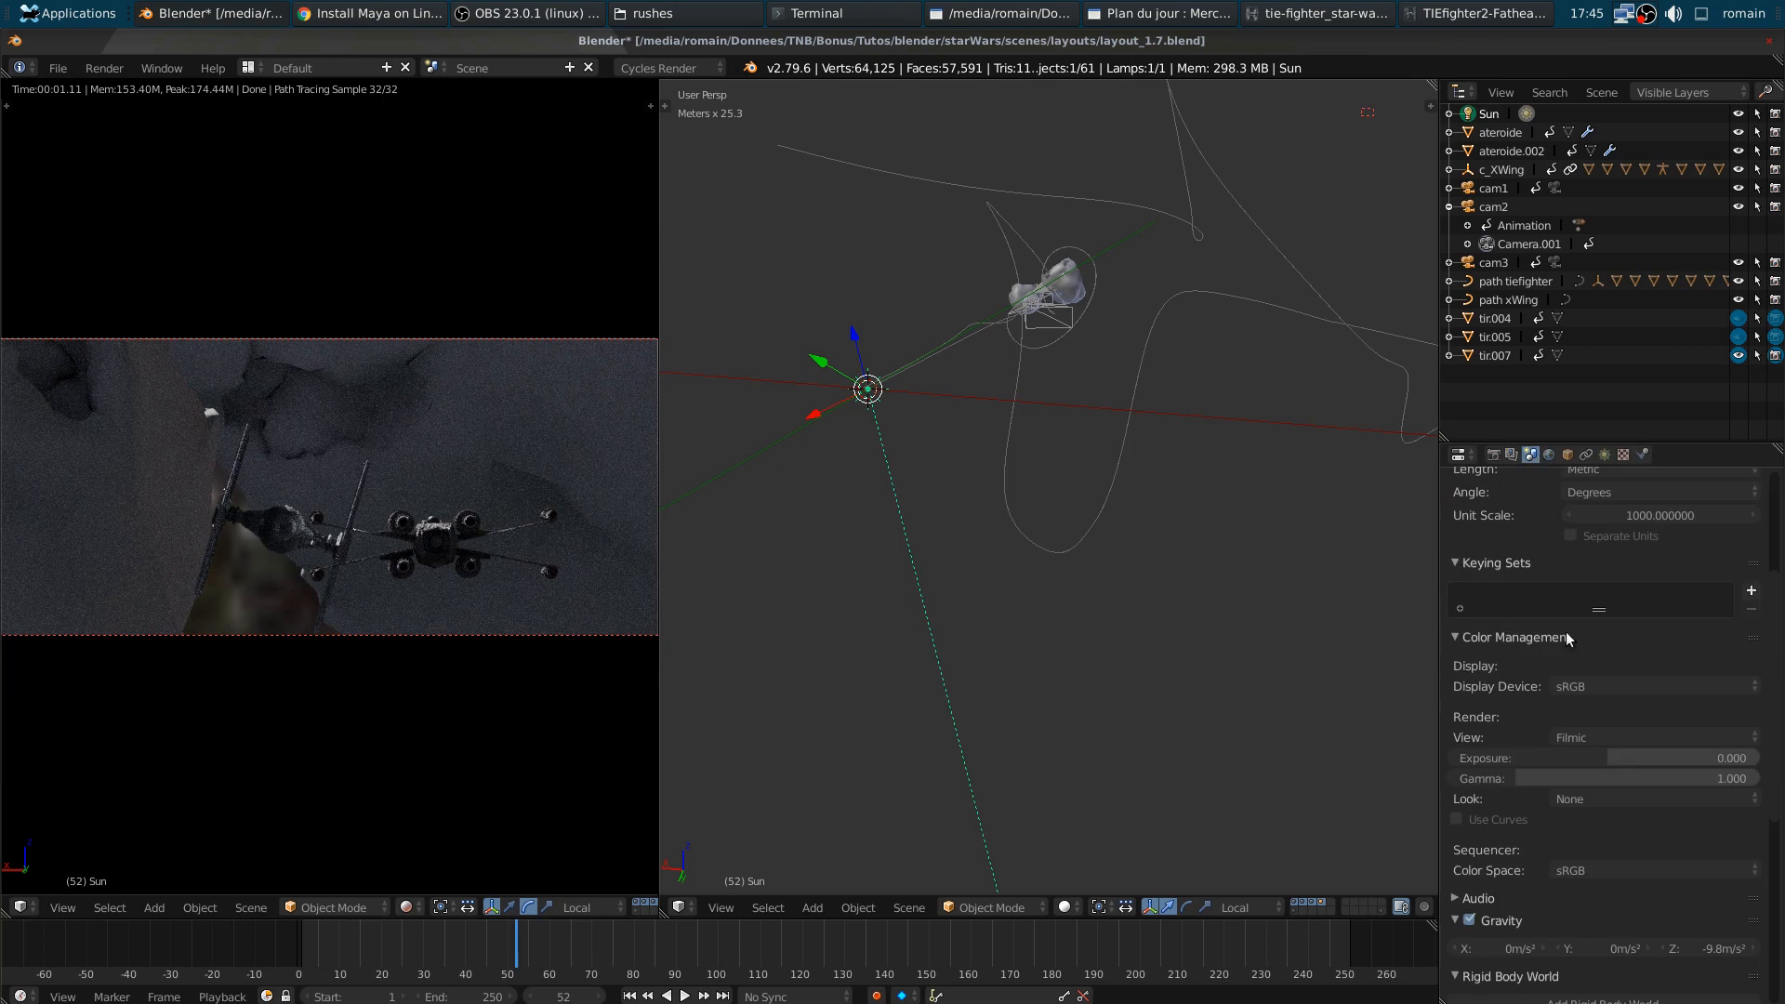
click(1611, 871)
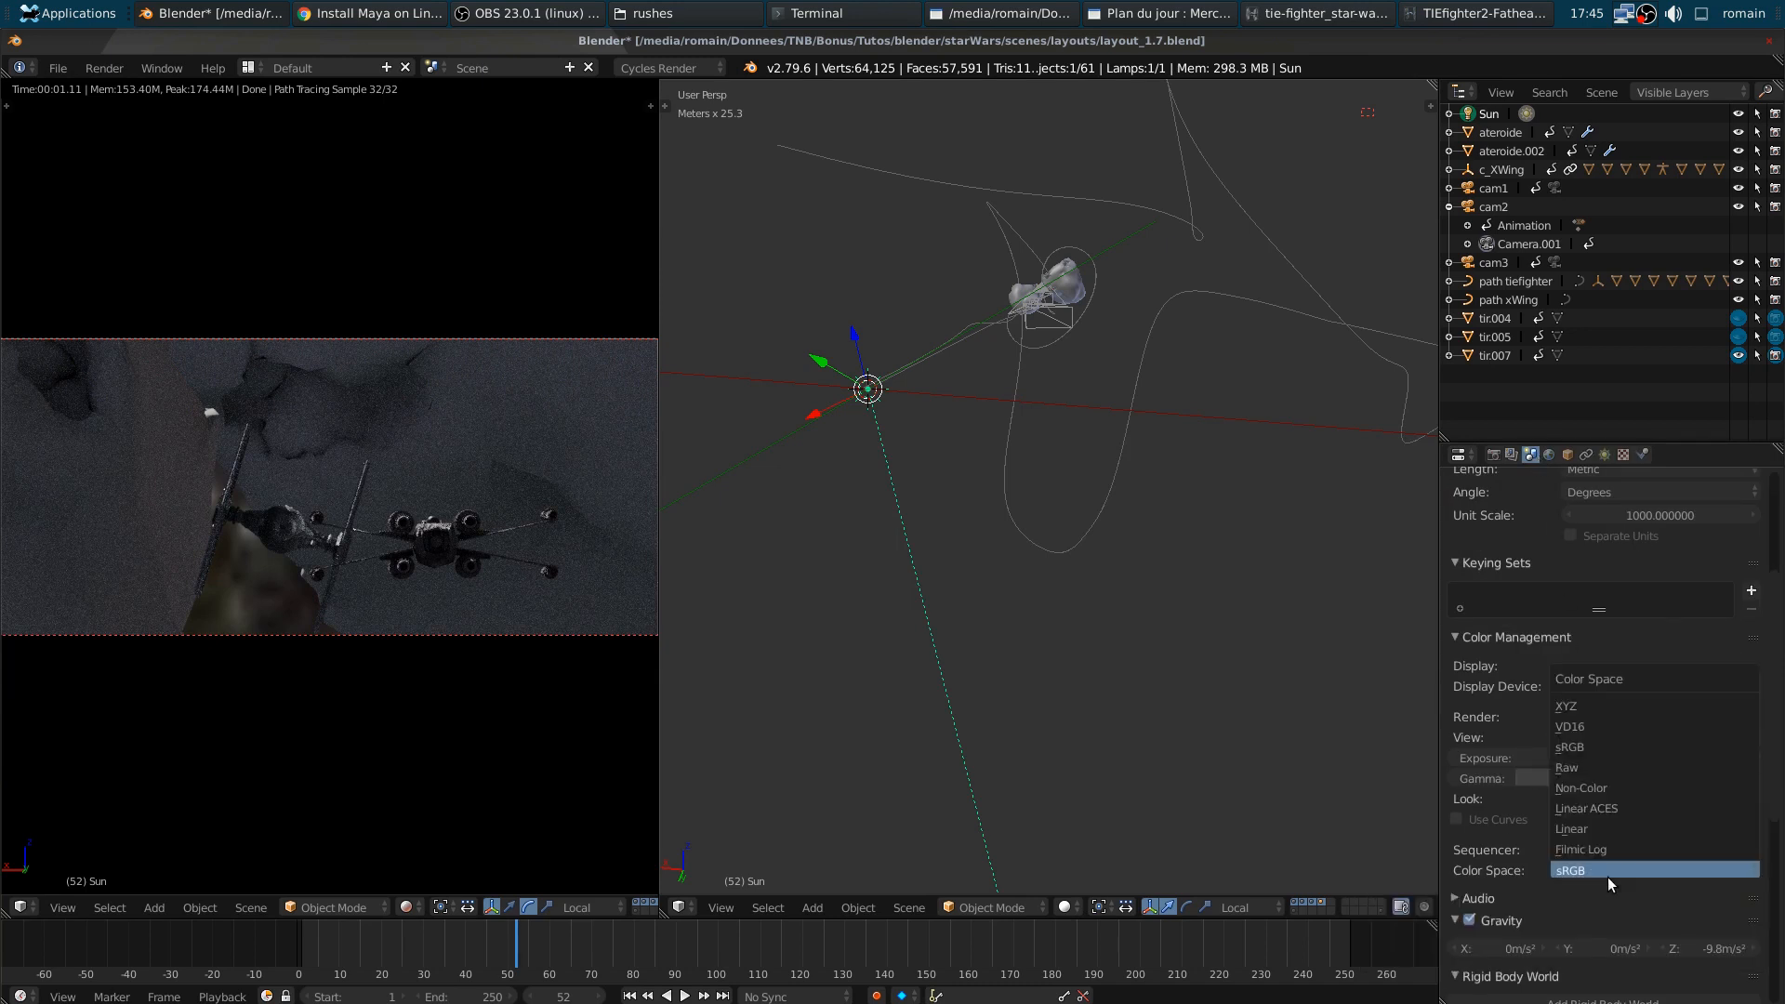
click(1609, 876)
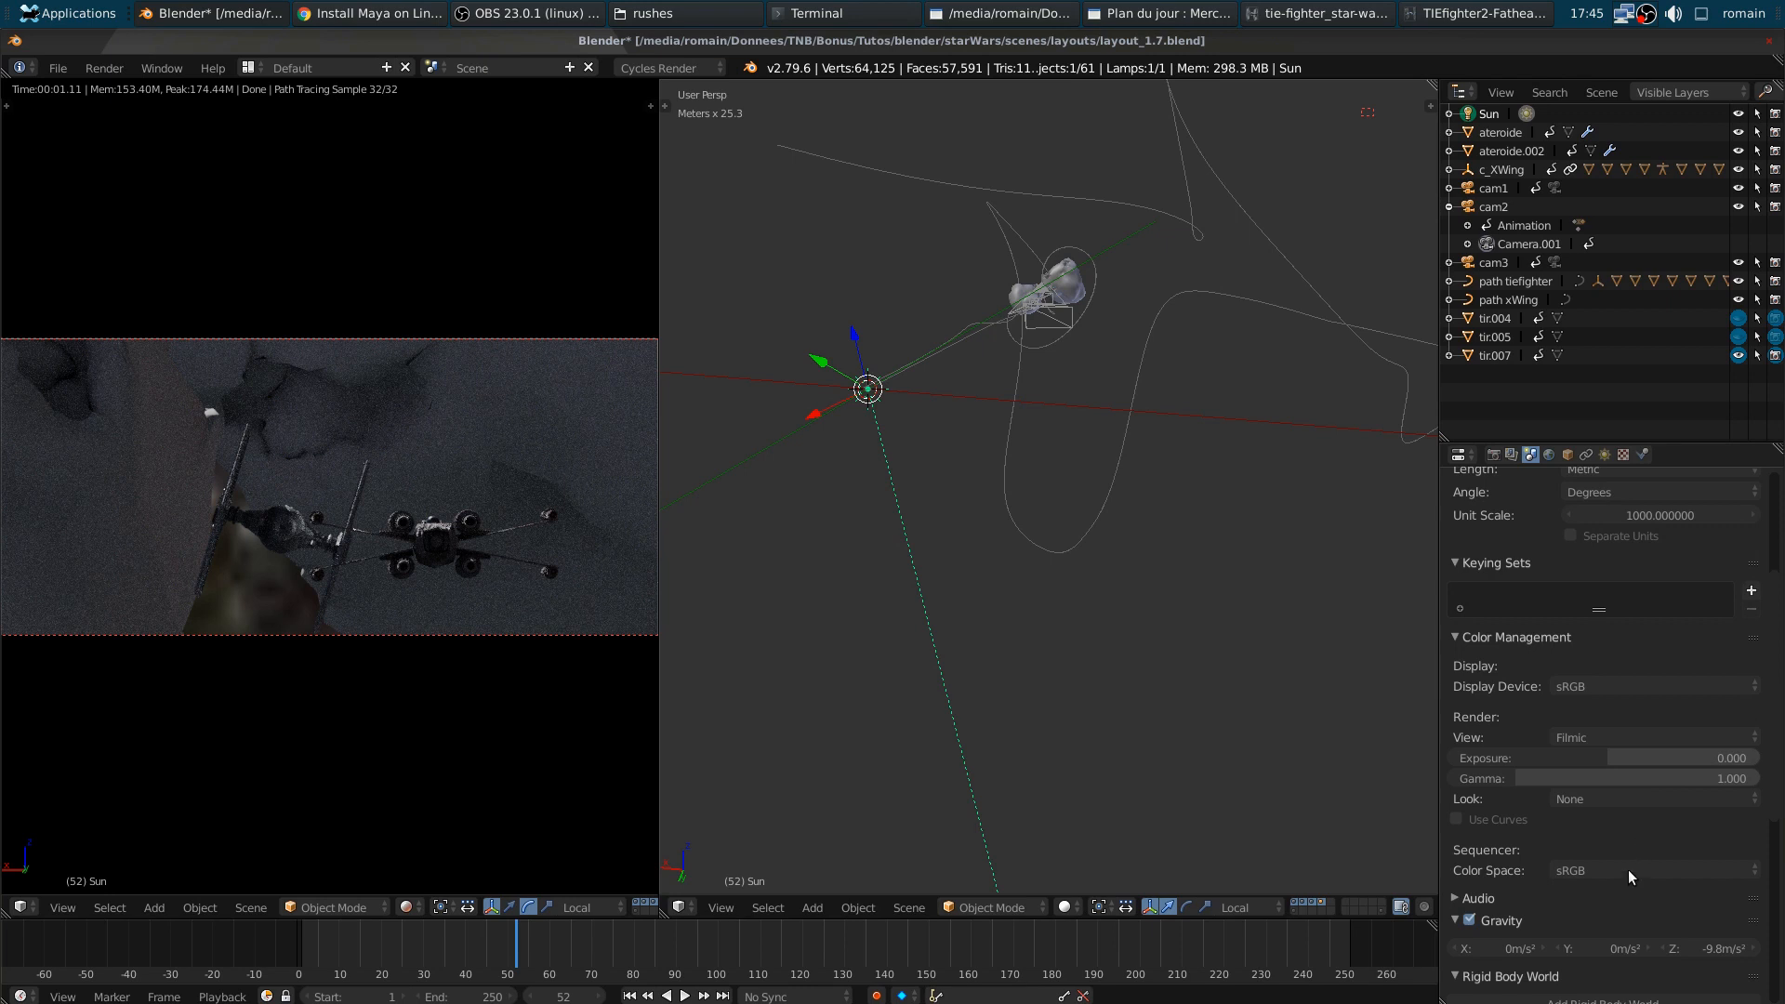
scroll(1779, 802, up, 1)
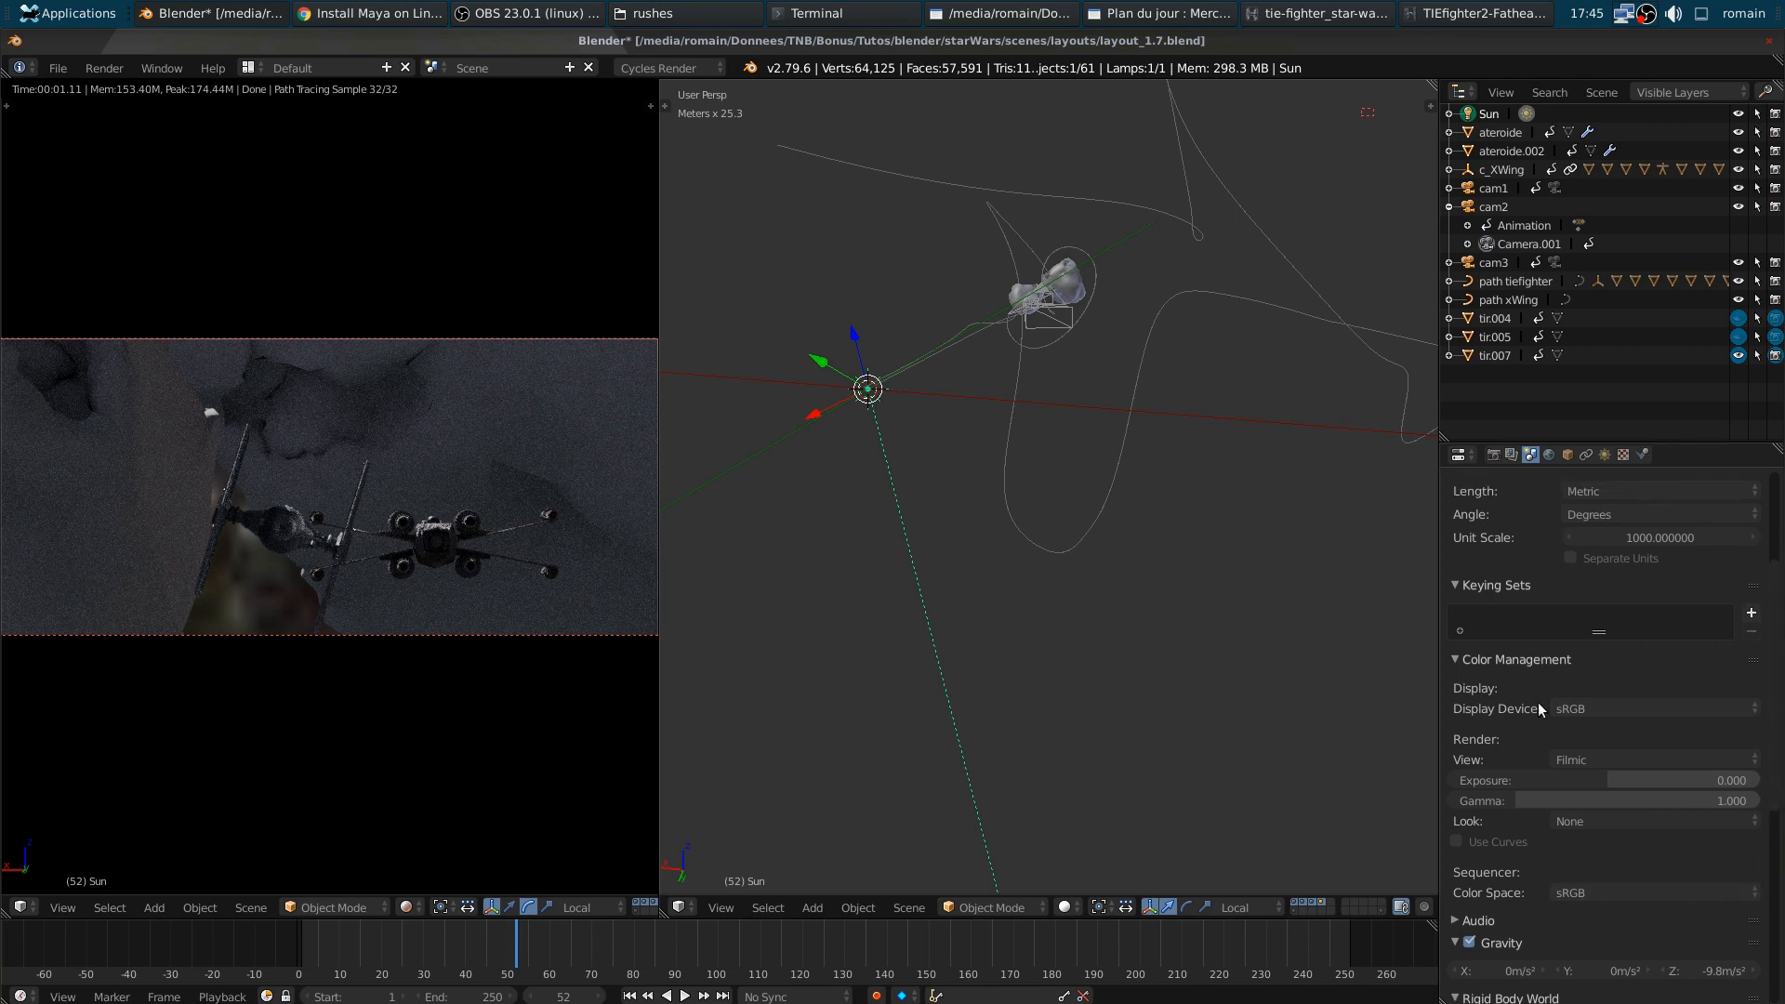
click(1605, 758)
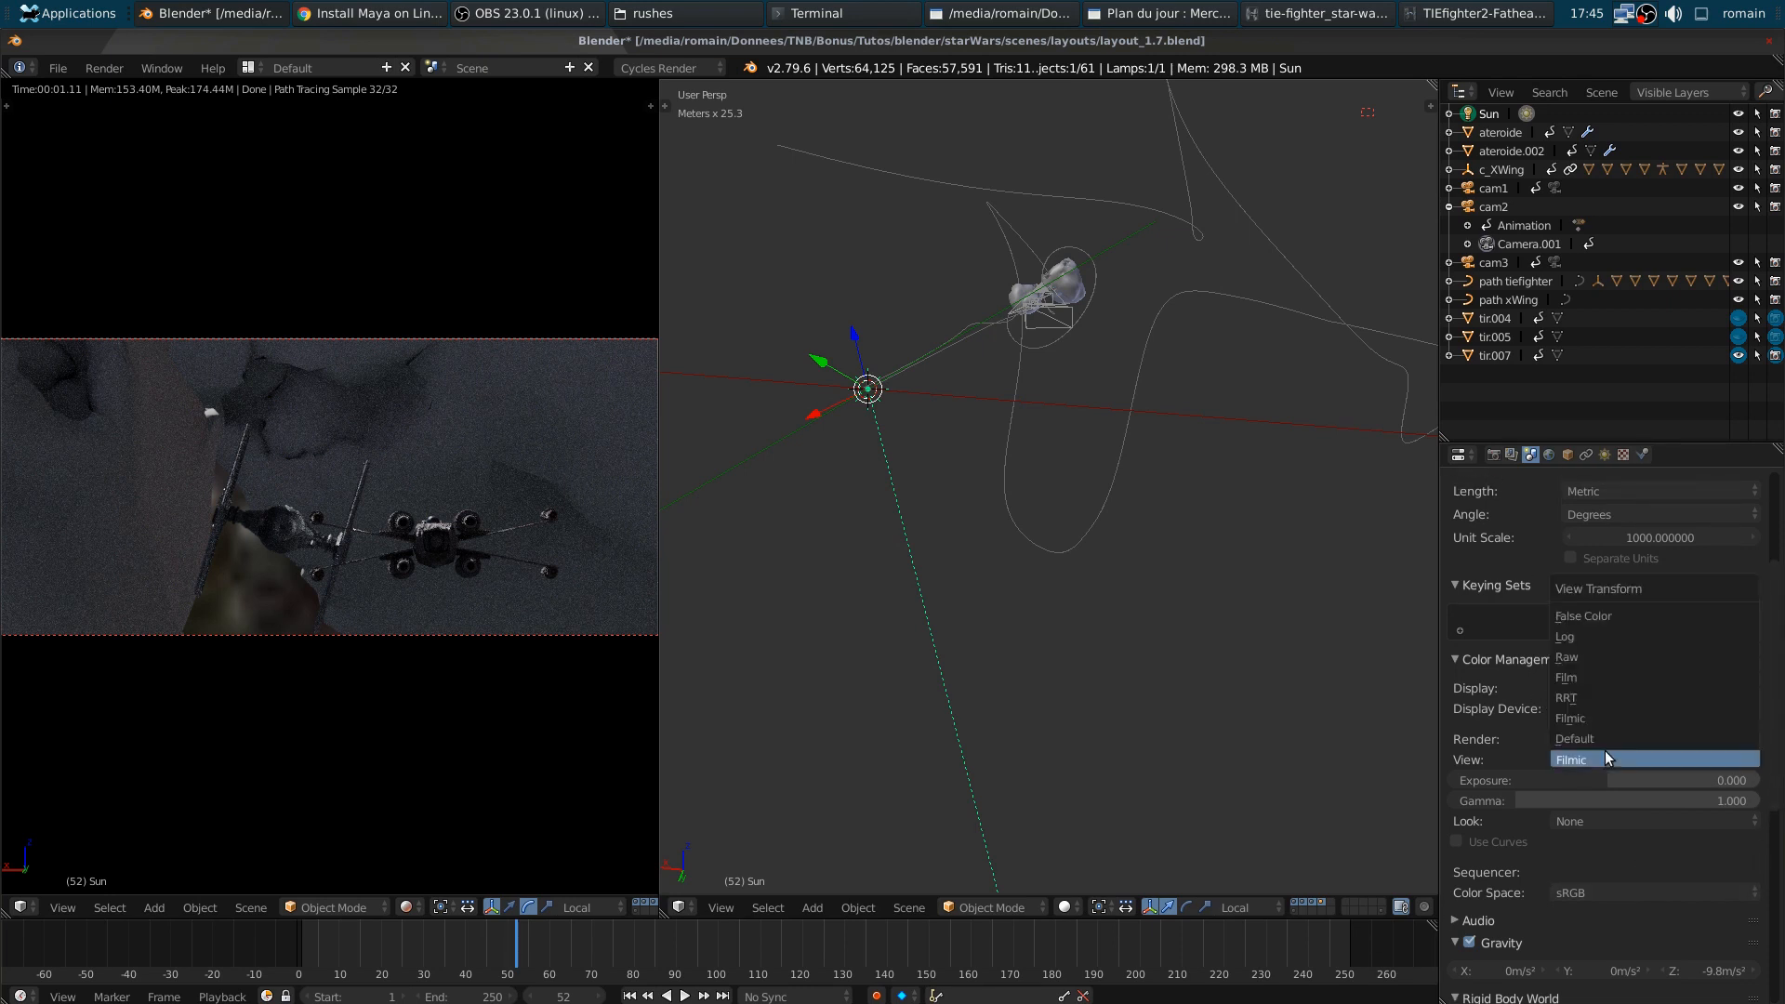
click(1605, 617)
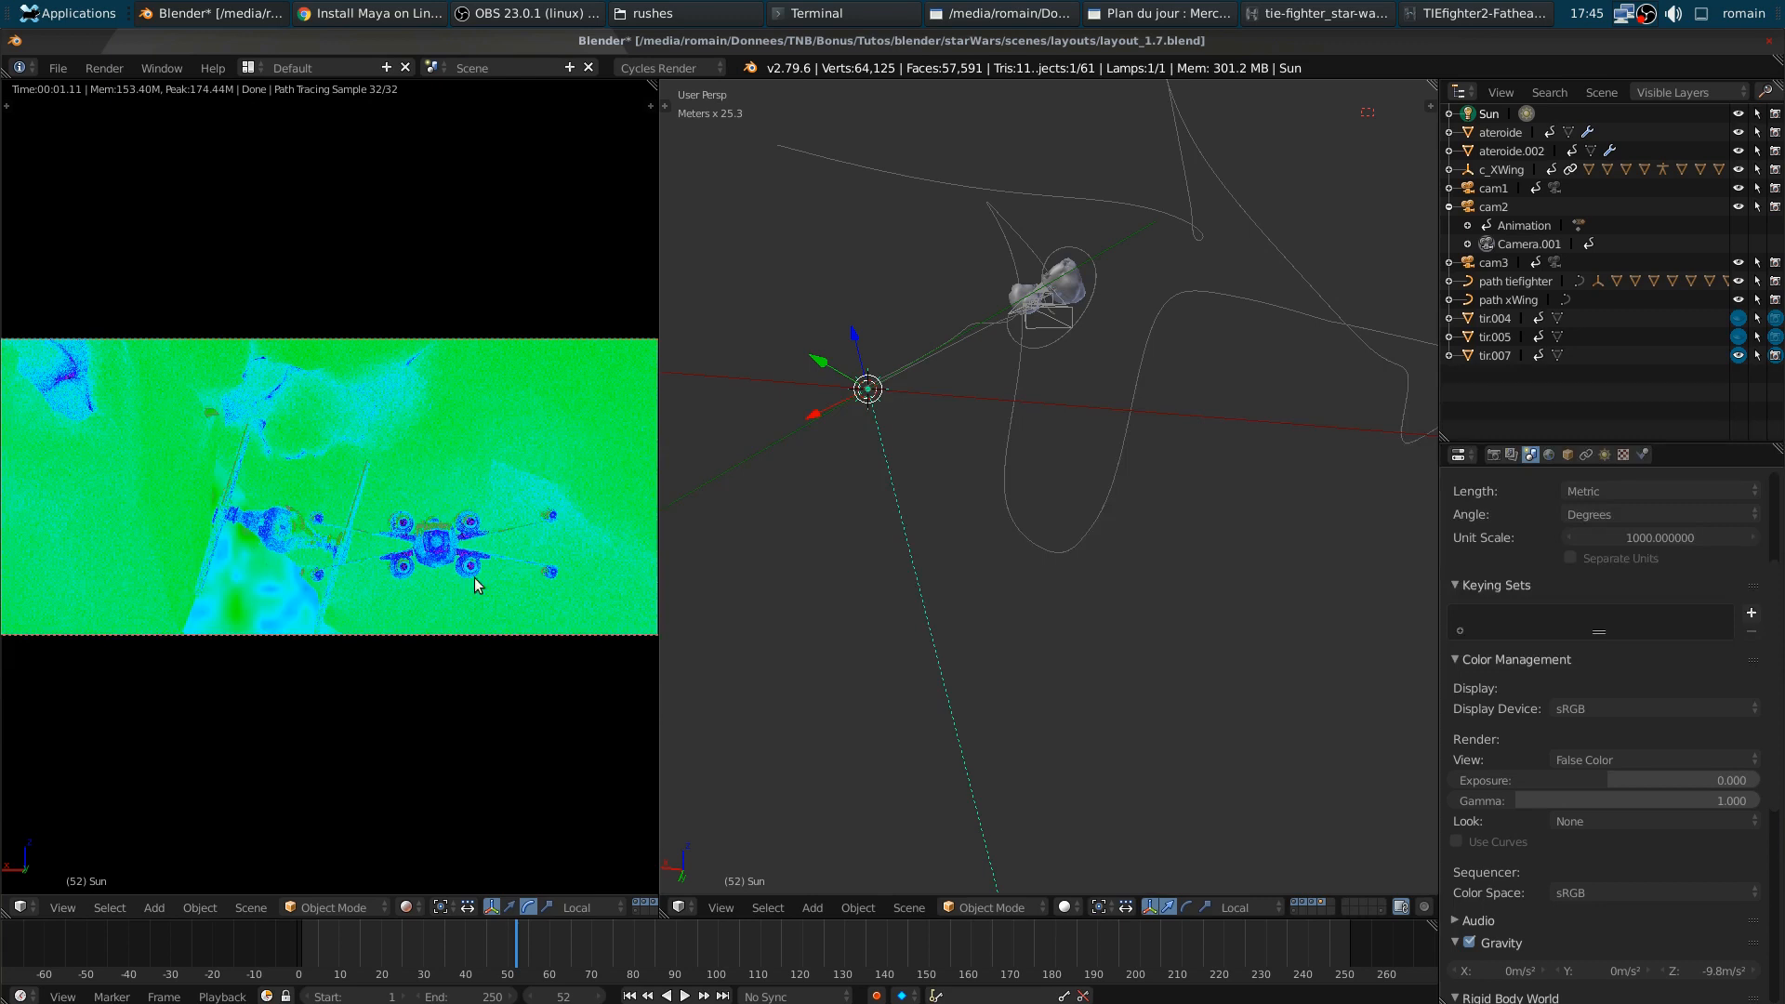
click(381, 929)
drag(367, 926, 448, 948)
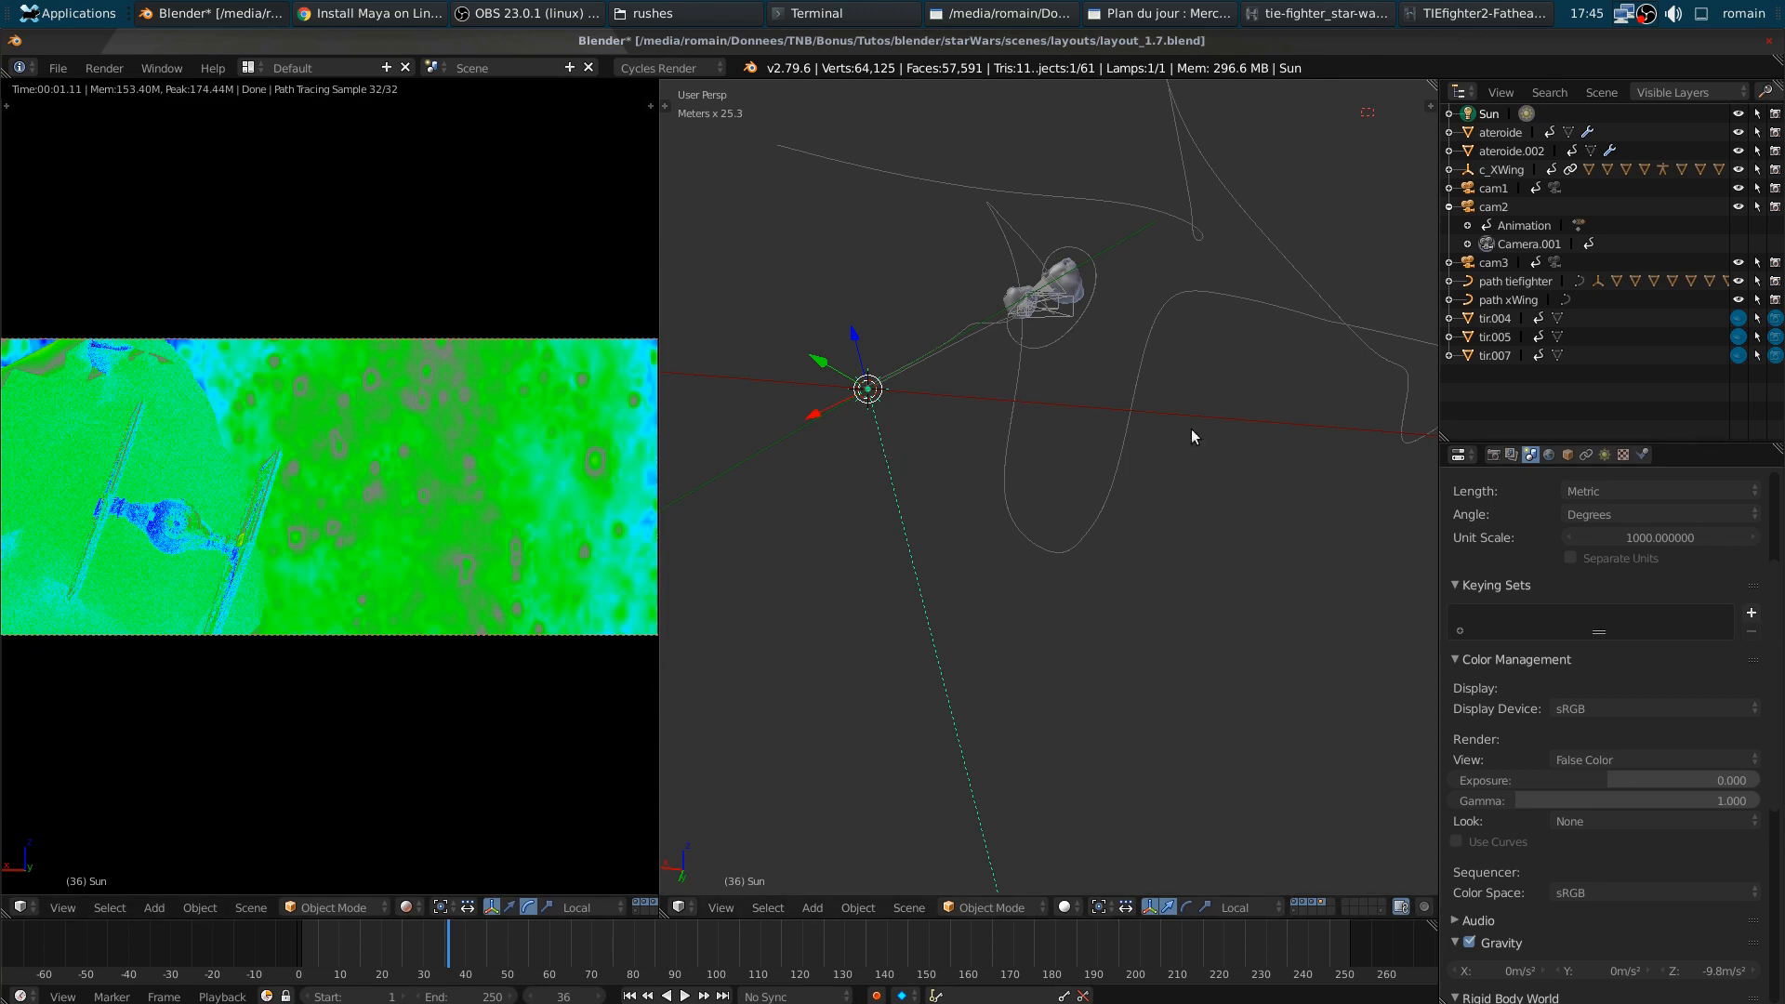
- Test the Sun lamp's emission strength at 50 and 15, and set it to 10
click(1604, 454)
click(1663, 771)
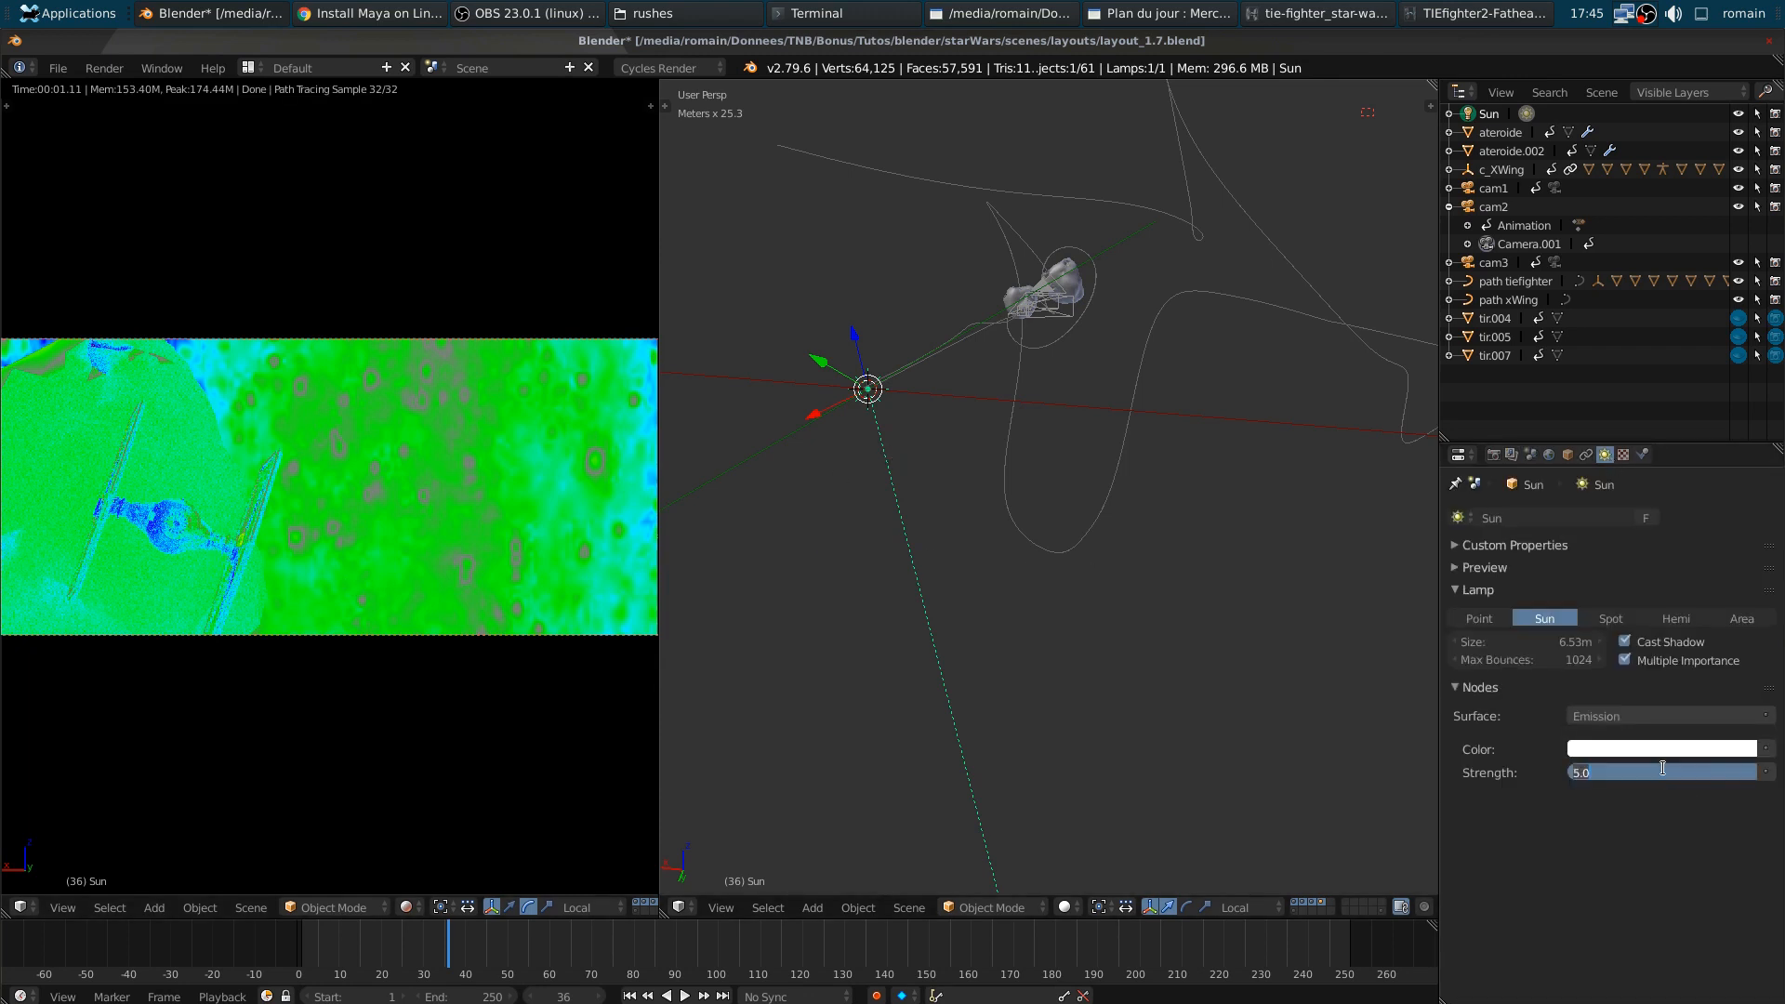
text(50)
key(Return)
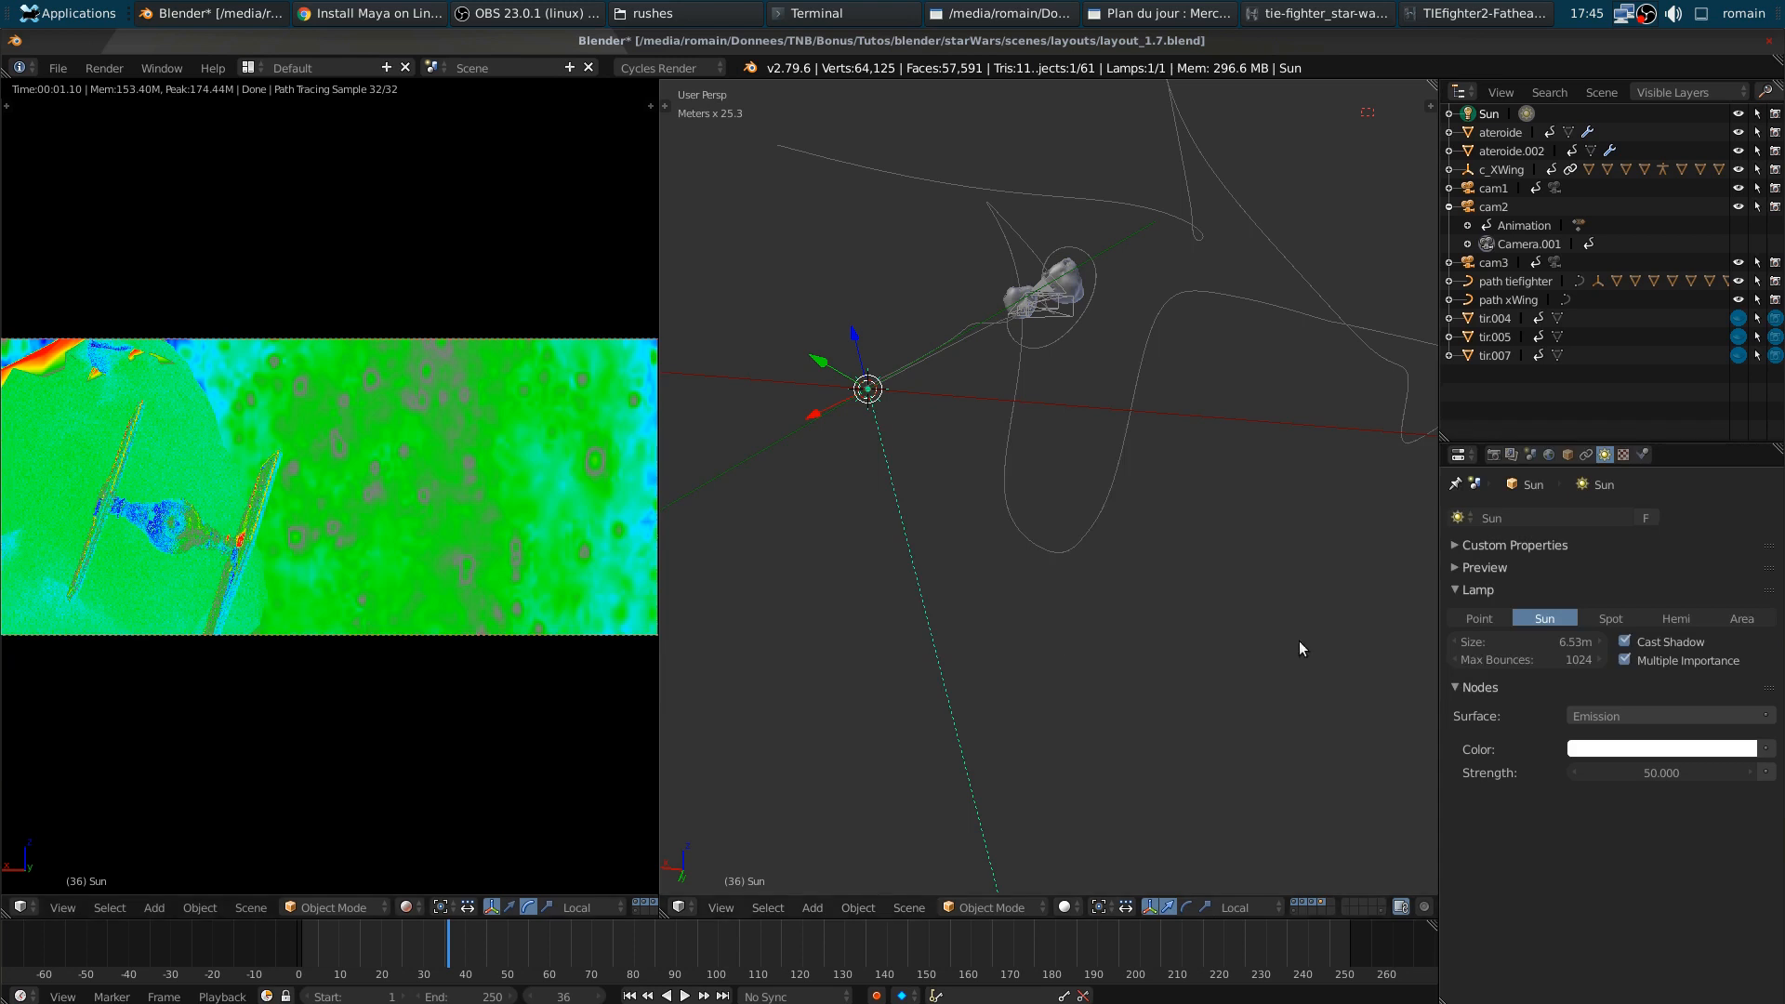
click(1663, 771)
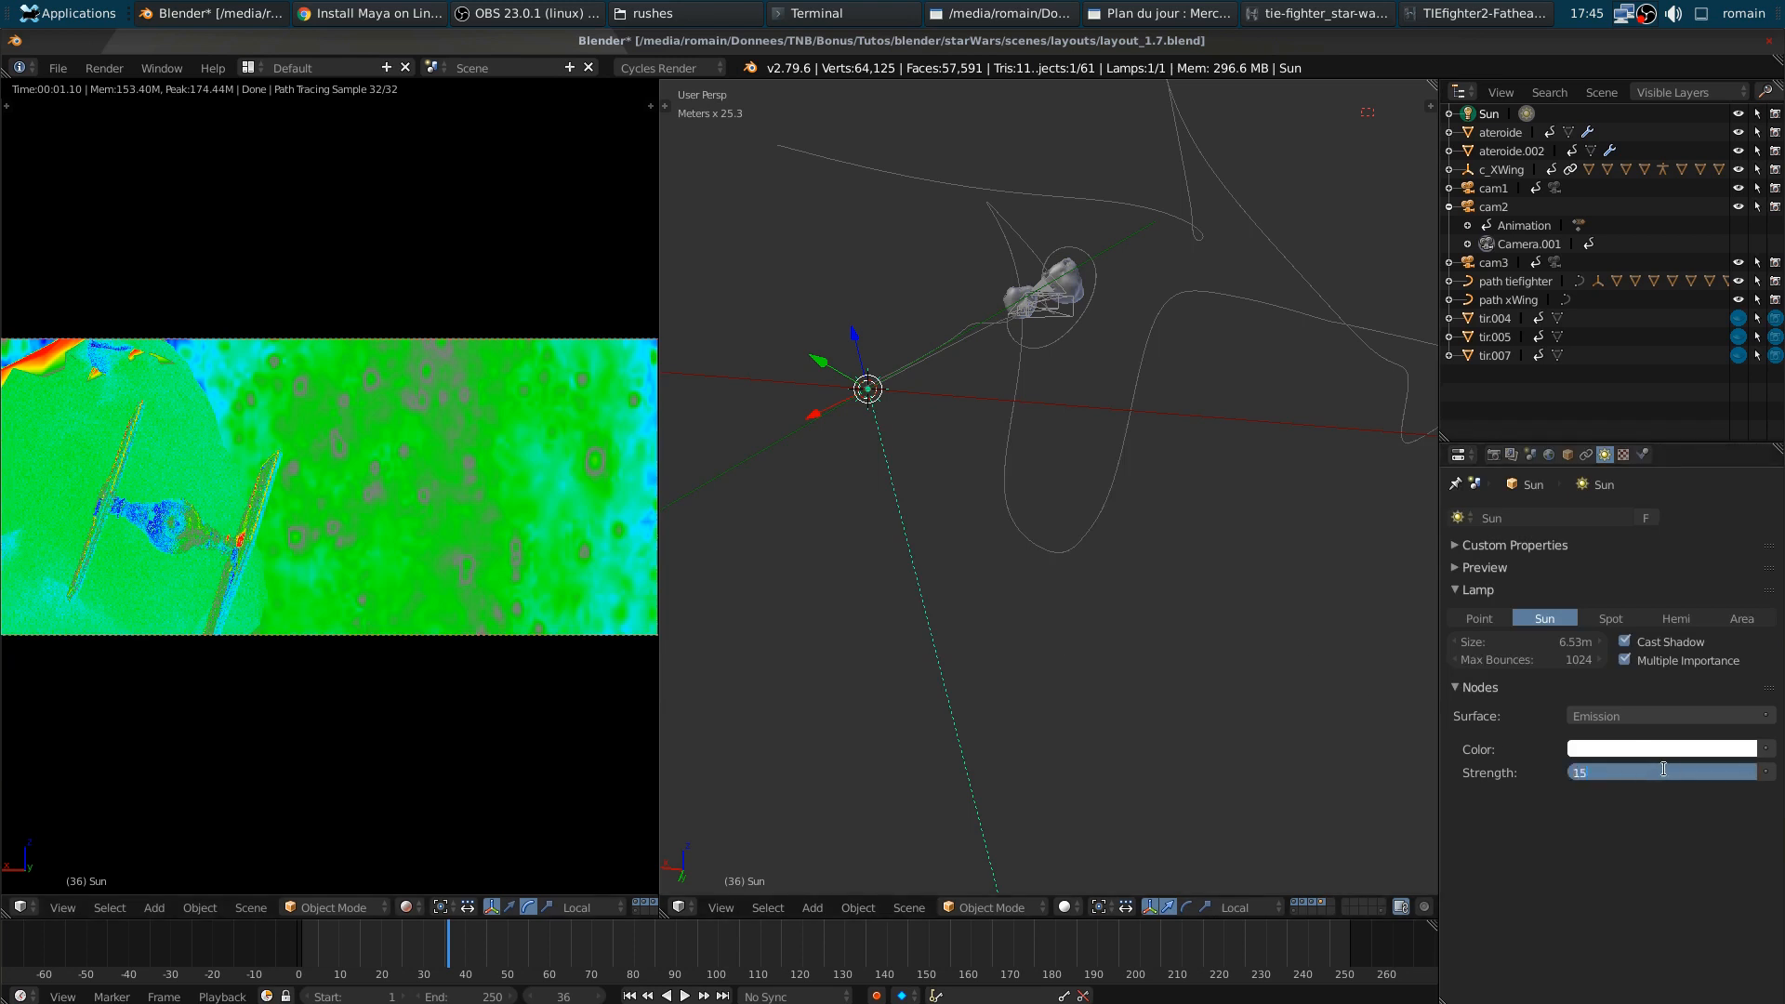
key(Return)
click(1658, 770)
text(10)
key(Return)
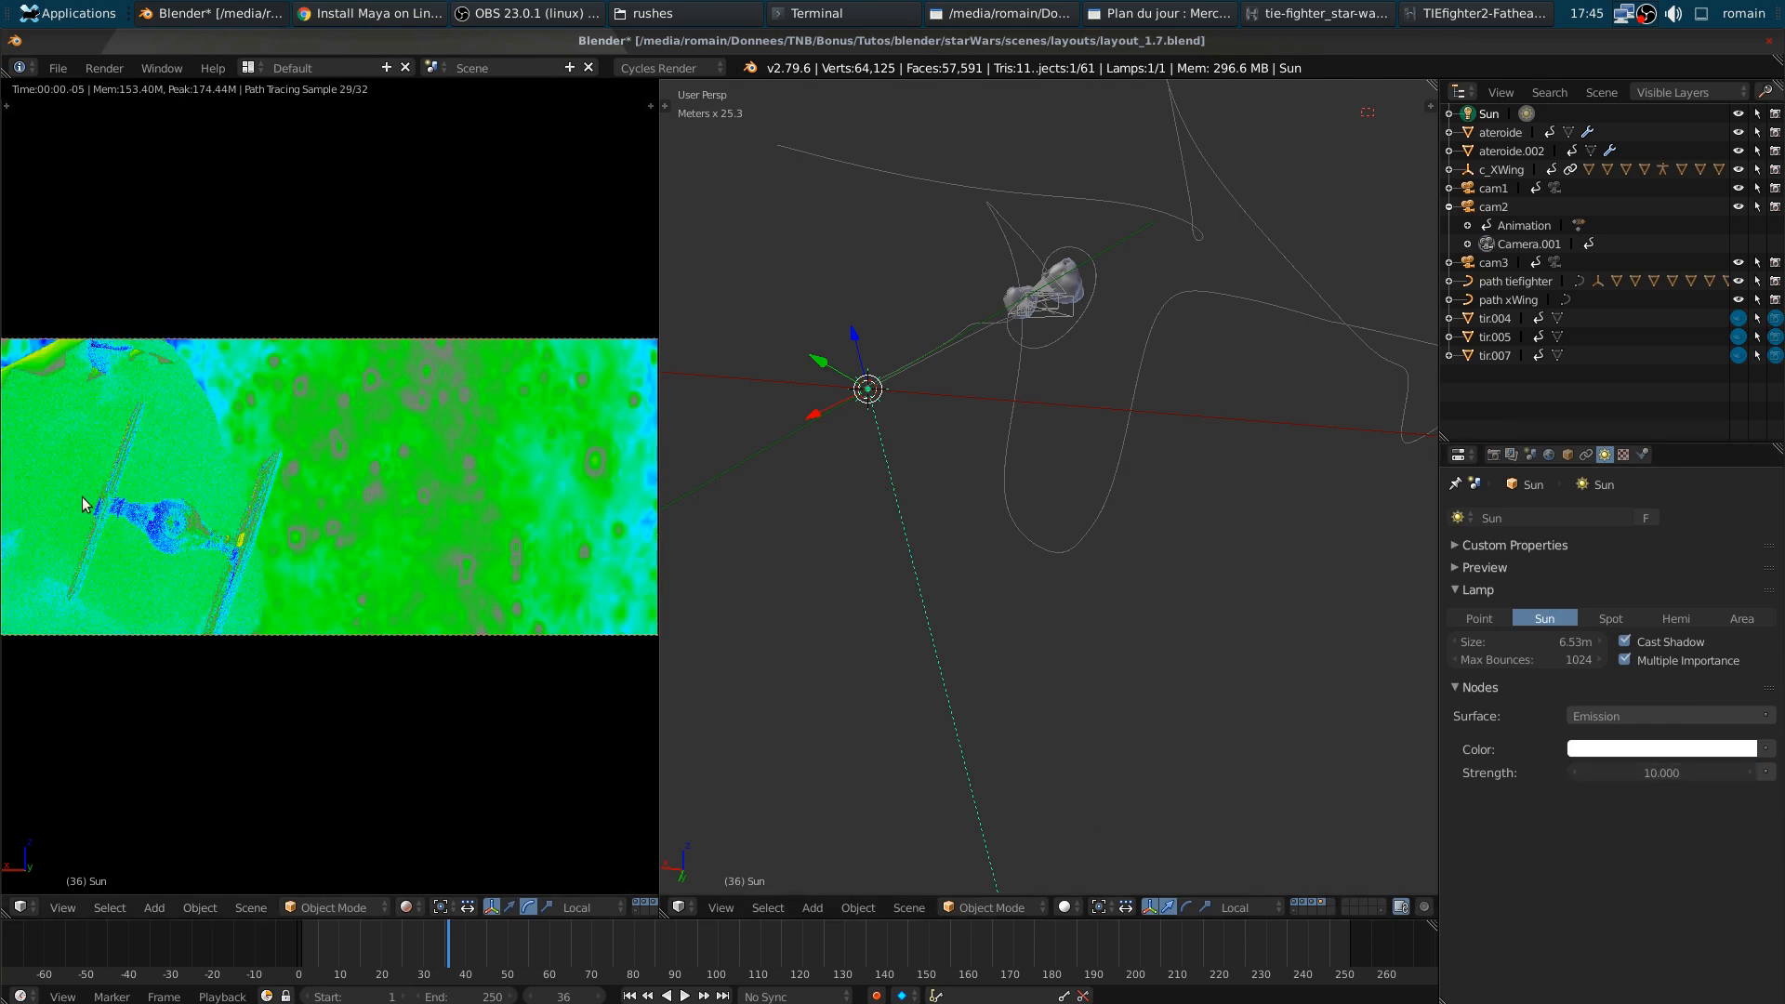
- Set the scene's view transform back to Filmic and show the camera view in rendered shading
key(shift+z)
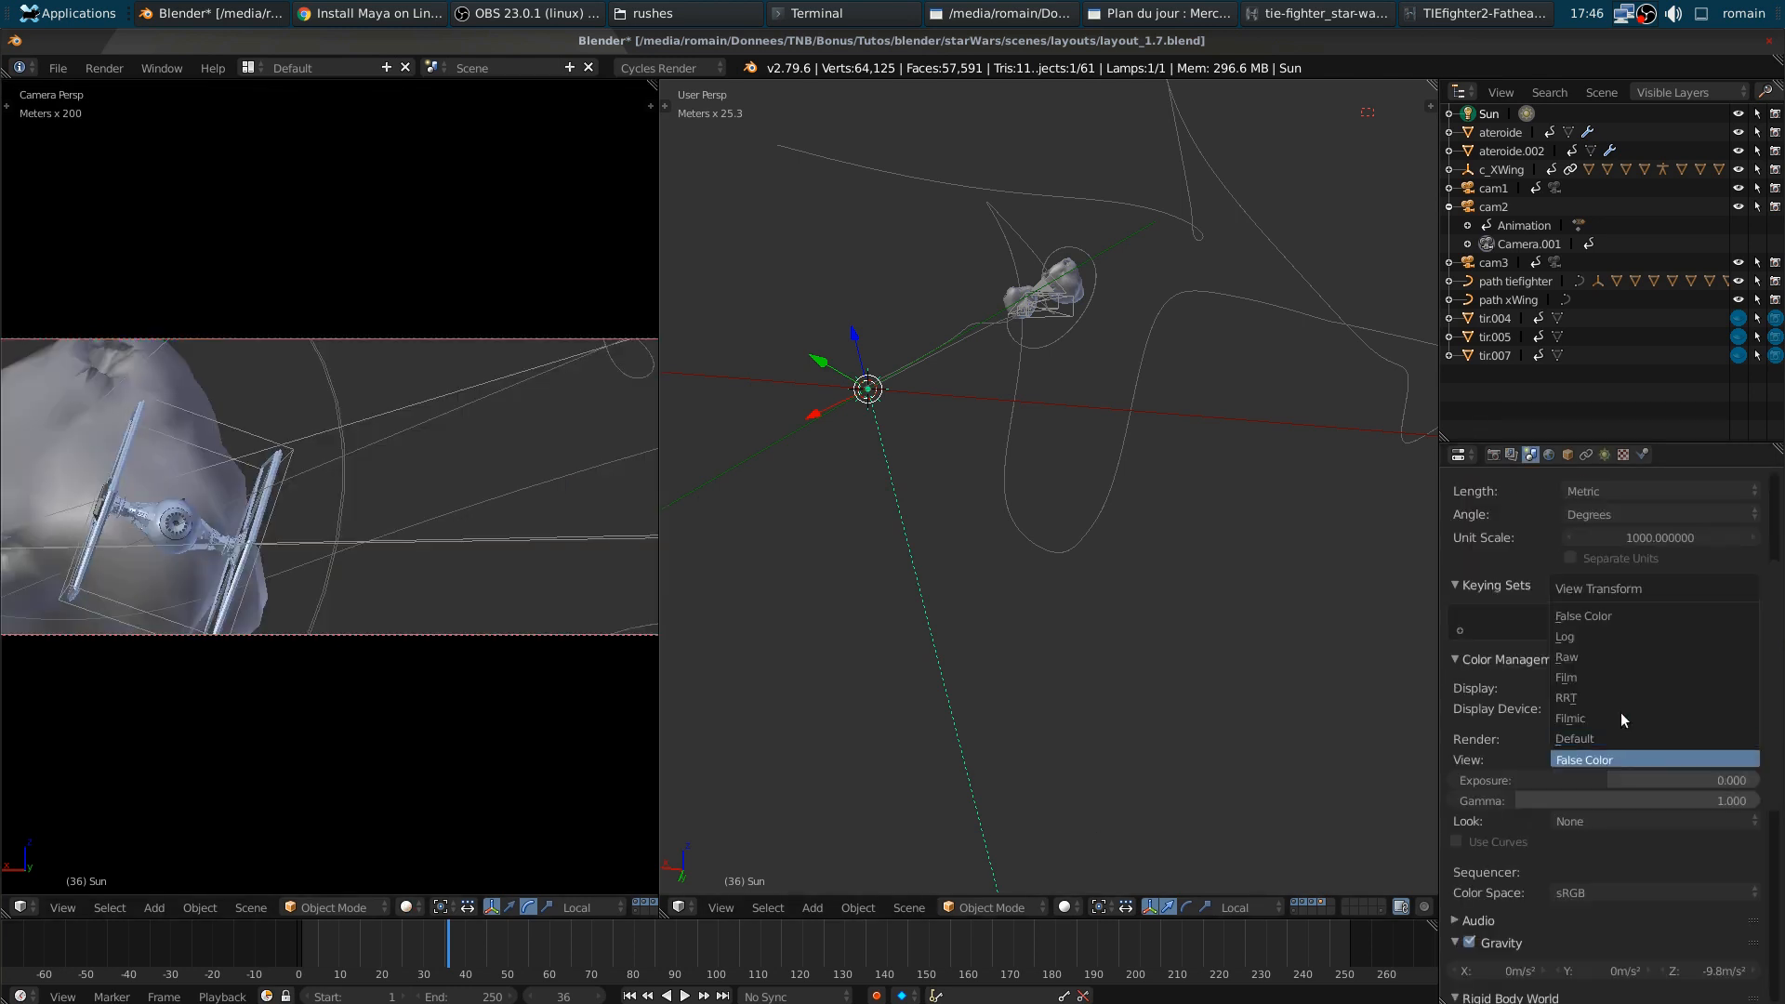
click(1620, 711)
key(shift+z)
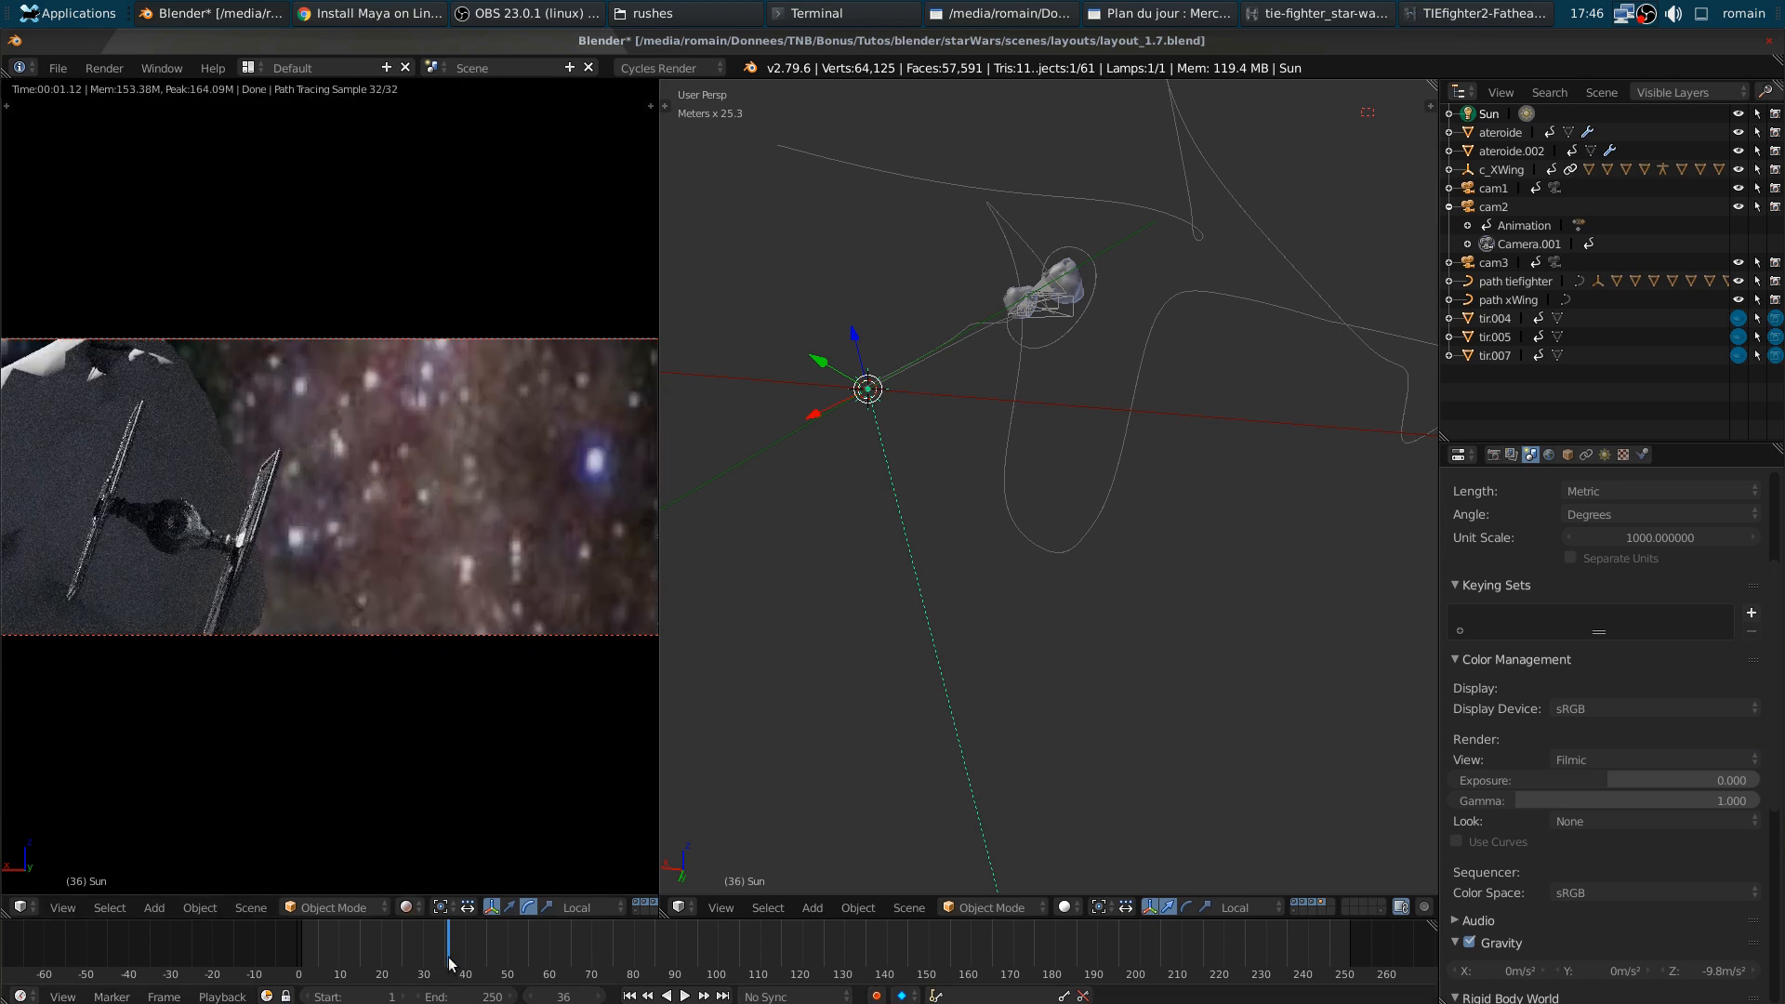
- Play the rendered camera animation up to frame 42 and save the file
key(alt+a)
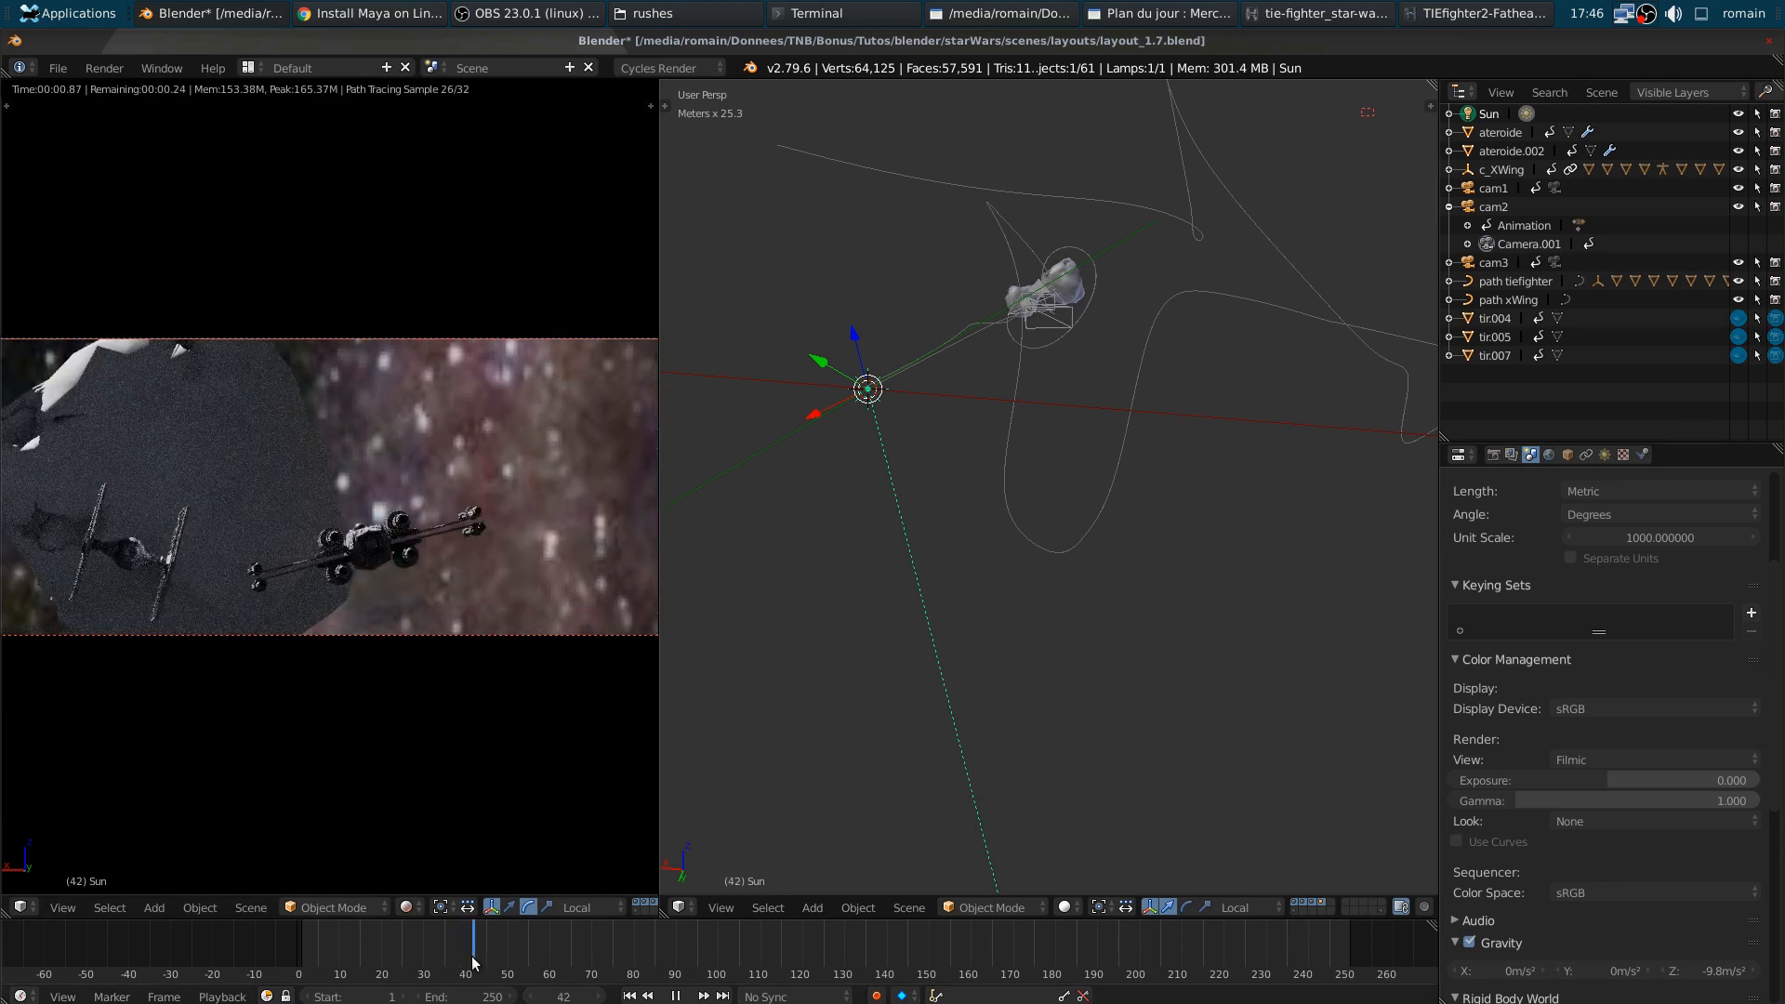
key(alt+a)
key(ctrl+s)
- Rename the Sun lamp as "key sun" in the scene's object list
key(a)
mouse_move(945, 521)
shift+middle_down()
mouse_move(1039, 636)
mouse_move(962, 539)
shift+middle_up()
right_click(951, 561)
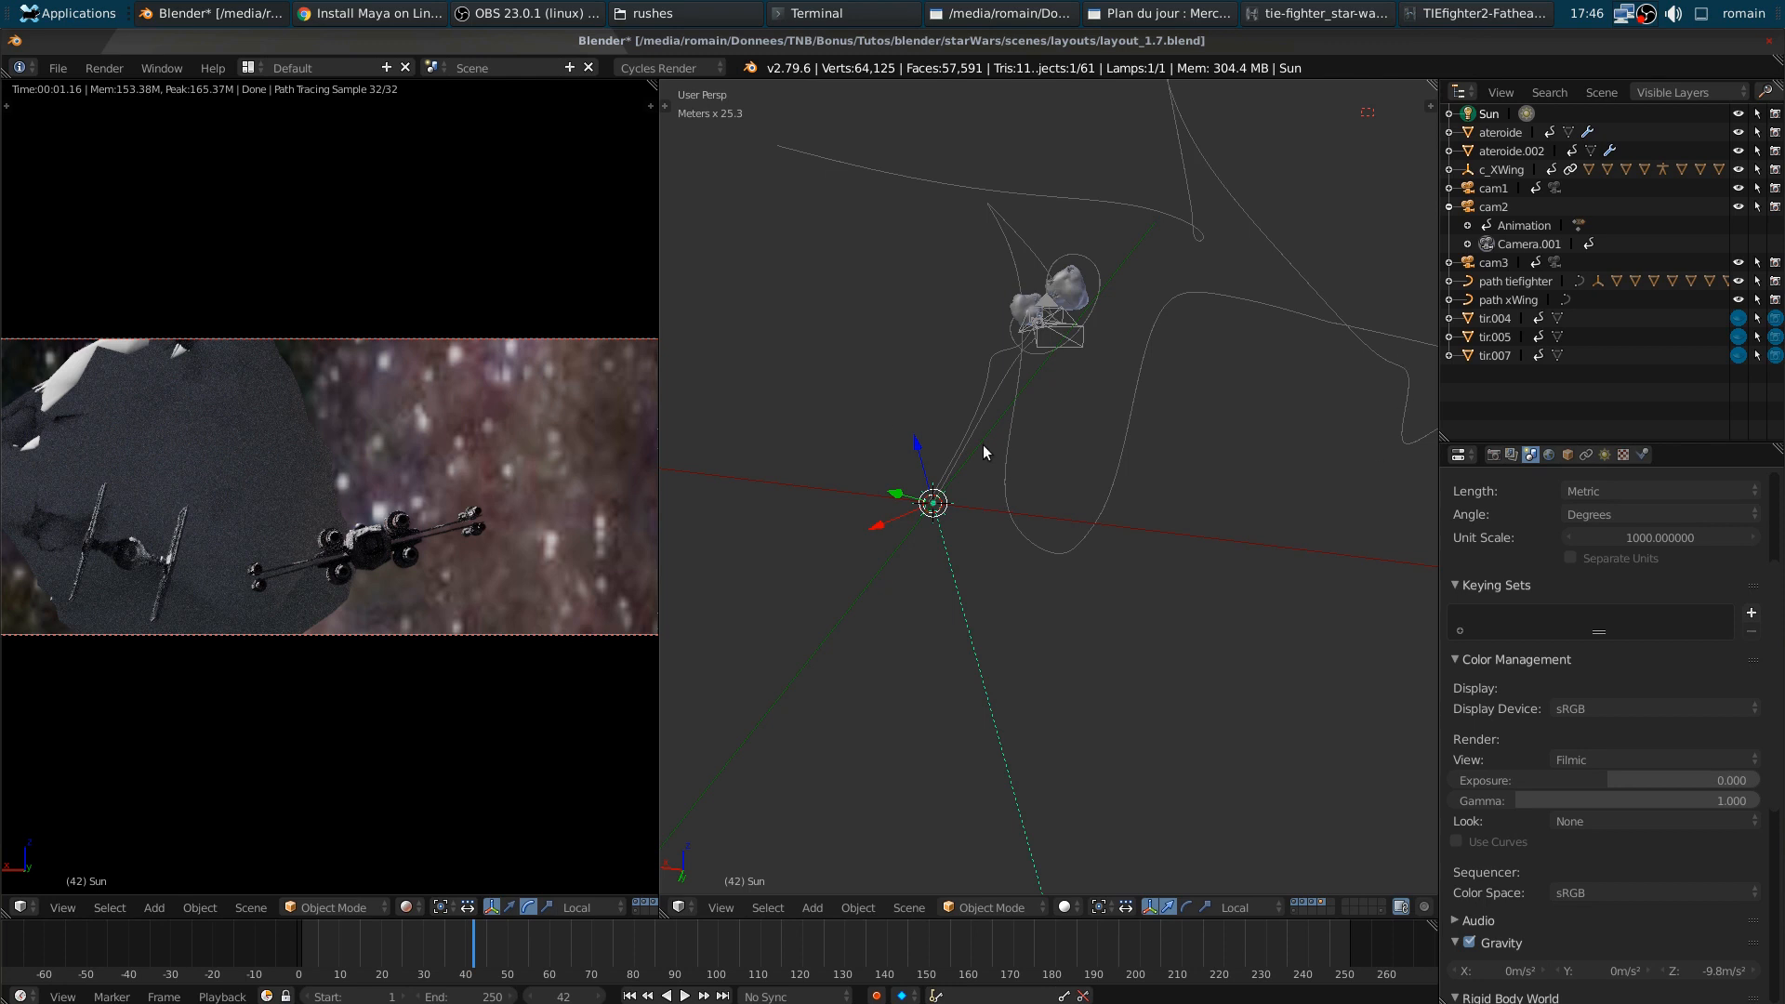
double_click(1491, 113)
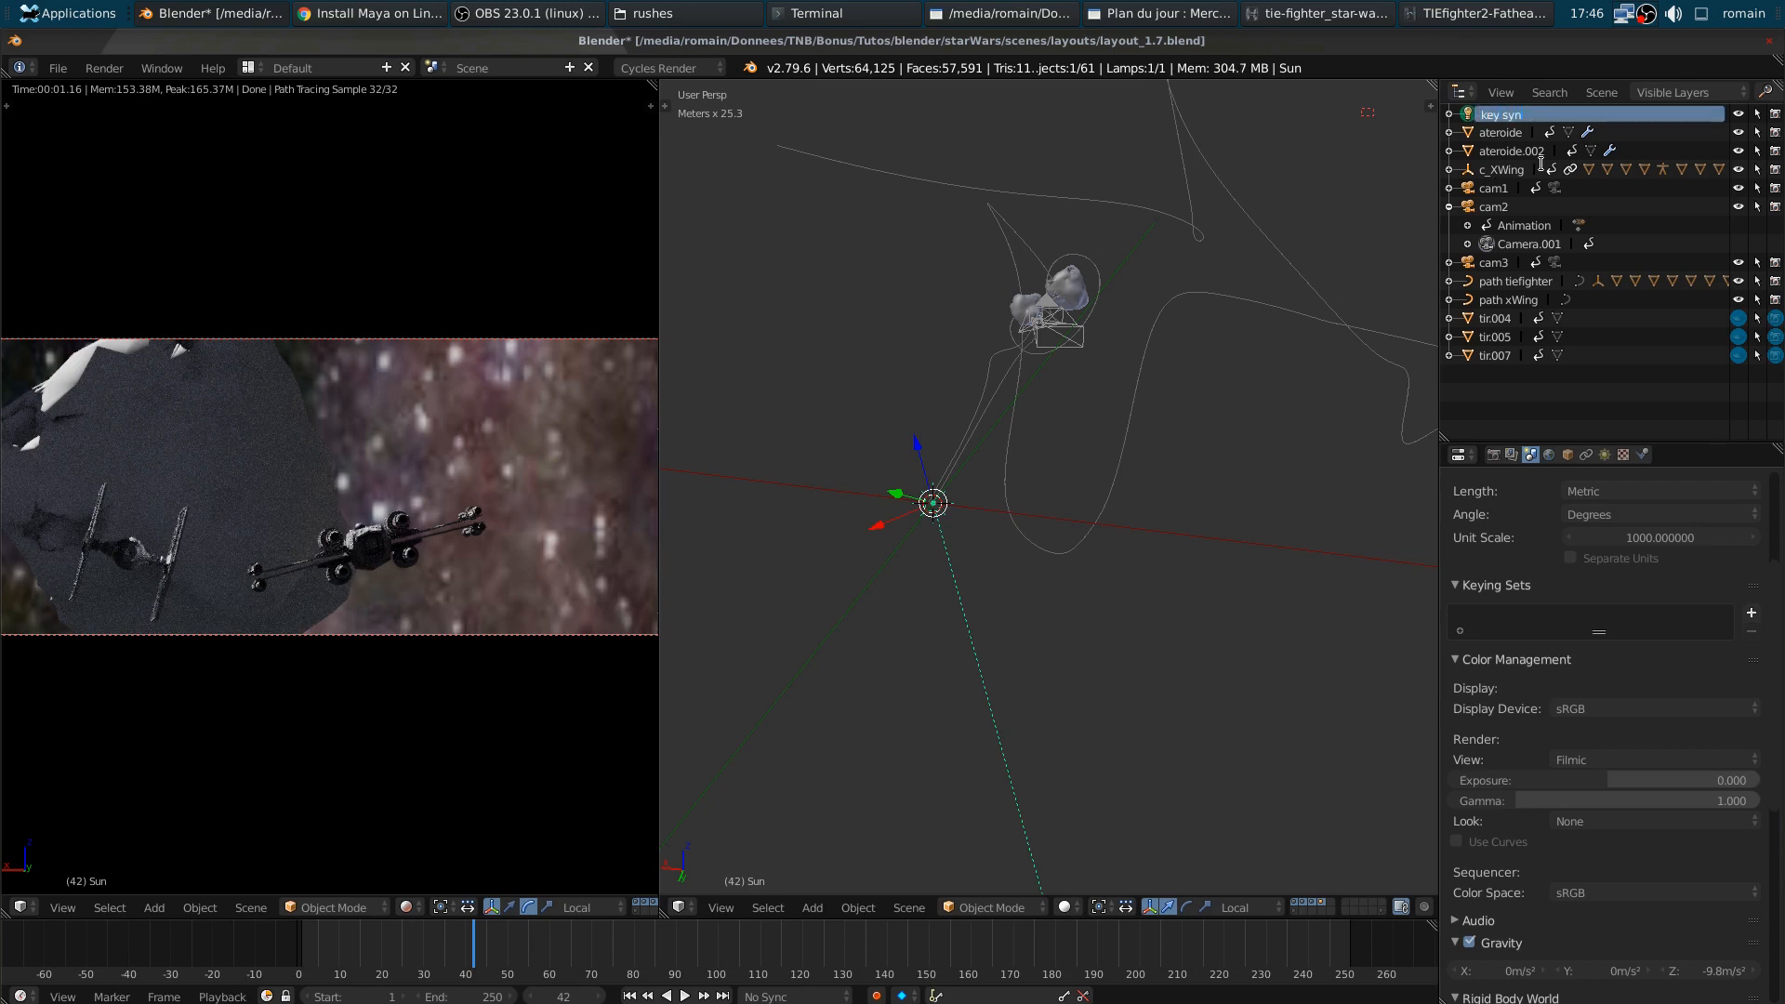
text(key sun)
key(Return)
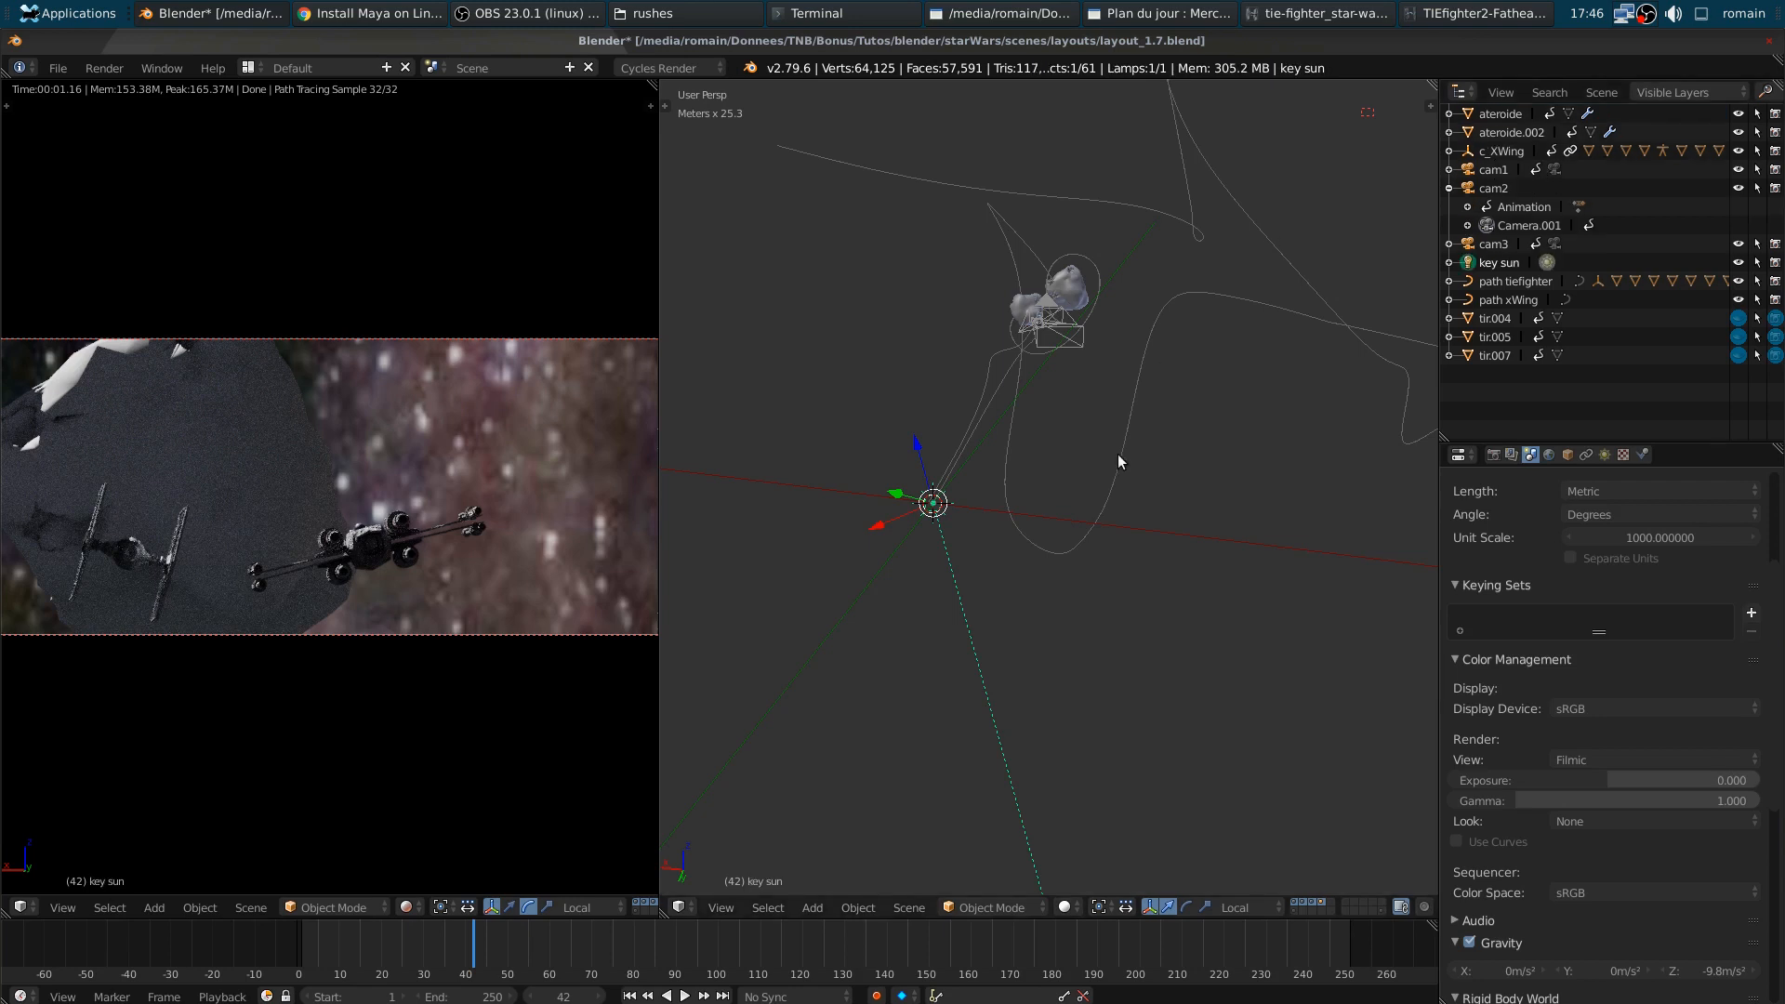
- Duplicate the key sun lamp in place and rotate the copy freely to light the ships from the opposite direction
key(shift+d)
key(Escape)
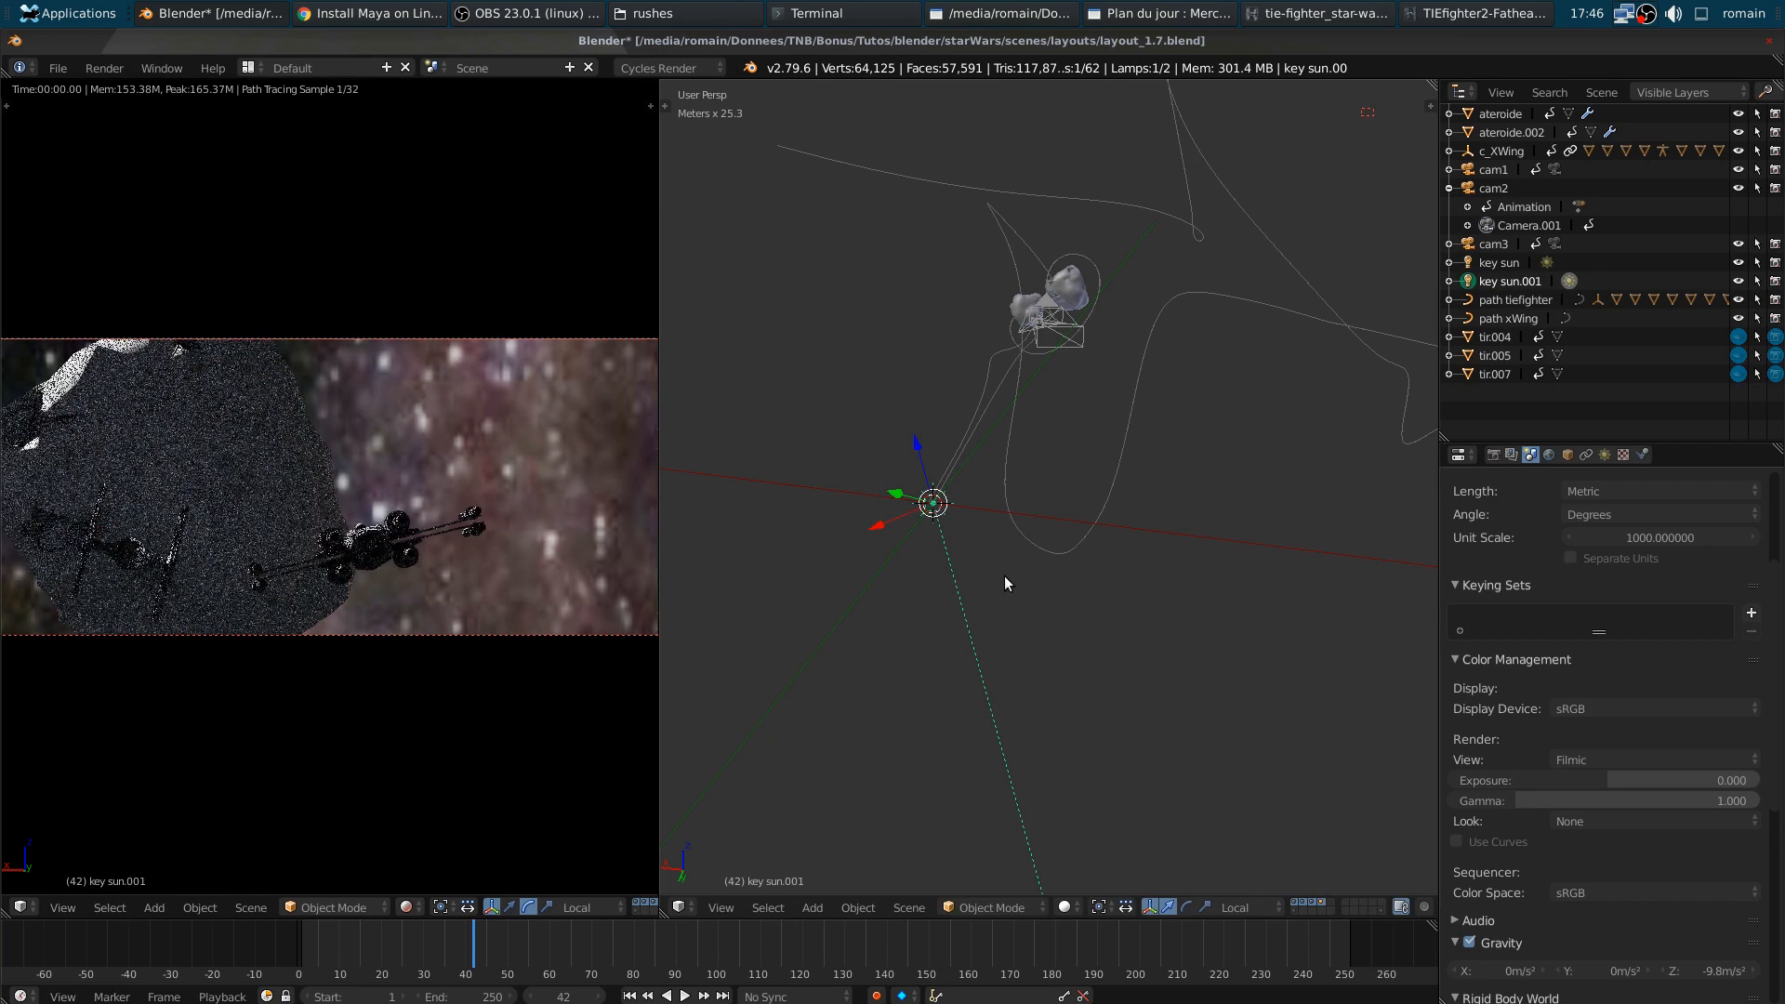
key(r)
key(r)
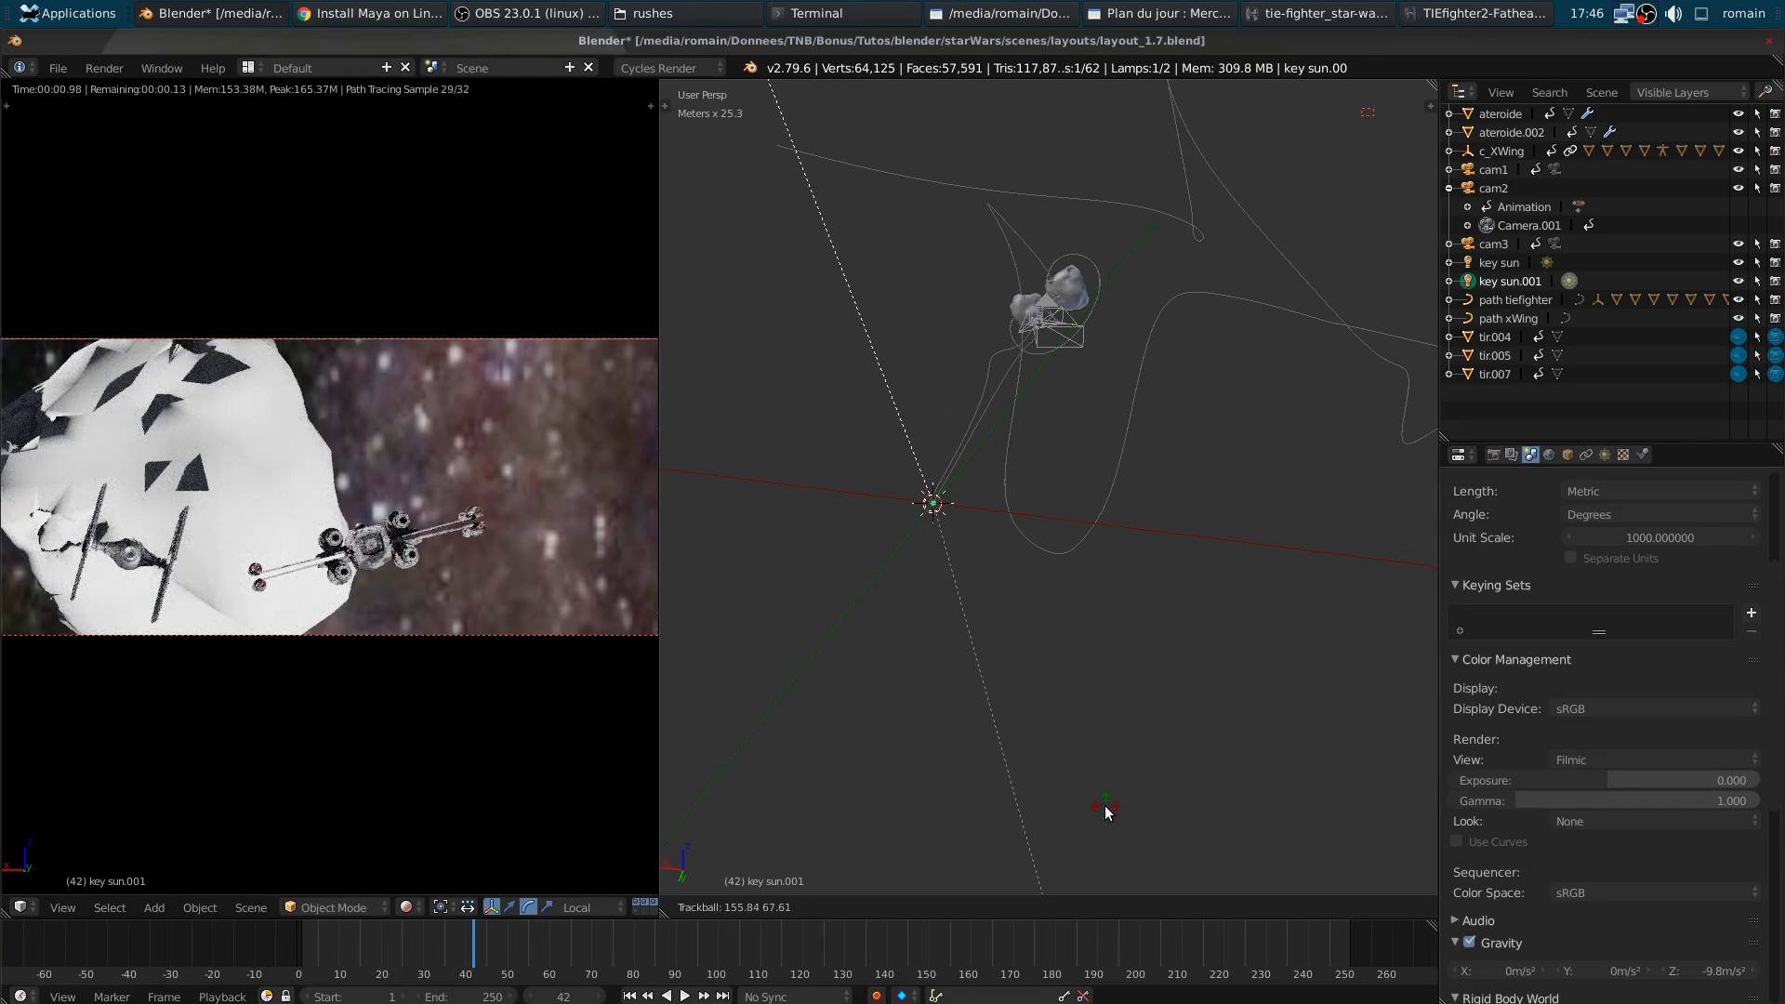
click(1092, 791)
middle_drag(1093, 791, 1045, 655)
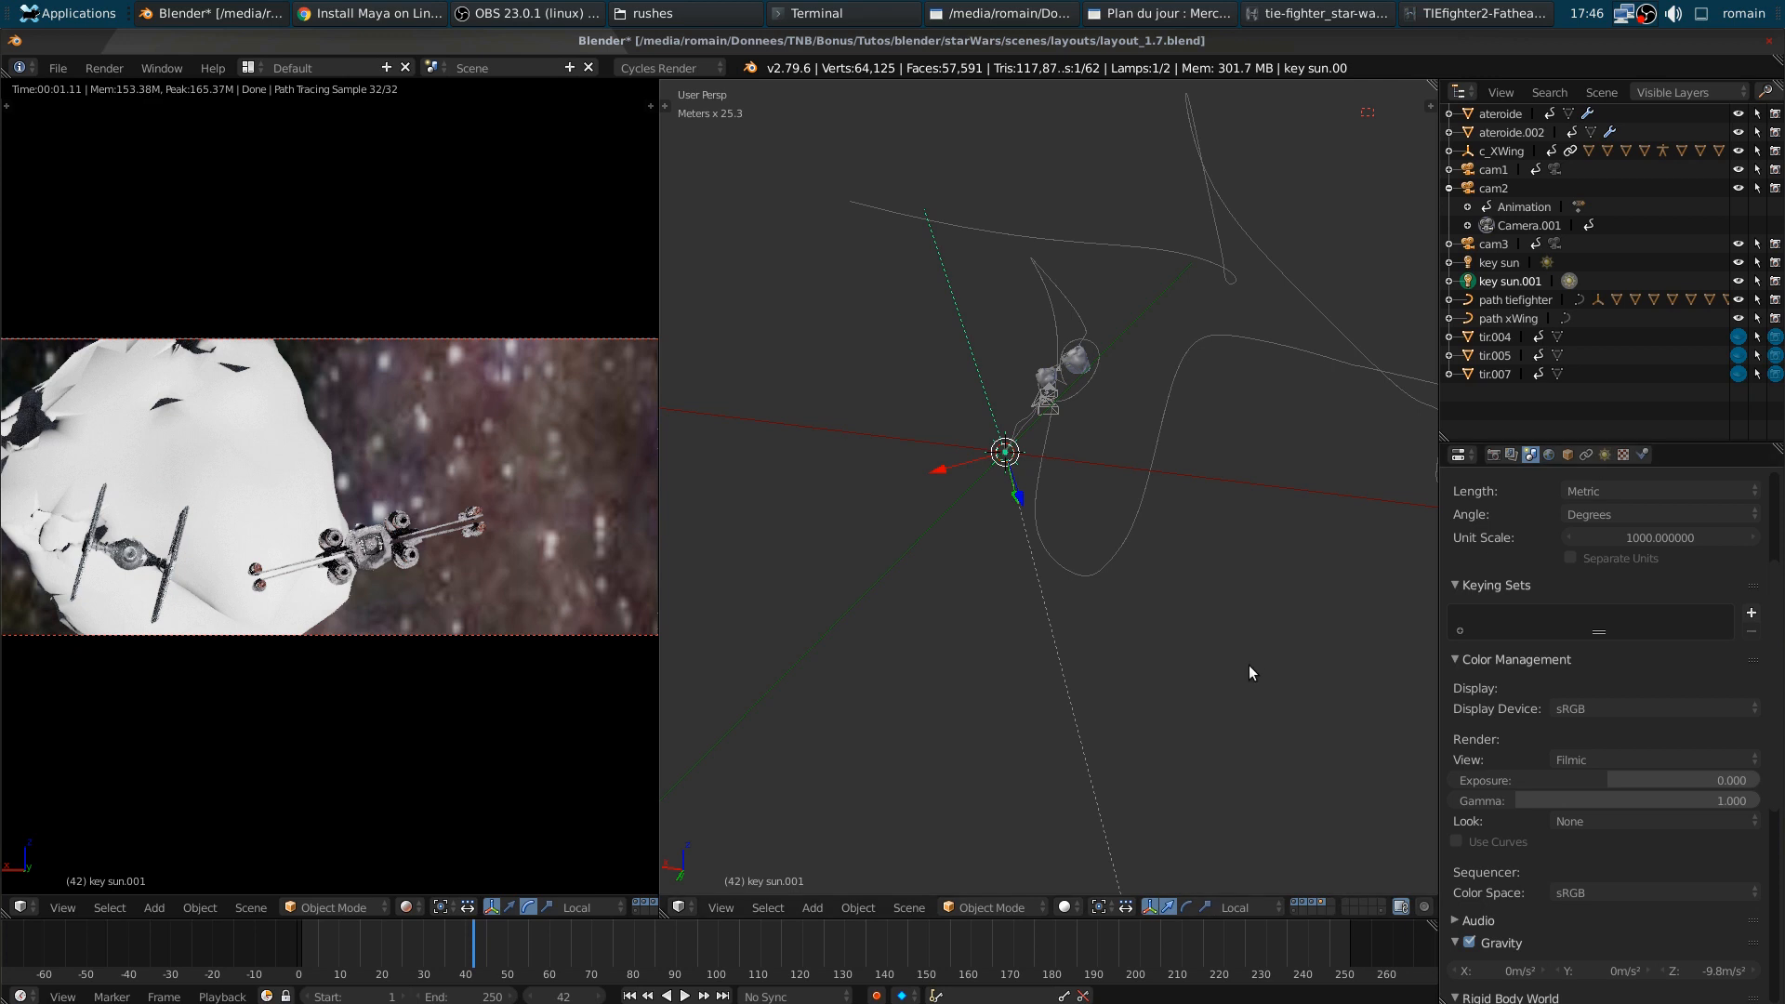
- Set the duplicated Sun's size to 674 m and give its emission a pale blue color
click(1604, 456)
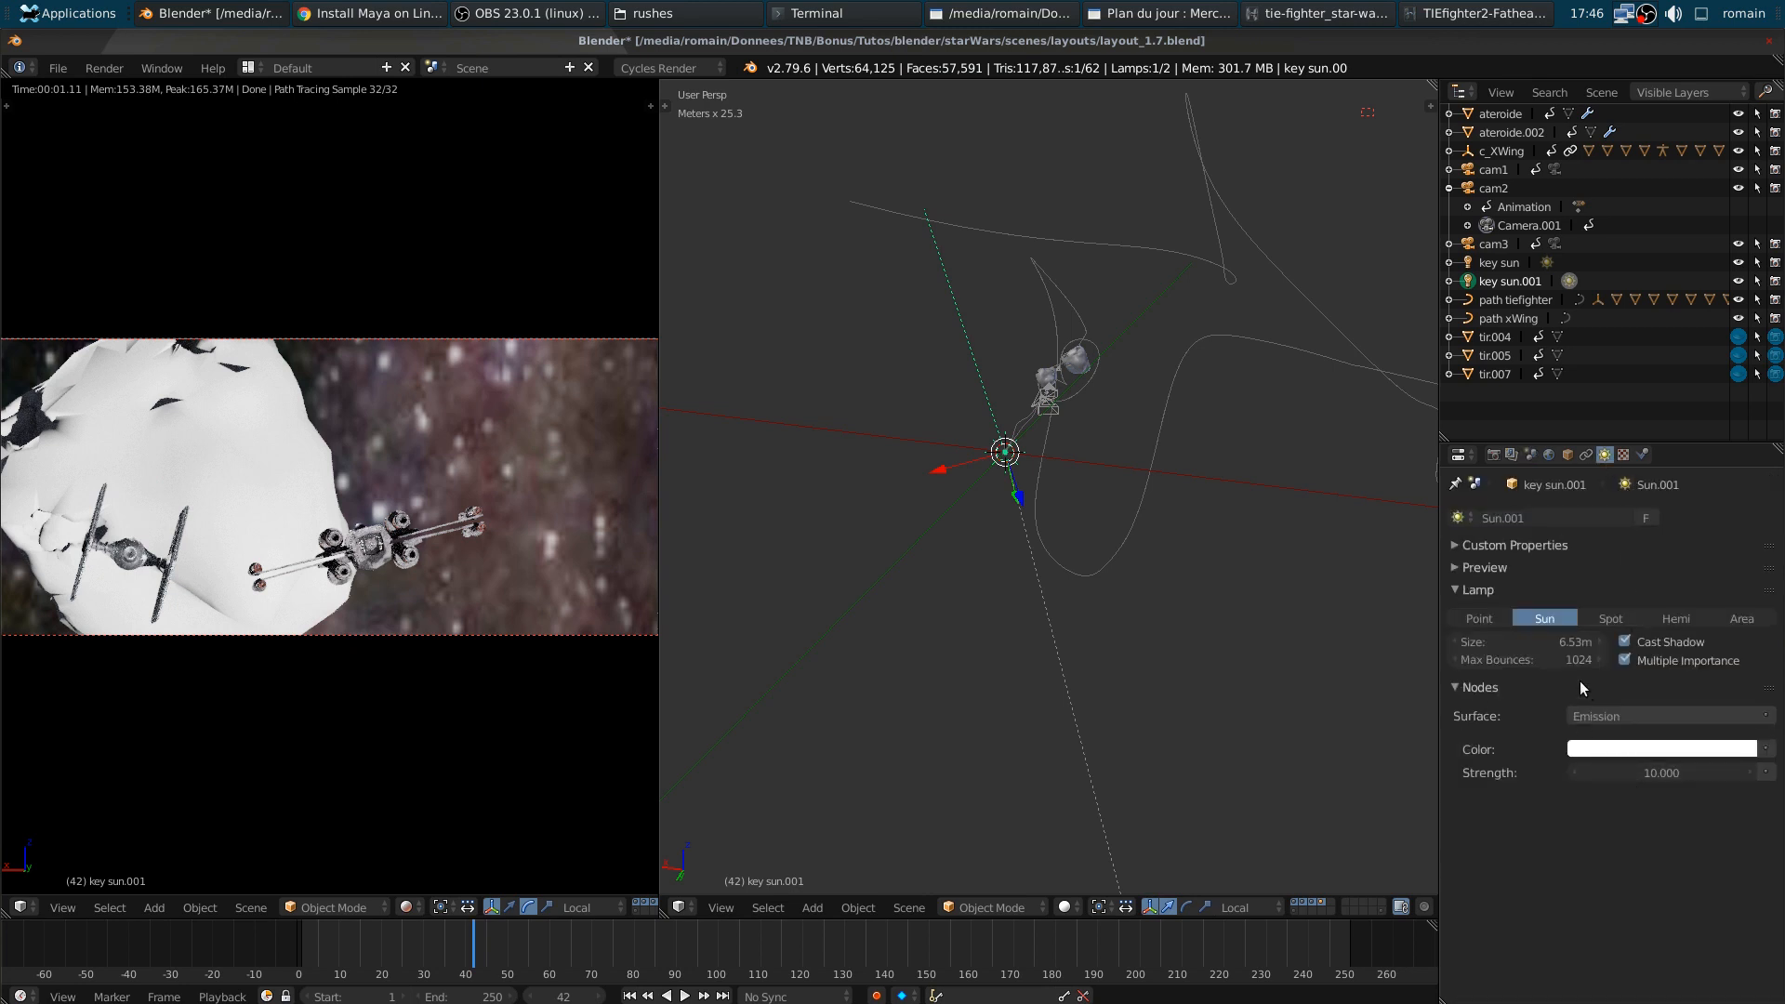
drag(1542, 640, 1729, 640)
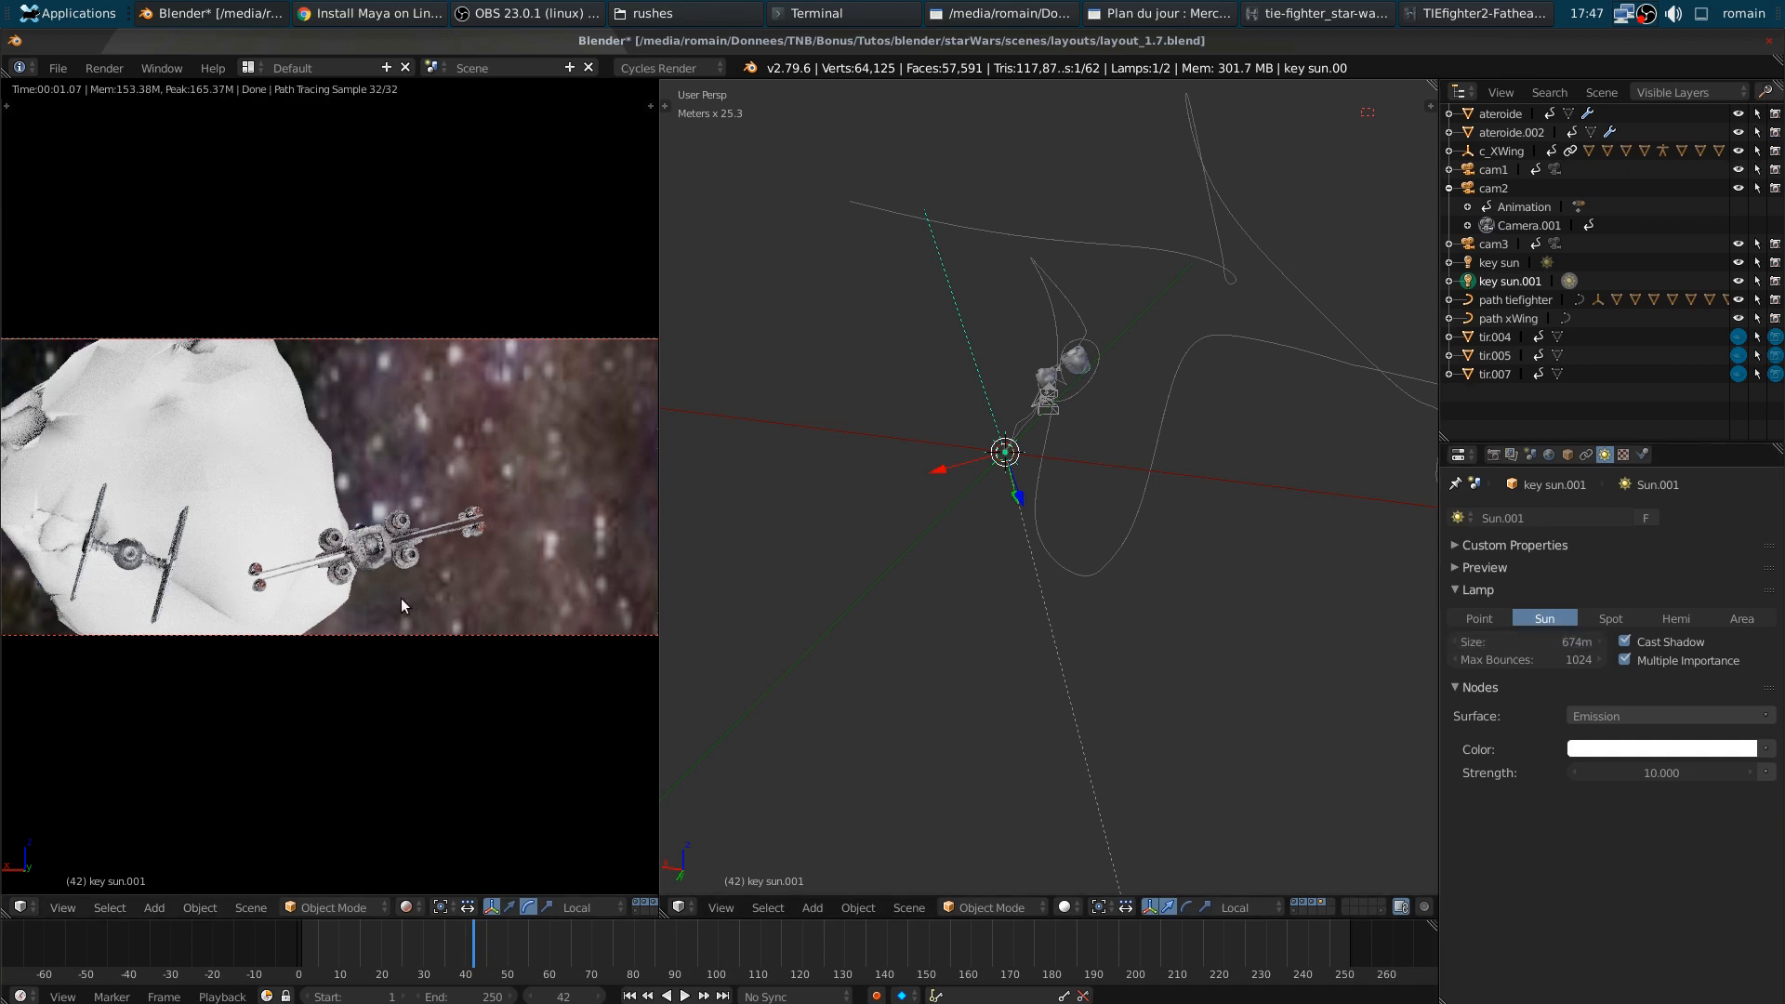
click(1619, 748)
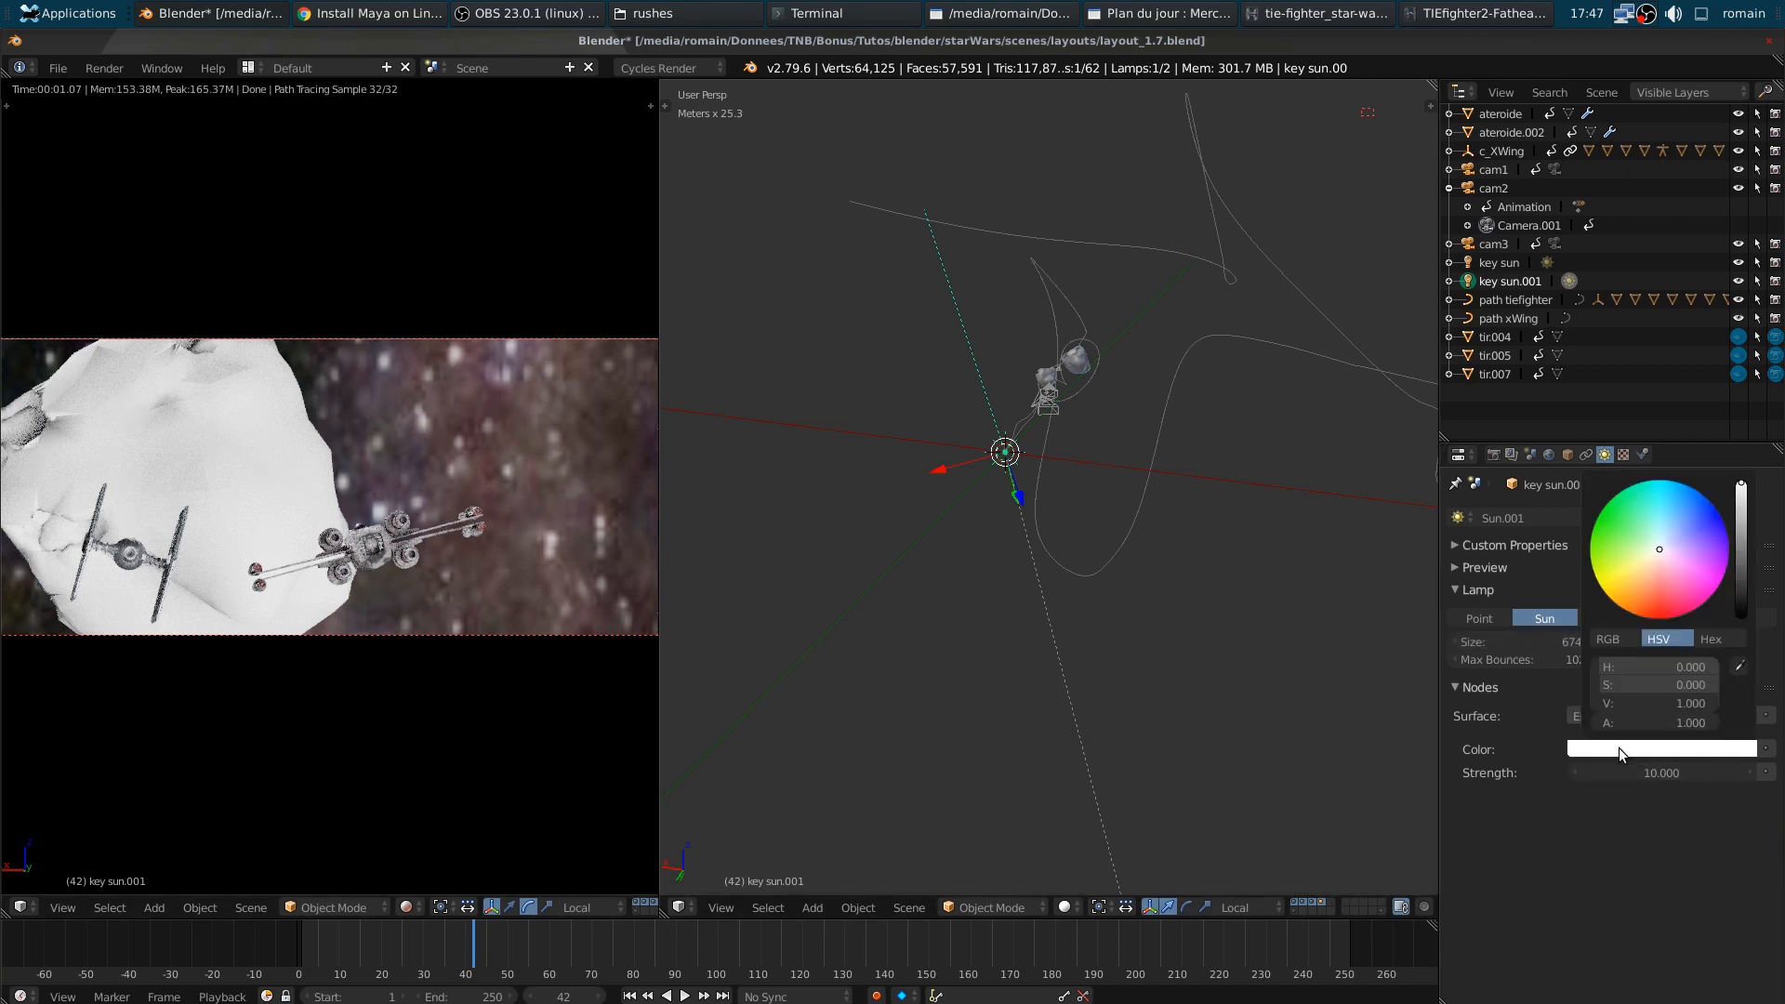
click(1664, 548)
drag(1665, 544, 1666, 541)
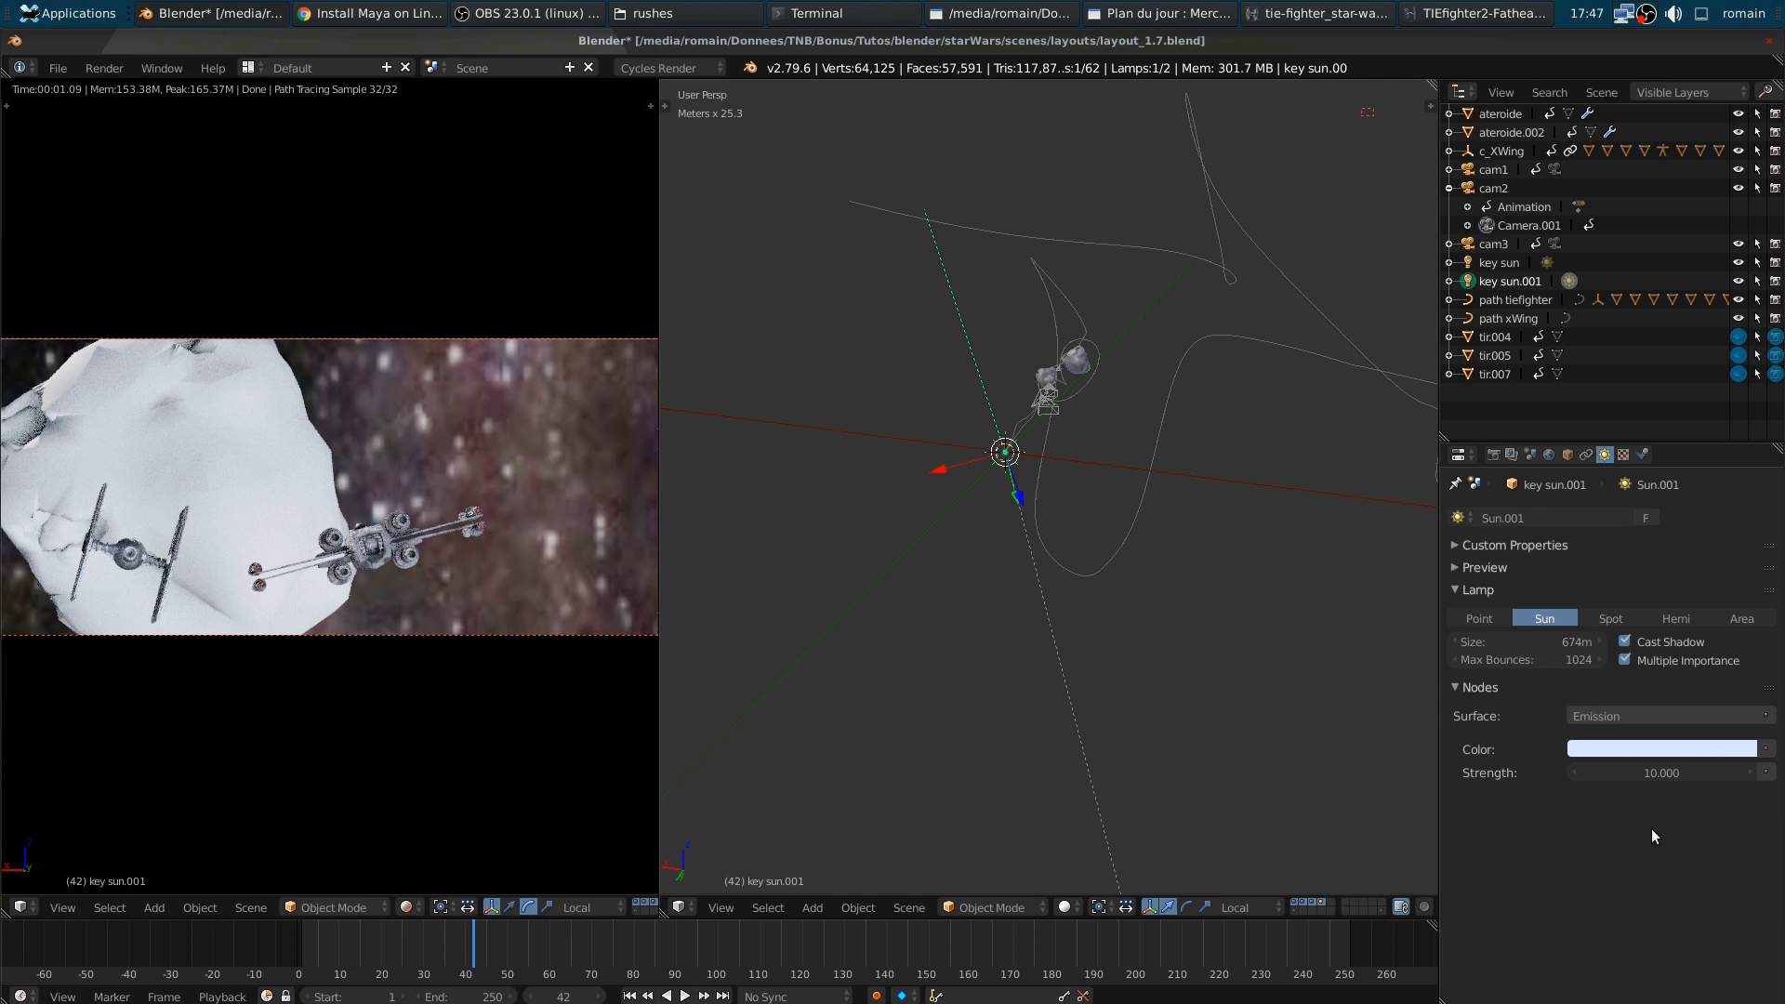
- Set the duplicated Sun's emission strength to 2
click(1648, 780)
text(2)
key(Return)
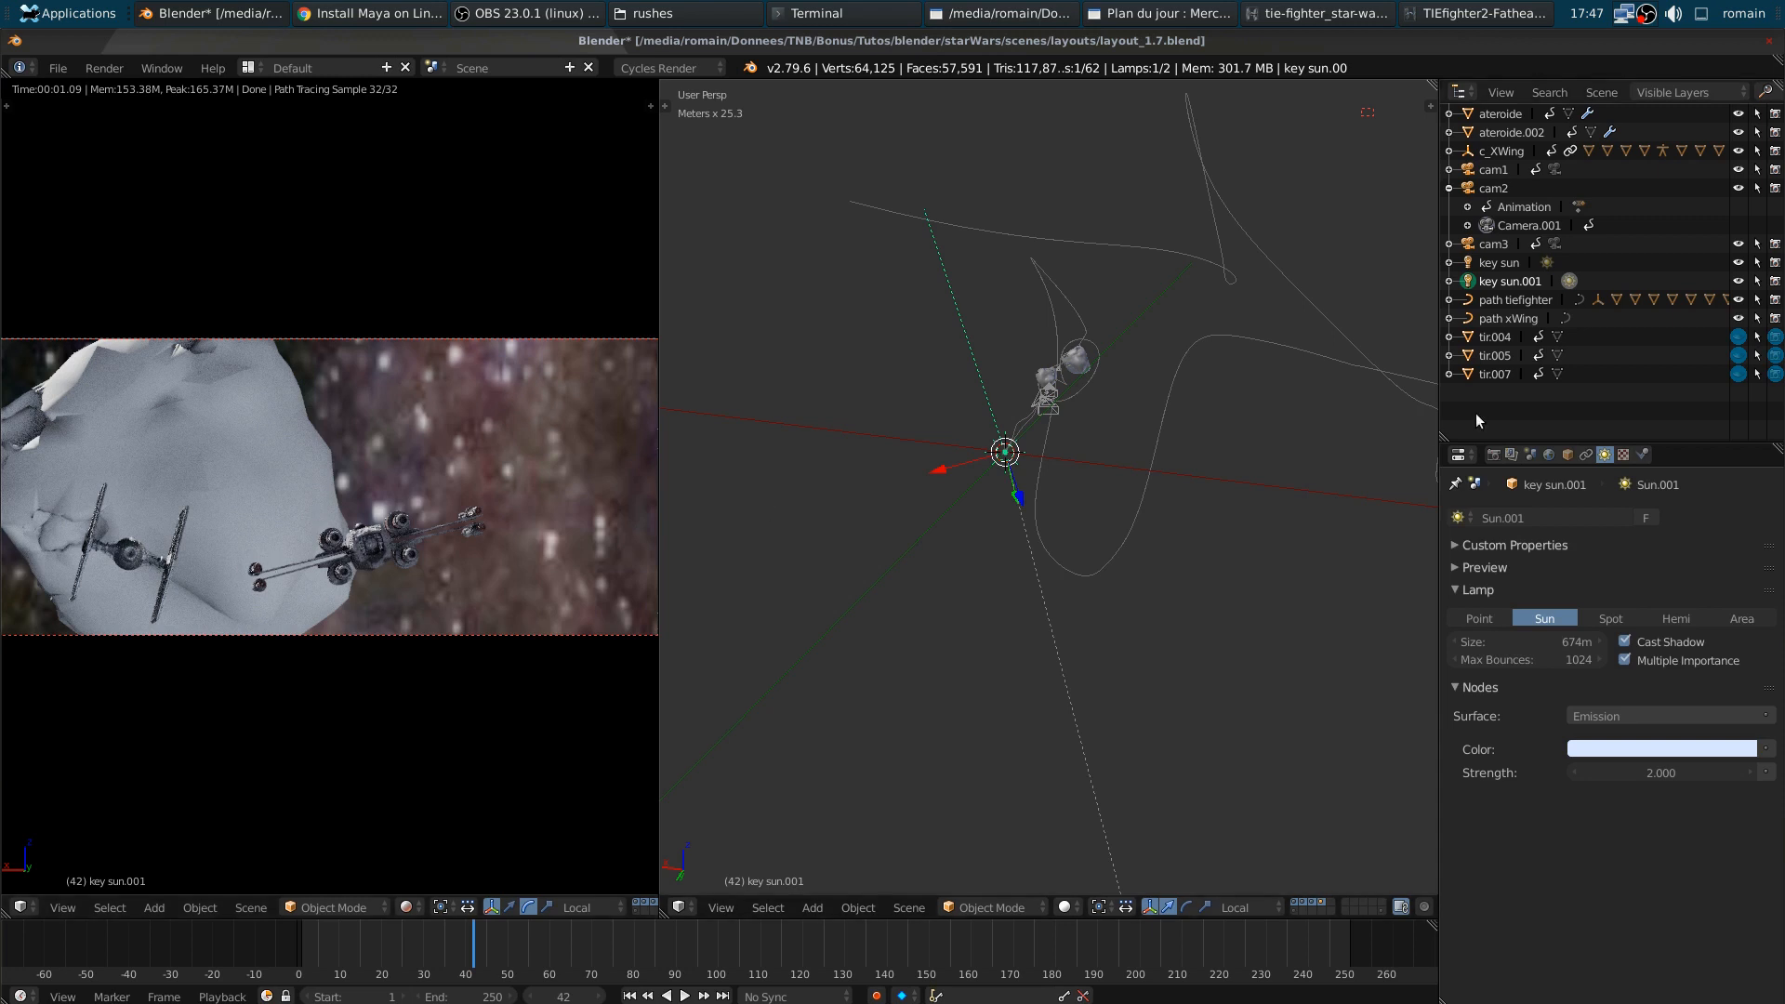
- Compare the shot with the duplicated Sun hidden and shown, and set its emission strength to 0.5
click(1741, 280)
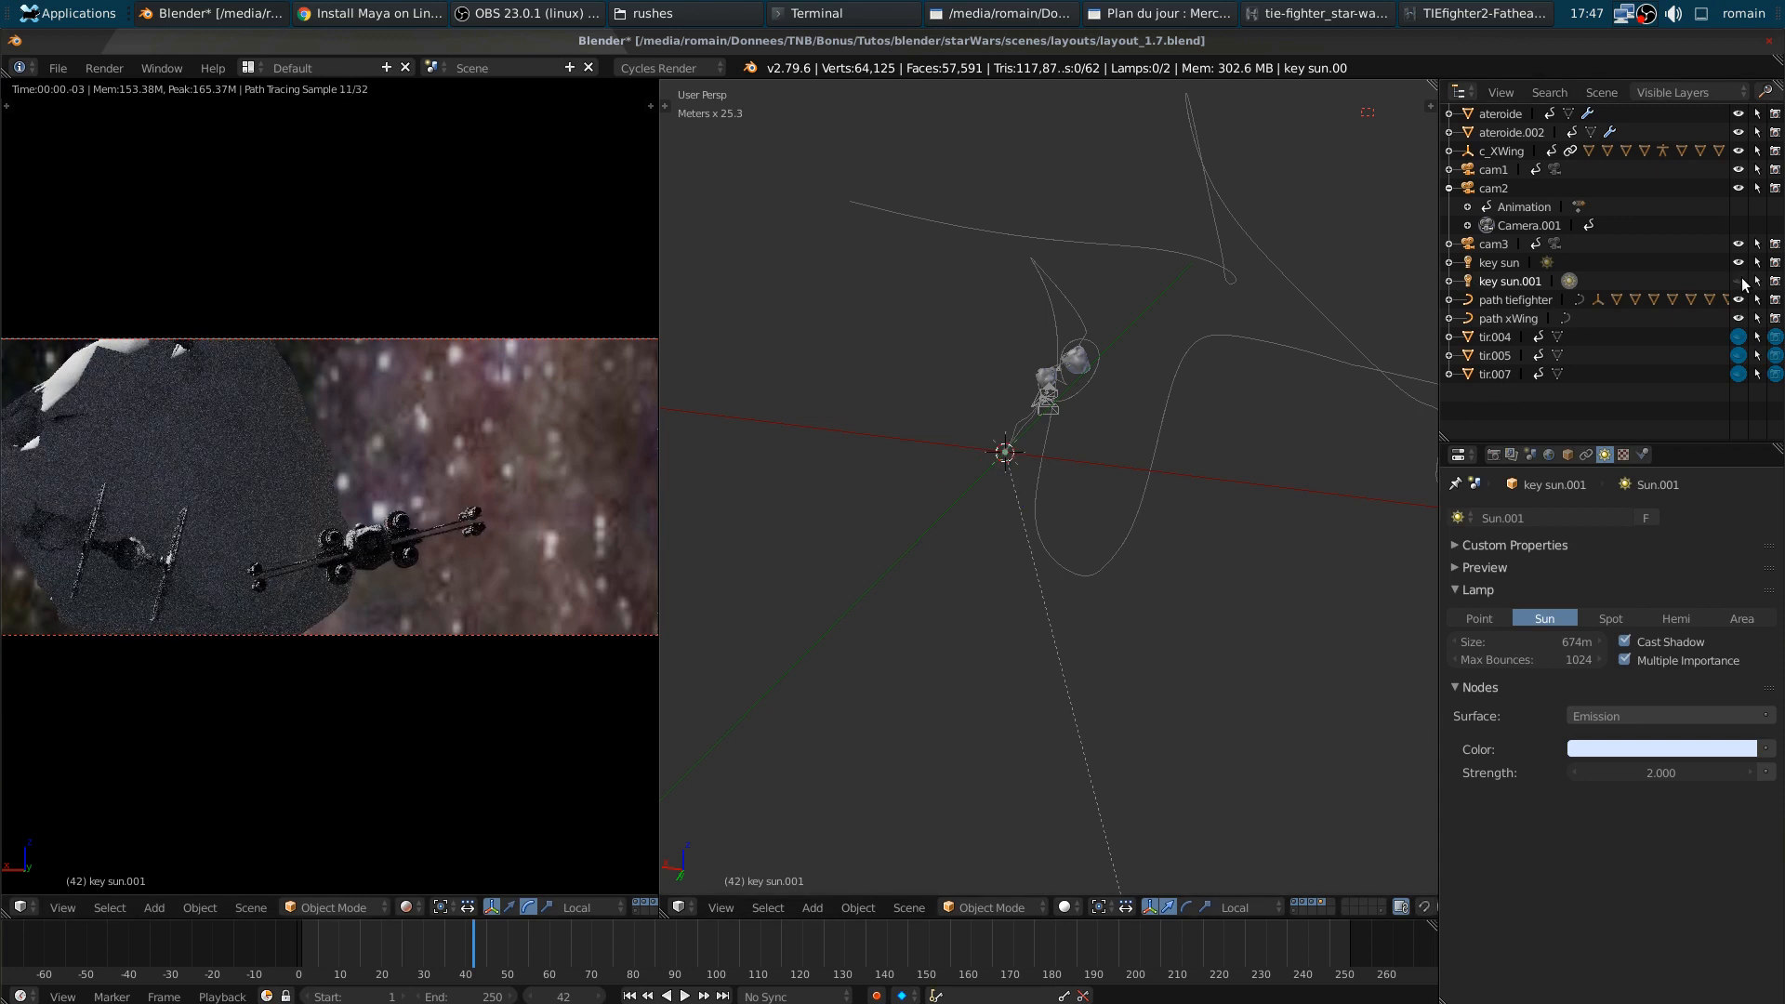
click(1738, 263)
click(1737, 280)
click(1737, 279)
click(1738, 280)
click(1630, 774)
text(.5)
key(Return)
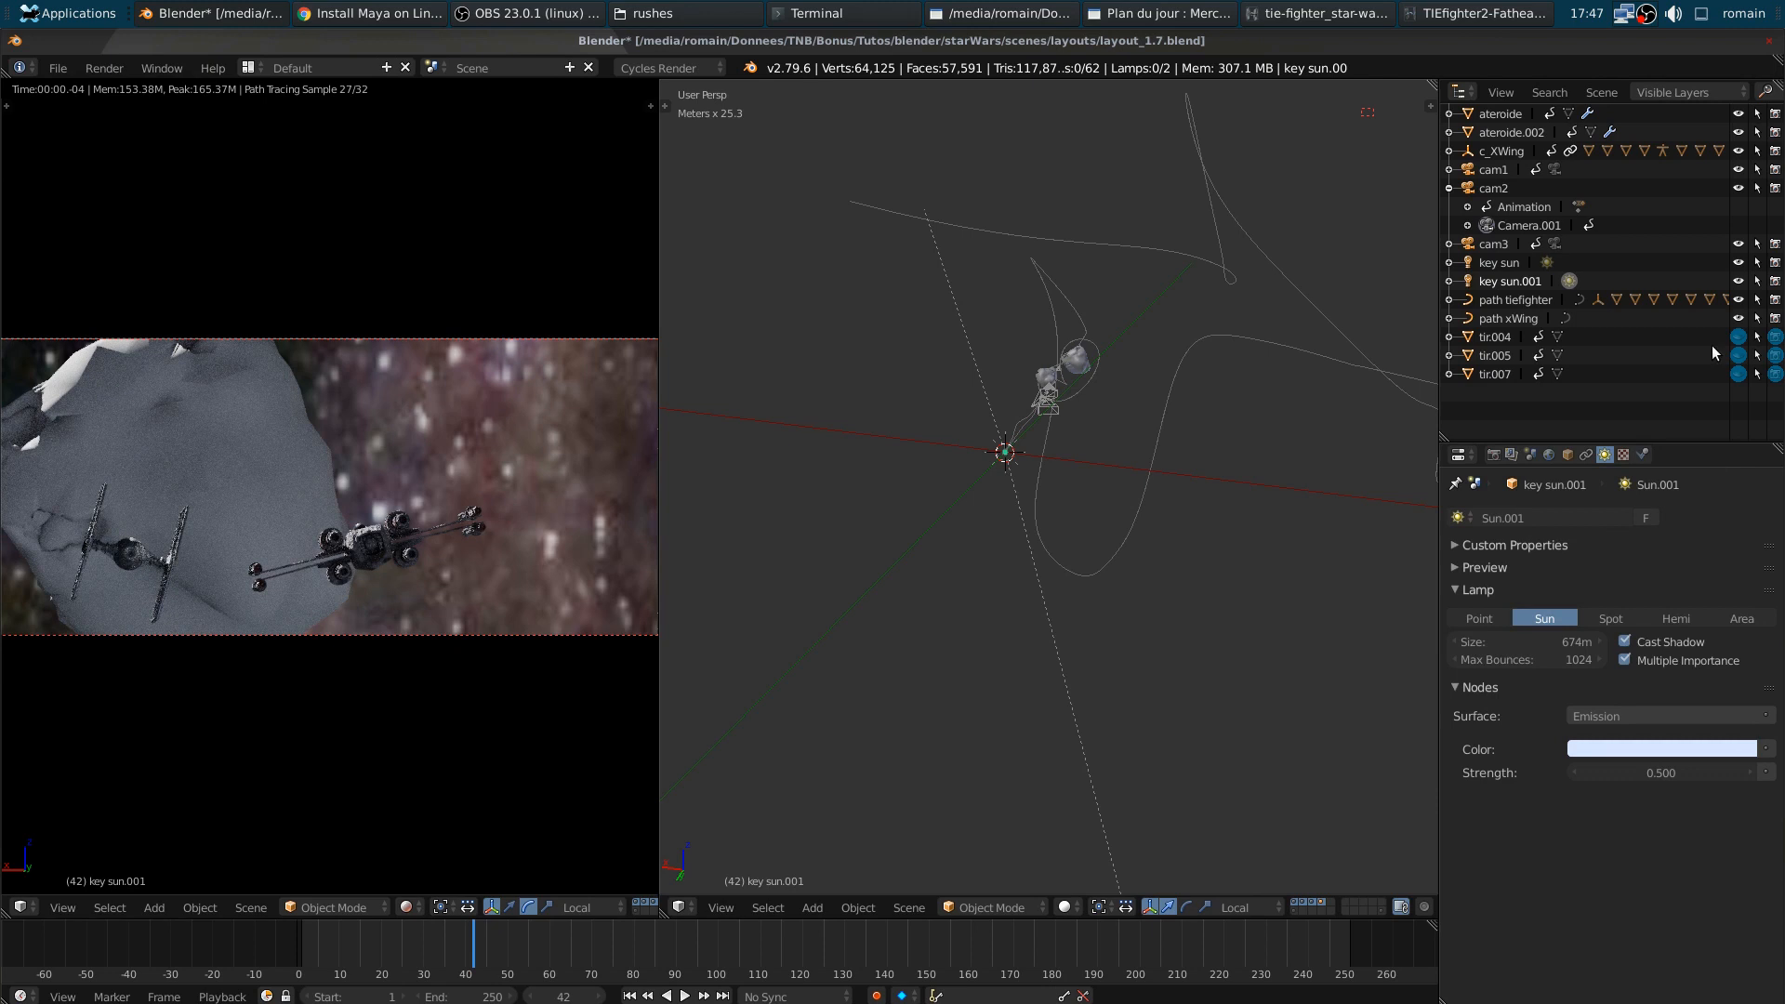
- Examine the duplicated Sun's contribution to the rendered shot by repeatedly hiding and showing it
click(1737, 282)
click(1737, 282)
click(1737, 281)
click(1737, 282)
click(1737, 282)
click(1737, 282)
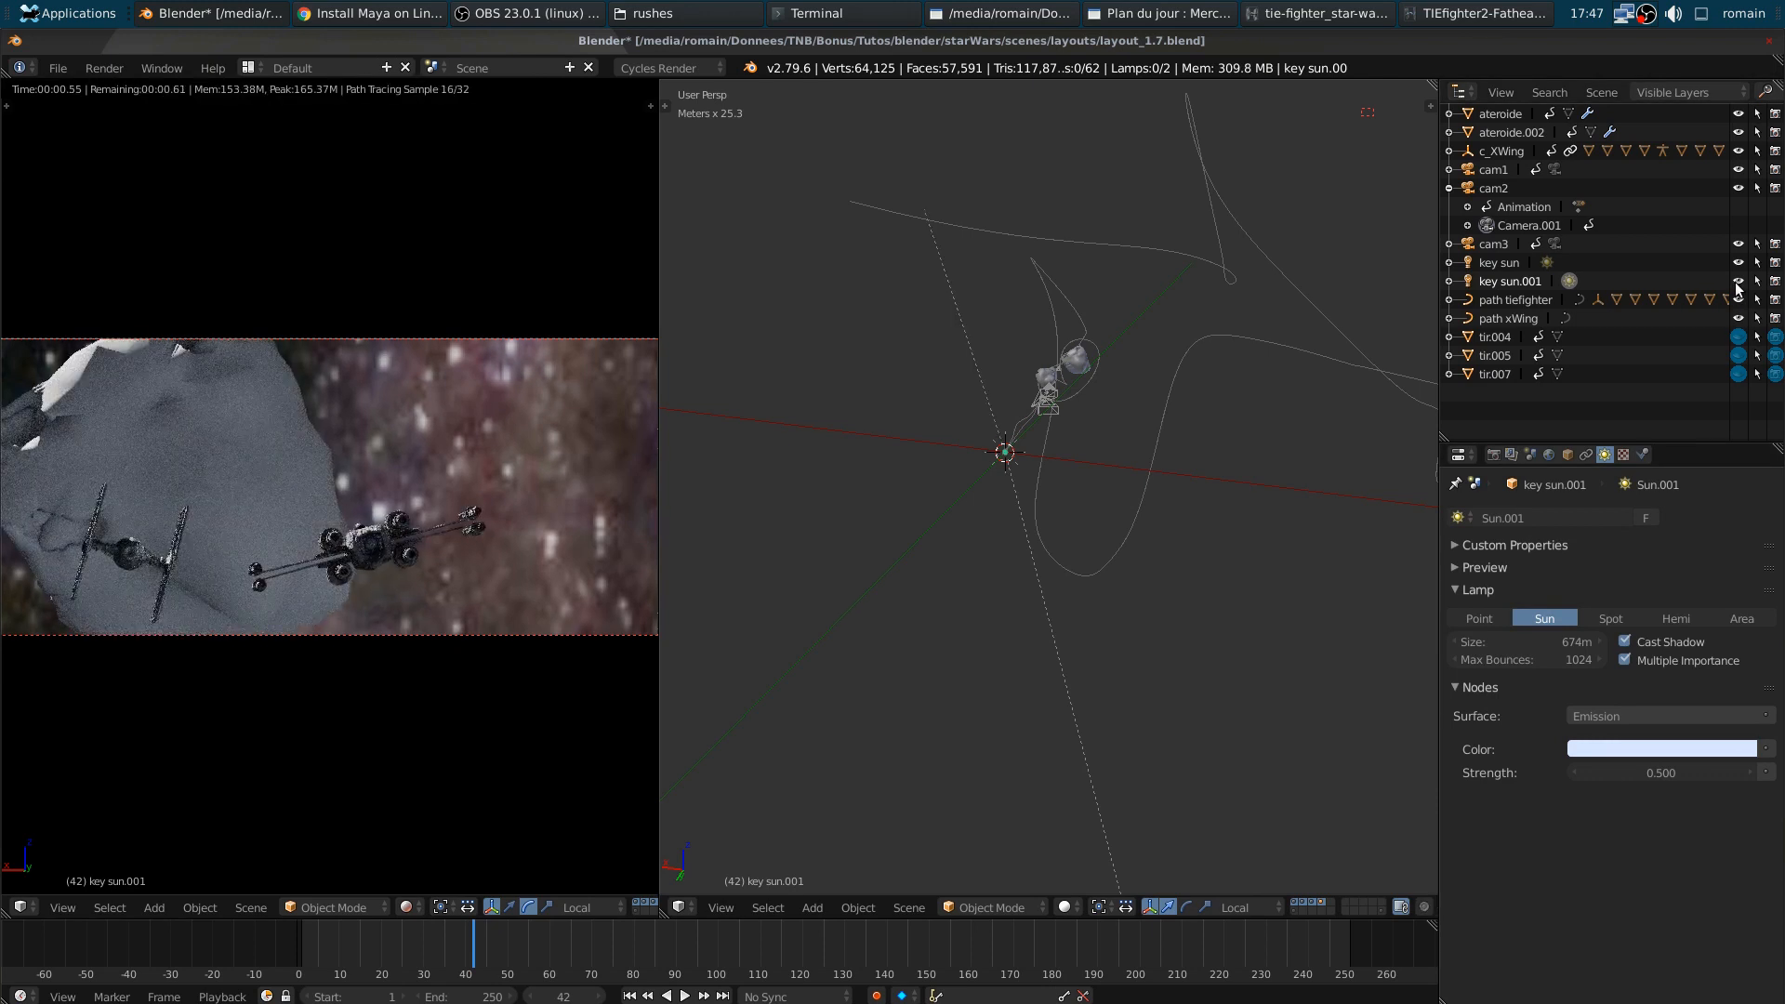
click(1737, 281)
click(1737, 282)
click(1736, 282)
click(1736, 281)
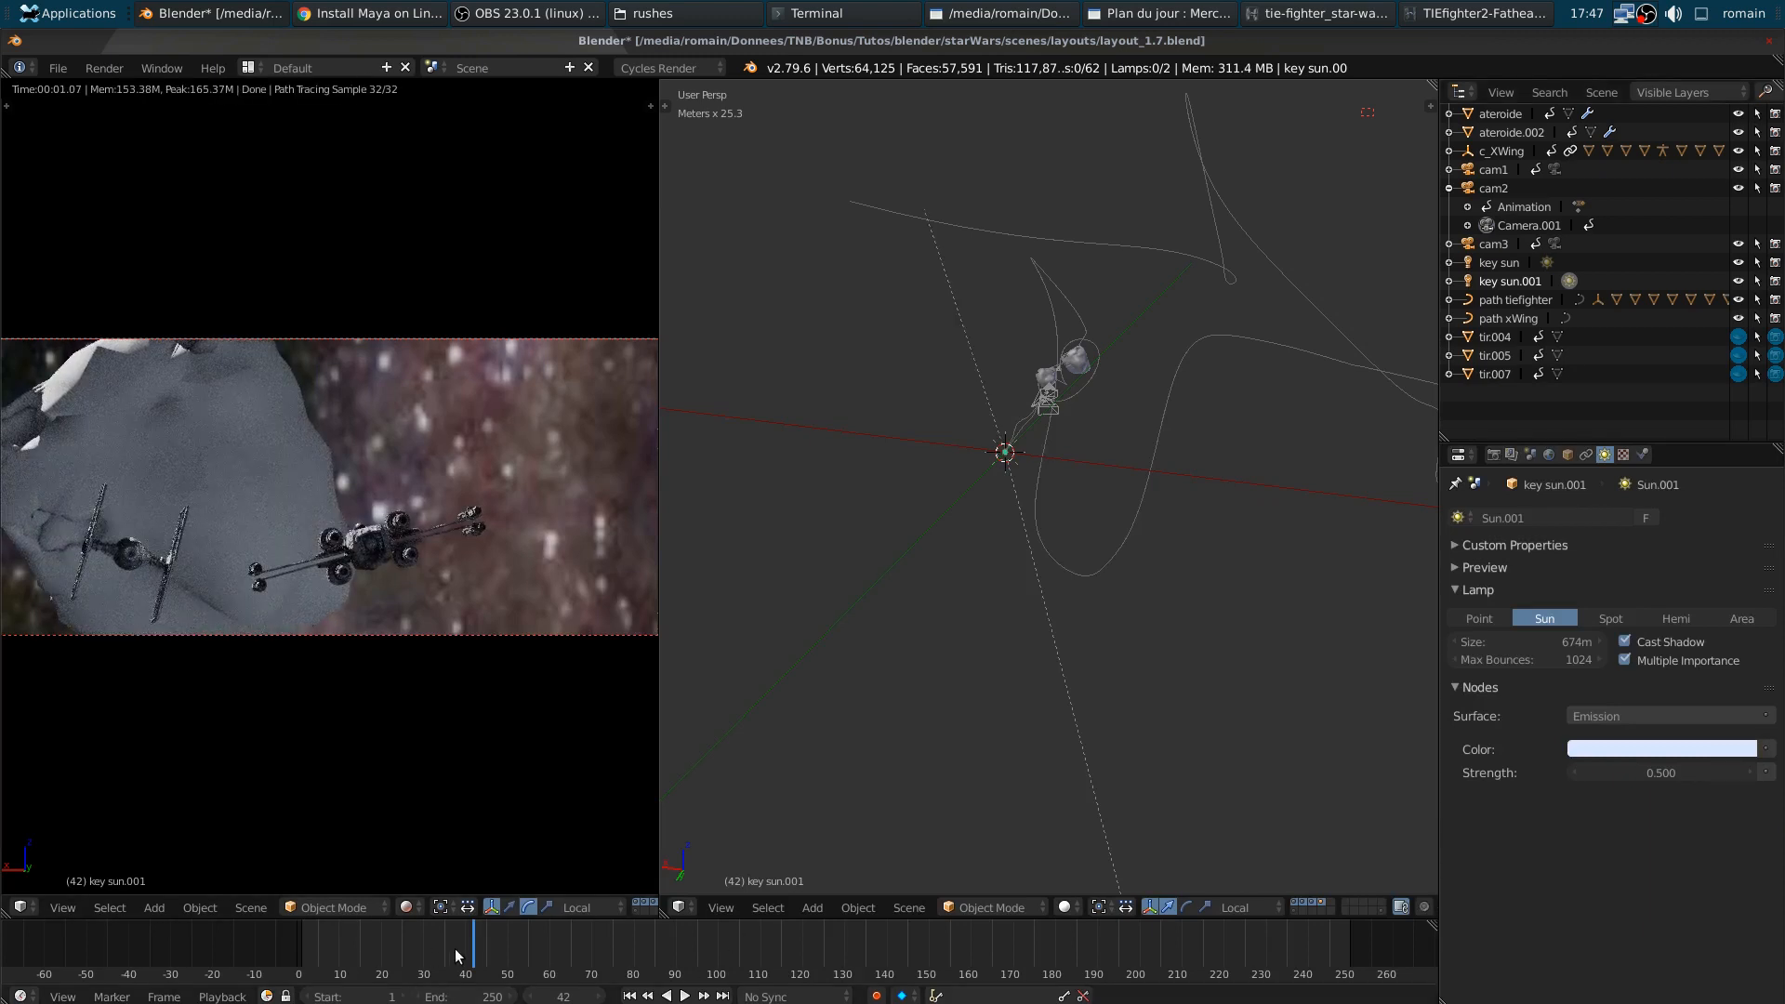
- Rename the duplicated Sun lamp as "fill_planet" in the scene's object list
double_click(1498, 281)
text(fill)
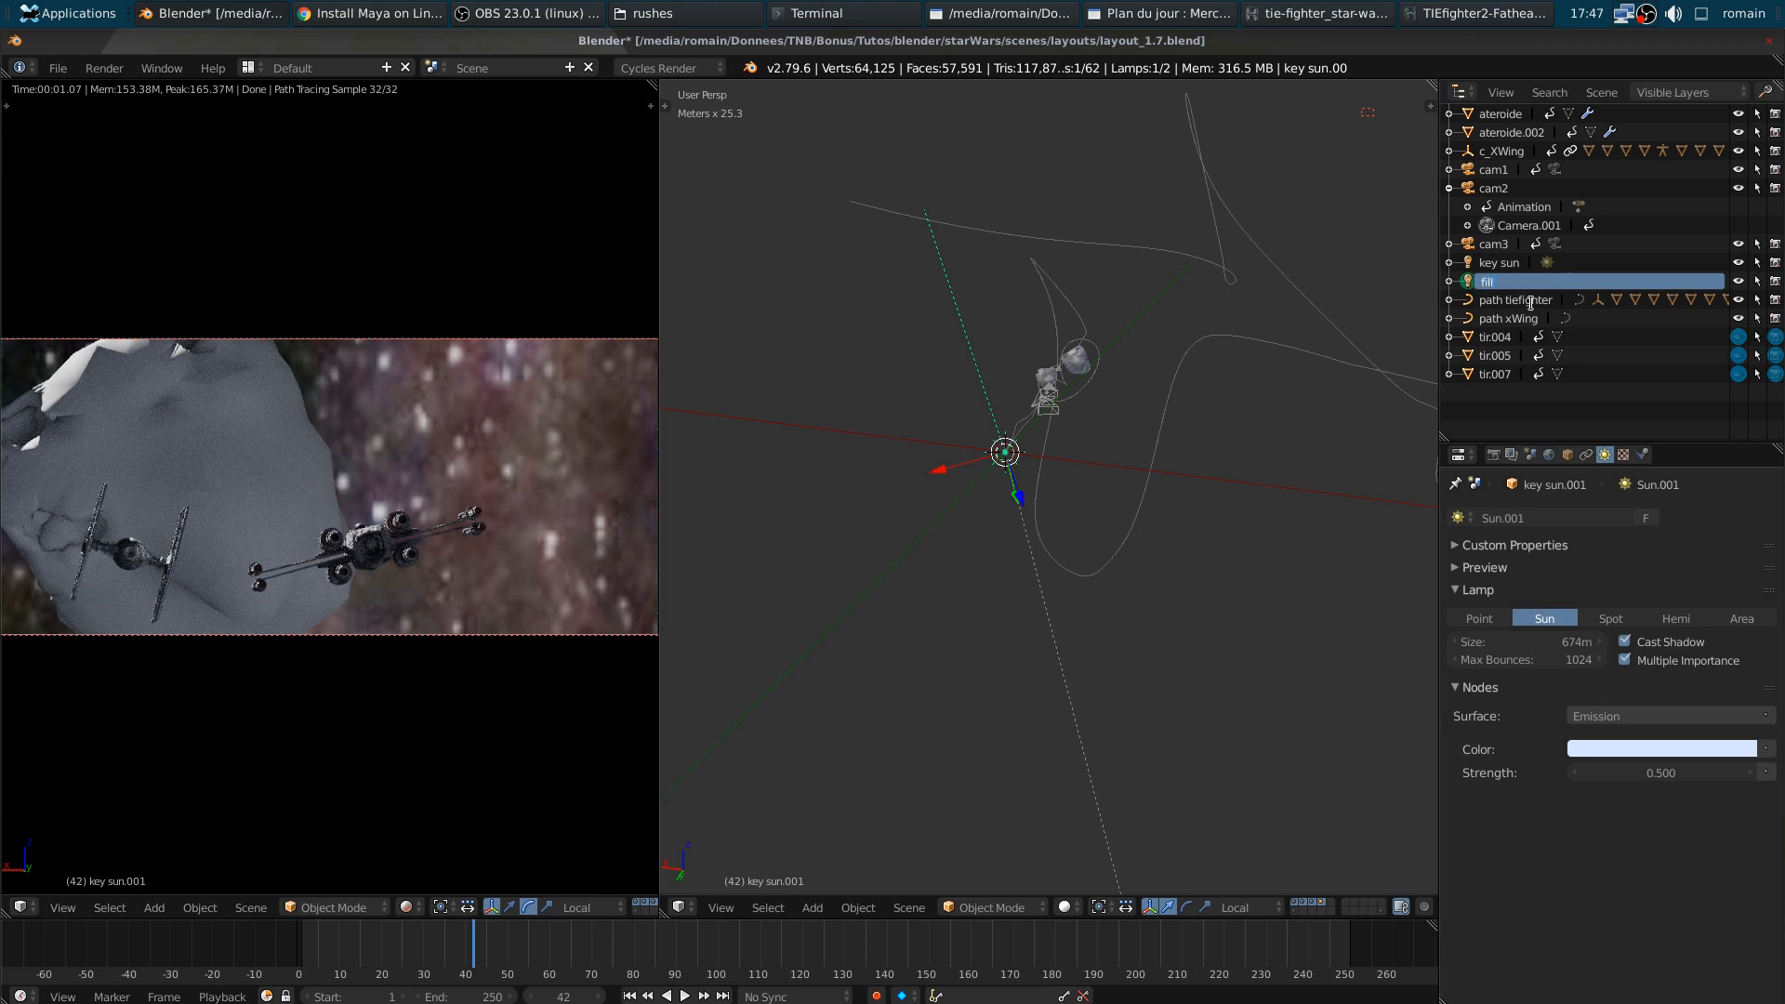
text(_planet)
key(Return)
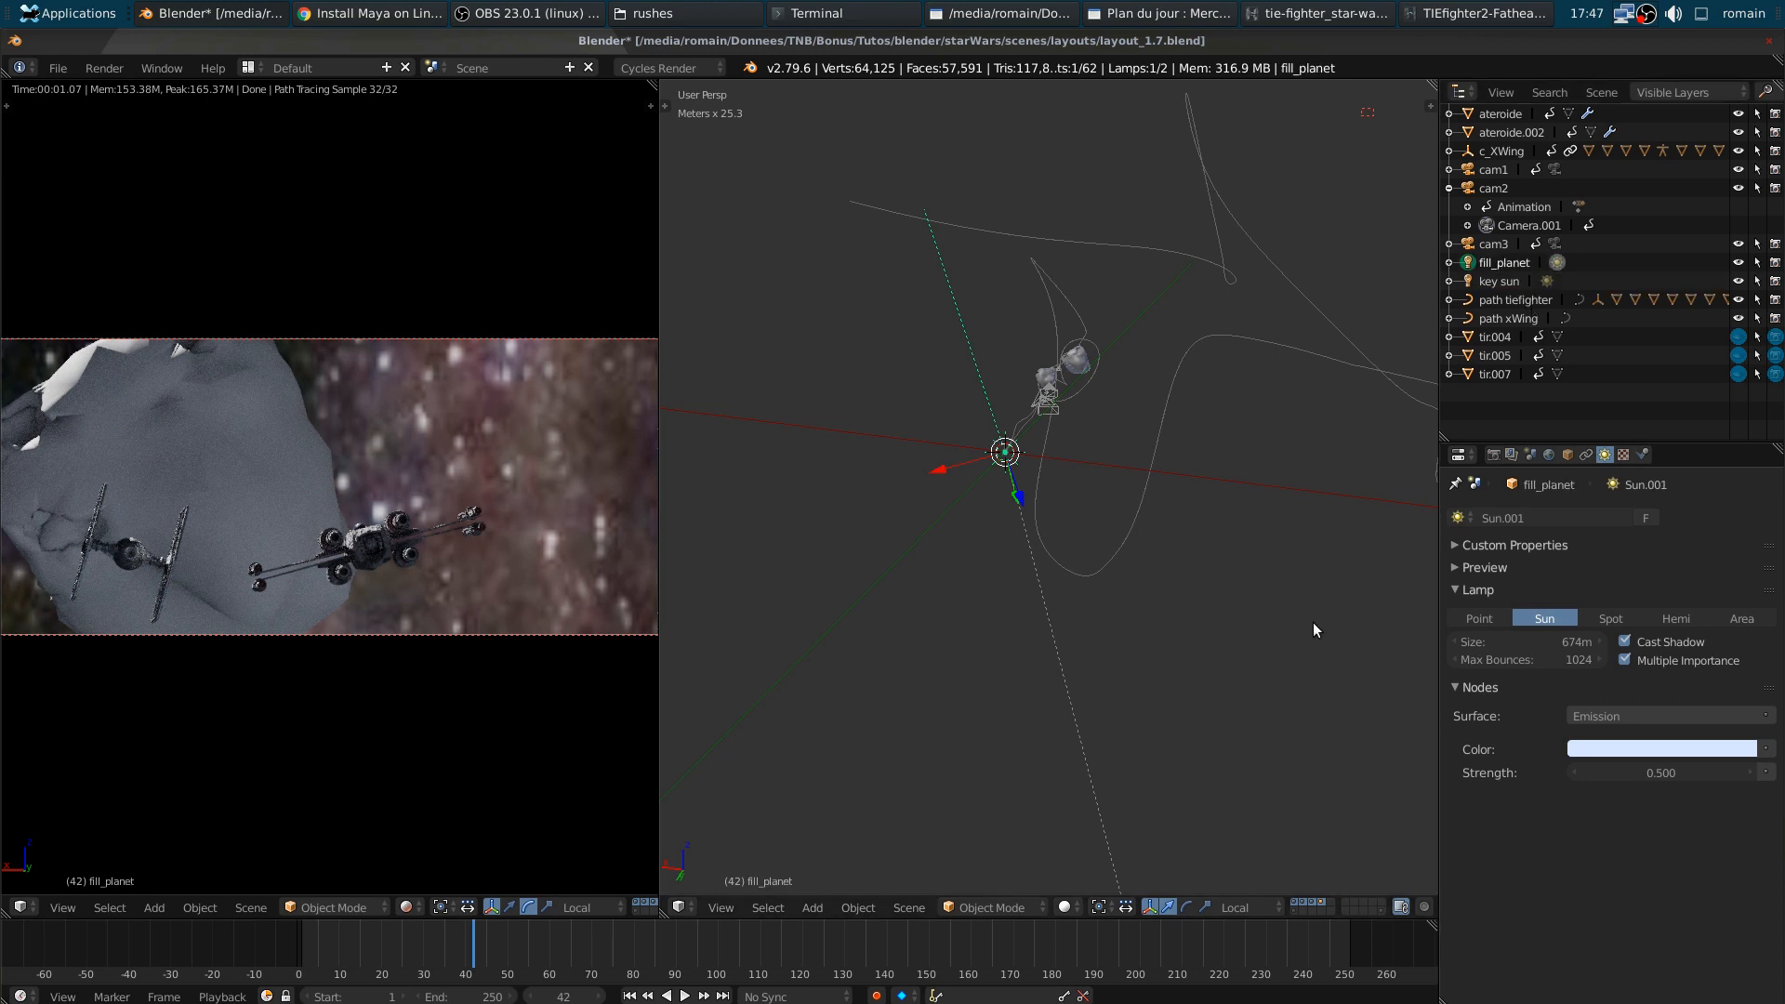
- Preview frame 37 with the film background set to transparent, and restore the space background
mouse_move(481, 949)
mouse_down()
mouse_move(522, 952)
mouse_move(452, 947)
mouse_up()
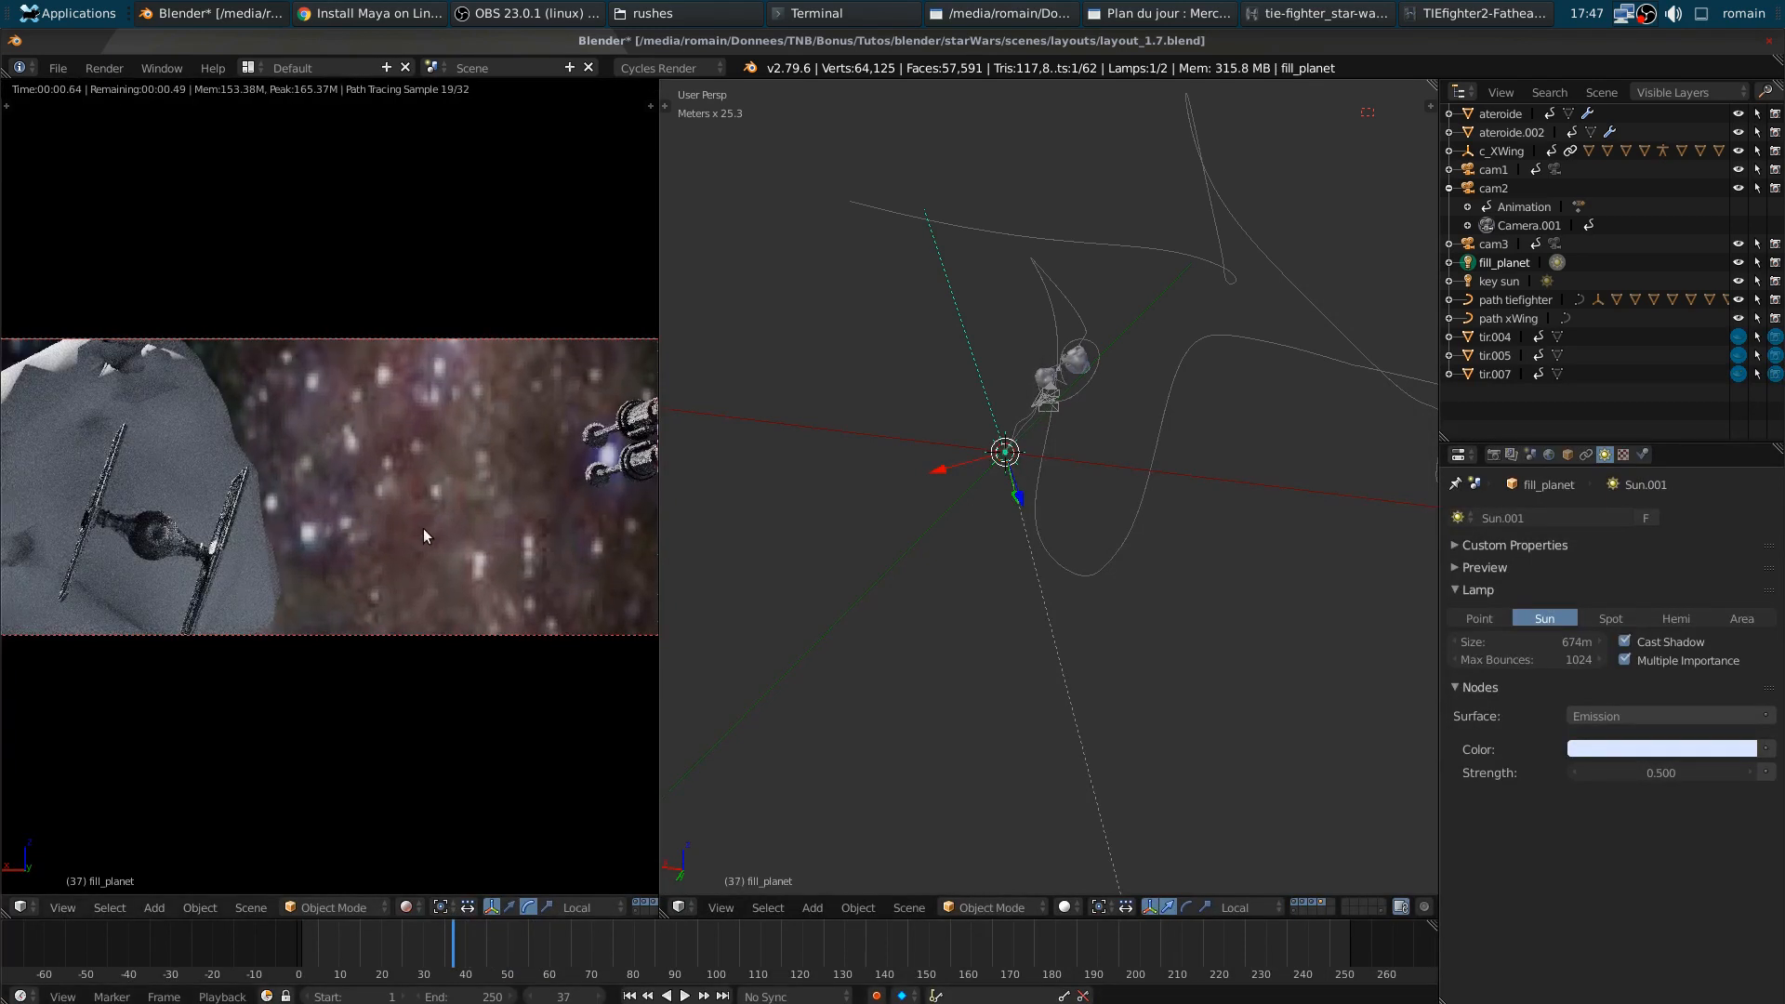
click(1511, 454)
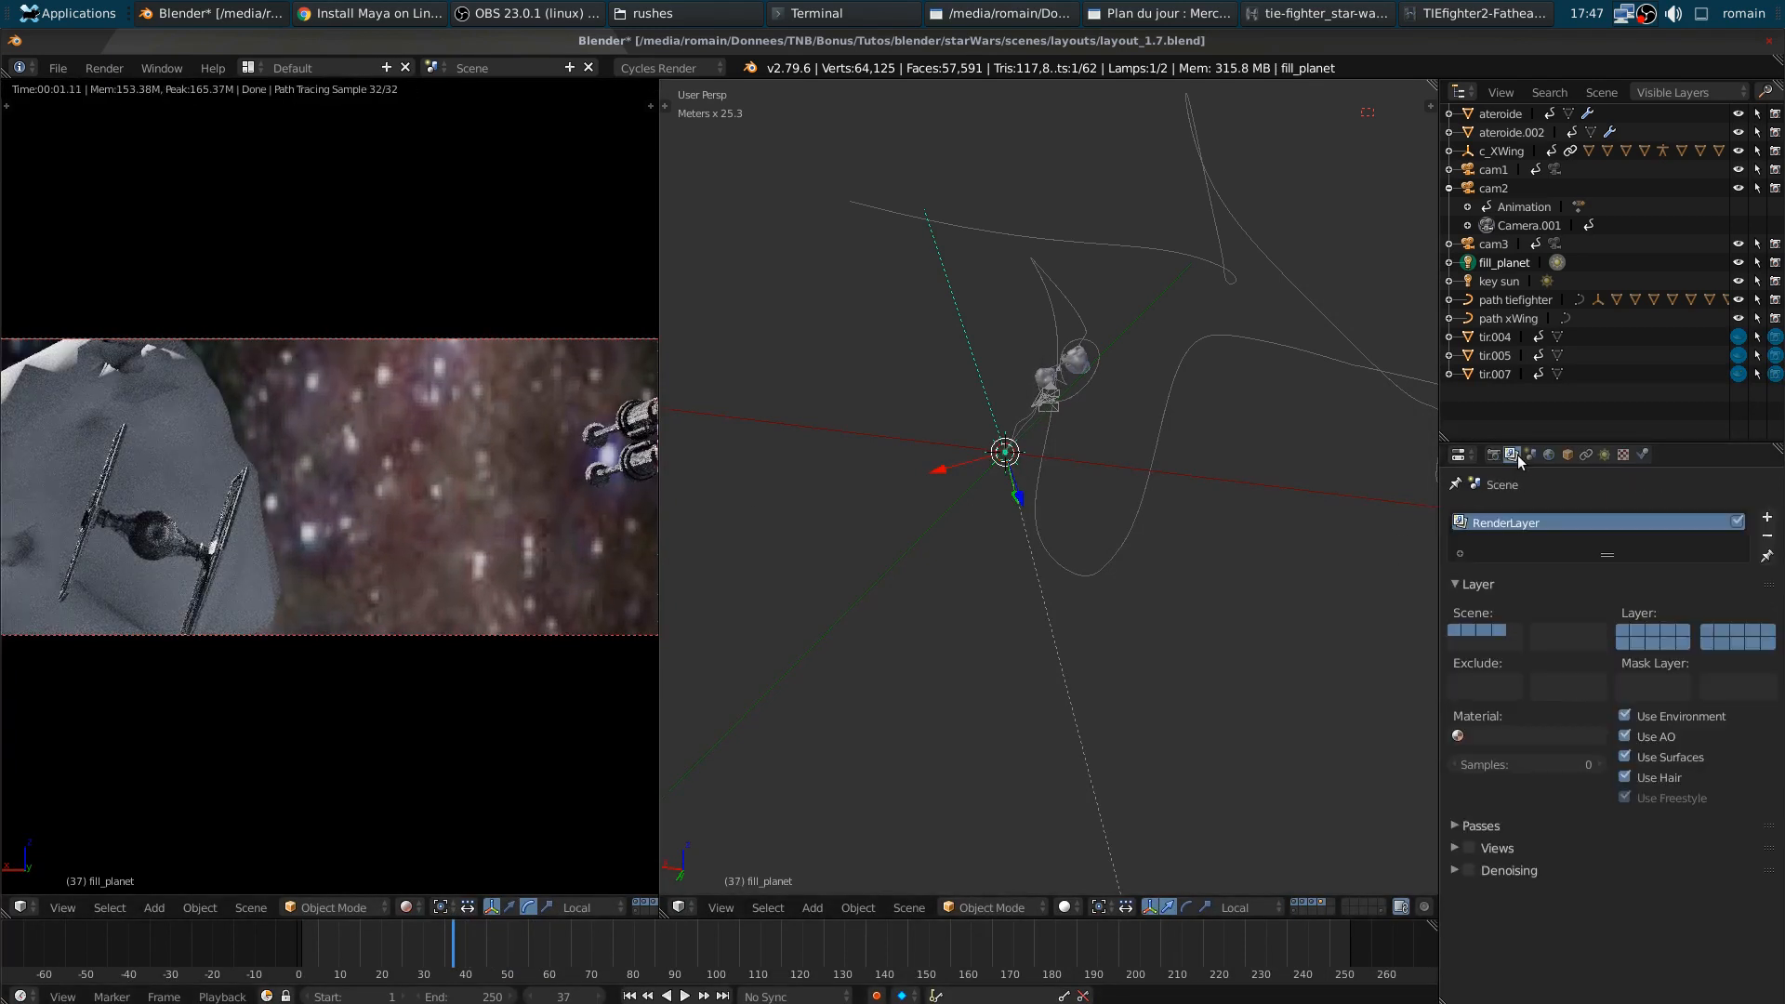
click(1530, 455)
scroll(1617, 939, down, 6)
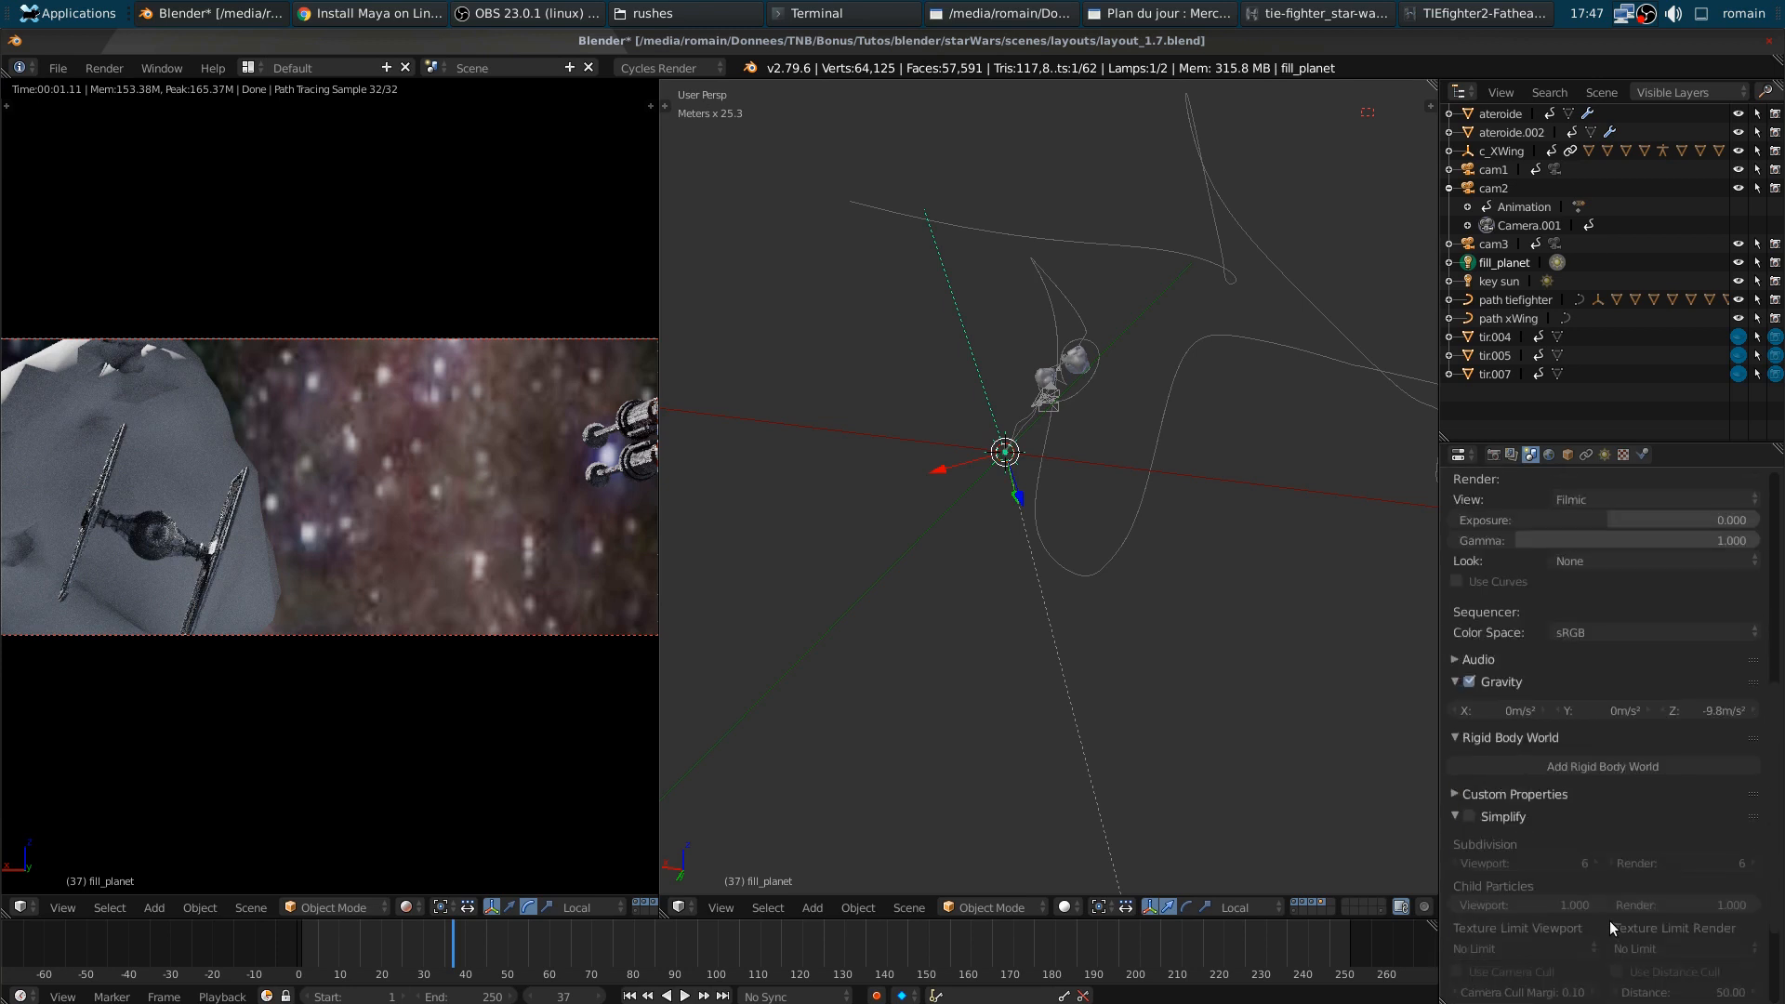
scroll(1581, 878, down, 4)
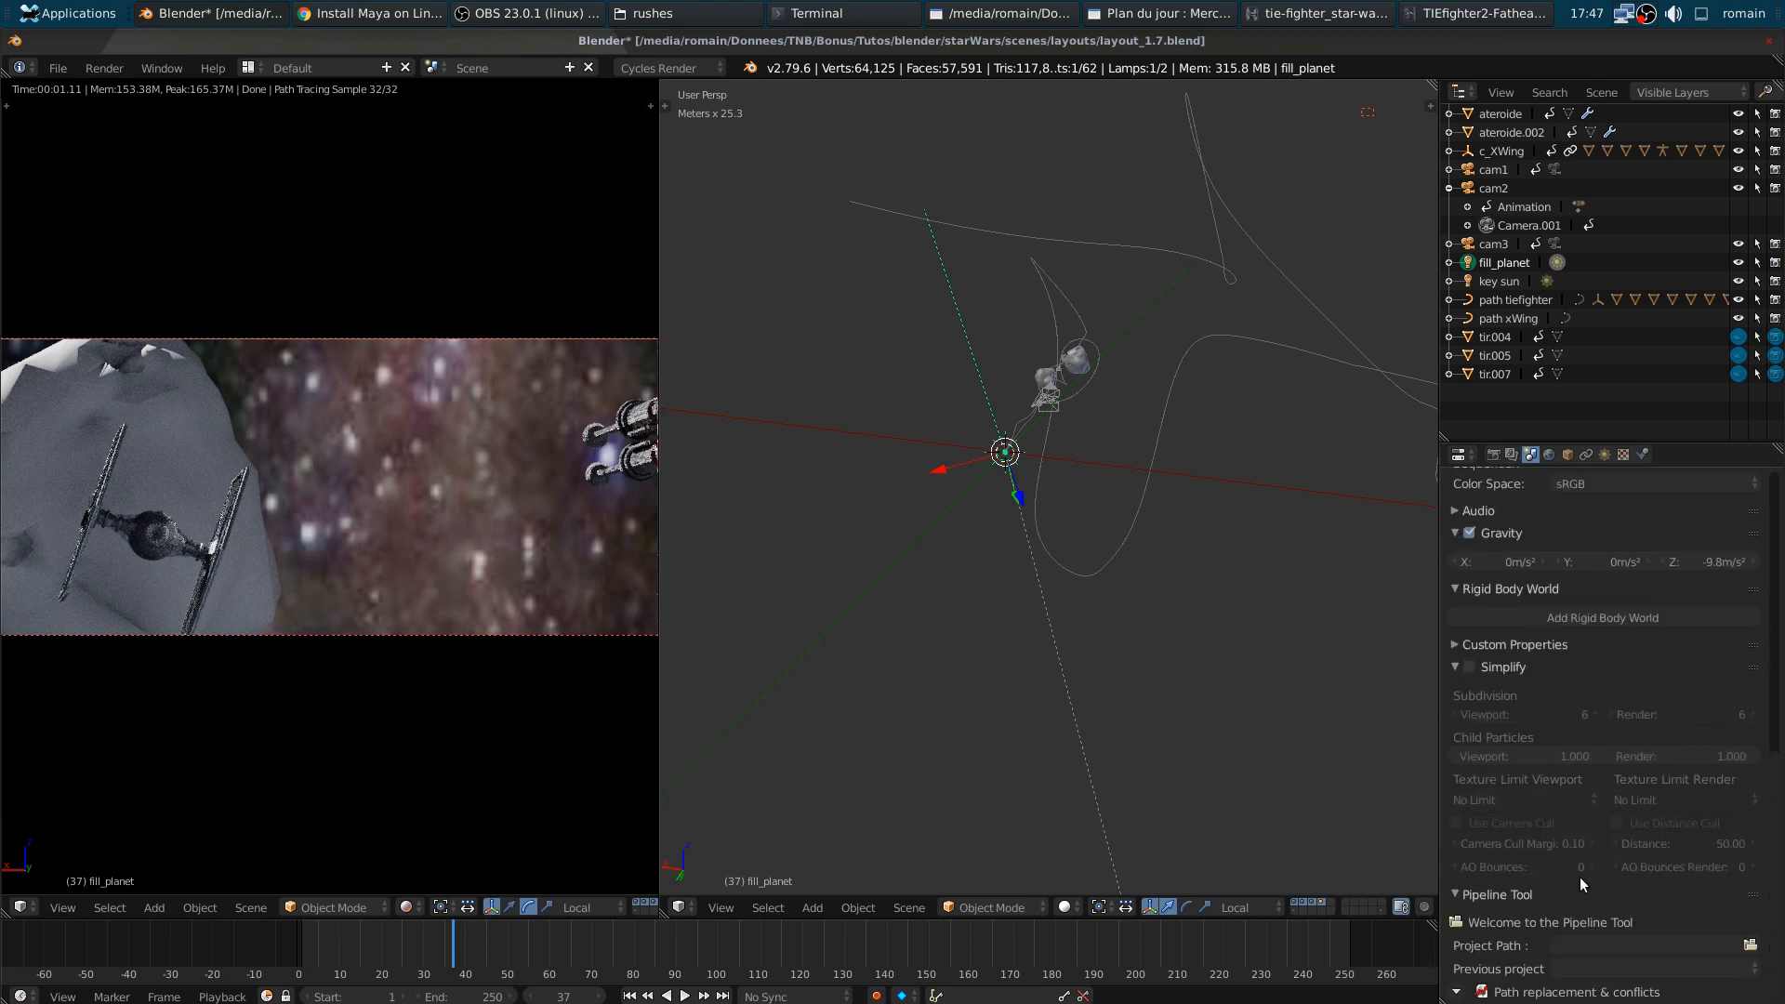
click(1493, 454)
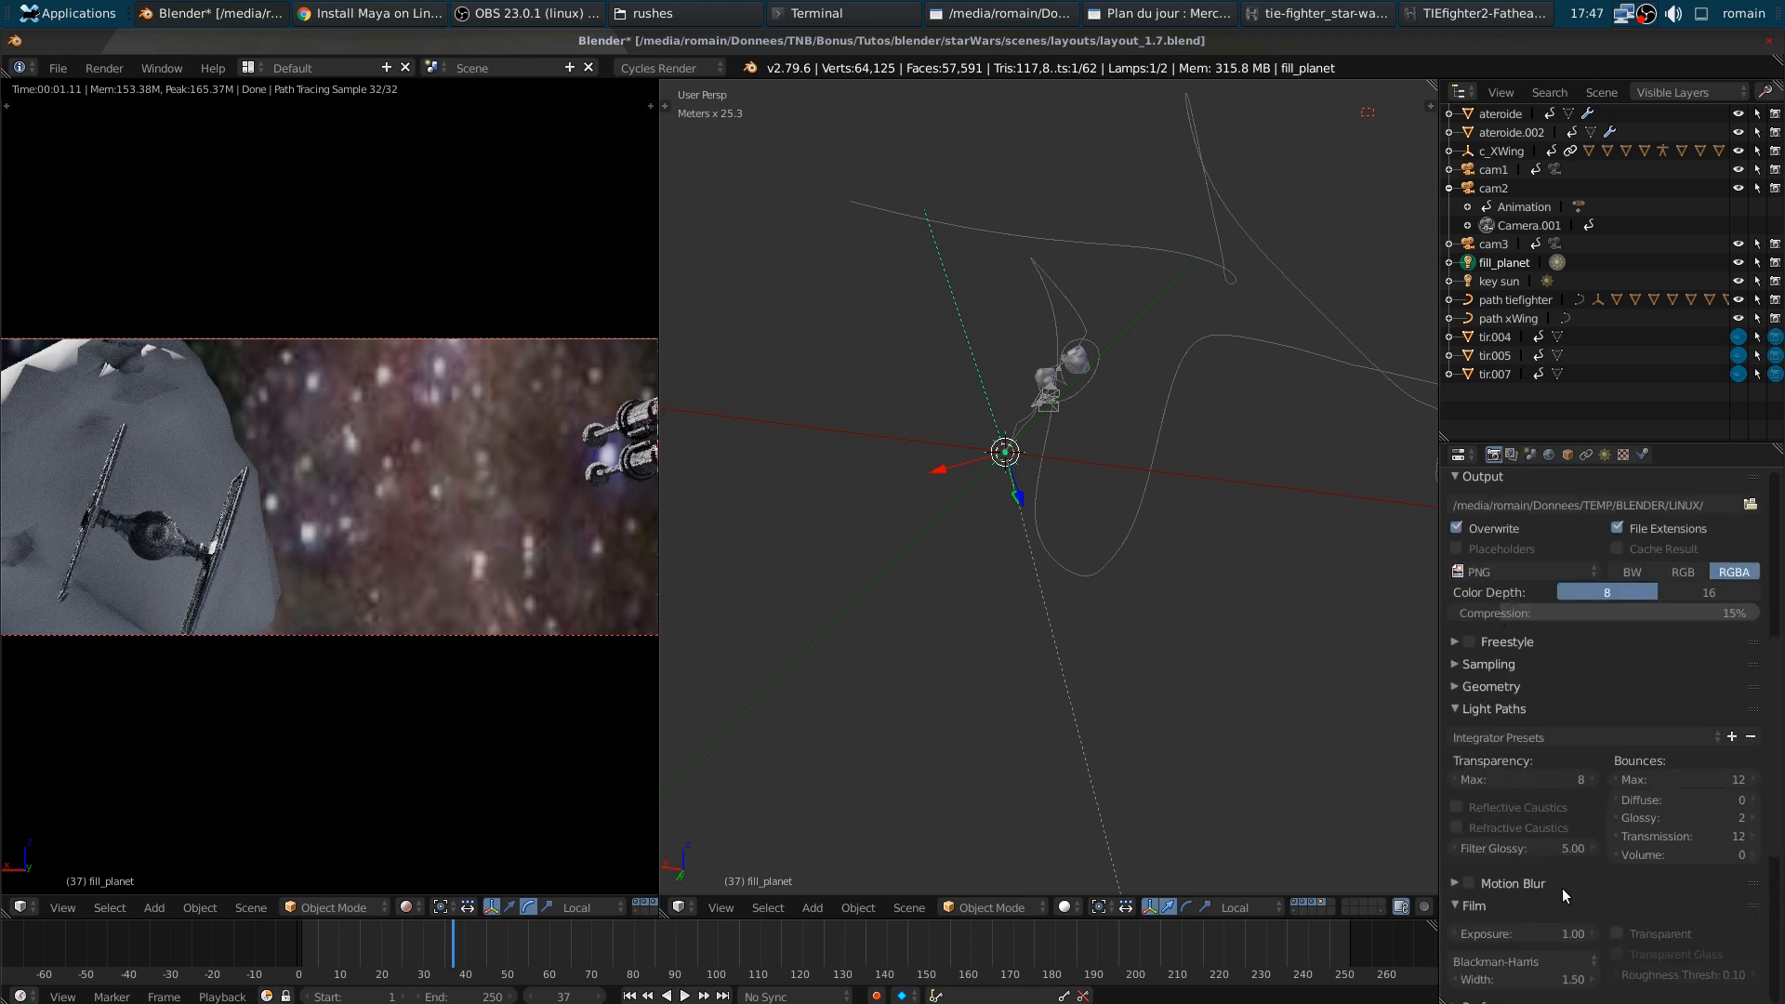
scroll(1581, 893, down, 3)
click(1610, 786)
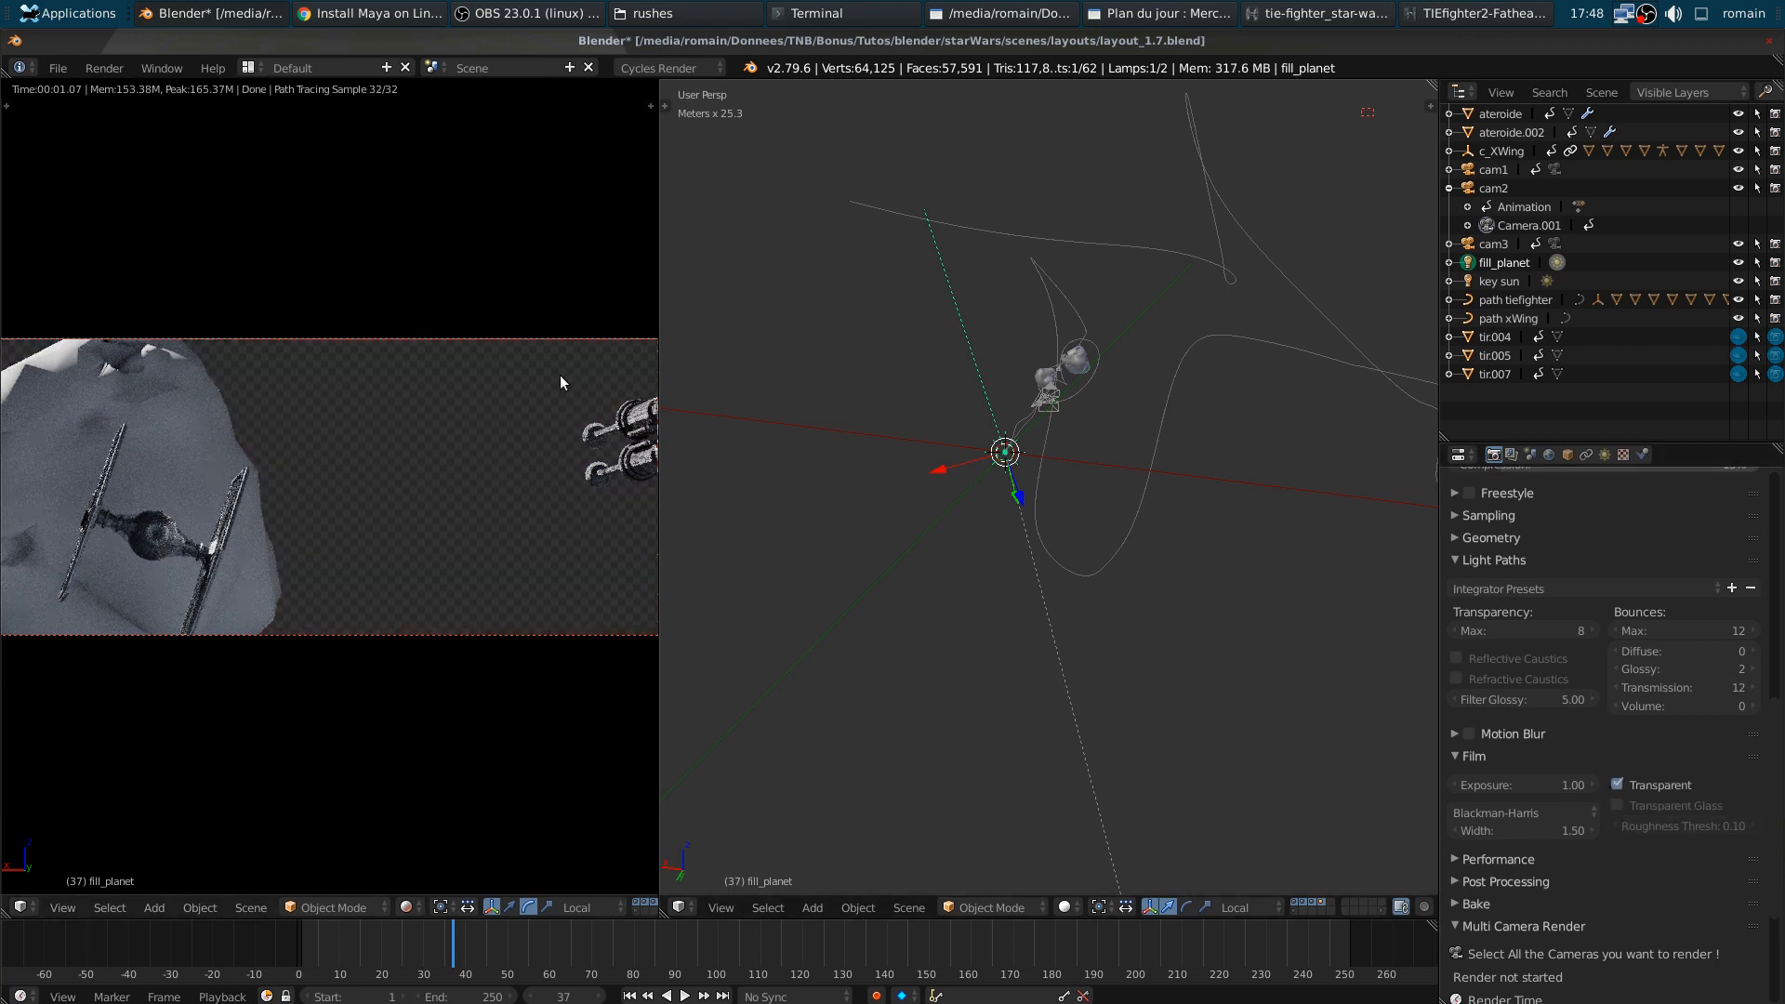
click(1626, 789)
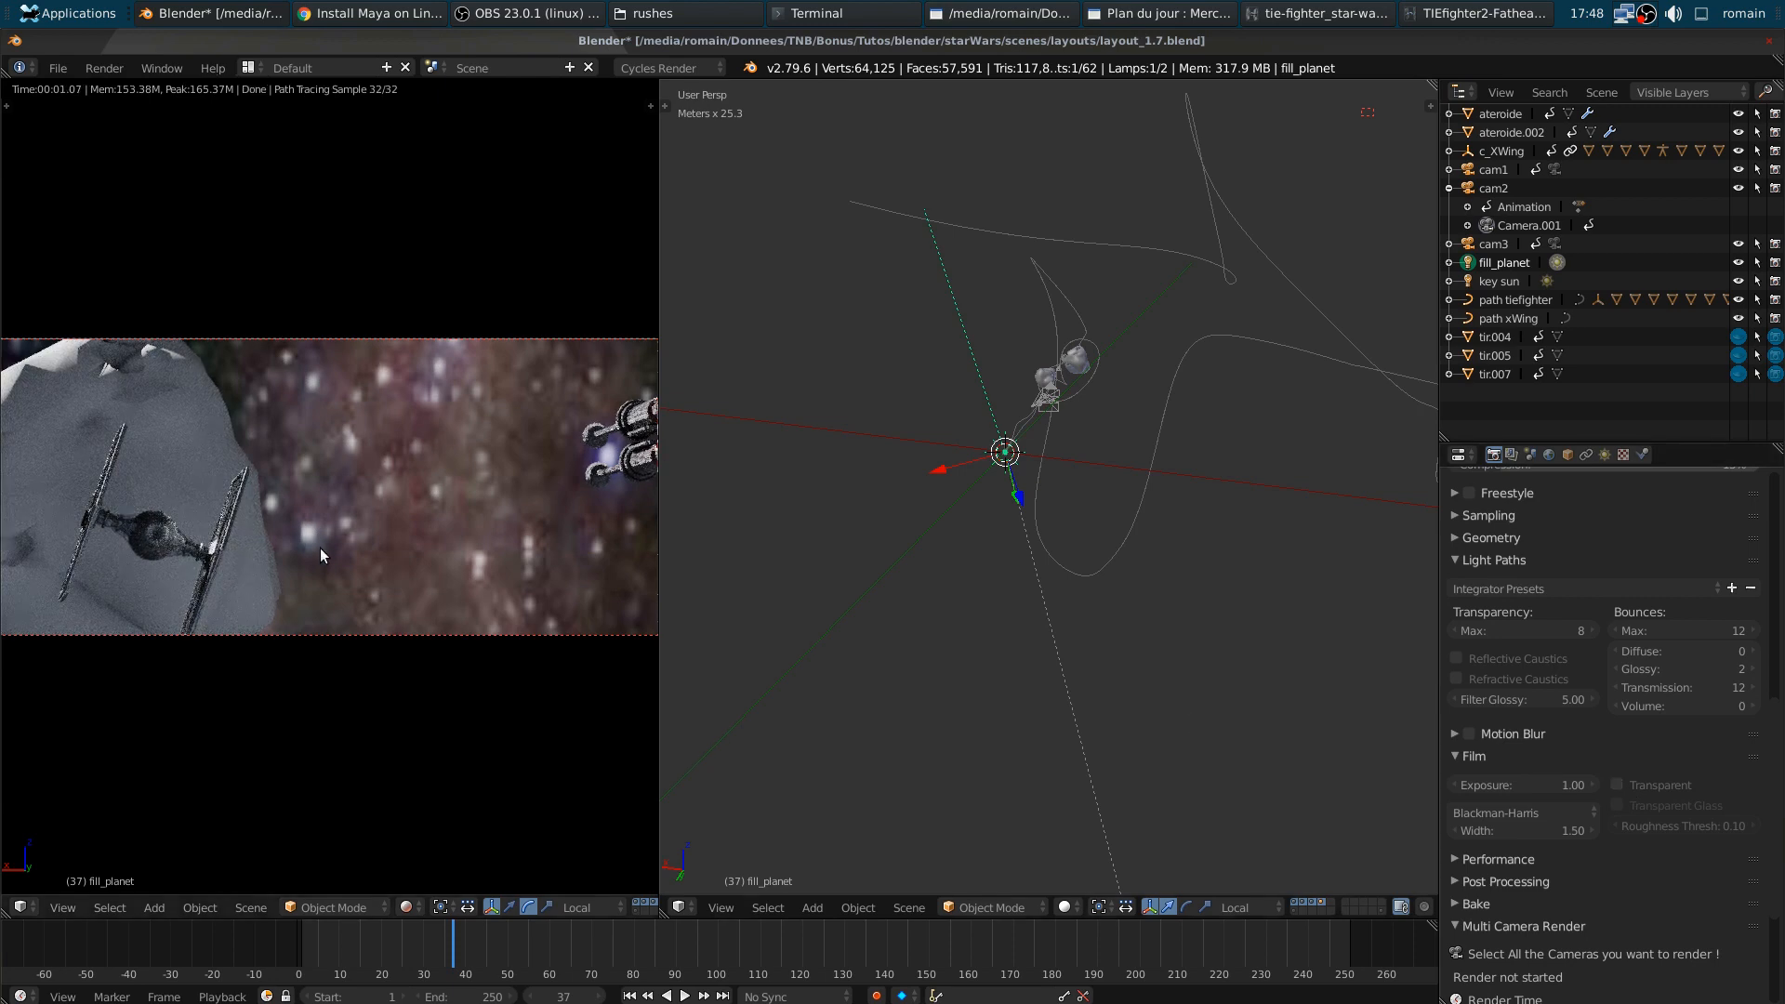
- Play through the current rendered shot, make cam1 the active camera and go to frame 7
key(alt+a)
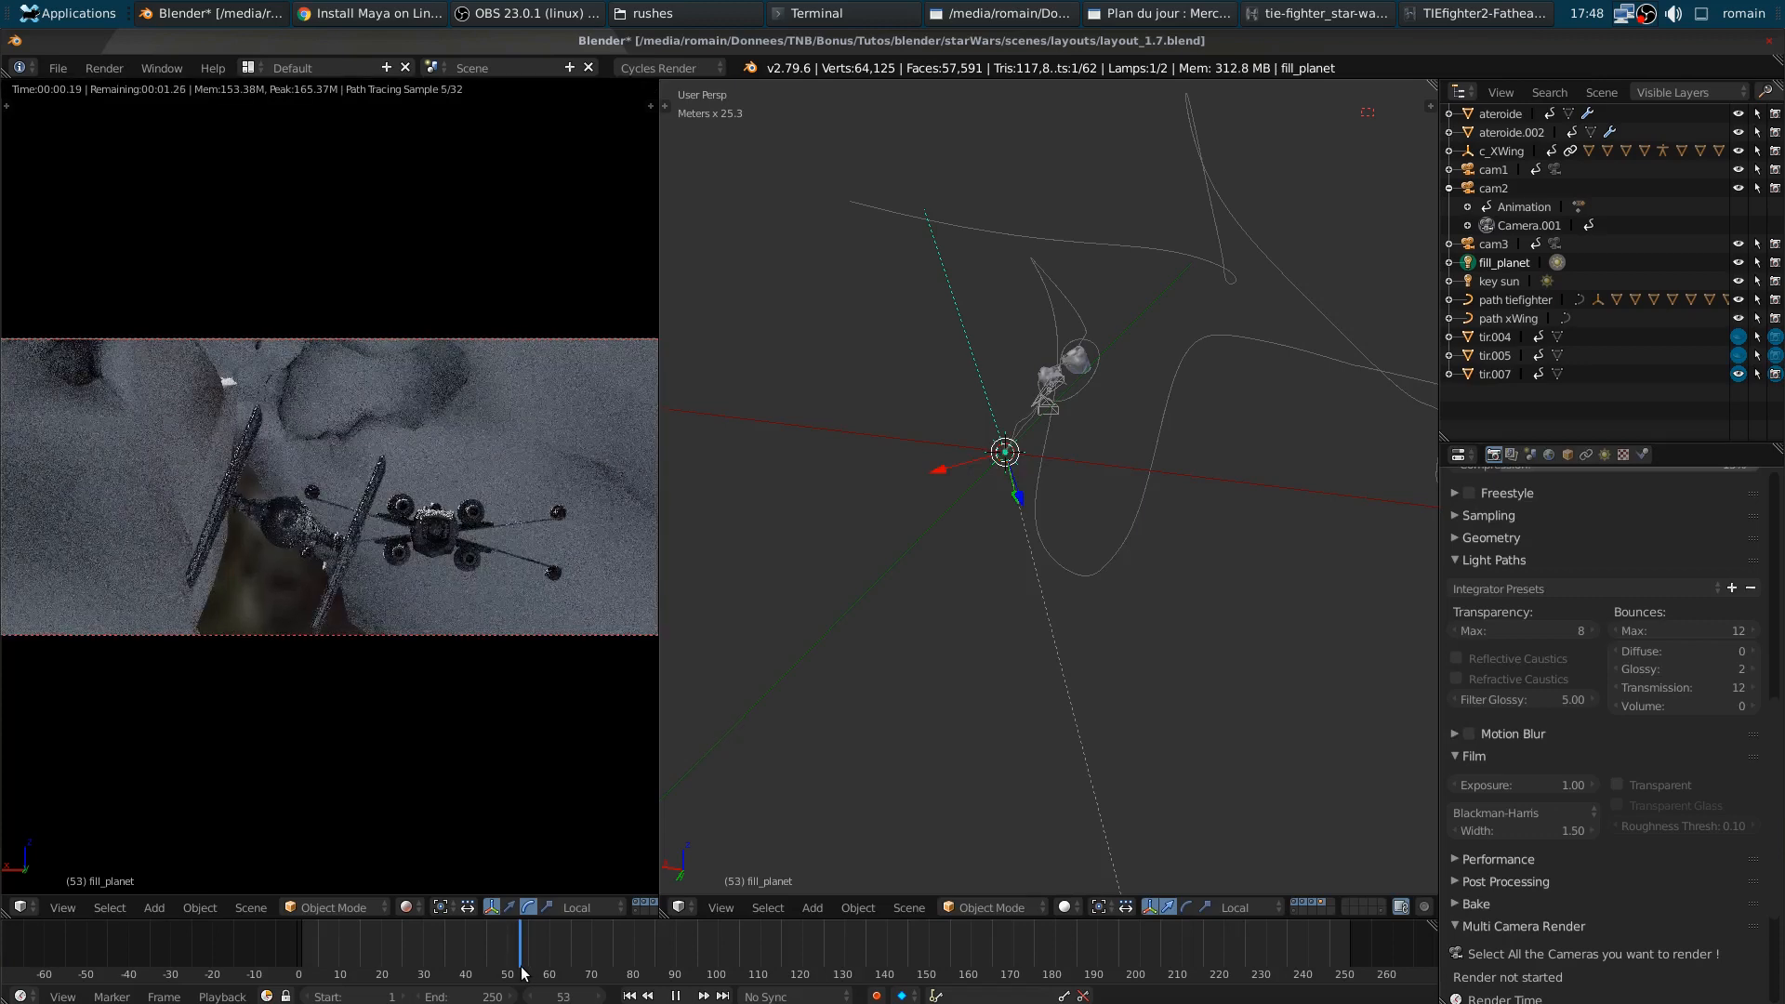
drag(522, 972, 481, 934)
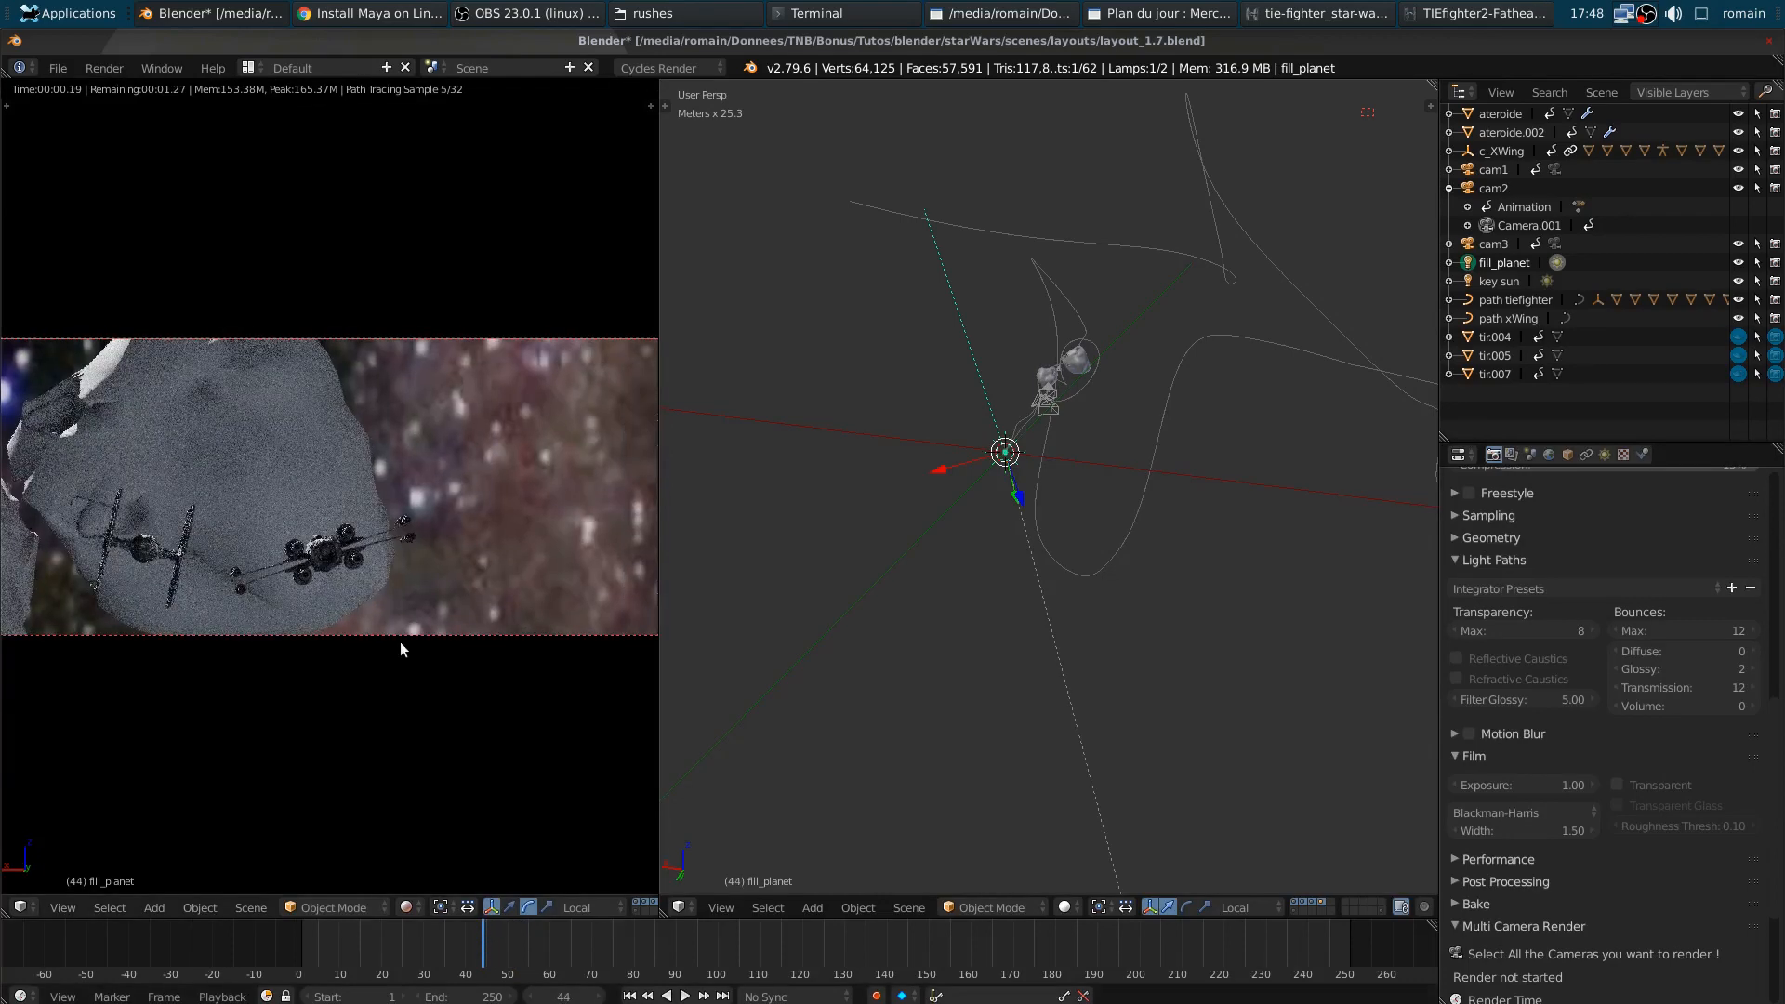
click(1505, 170)
key(ctrl+KP_0)
drag(469, 964, 327, 953)
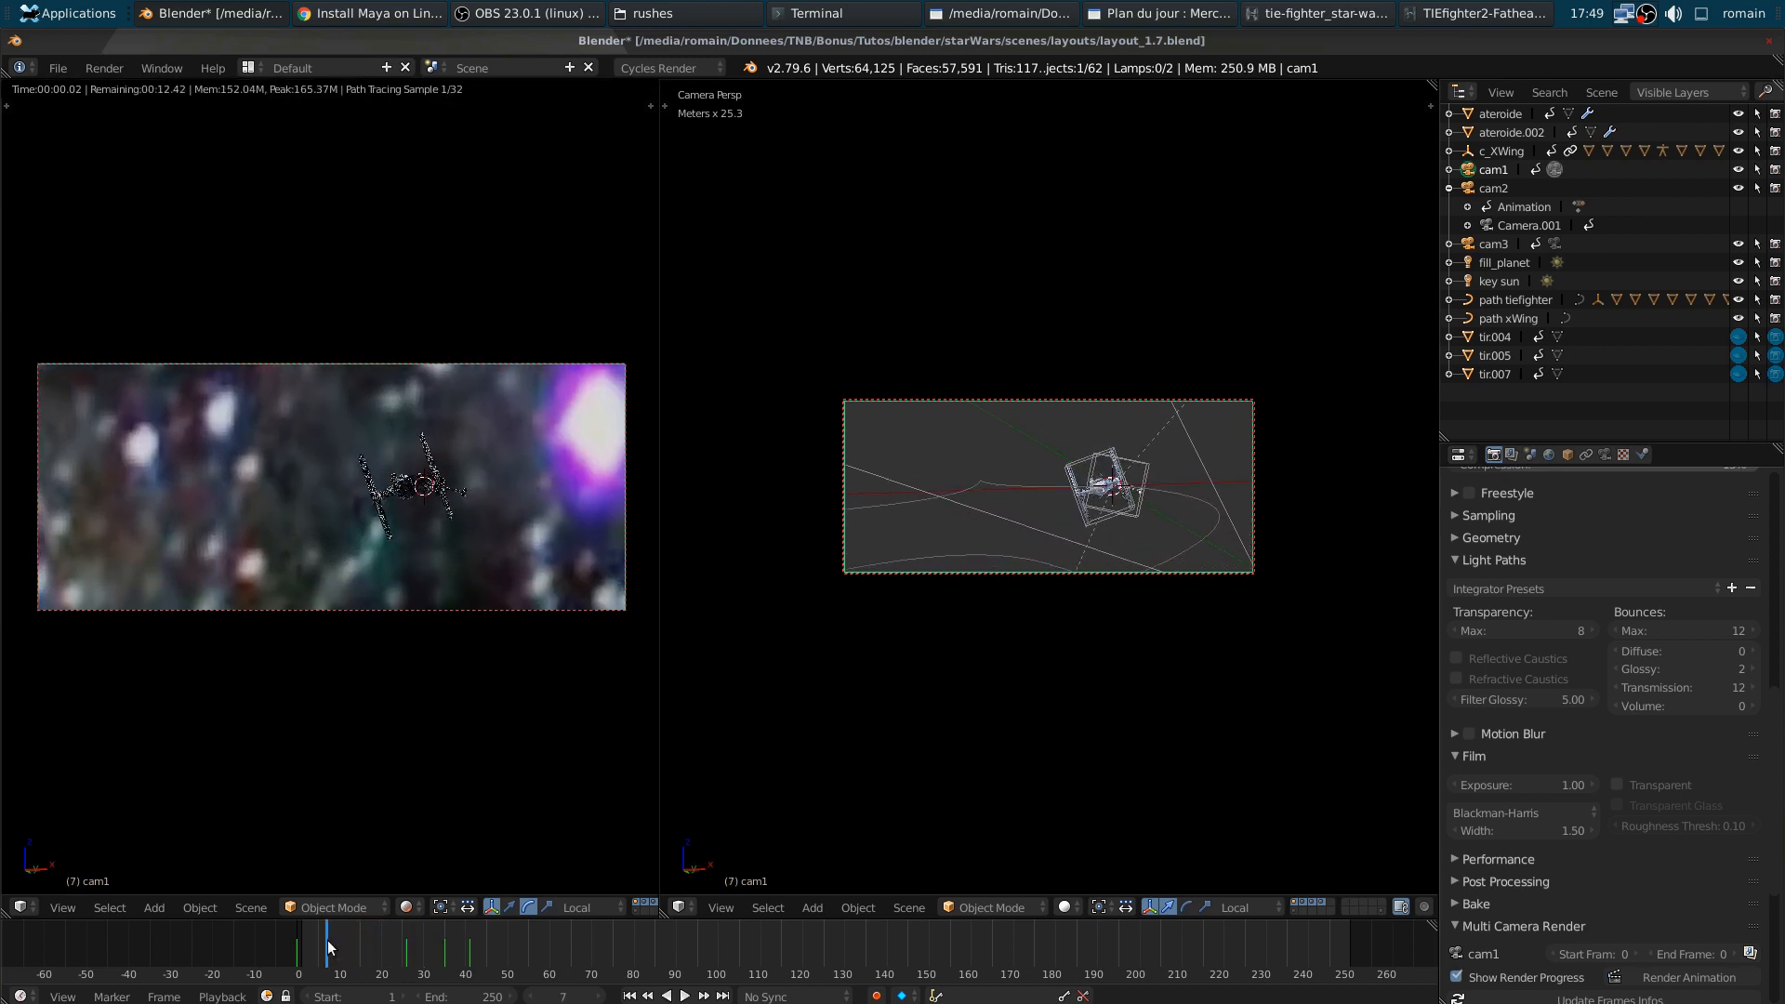
- Return the rendered viewport to solid shading outside the camera view and save the scene over layout_1.7.blend
key(shift+z)
key(ctrl+s)
click(421, 518)
key(KP_0)
key(ctrl+s)
click(421, 518)
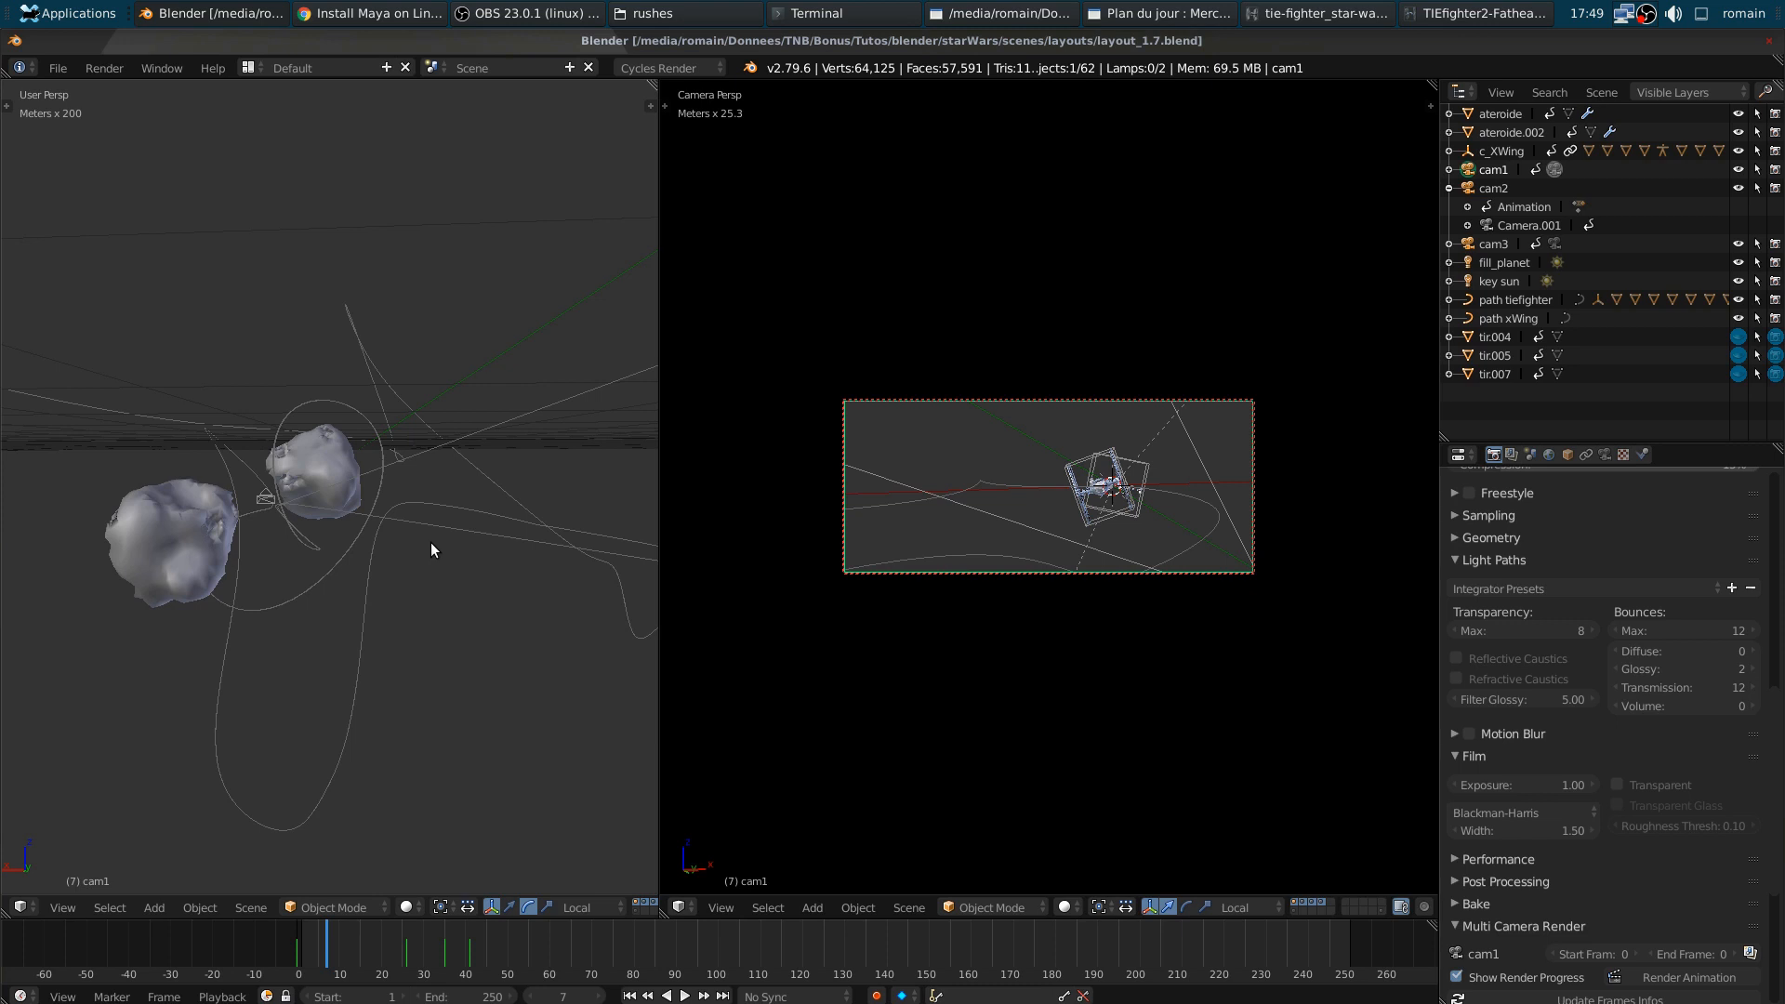
middle_drag(431, 550, 337, 571)
drag(294, 615, 342, 645)
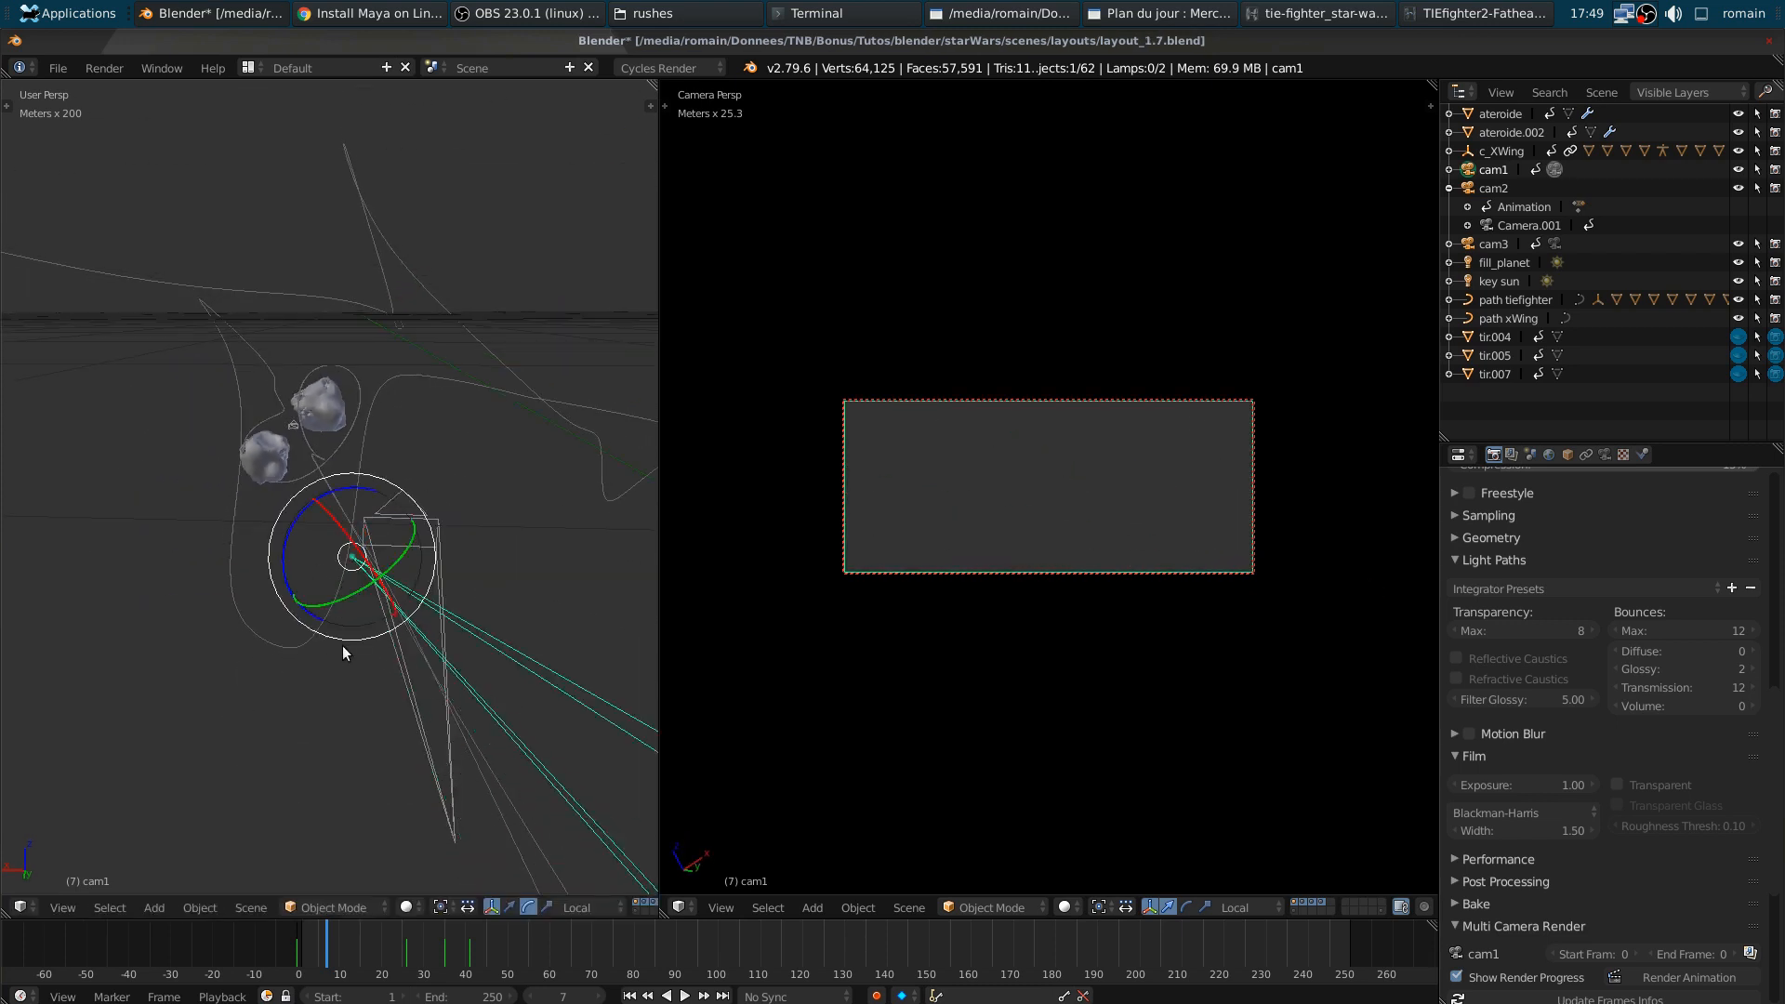
key(ctrl+z)
- Save the scene over its existing file and make cam3 the active camera
key(a)
key(ctrl+s)
click(342, 648)
middle_drag(342, 646, 281, 679)
right_click(167, 539)
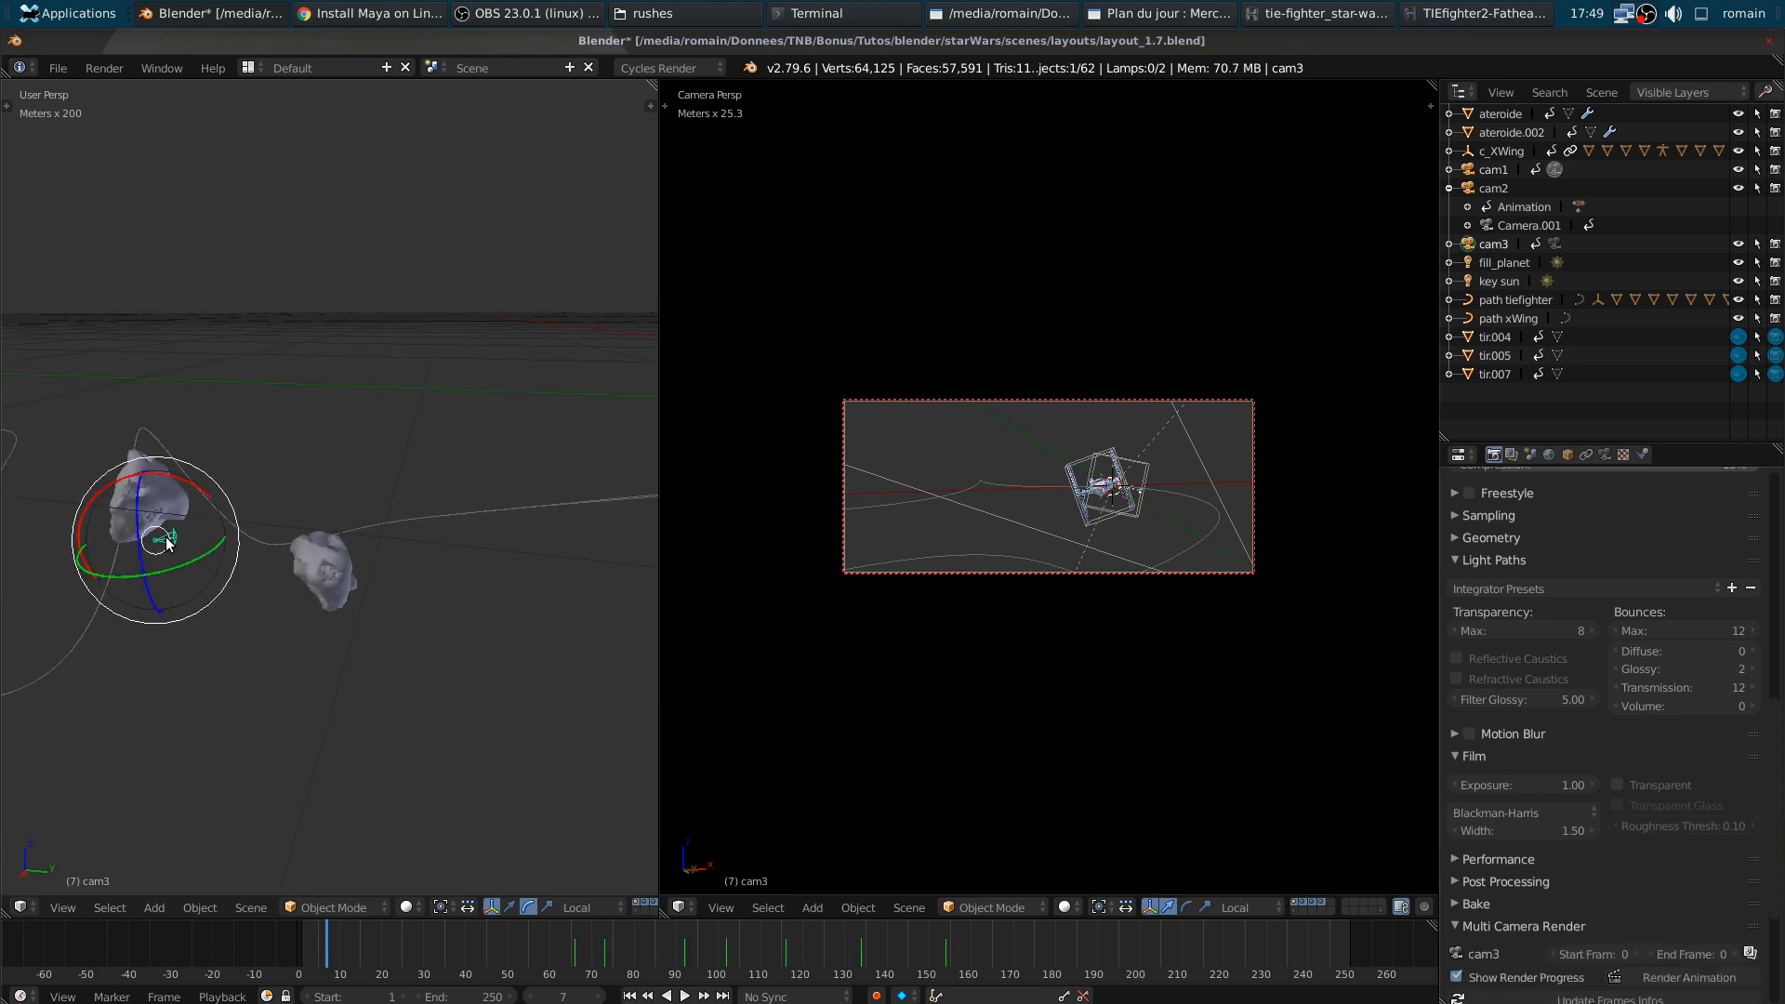
key(ctrl+KP_0)
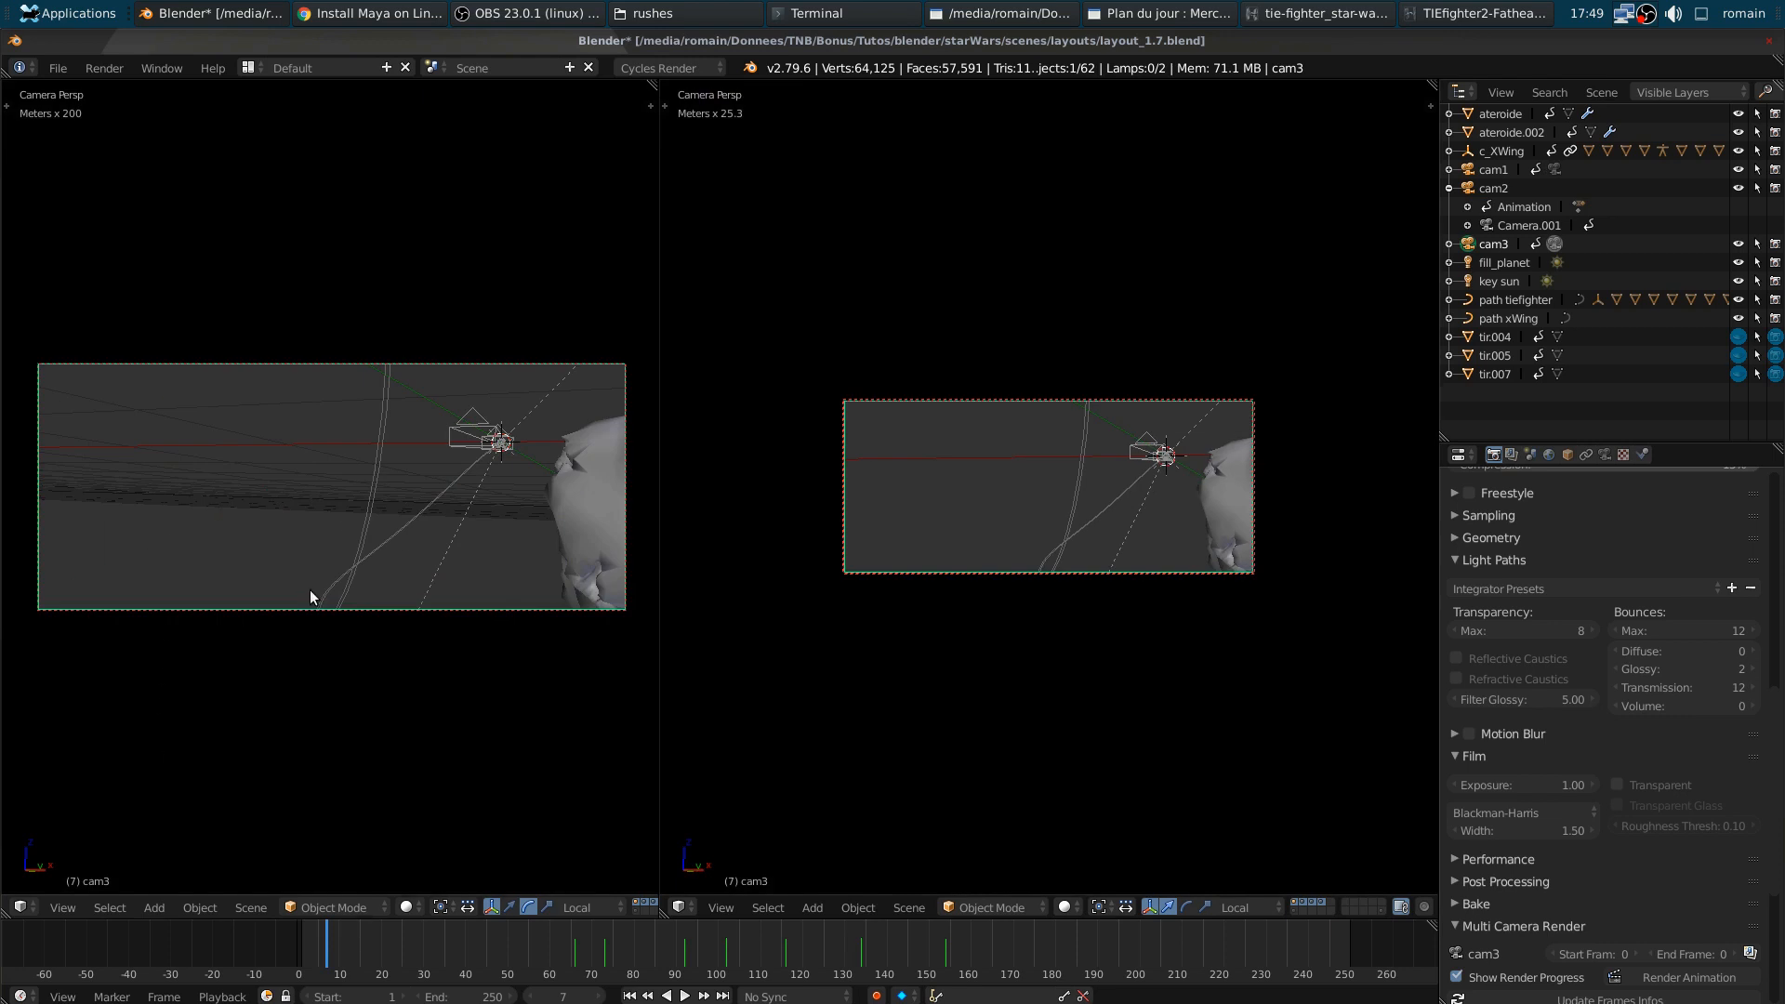
- Preview cam3's shot in rendered shading around frame 20 and return the viewport to solid shading
key(shift+z)
mouse_move(532, 971)
mouse_down()
mouse_move(864, 968)
mouse_move(937, 933)
mouse_move(961, 978)
mouse_move(1004, 971)
mouse_move(381, 971)
mouse_up()
key(shift+z)
key(s)
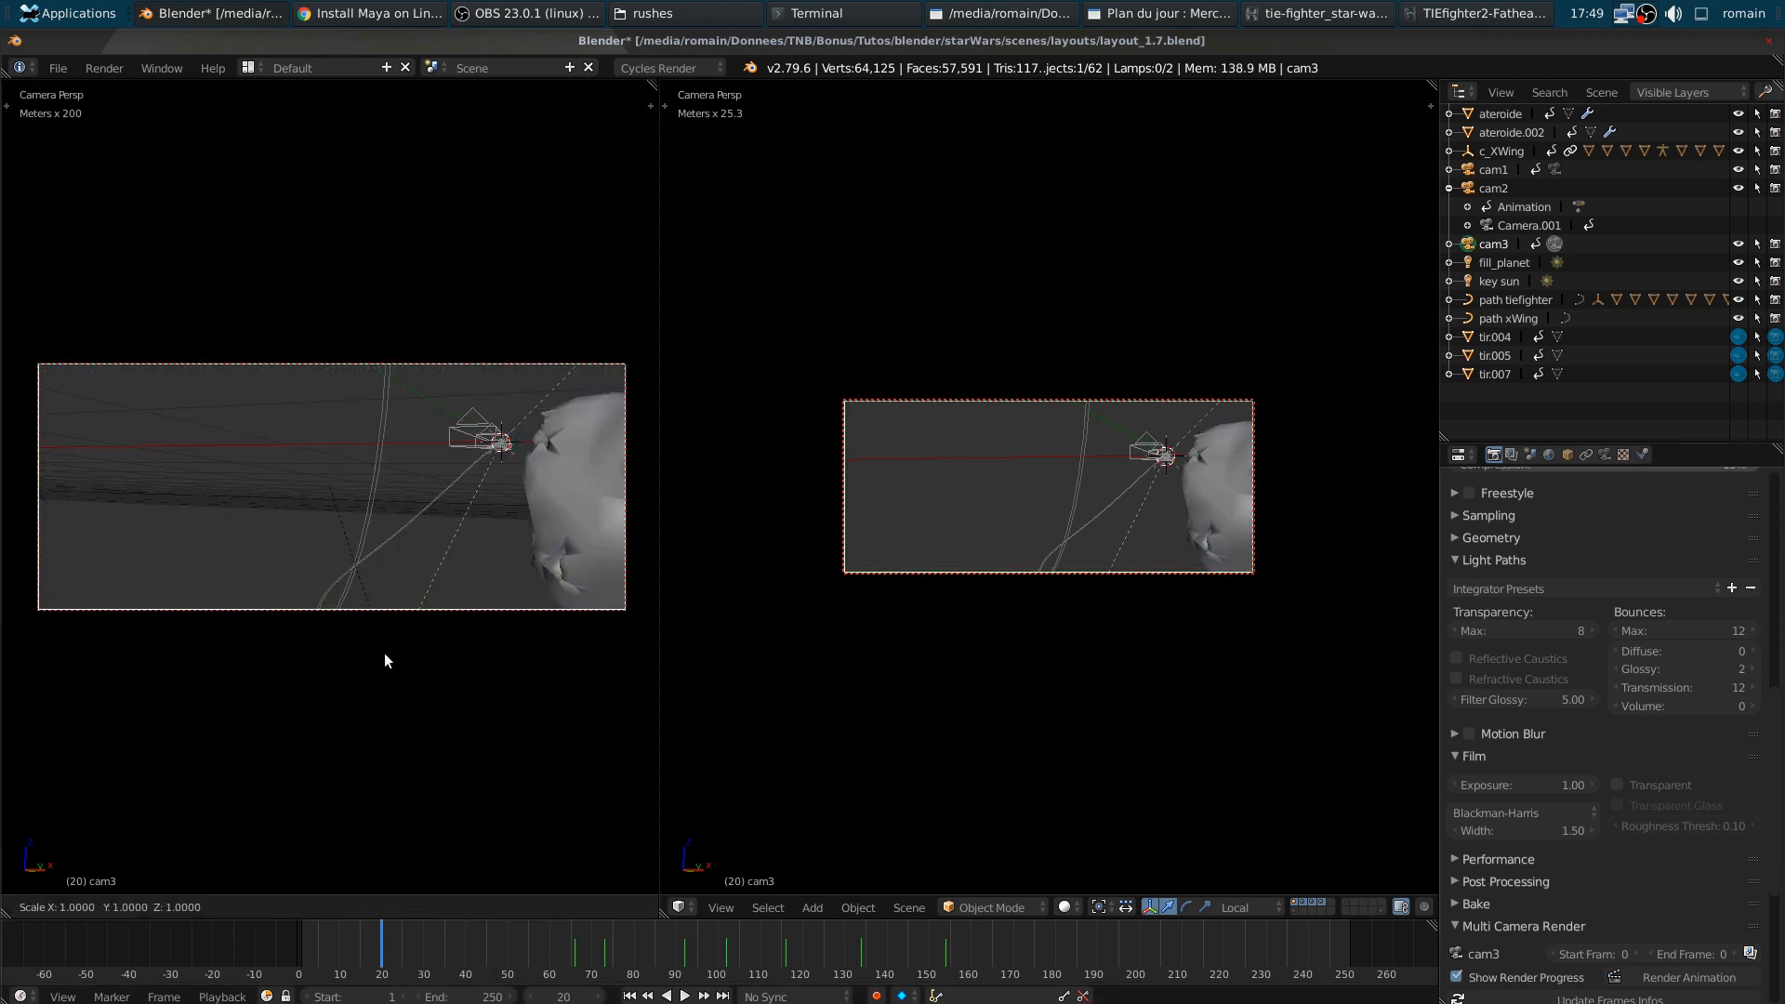
right_click(385, 641)
- Leave the camera view in the larger-scale viewport, deselect everything and save the scene over layout_1.7.blend
key(ctrl+s)
click(384, 576)
key(KP_0)
key(ctrl+s)
click(385, 577)
shift+middle_drag(439, 589, 387, 606)
key(a)
key(ctrl+s)
click(387, 606)
- Widen the free-view viewport, show the layer holding the three extra X-Wings and zoom in on them
drag(658, 884, 759, 888)
click(635, 912)
middle_drag(228, 609, 393, 682)
right_click(448, 455)
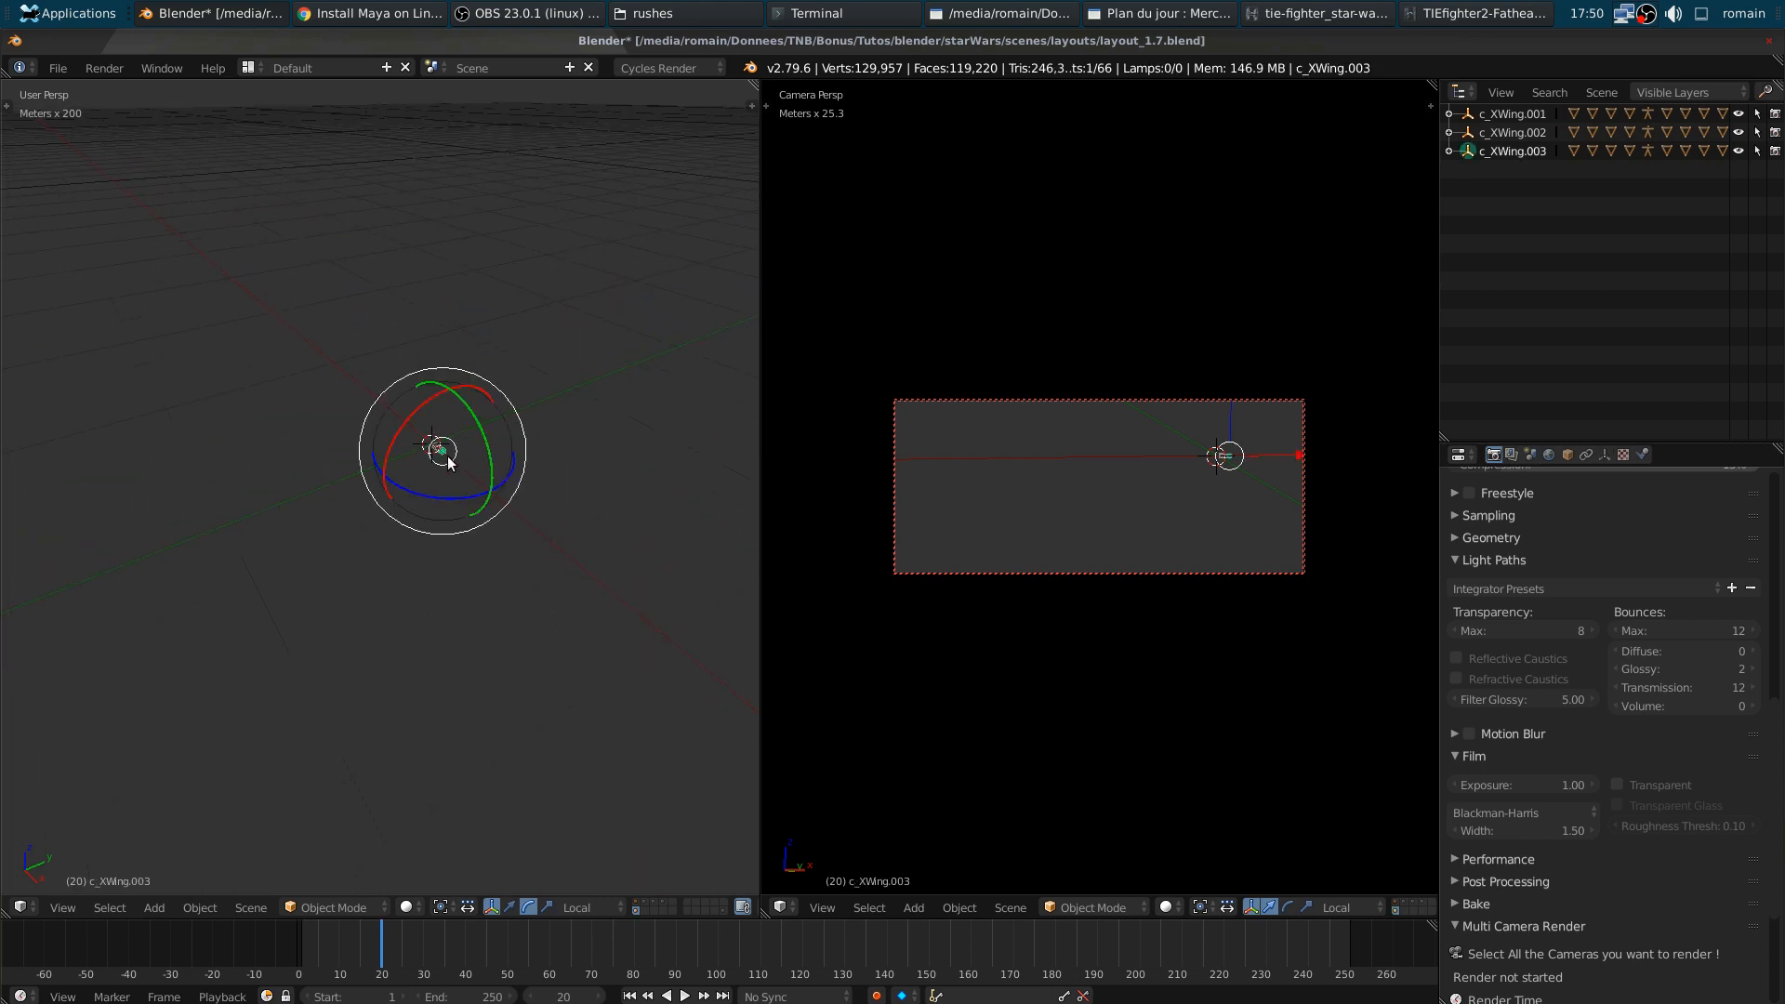
key(KP_Decimal)
scroll(441, 458, down, 10)
key(a)
middle_drag(405, 544, 505, 521)
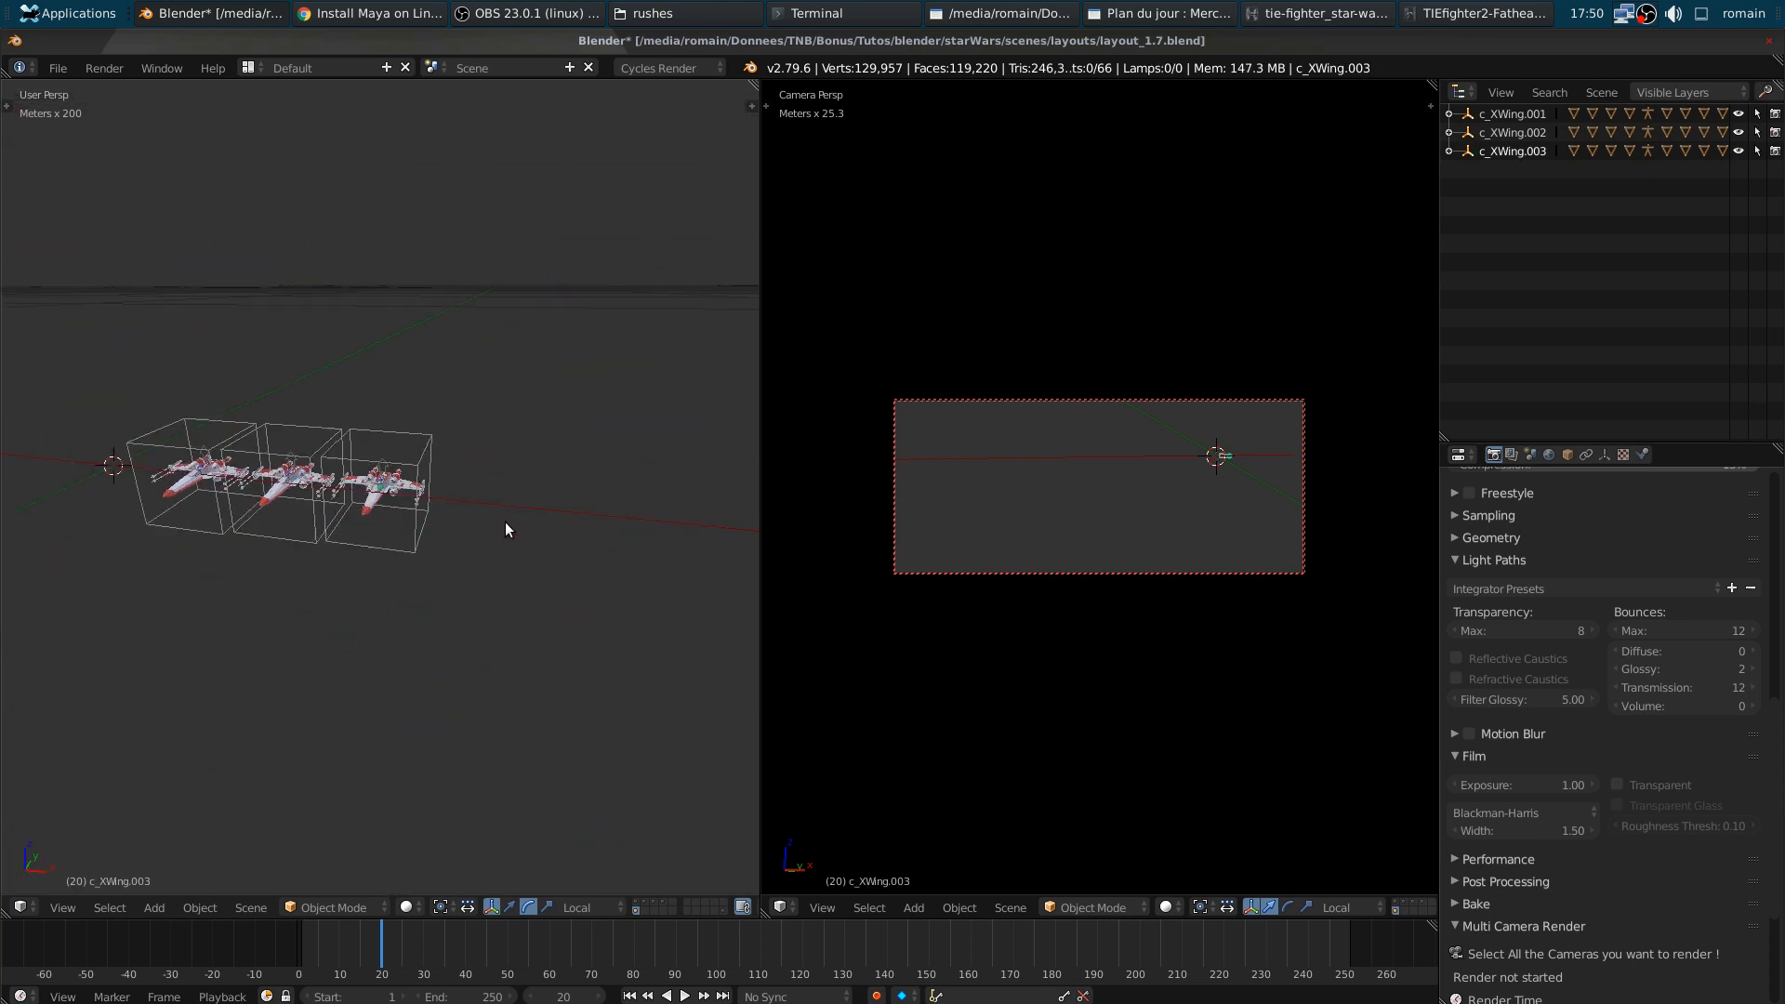
key(b)
drag(517, 402, 42, 558)
shift+middle_drag(282, 572, 333, 567)
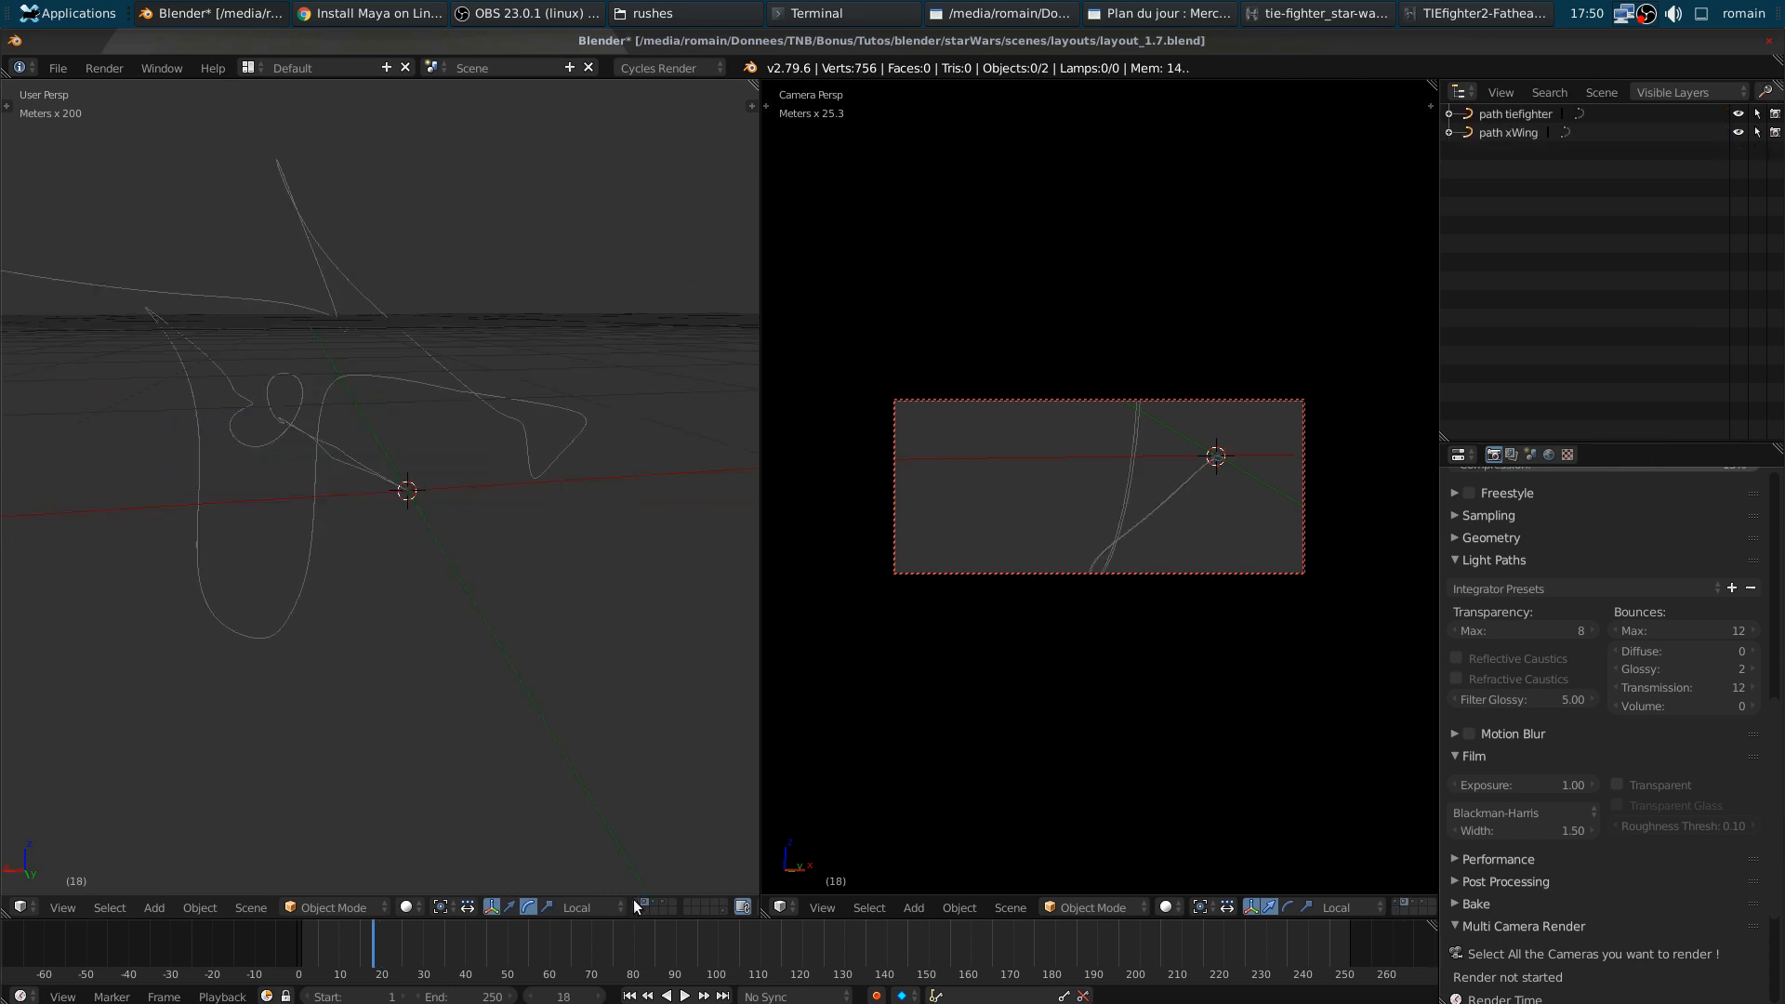
- Show the layer with the cameras and the TIE fighter controller, stop the playback and save the scene
click(636, 901)
mouse_move(523, 701)
middle_down()
mouse_move(461, 667)
mouse_move(483, 697)
mouse_move(476, 574)
mouse_move(498, 703)
middle_up()
key(ctrl+s)
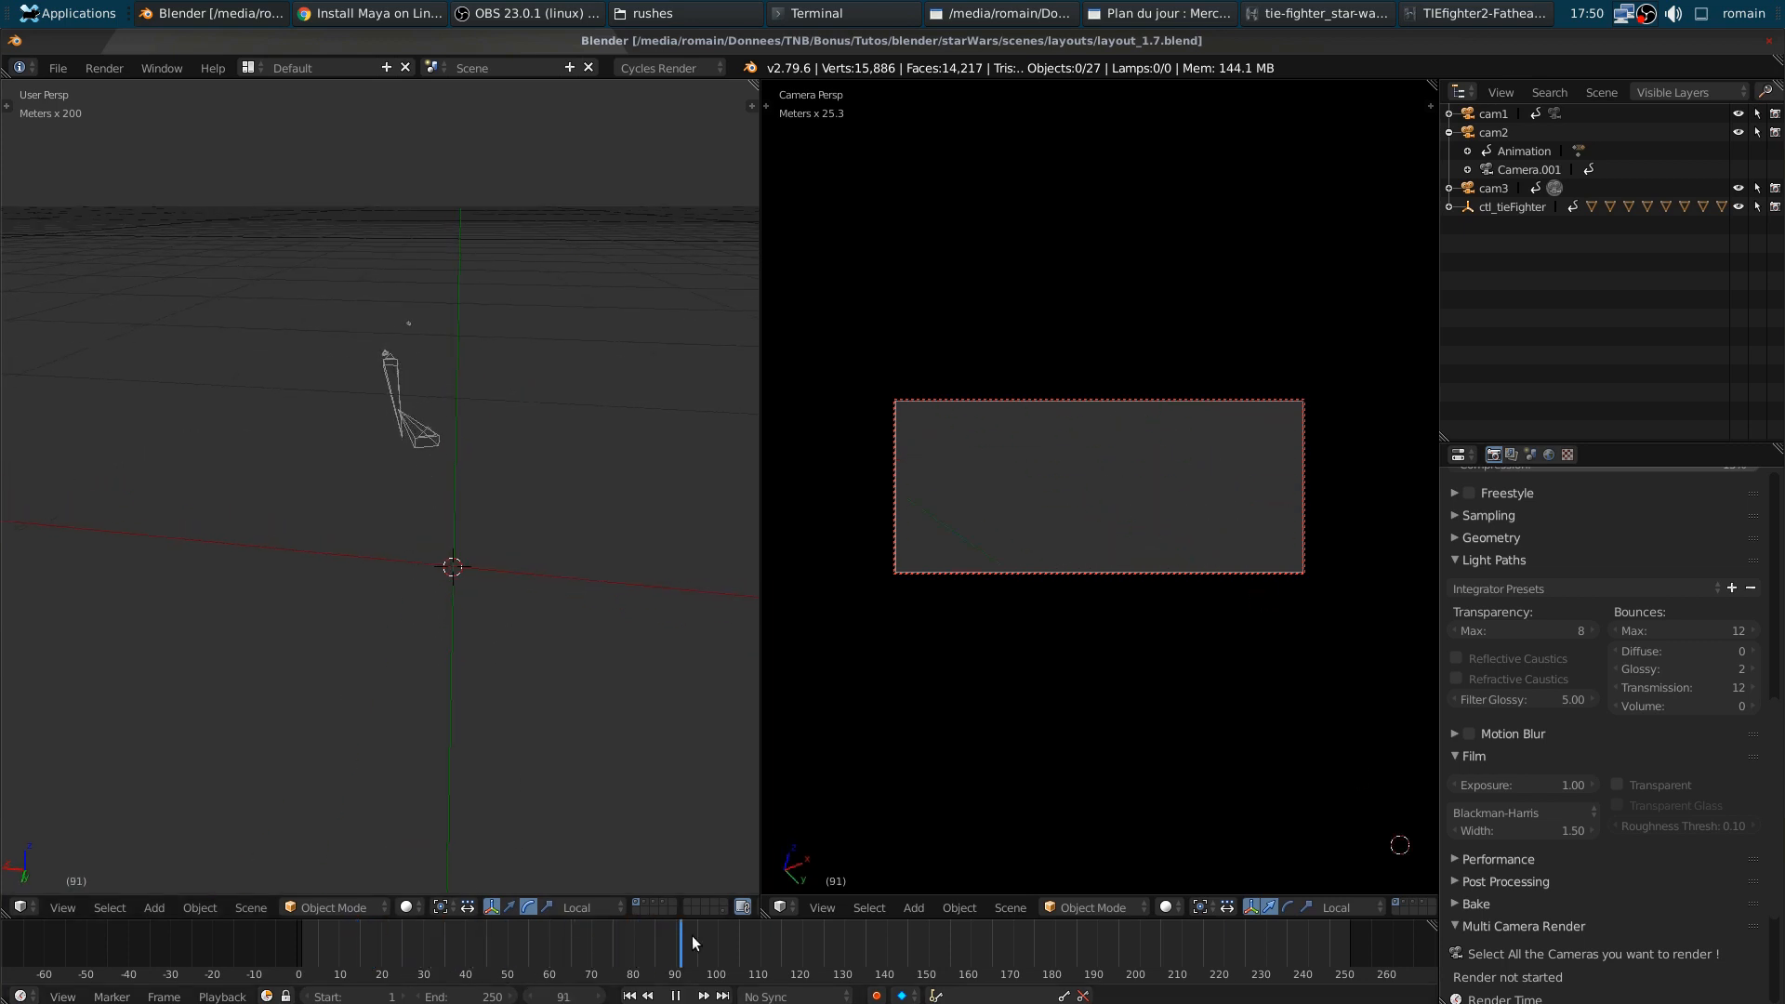
key(Escape)
key(ctrl+s)
click(410, 605)
- List the linked asset libraries using the outliner's Blender File display mode, and save the scene
click(1659, 97)
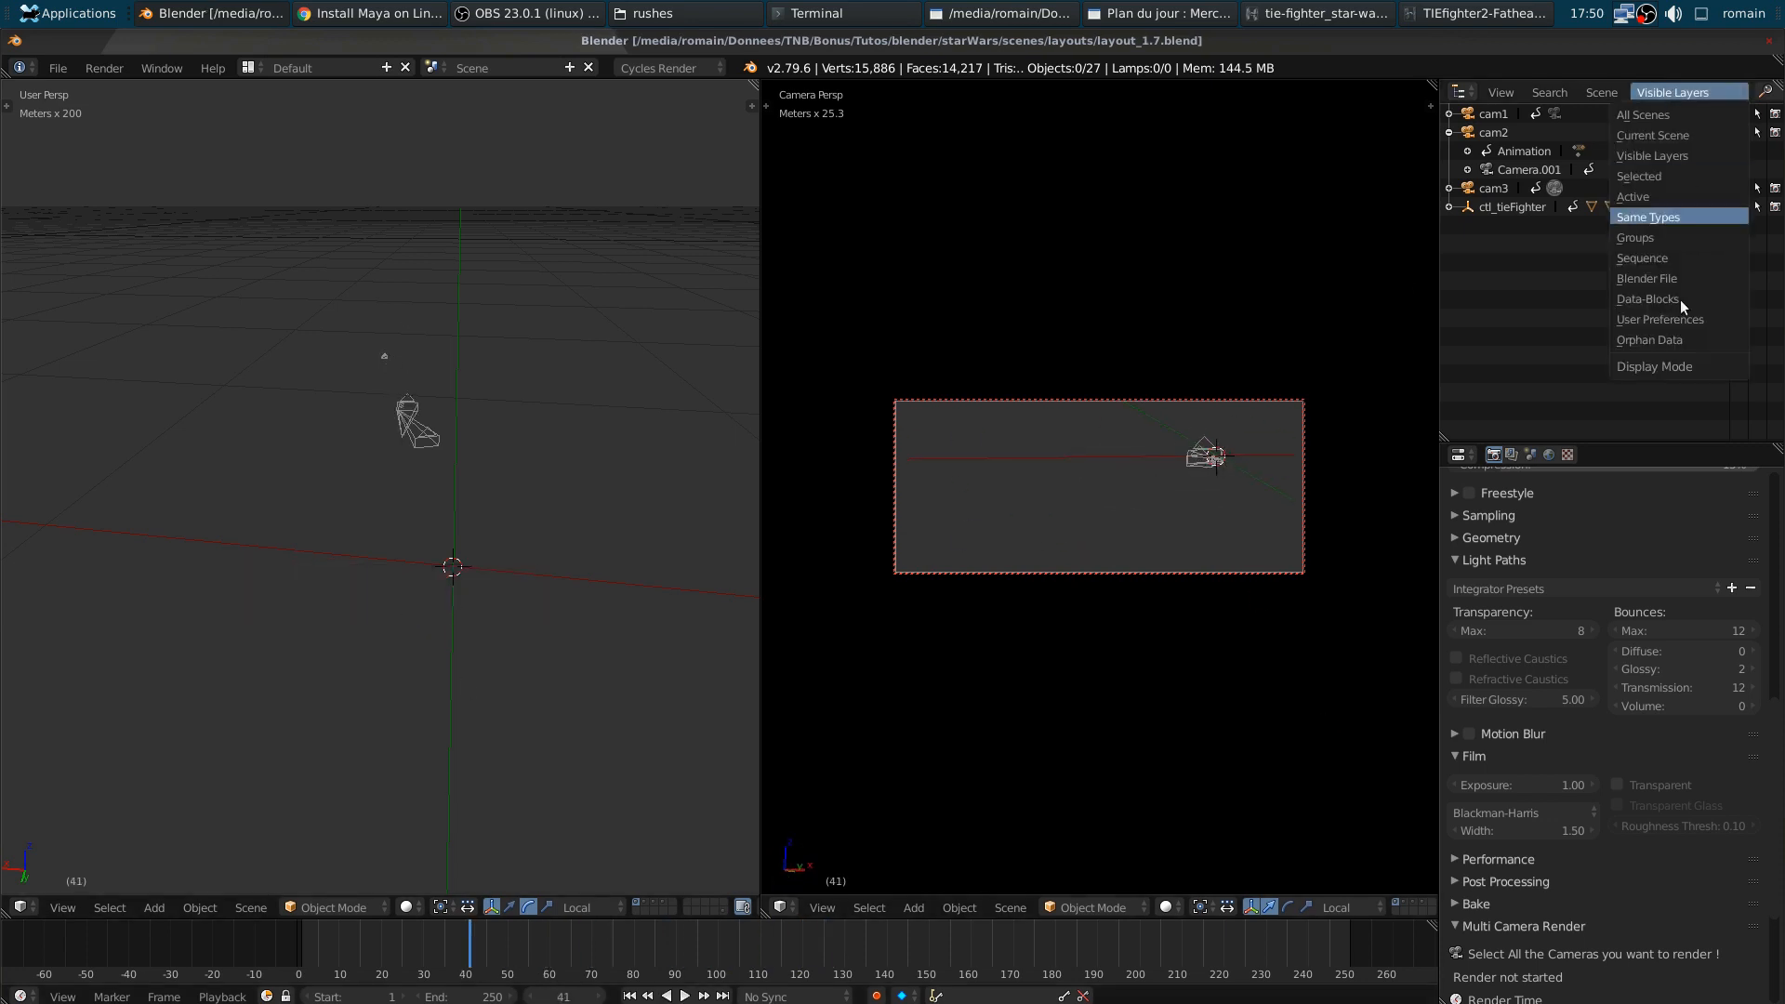
click(1676, 287)
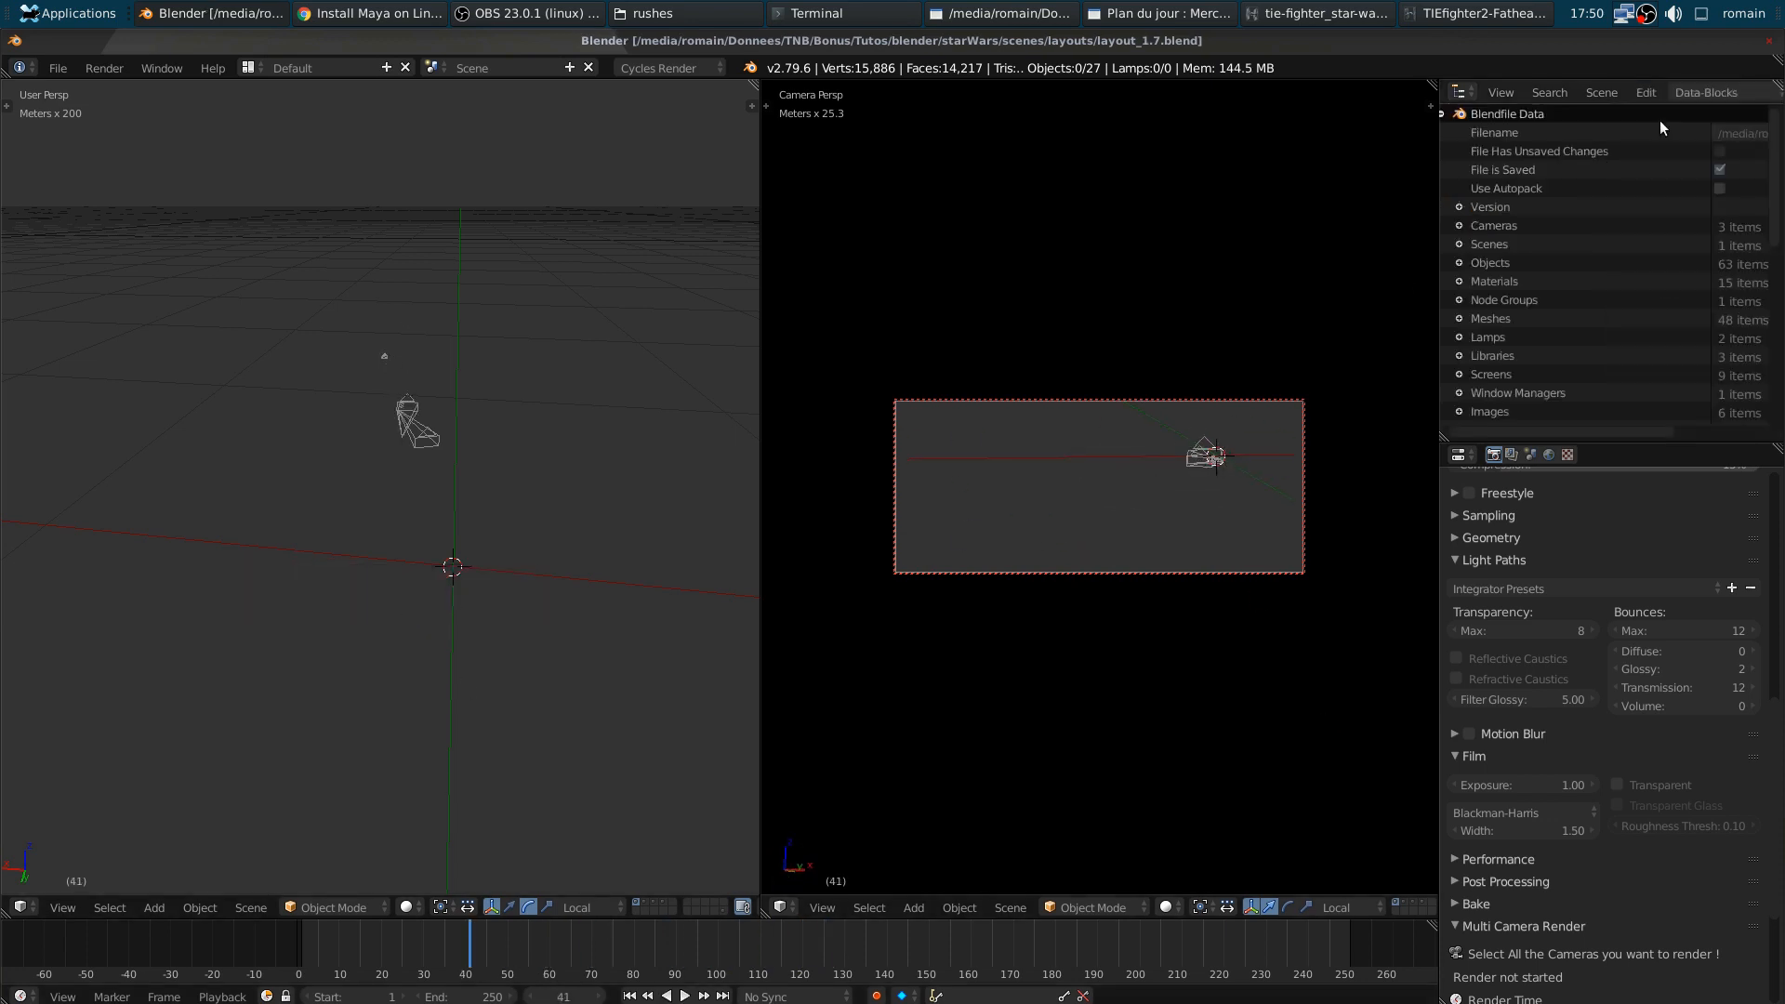
click(1690, 98)
click(1677, 281)
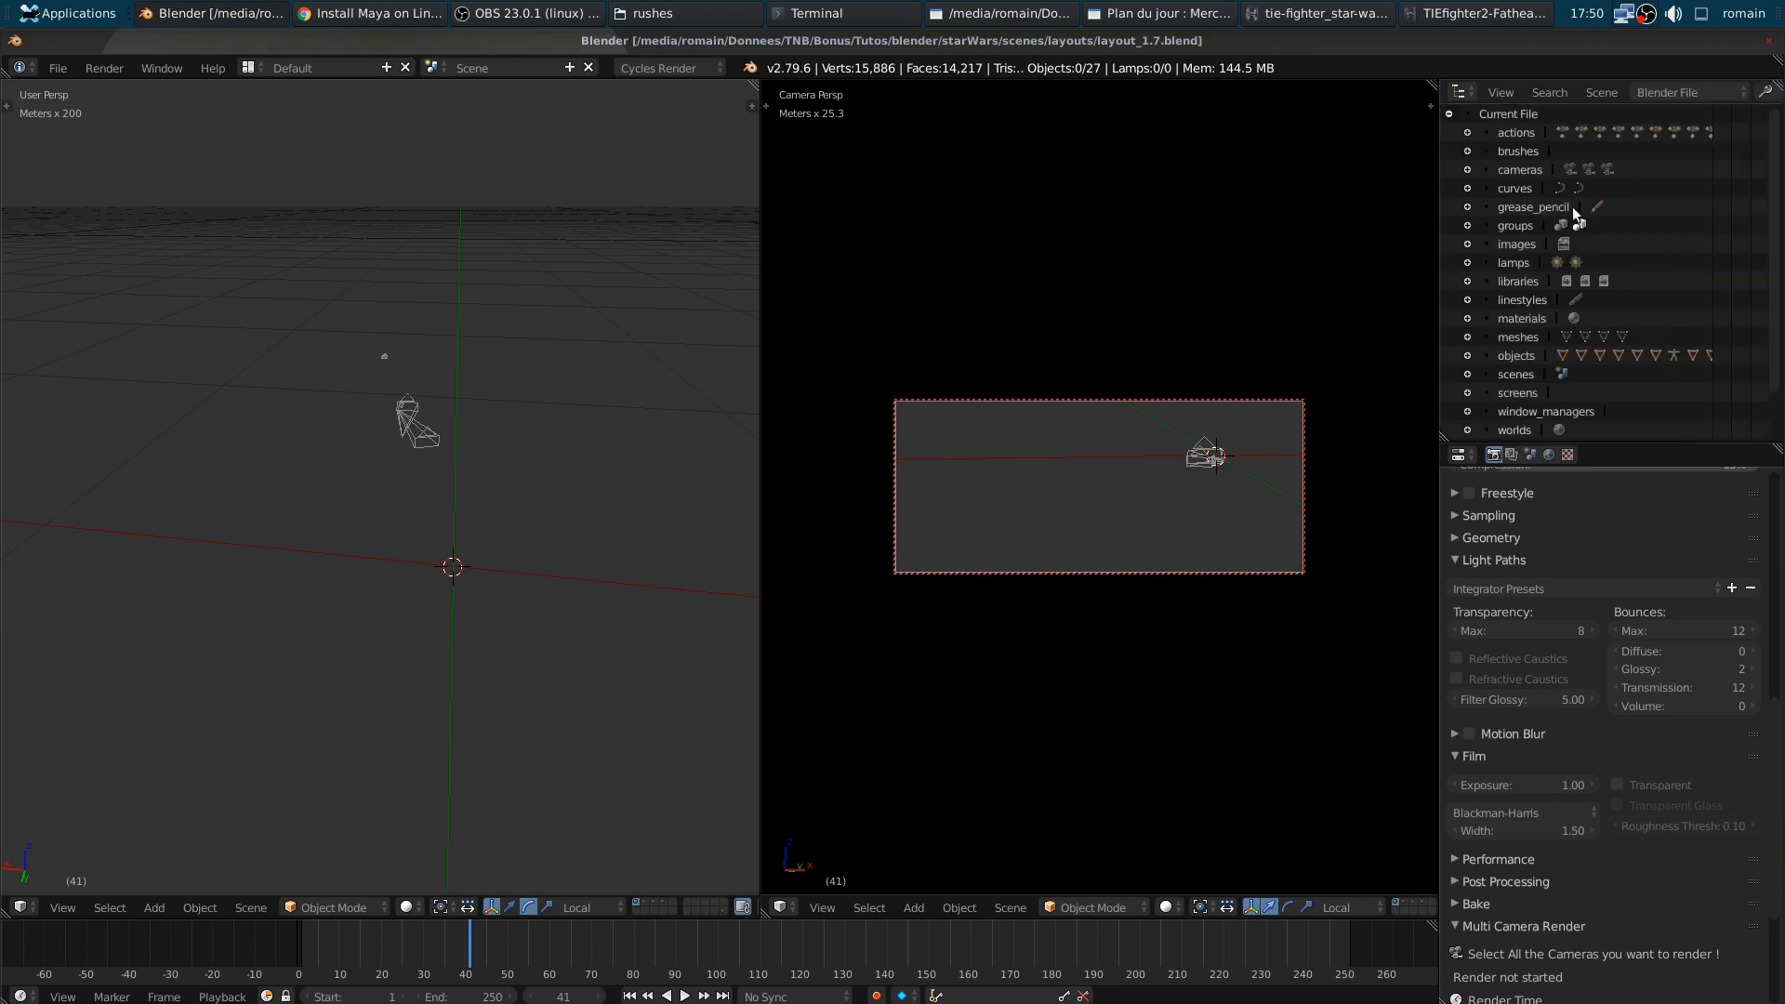
click(1449, 114)
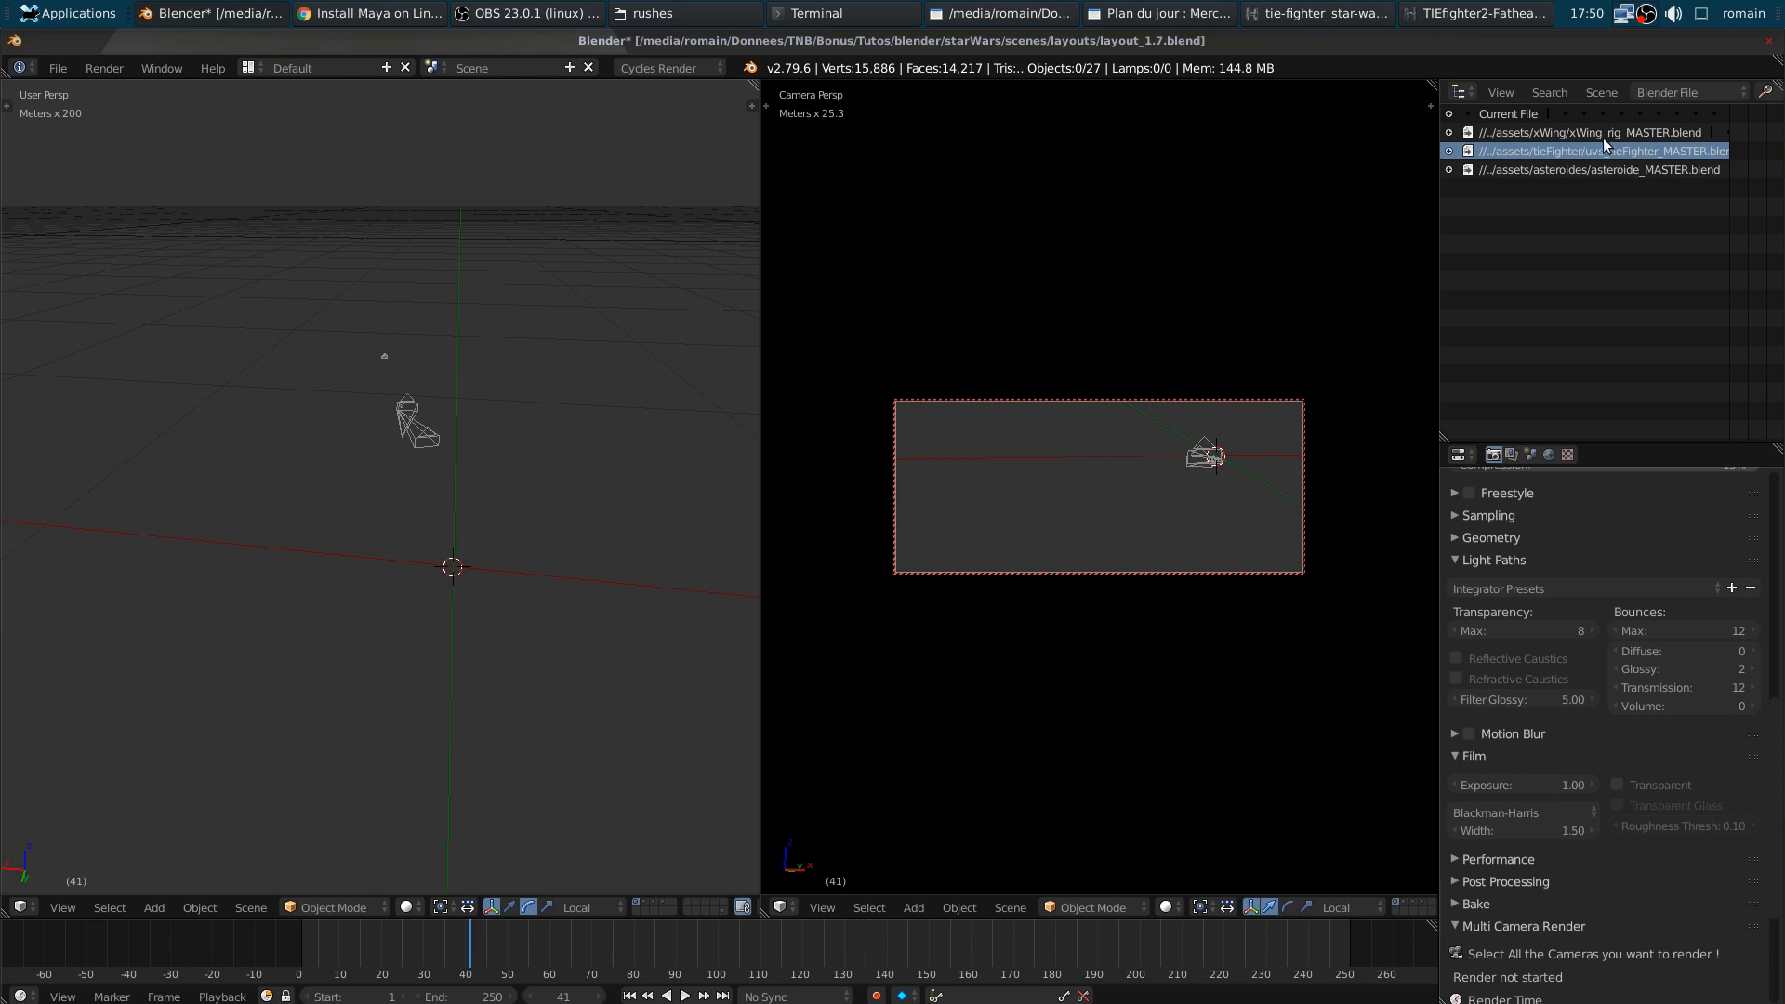
middle_drag(527, 532, 469, 633)
key(ctrl+s)
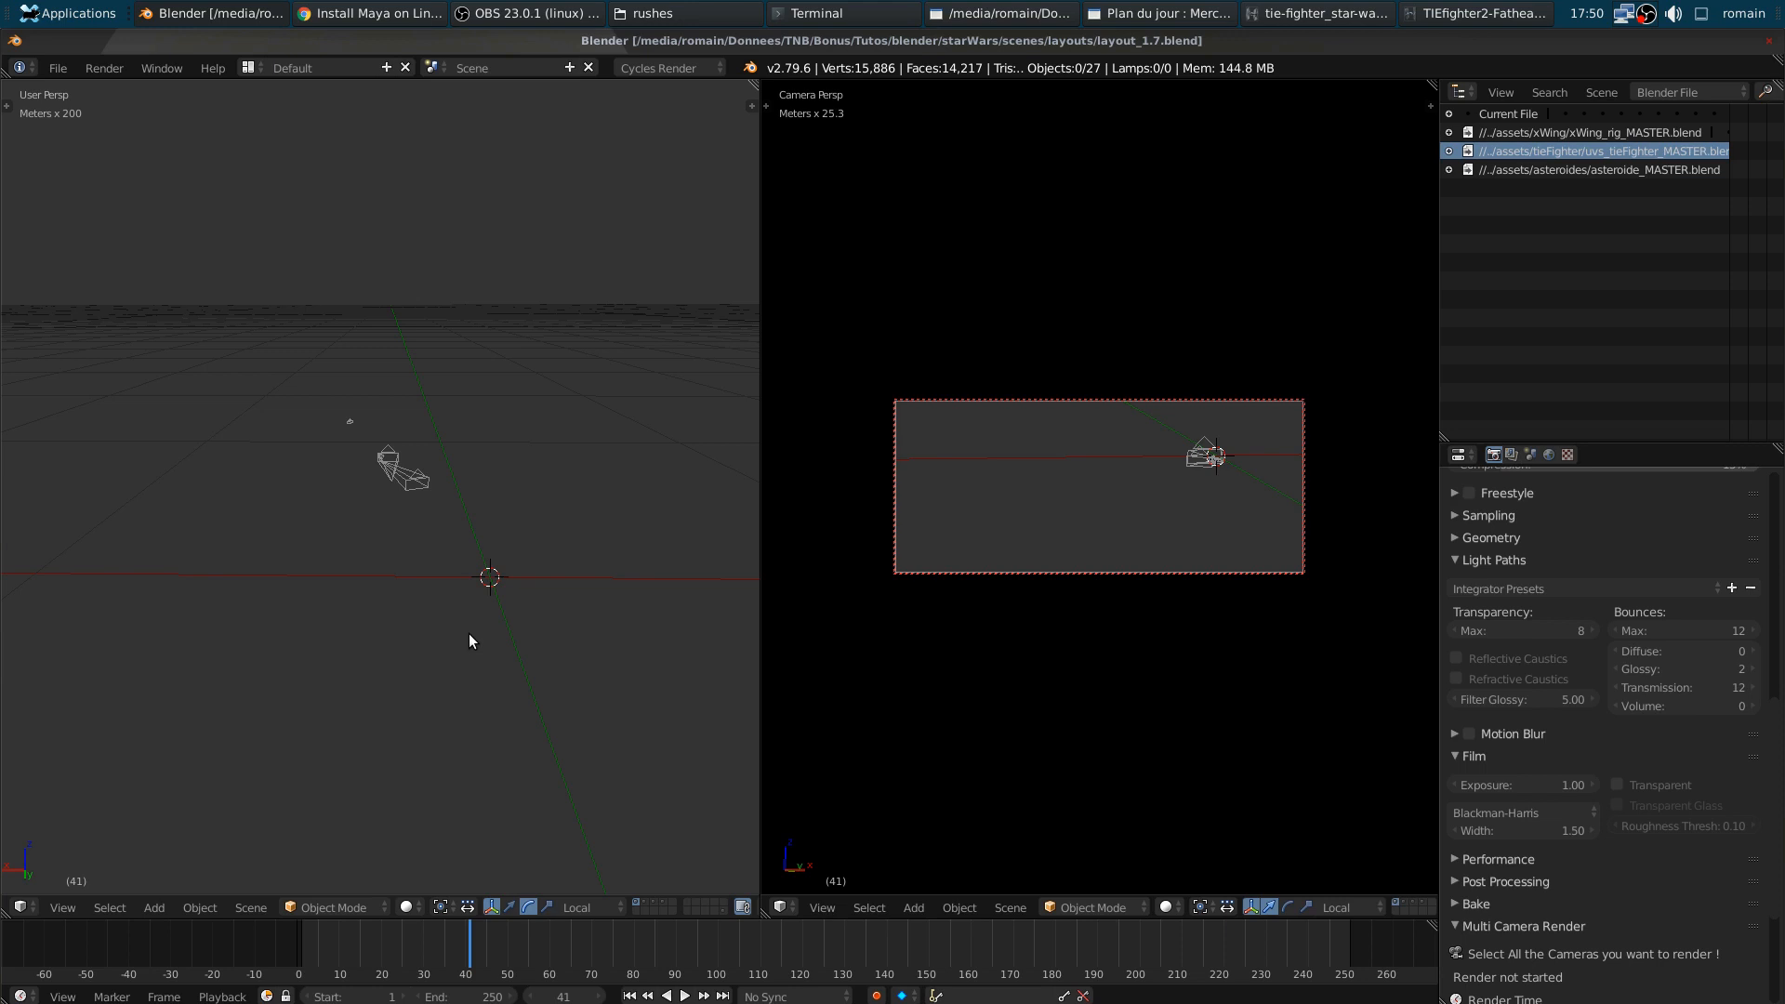
key(ctrl+s)
click(469, 633)
- Select the TIE fighter controller near the animation's start, center the view on it and go to frame 9
drag(450, 948, 308, 941)
right_click(493, 605)
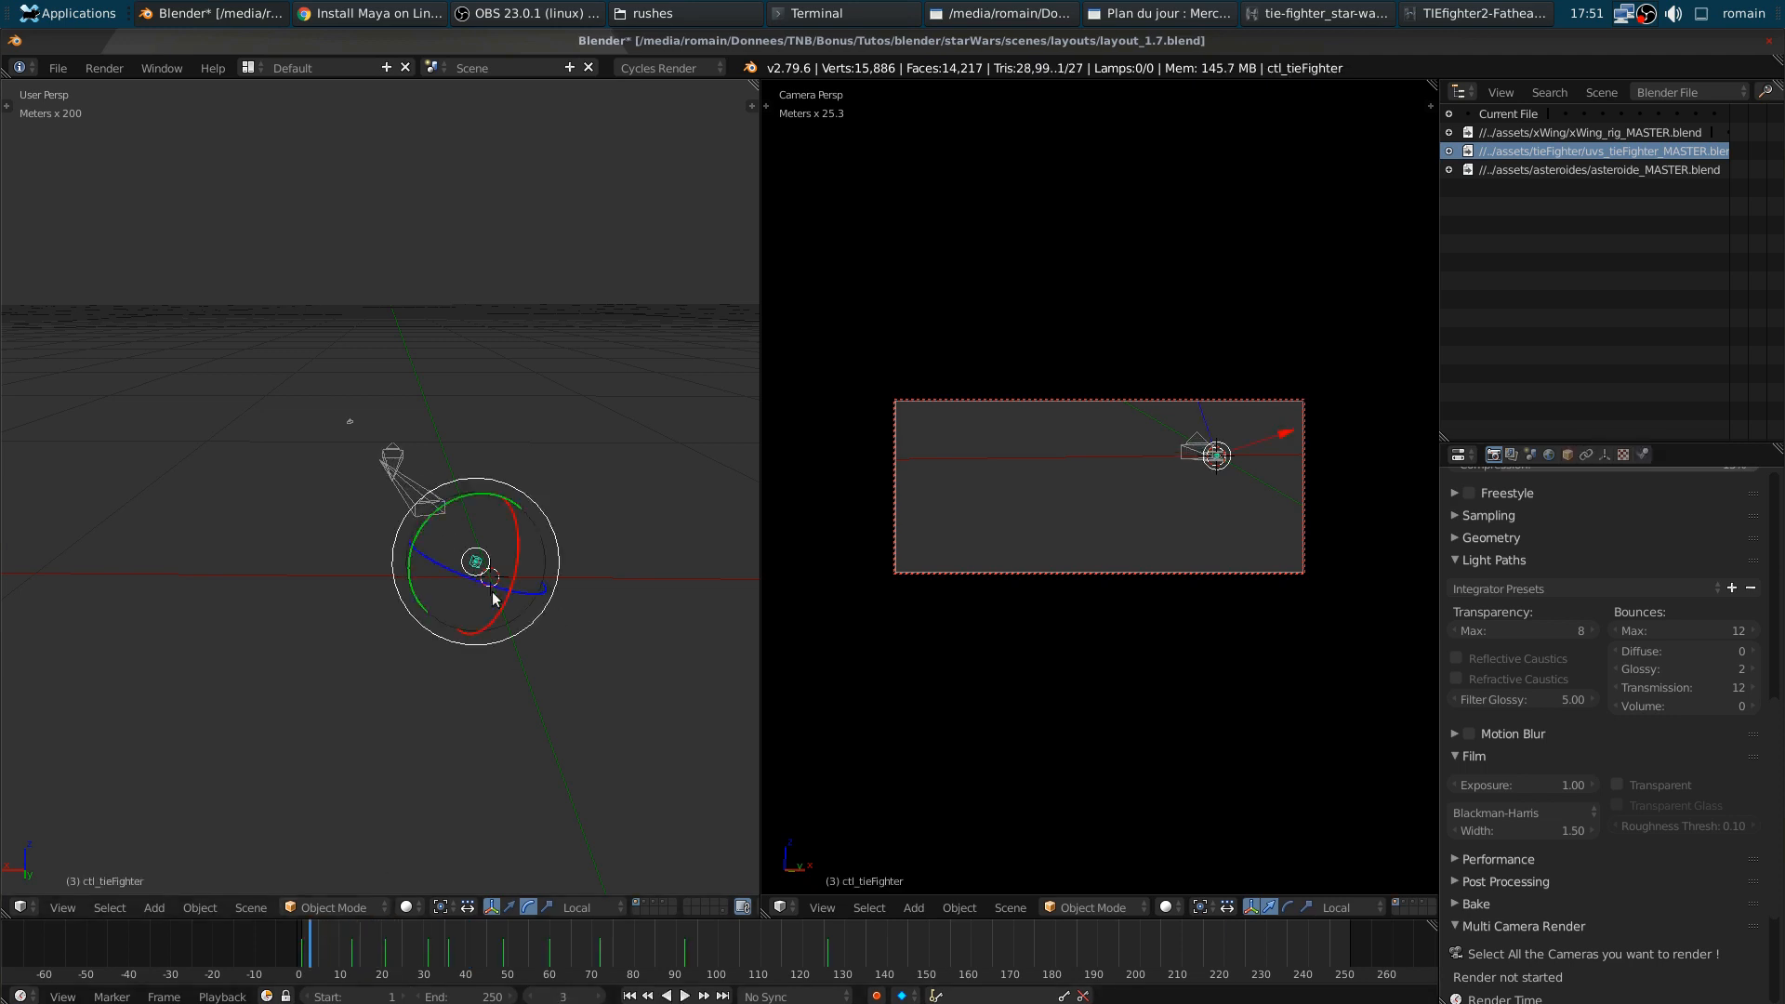
key(KP_Decimal)
scroll(493, 605, down, 4)
middle_drag(456, 649, 478, 662)
drag(409, 950, 334, 953)
- Set the outliner to display All Scenes, move to frame 62 and save the scene
click(1682, 91)
click(1677, 106)
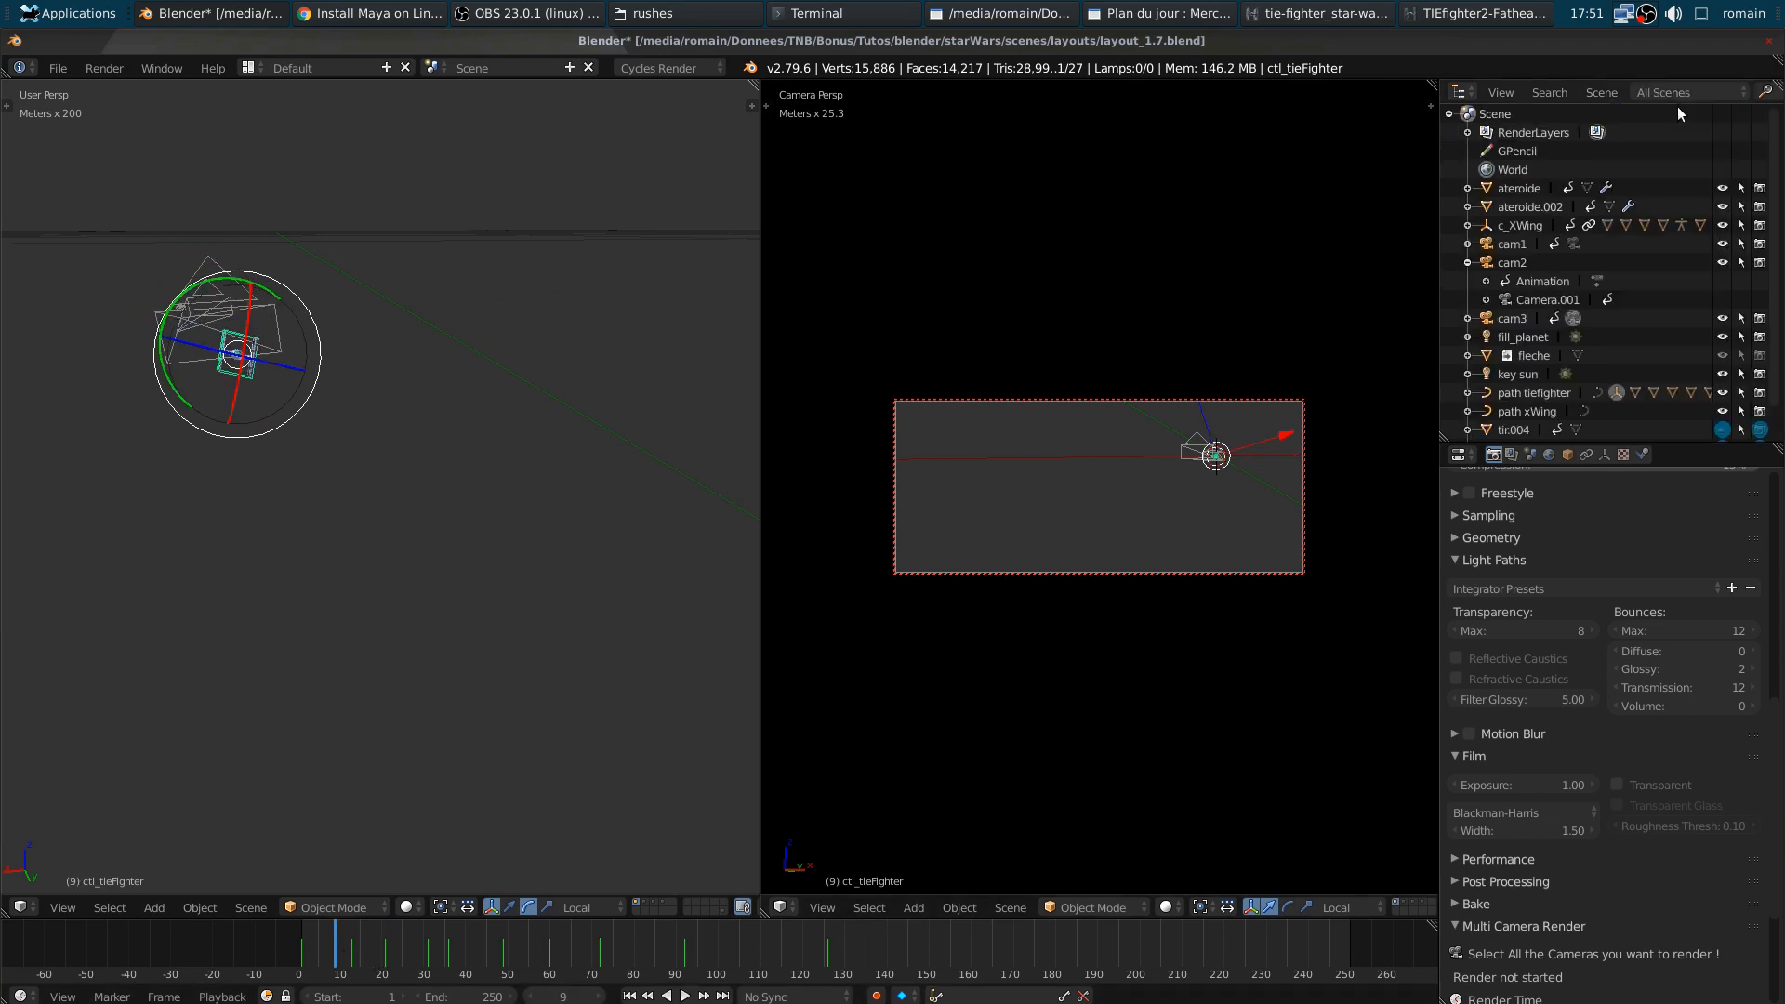
scroll(1587, 244, down, 2)
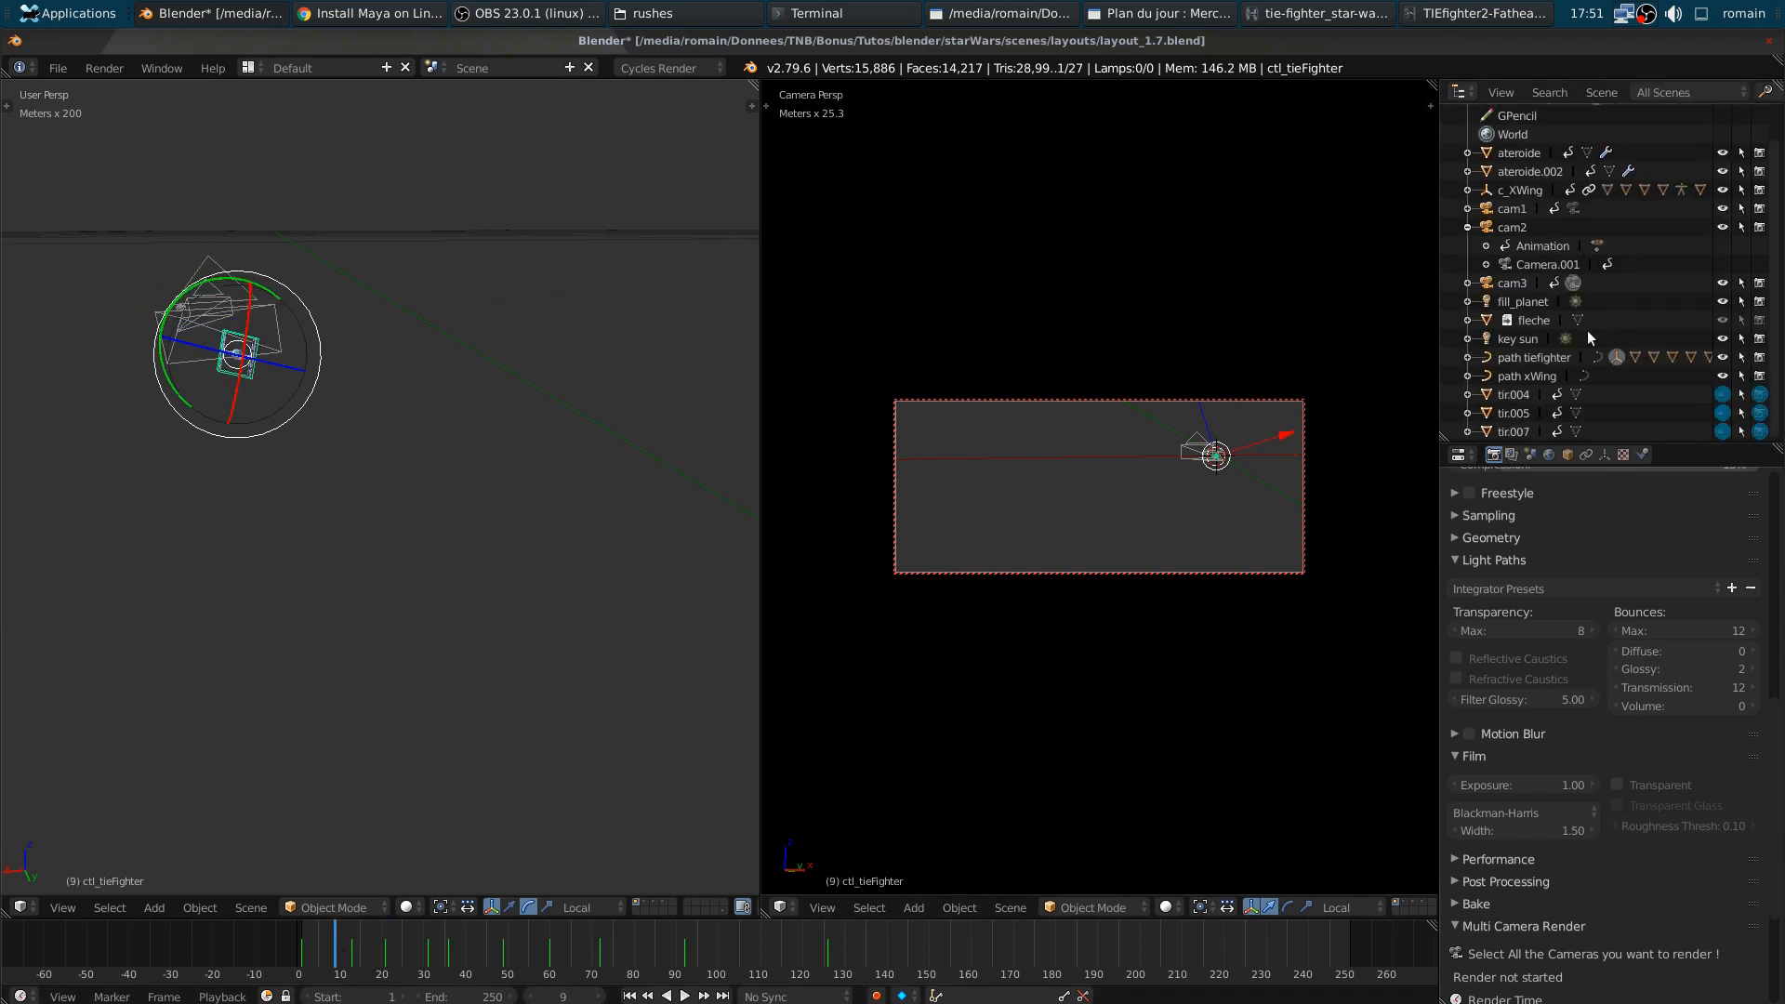
drag(600, 953, 557, 934)
key(ctrl+s)
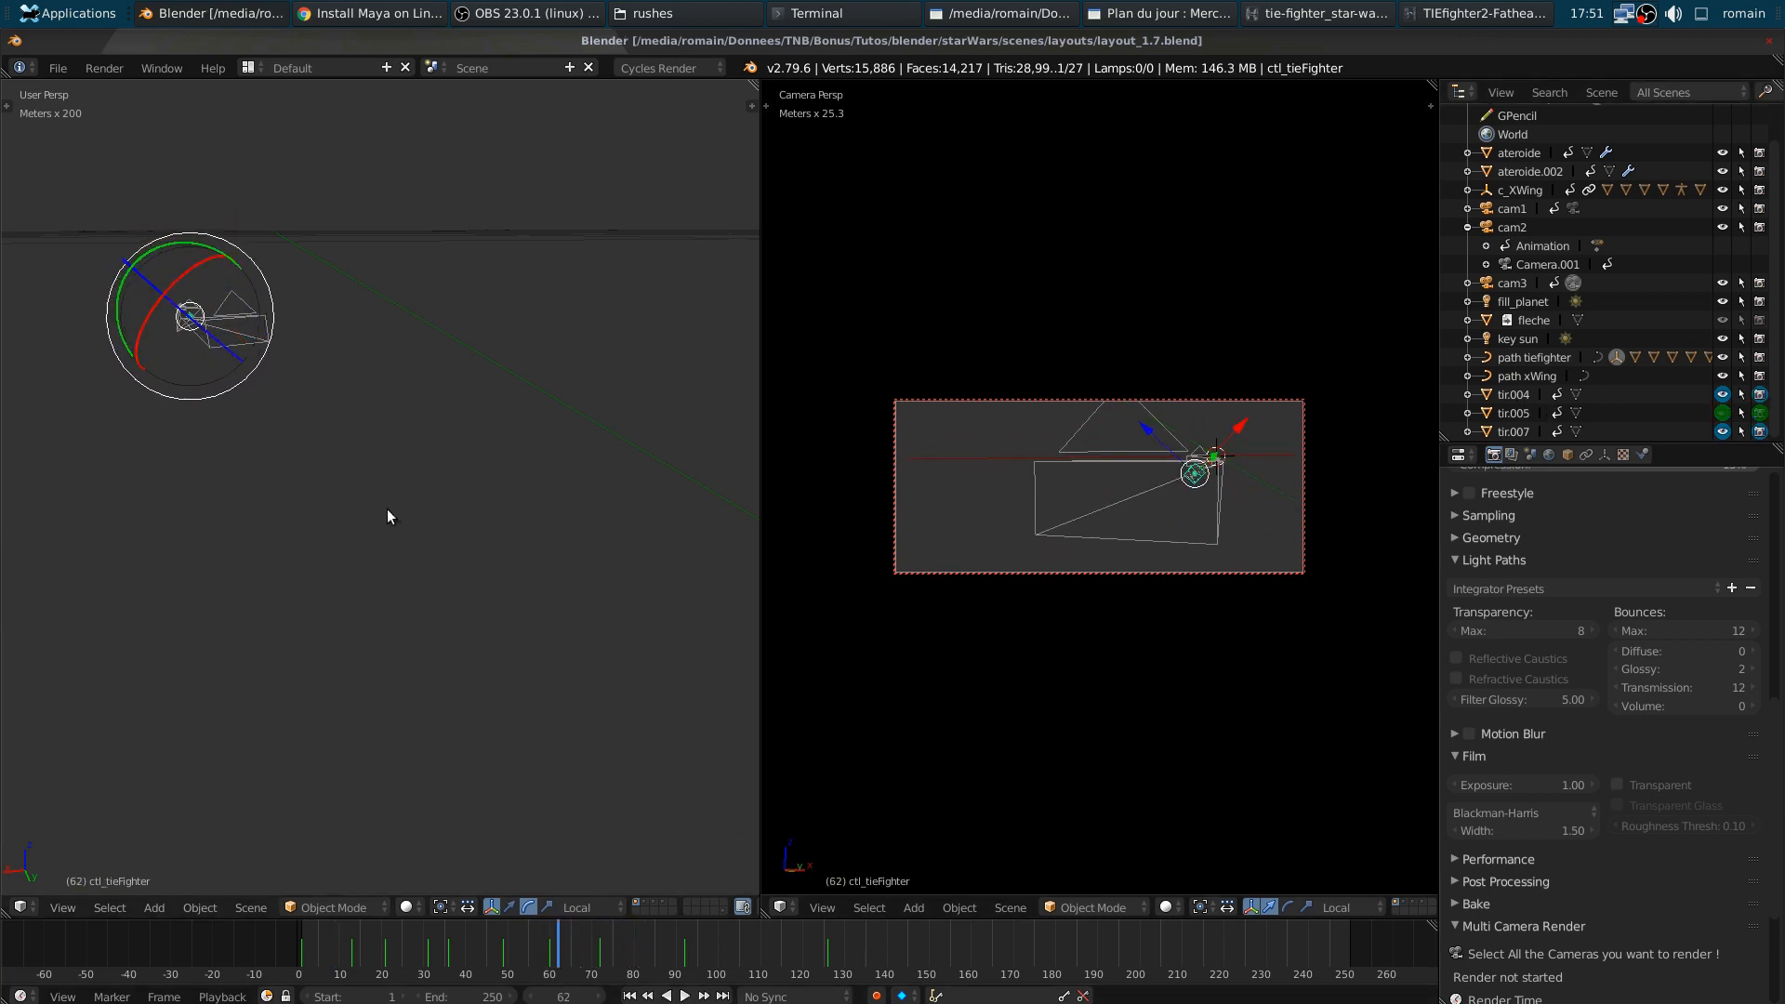